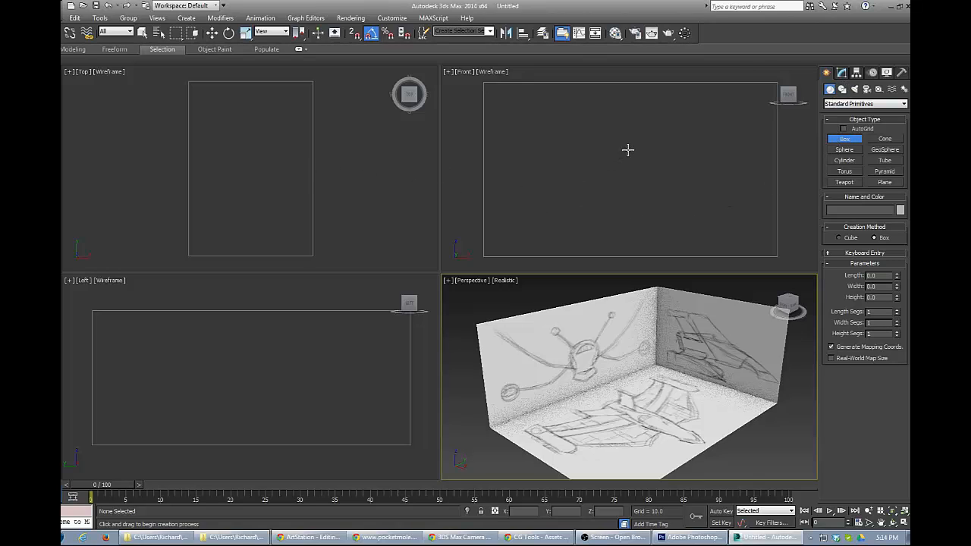
Create a box about 71 wide, 24 long and 15.5 high in the Front view and move it toward the reference plane's centre.
left_click_drag(613, 145, 785, 204)
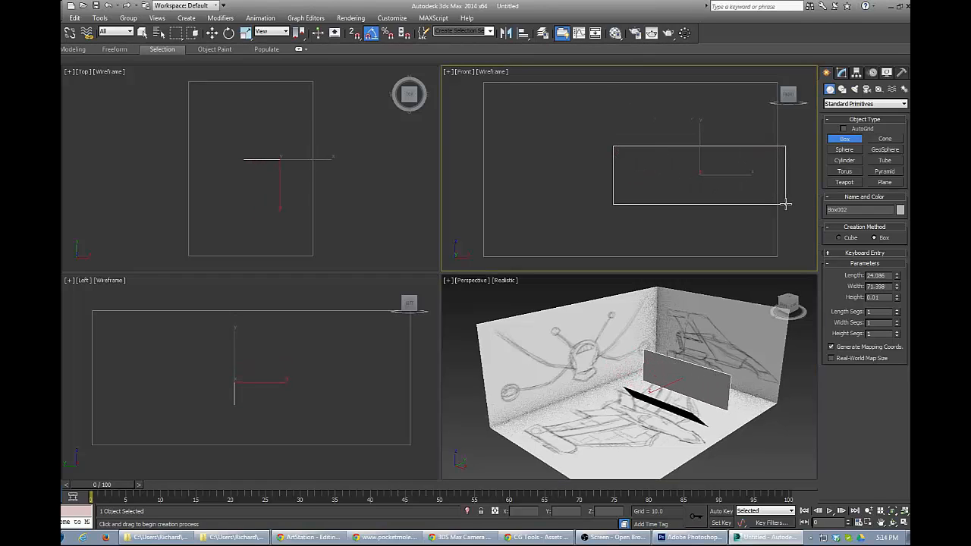
left_click(750, 166)
key("w")
left_click_drag(743, 178, 679, 178)
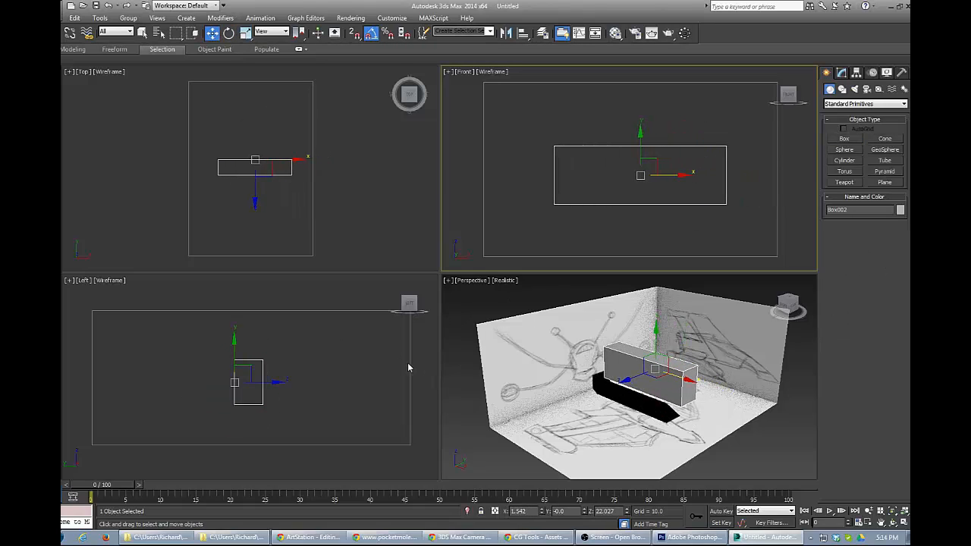
Switch the Top, Front and Left viewports from wireframe to realistic display so the reference sketches show.
right_click(307, 215)
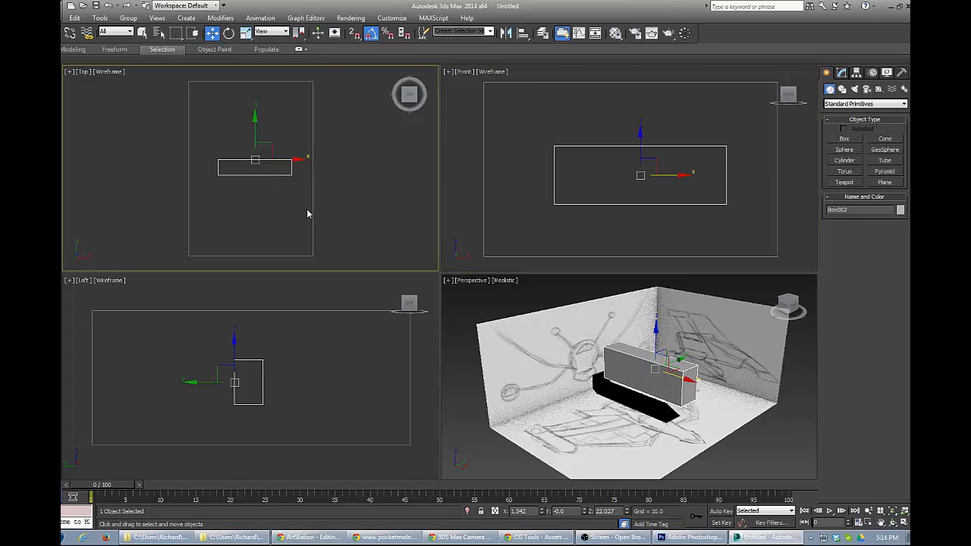
middle_click_drag(305, 190, 301, 198)
key("F3")
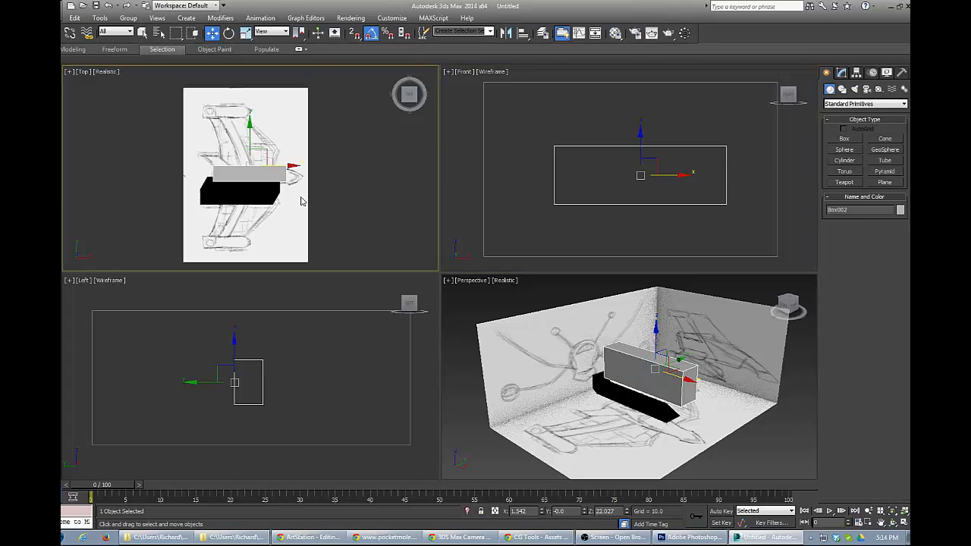
middle_click_drag(589, 180, 581, 180)
key("F3")
middle_click_drag(295, 373, 296, 367)
key("F3")
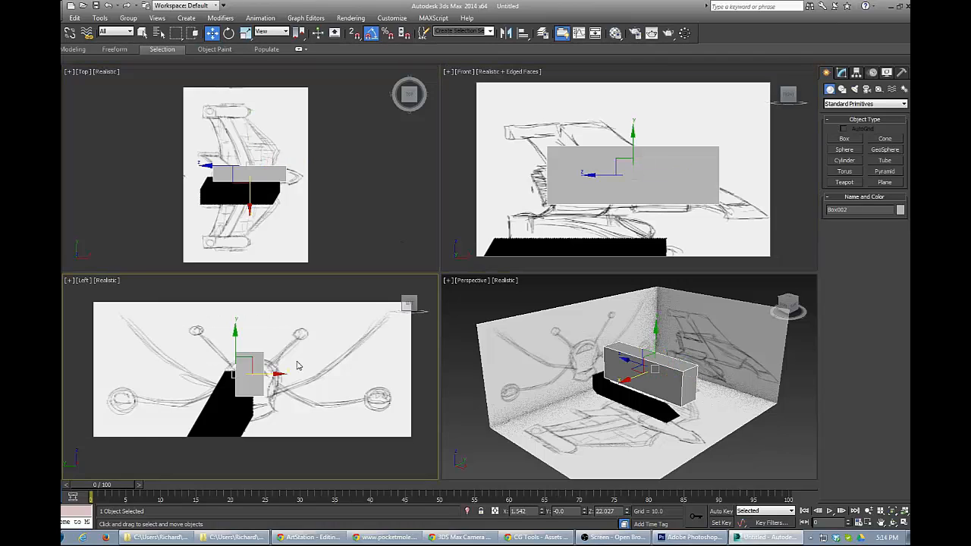
Set the Left, Top and Front viewports to Shaded display.
left_click(107, 281)
left_click(114, 302)
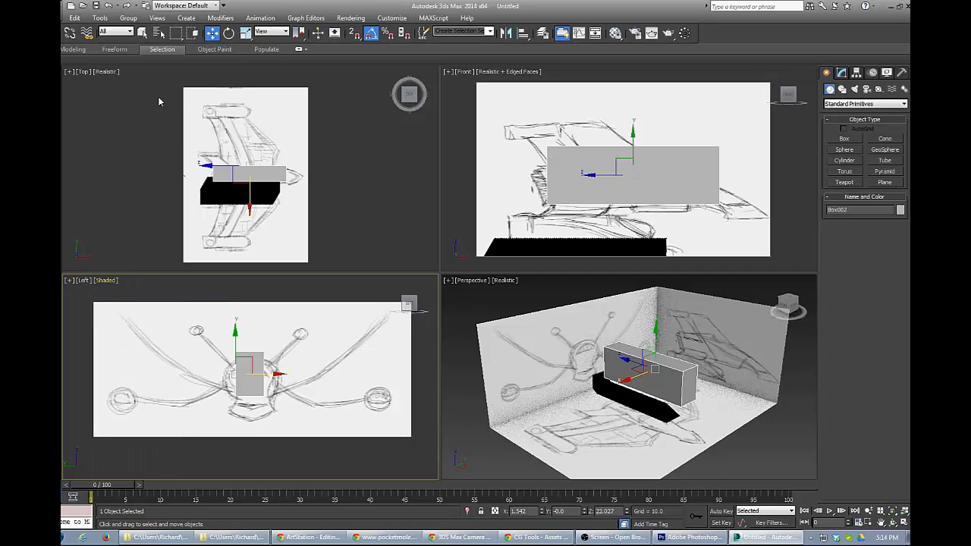
right_click(108, 76)
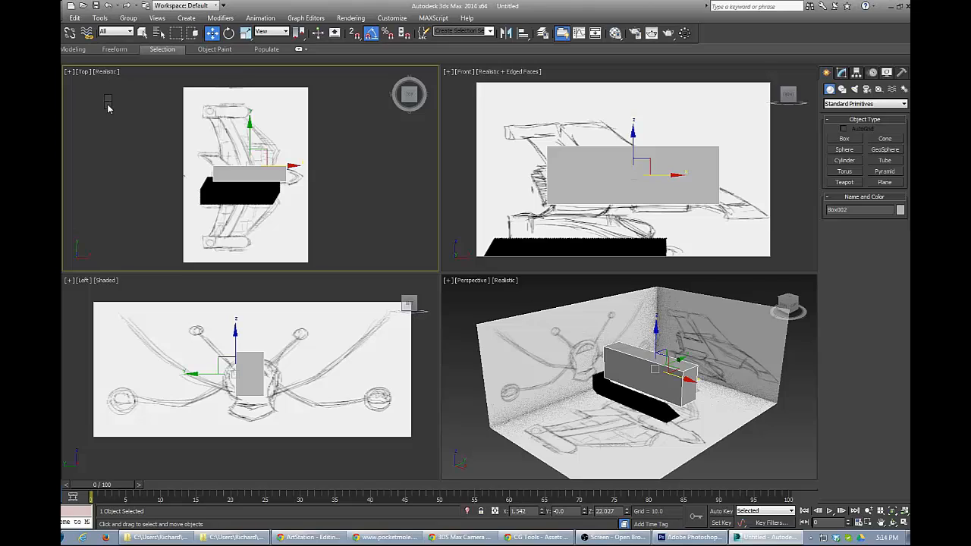
left_click(107, 72)
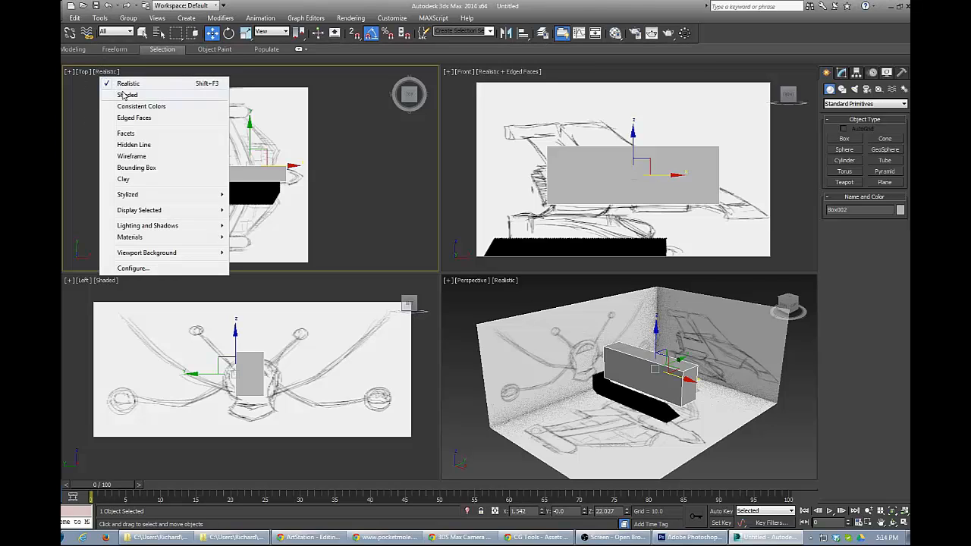
left_click(125, 95)
left_click(526, 73)
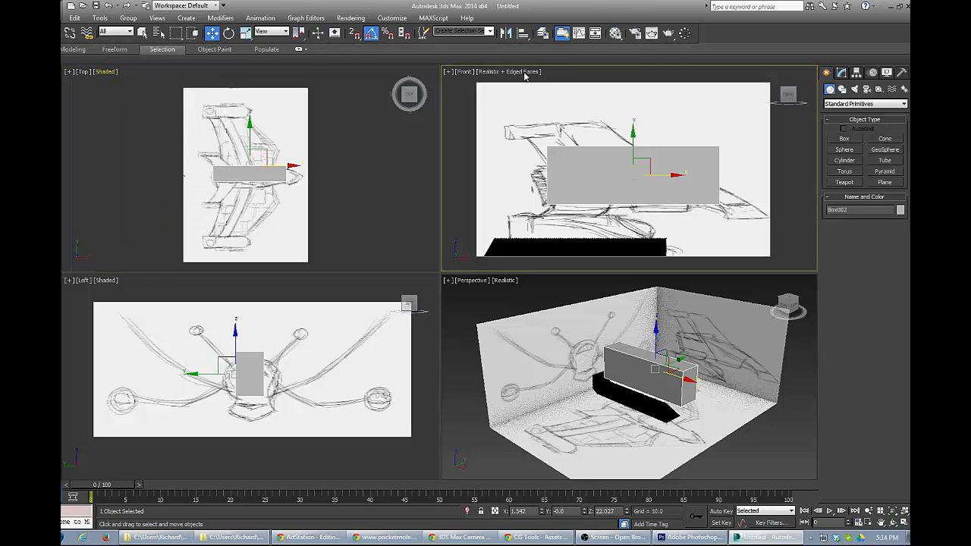
left_click(549, 95)
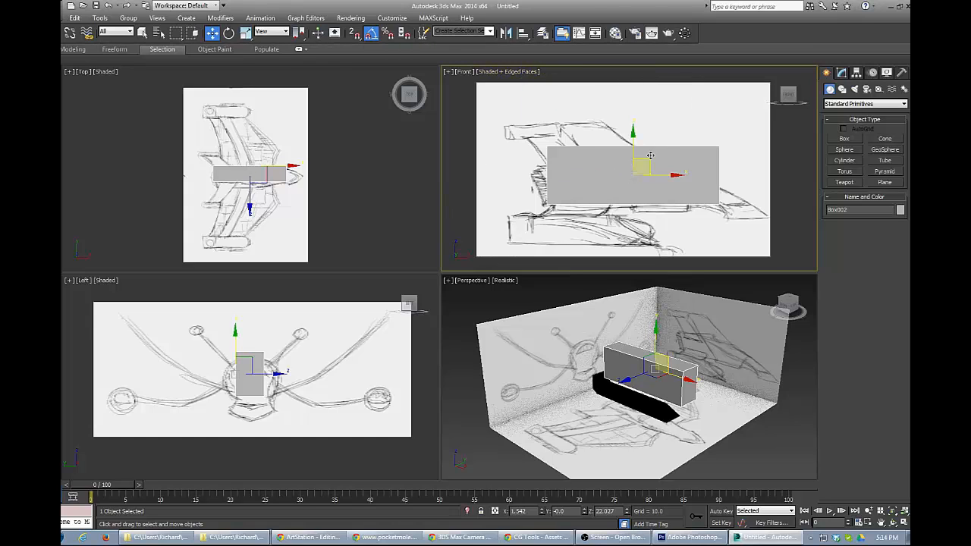
Move the box over the fuselage sketch, with one long side on the ship's centre line in the Left and Top views.
left_click_drag(650, 161, 640, 177)
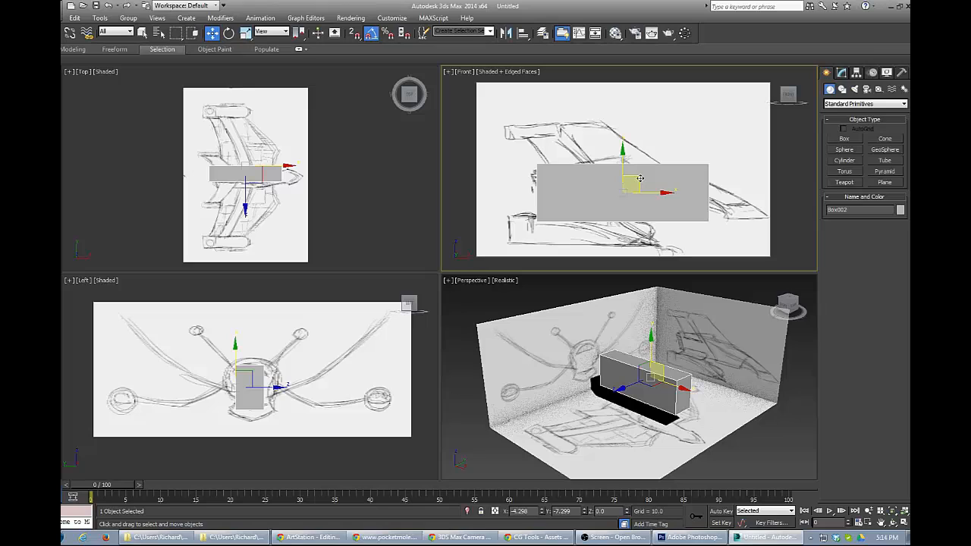
right_click(287, 385)
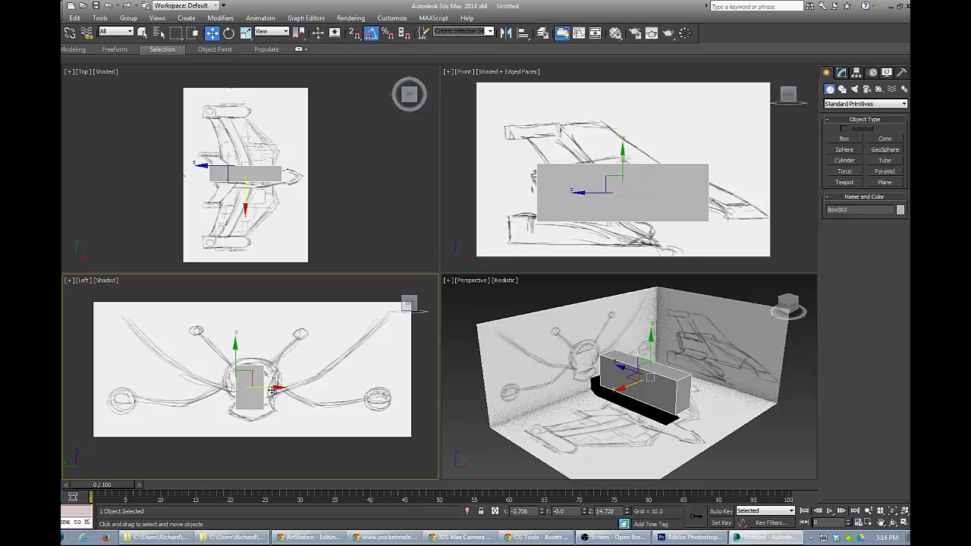
left_click_drag(271, 390, 290, 390)
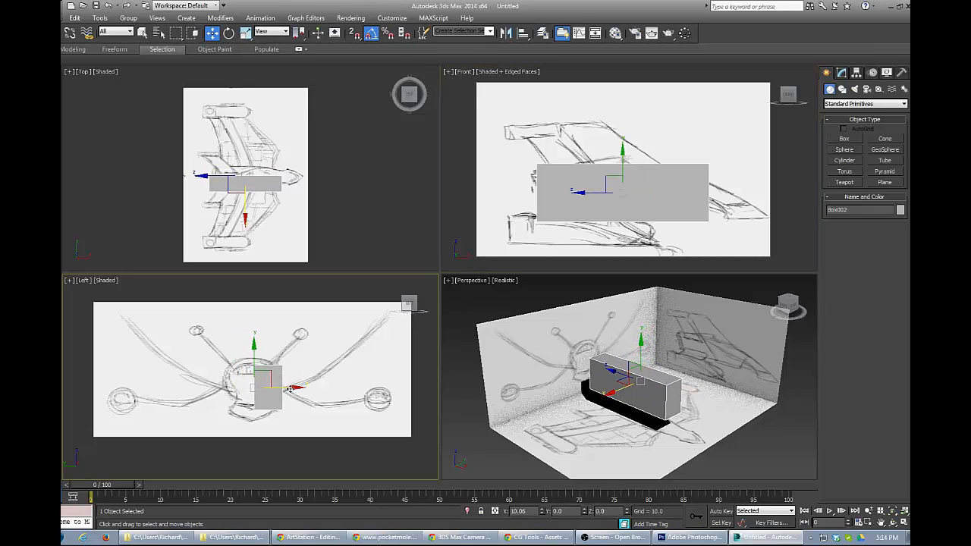
left_click_drag(254, 355, 252, 346)
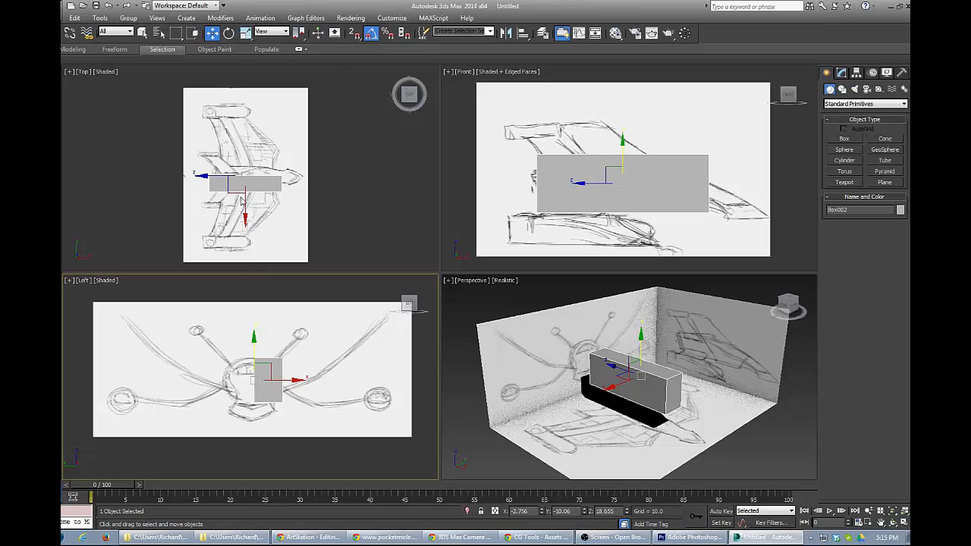
middle_click_drag(240, 205, 237, 207)
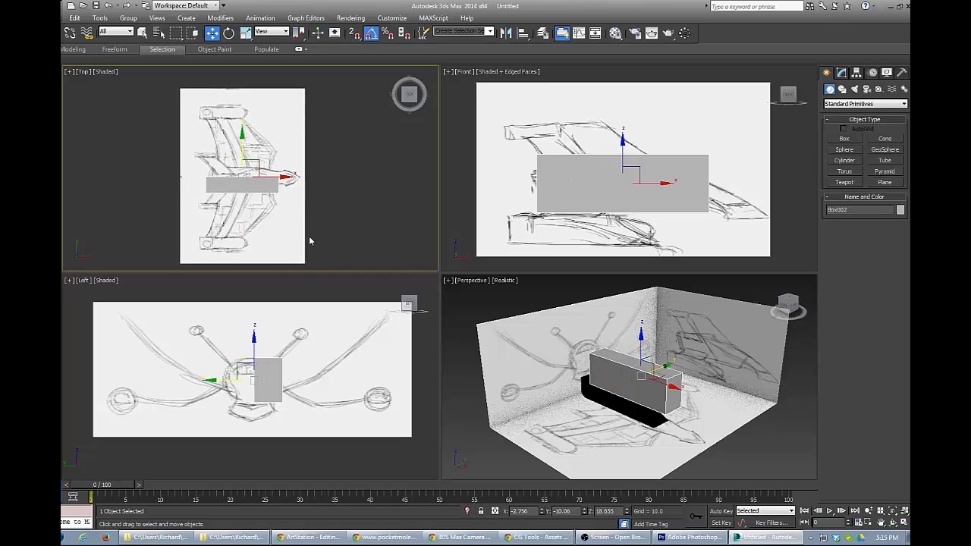
Make the box see-through and convert it to an Editable Poly.
left_click(842, 73)
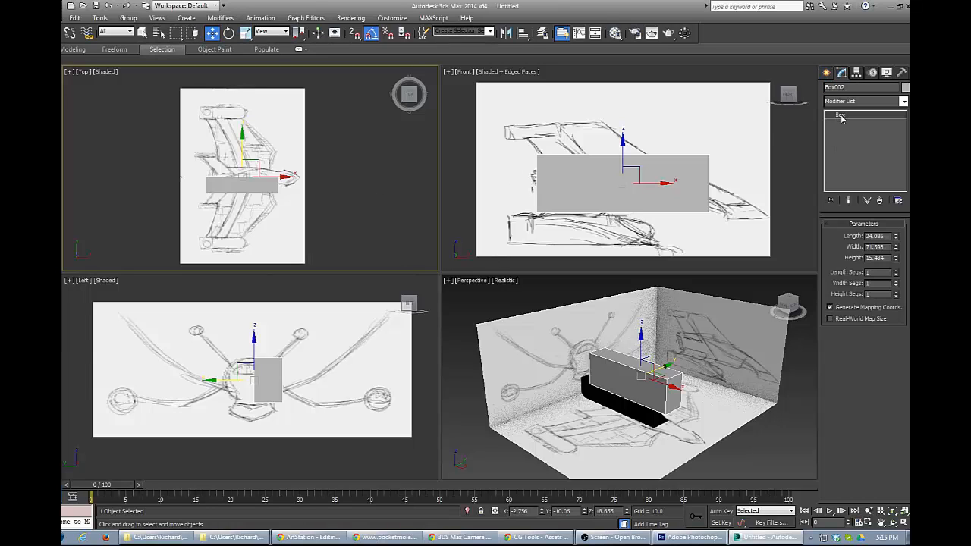
right_click(769, 126)
key("alt+x")
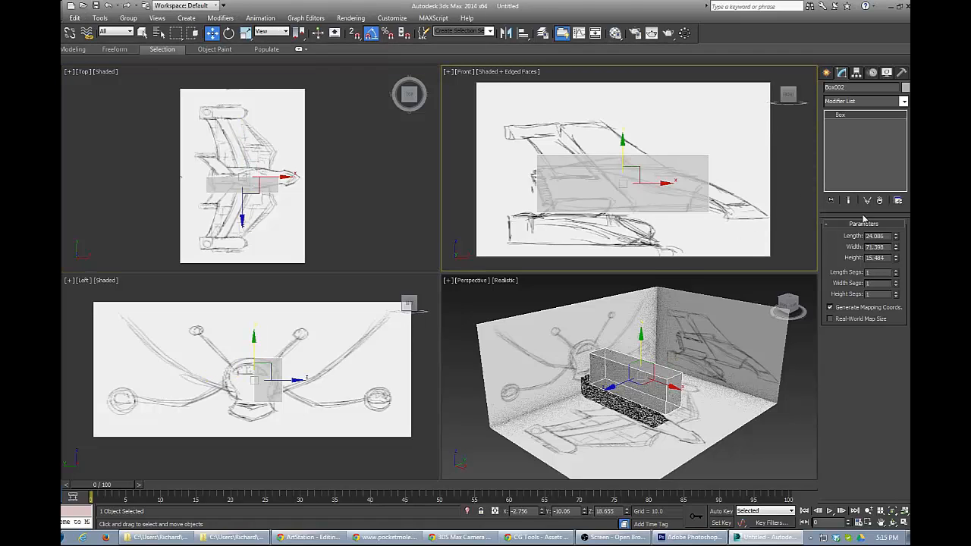
right_click(848, 117)
left_click(854, 190)
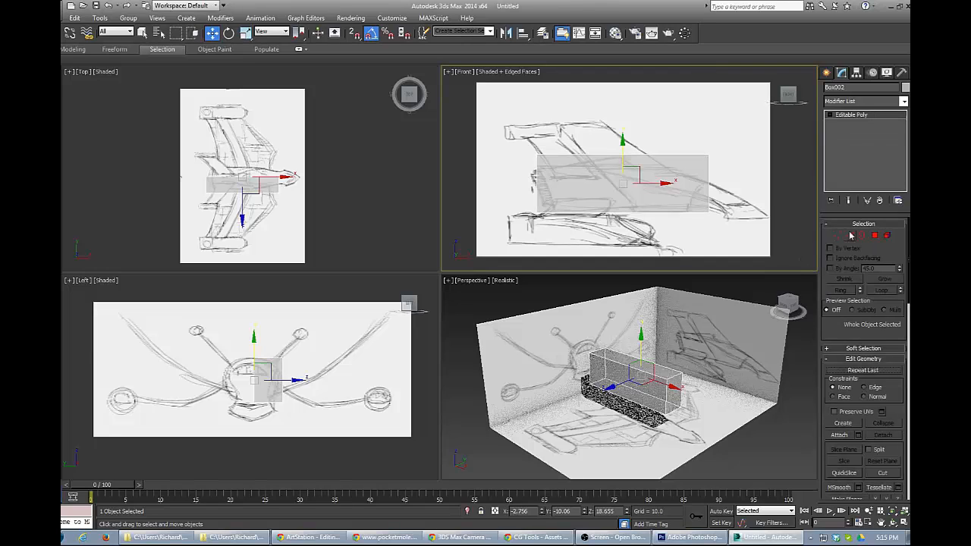
Delete the box's long side polygon on the ship's centre line and return to whole-object level.
left_click(875, 235)
left_click(626, 382)
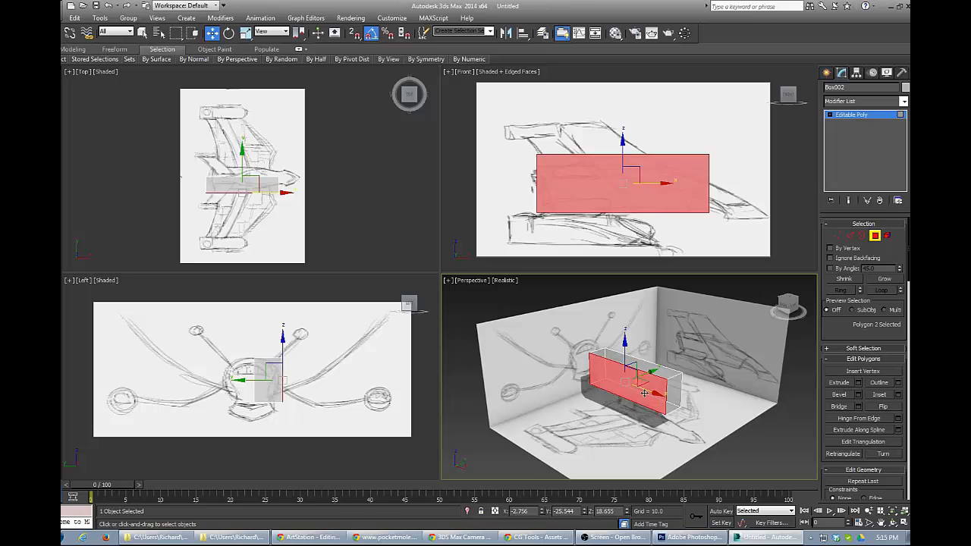
middle_click_drag(642, 400, 647, 387, "alt")
left_click(646, 388)
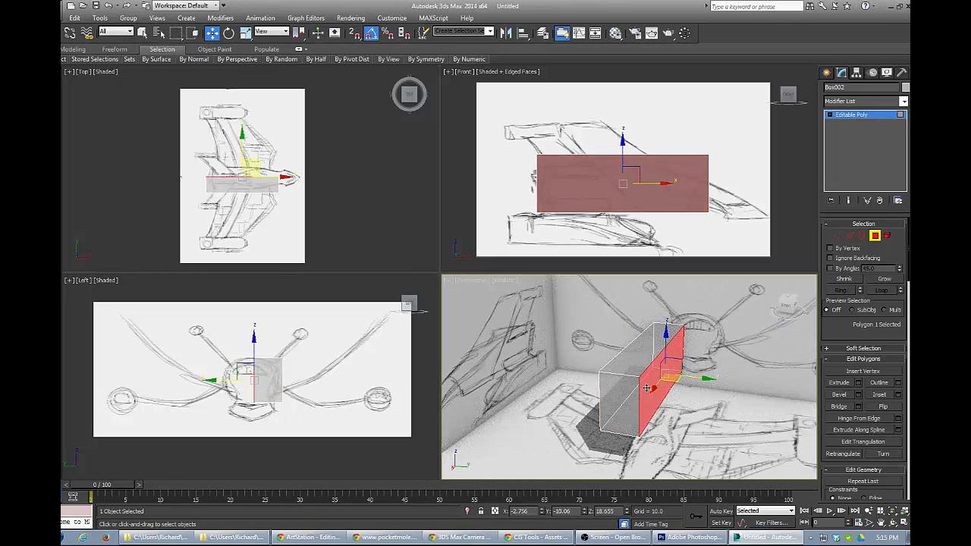
key("ctrl+d")
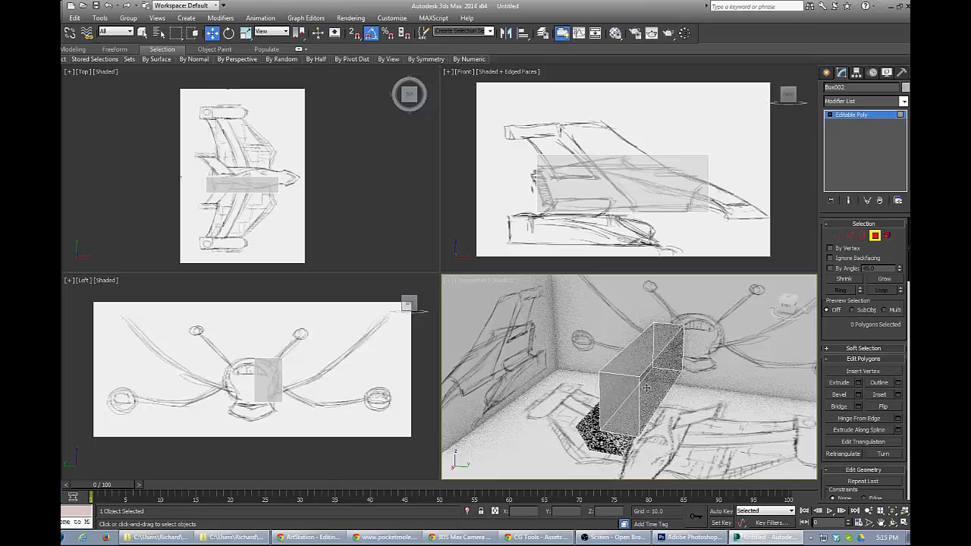
left_click(858, 116)
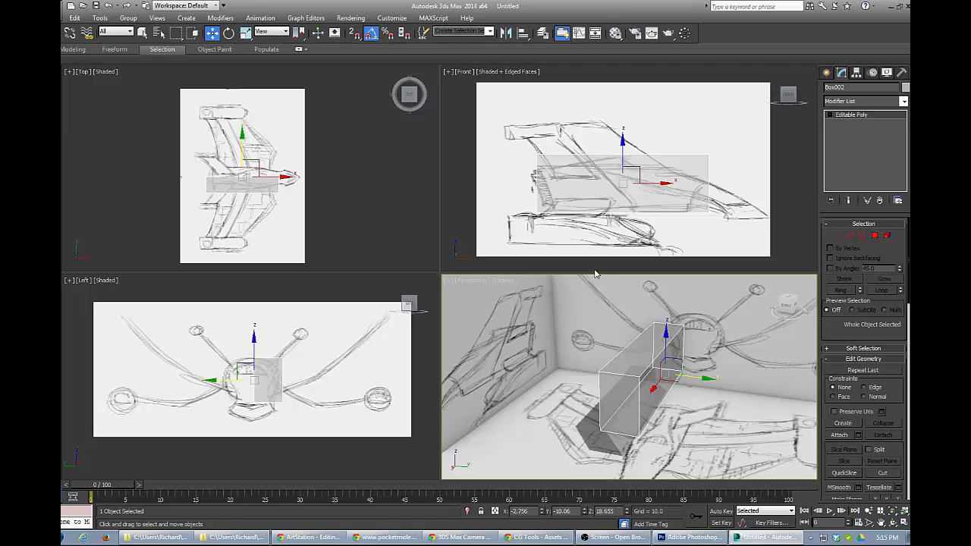
Mirror the half box across the Y axis as an Instance with an offset of 0.0.
middle_click_drag(685, 410, 671, 393, "alt")
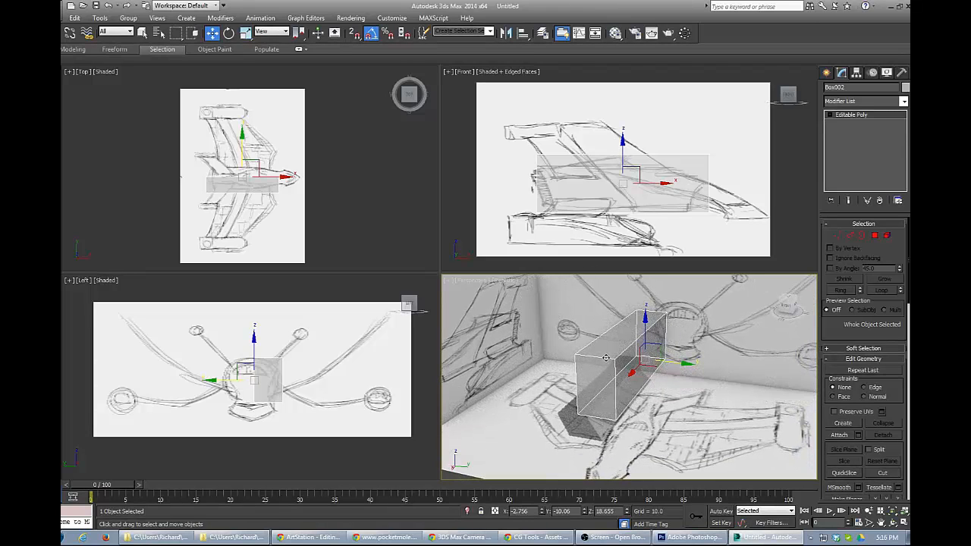
left_click(506, 33)
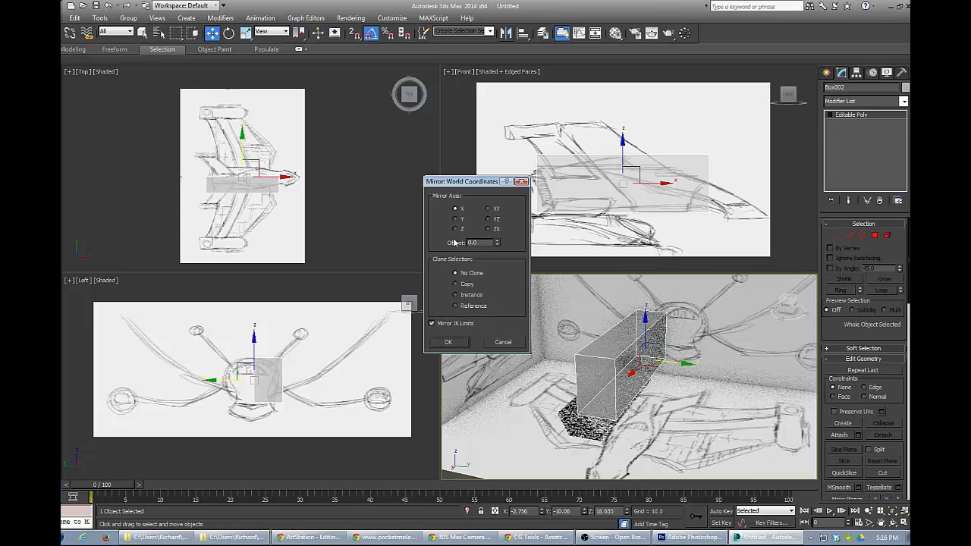
left_click(460, 294)
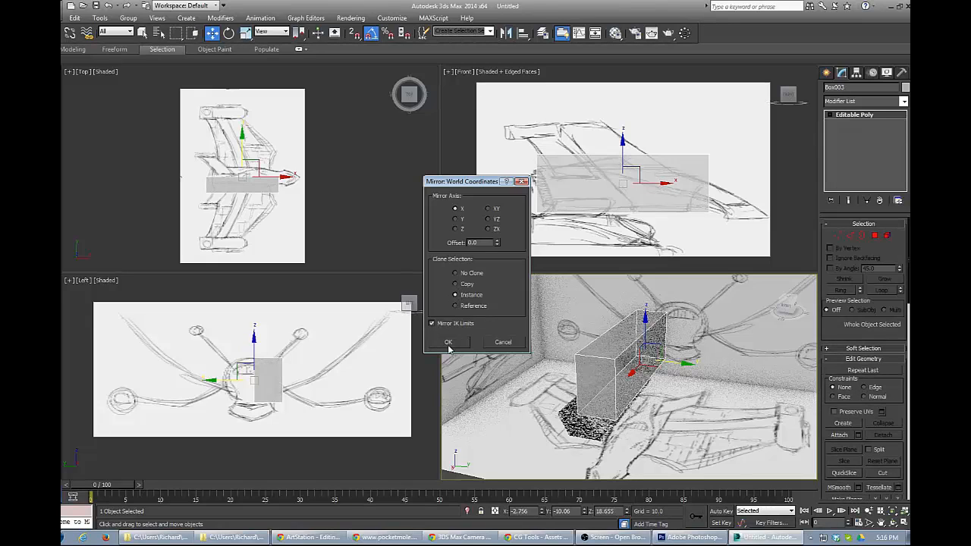
left_click(456, 219)
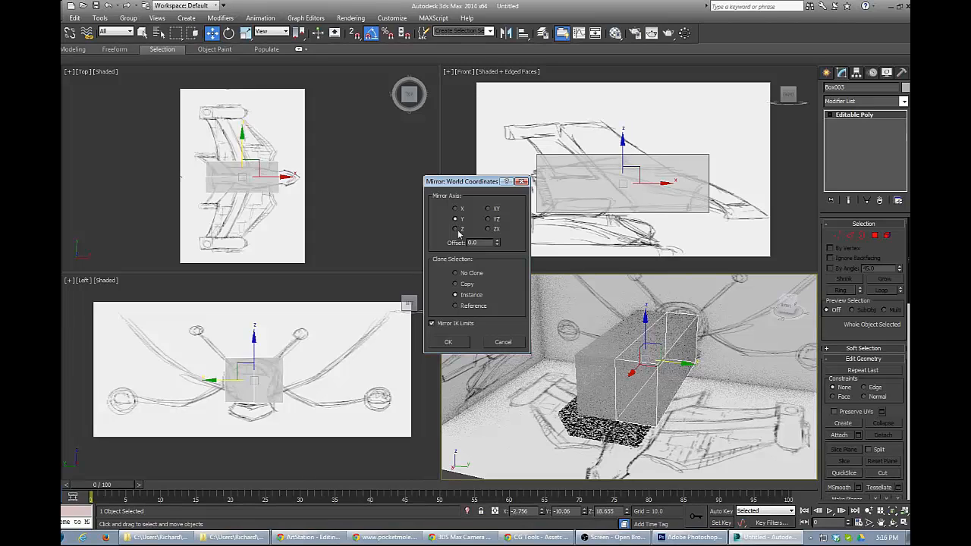
left_click(446, 343)
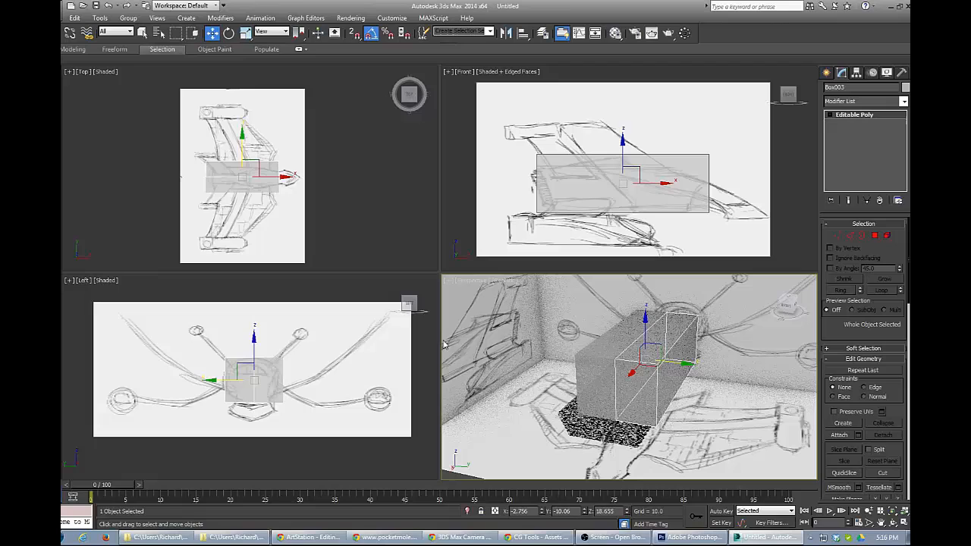
Select the original half box and rename it "ship".
left_click(596, 387)
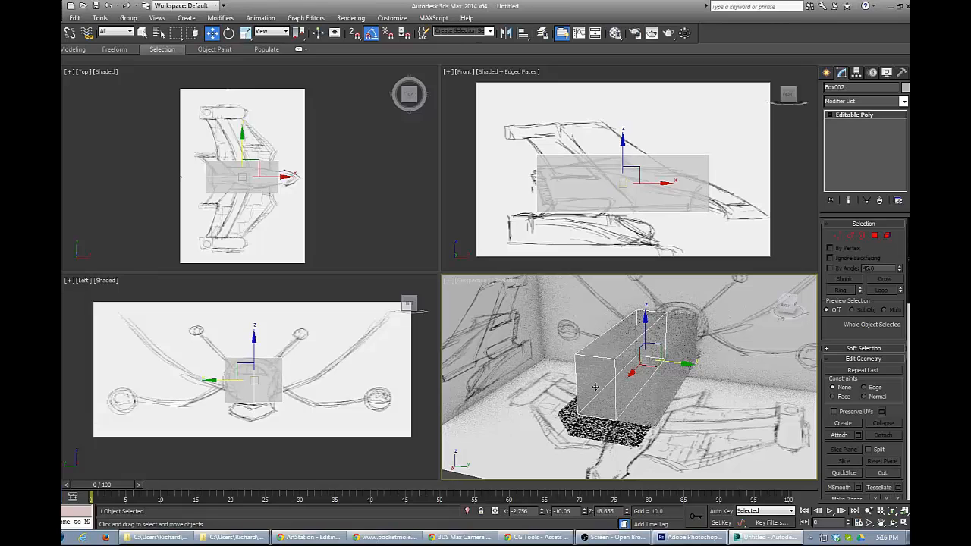
left_click(845, 87)
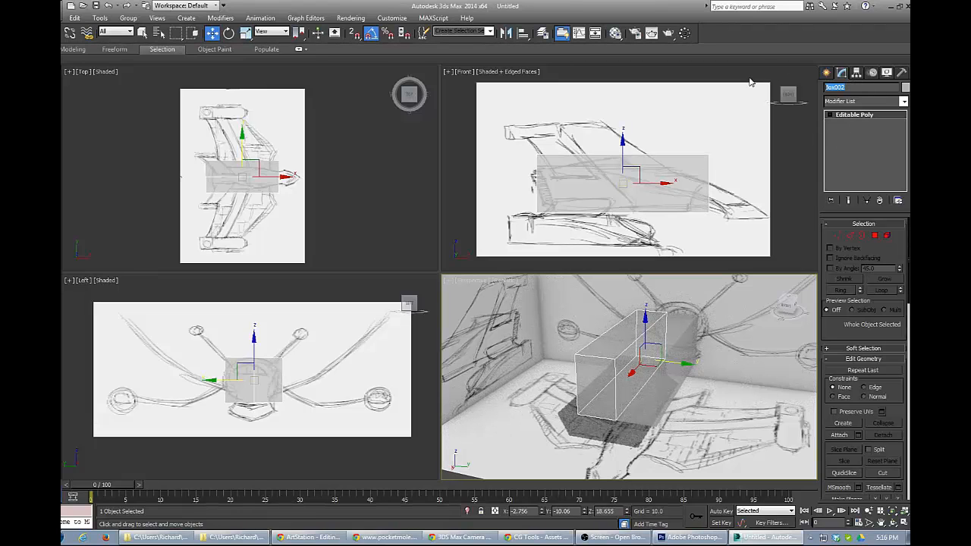
type("R")
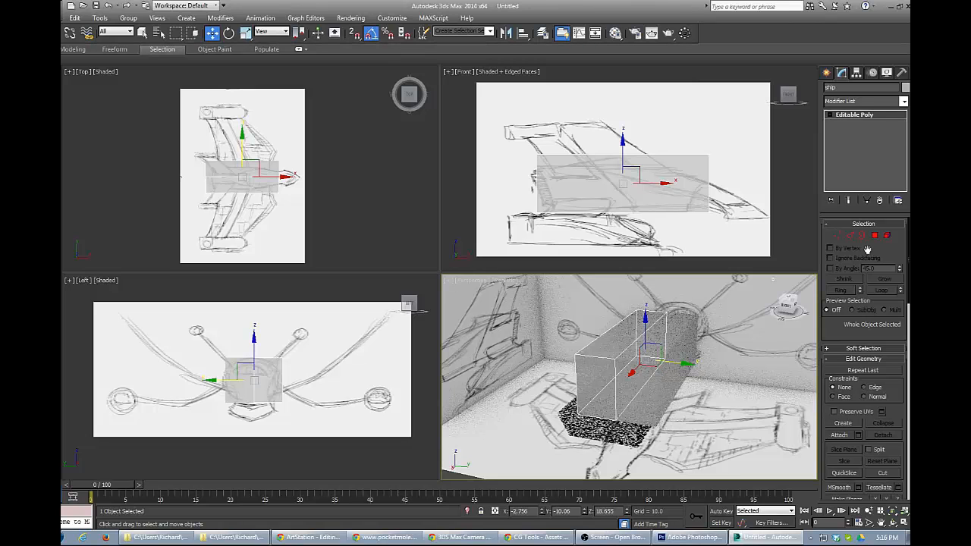
Move the ship's upper and lower rear vertices onto the slanted rear outline of the fuselage in the side sketch.
middle_click_drag(549, 415, 635, 418, "alt")
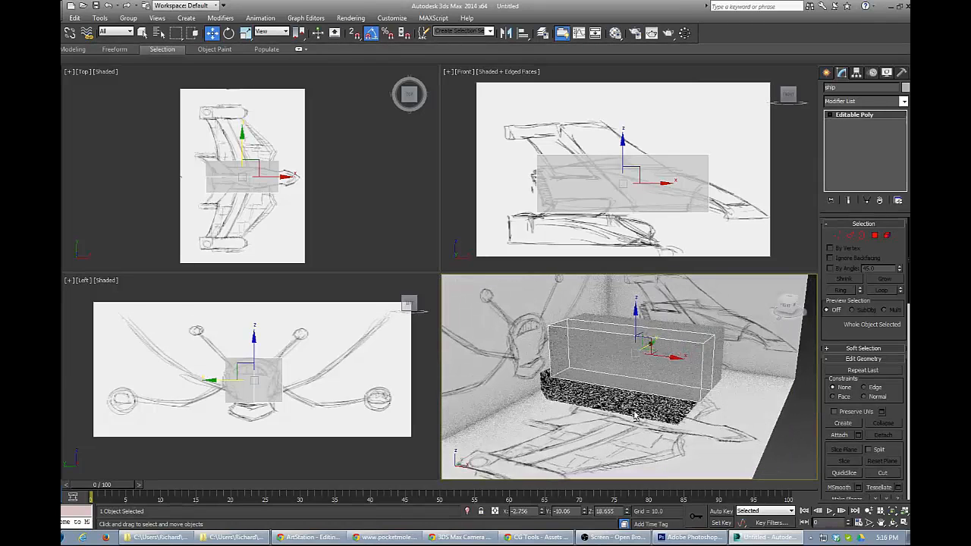
left_click(837, 235)
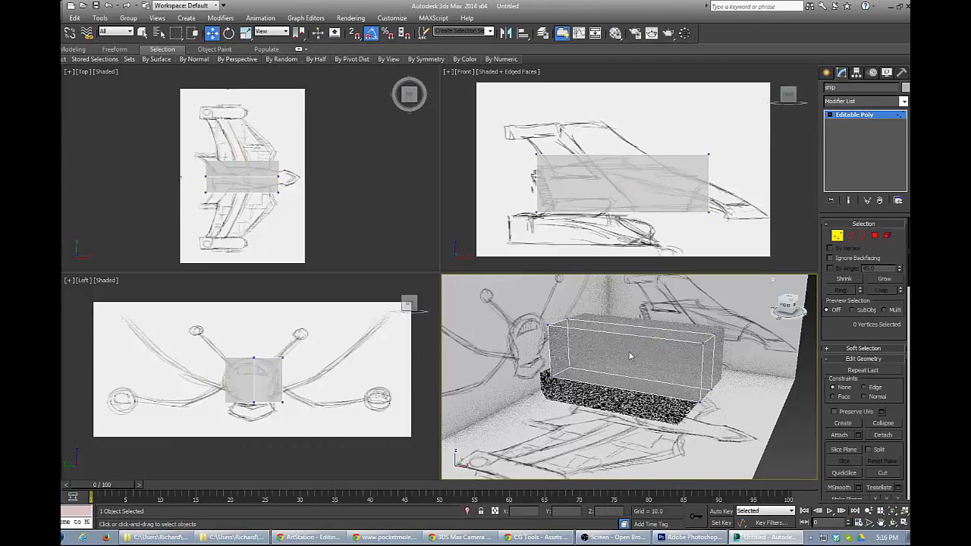
left_click_drag(506, 185, 586, 228)
left_click_drag(553, 201, 555, 148)
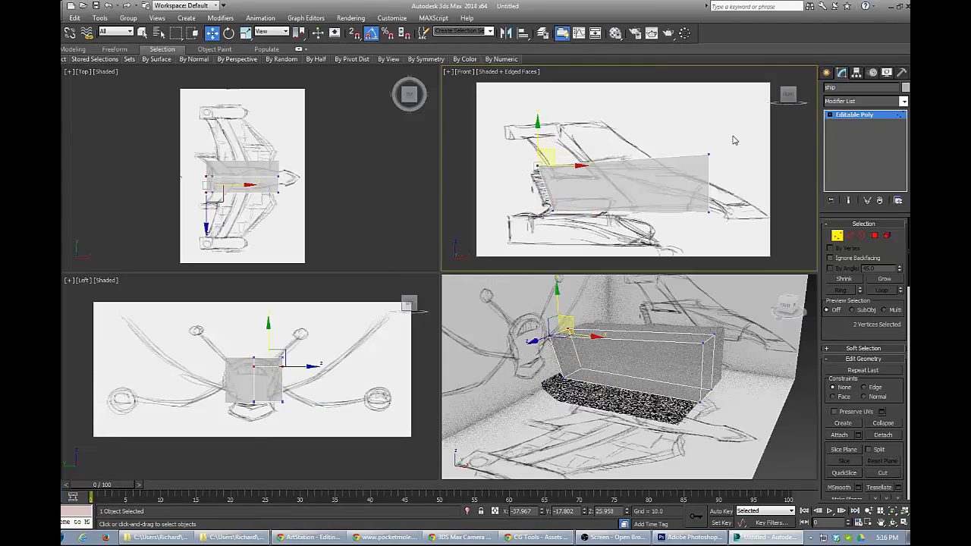
Move the ship's upper and lower front vertices back to where the nose section begins in the side sketch.
left_click_drag(733, 133, 683, 173)
left_click_drag(729, 153, 683, 161)
left_click_drag(740, 192, 677, 227)
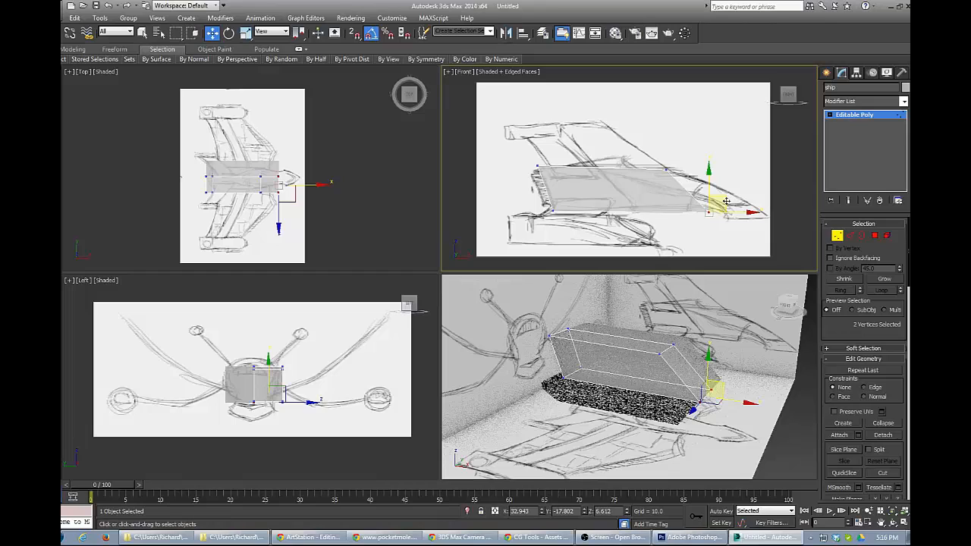
left_click_drag(726, 201, 681, 200)
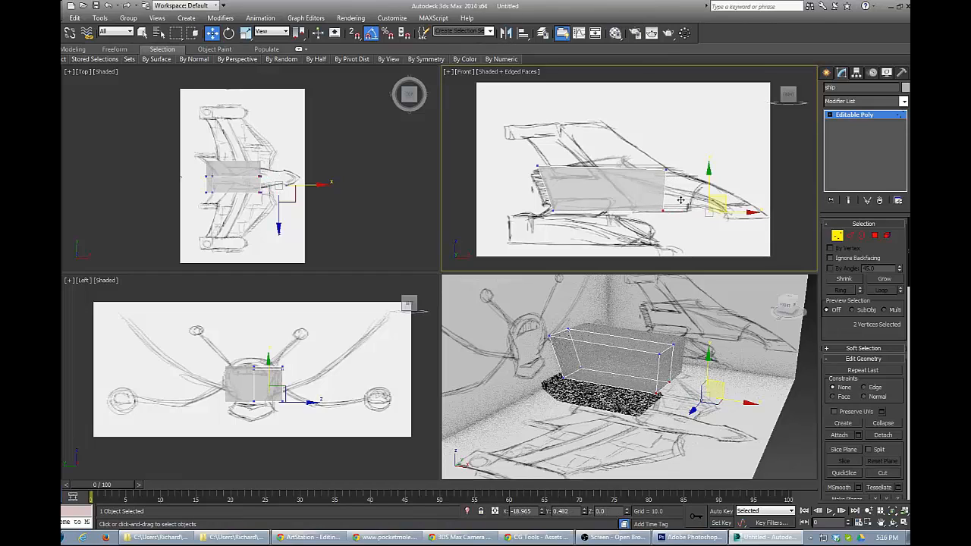
Pull the front vertices farther back along the fuselage, and extrude the front polygon forward in three segments to the sketched nose tip.
left_click_drag(651, 152, 675, 206)
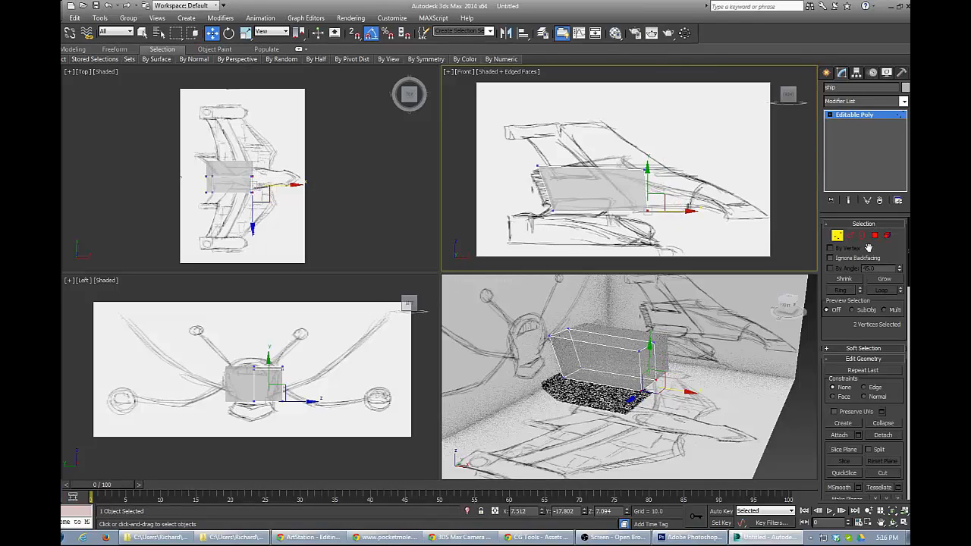
left_click(875, 236)
left_click(654, 369)
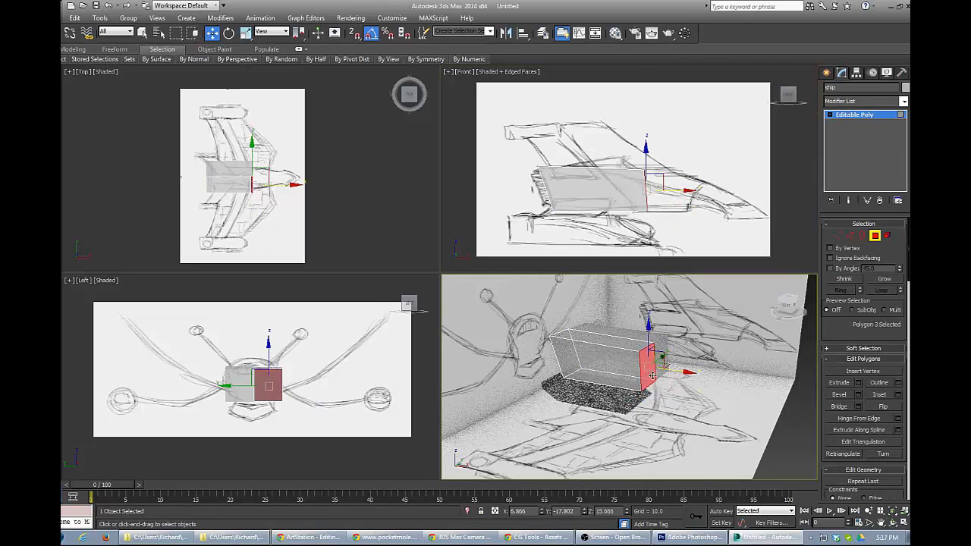
key("e")
key("r")
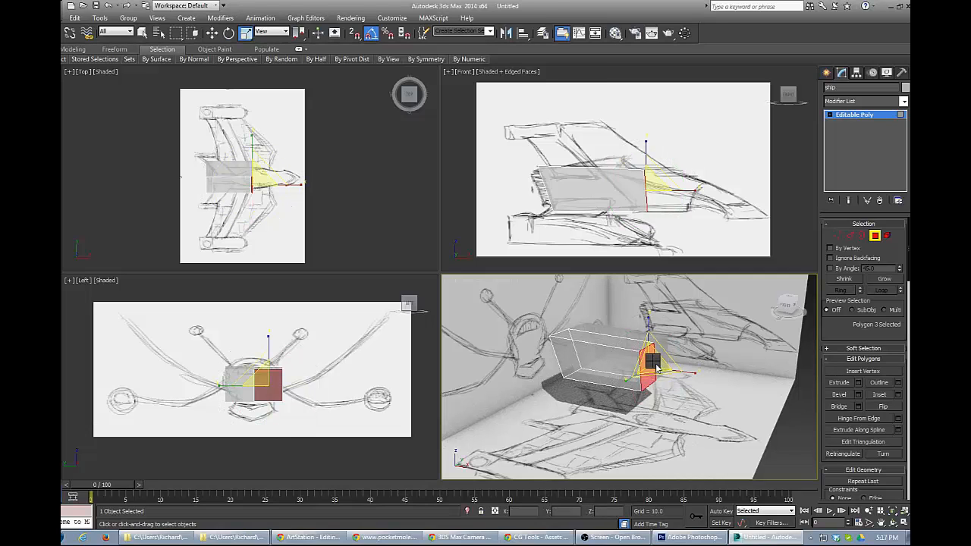
left_click(631, 386)
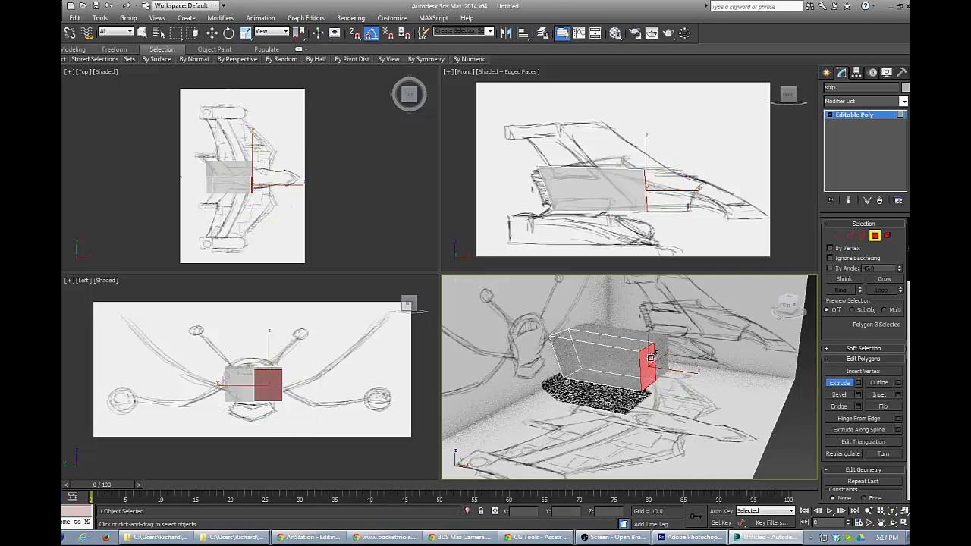
left_click_drag(653, 358, 638, 318)
left_click_drag(671, 355, 712, 340)
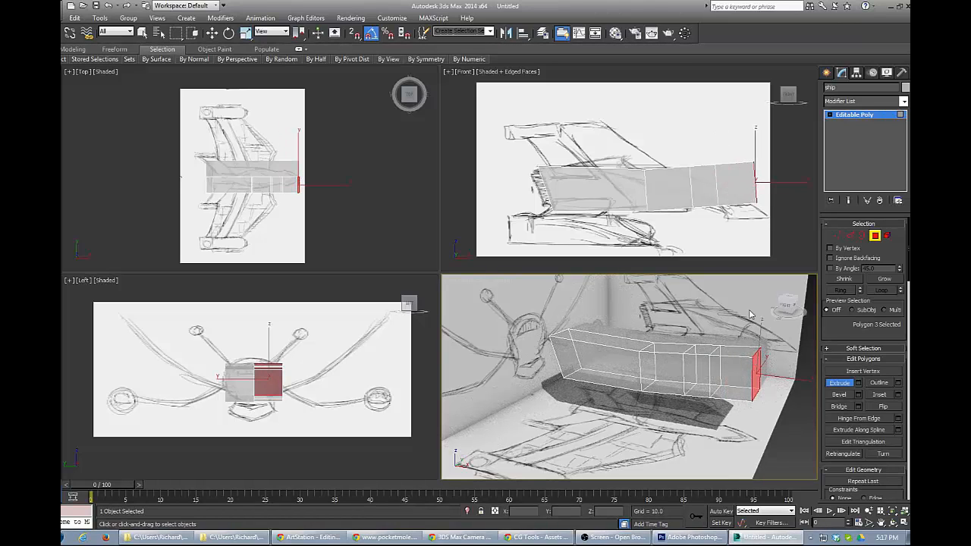
Rotate the front end polygon to face downward and move it down and back onto the nose tip in the side sketch.
right_click(755, 188)
key("e")
key("r")
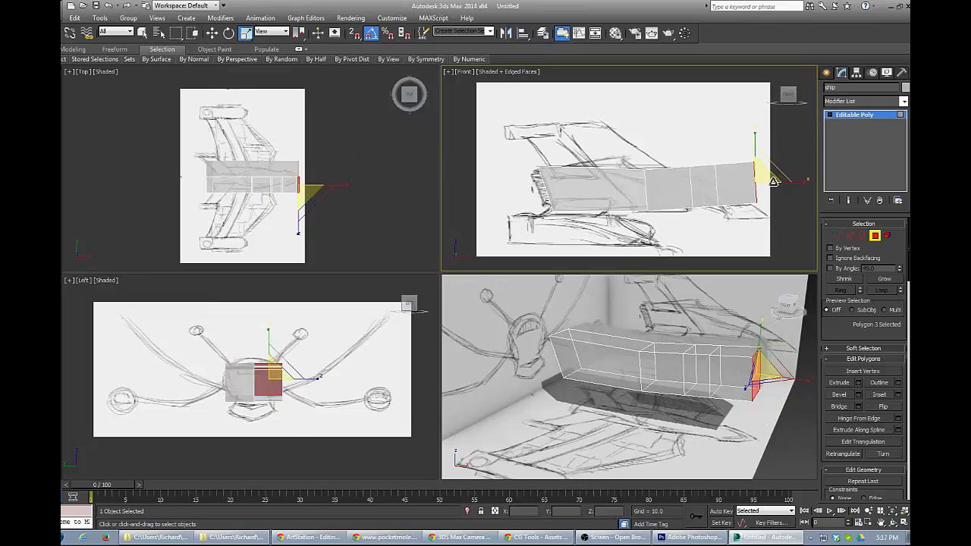
key("e")
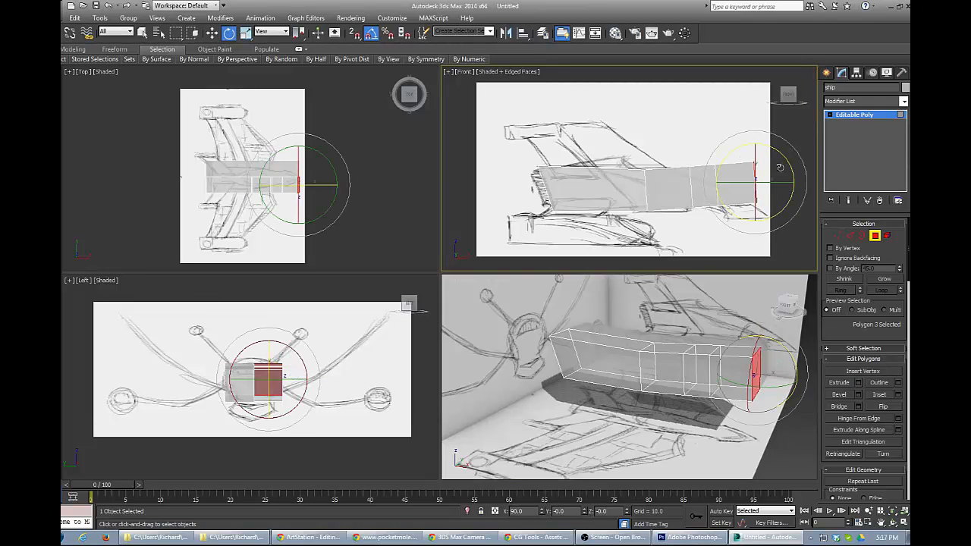
left_click_drag(788, 161, 789, 226)
key("w")
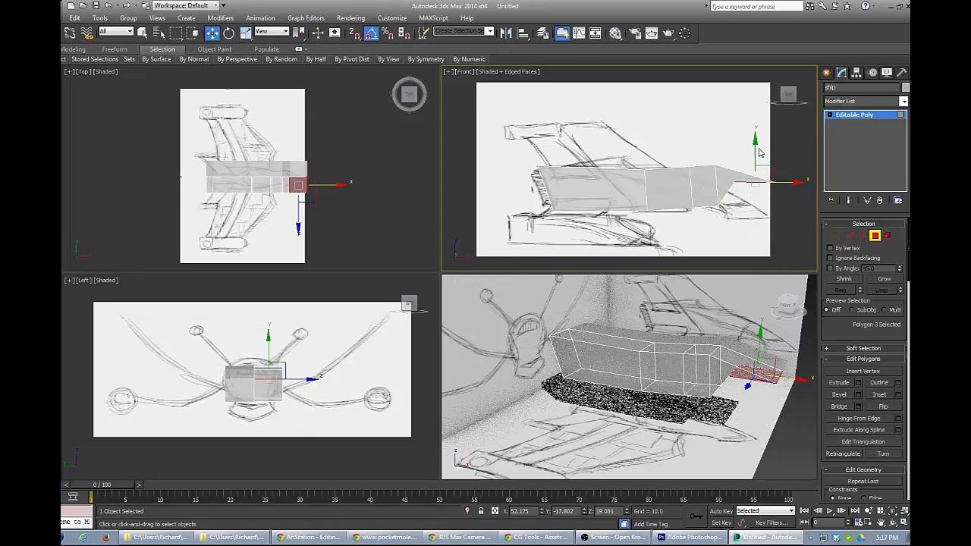
left_click_drag(747, 172, 745, 185)
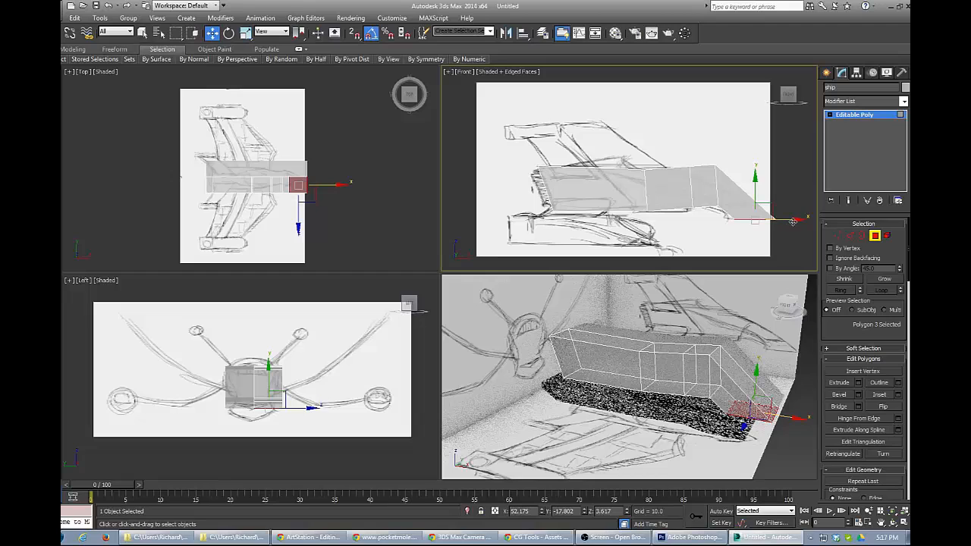
left_click_drag(793, 221, 779, 220)
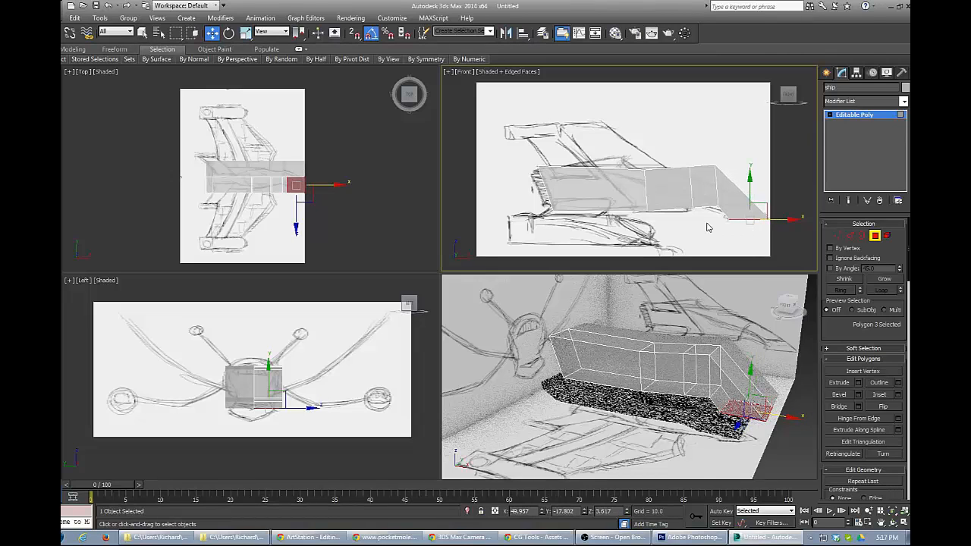
Reposition the lower vertices of the nose segments along the fuselage underside in the side sketch.
key("1")
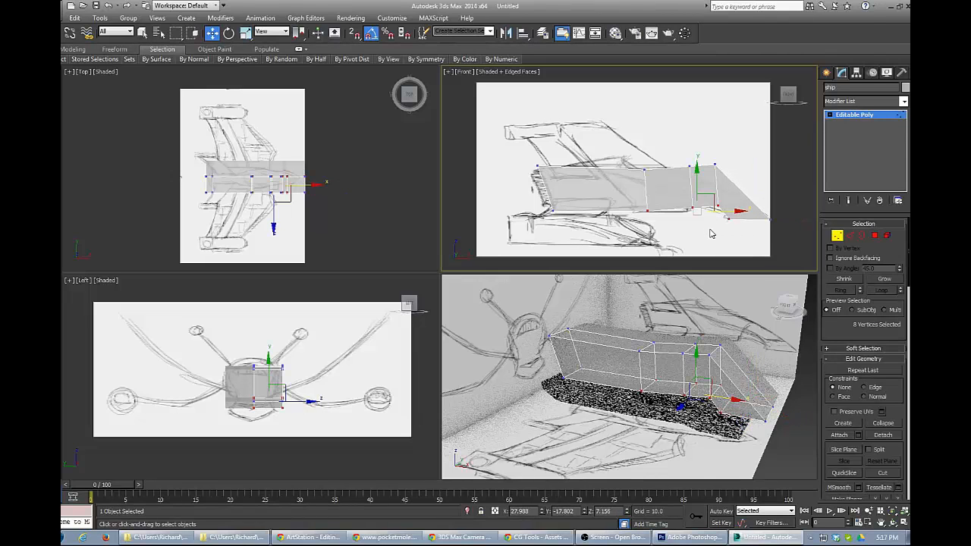
left_click_drag(711, 234, 743, 216)
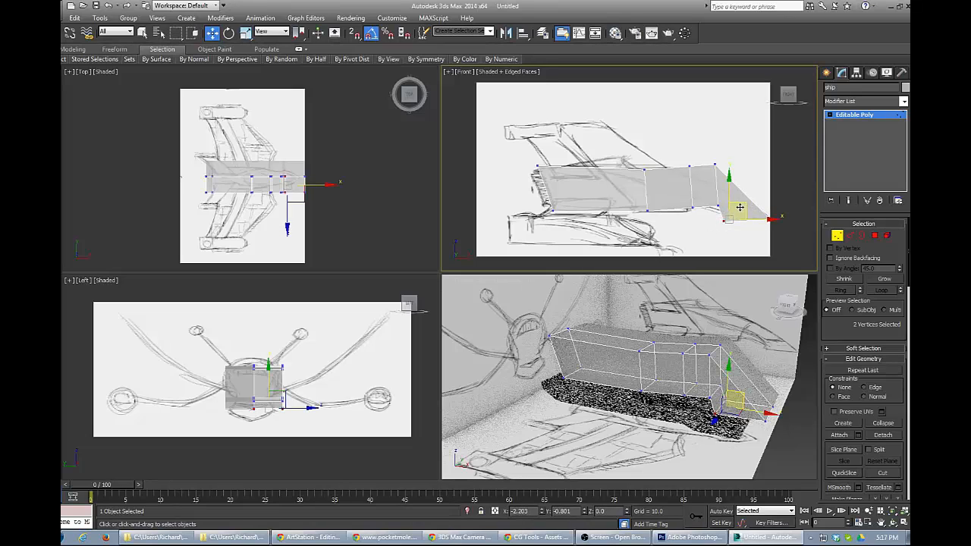
left_click_drag(740, 207, 739, 208)
left_click_drag(738, 209, 705, 202)
Enlarge the Front view and fit the nose tip vertices and the lower vertices behind them to the sketched nose.
scroll(704, 237, "up", 4)
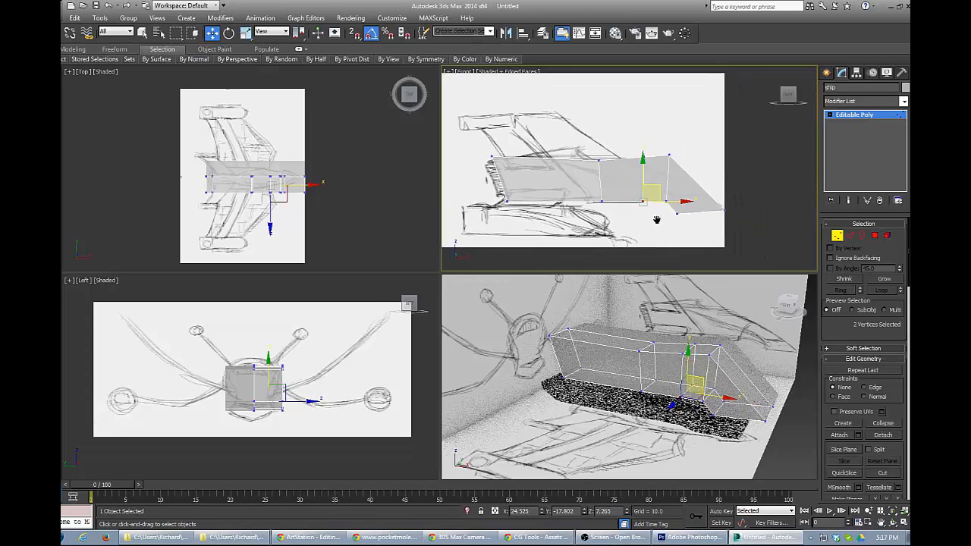
key("alt+w")
scroll(399, 292, "up", 4)
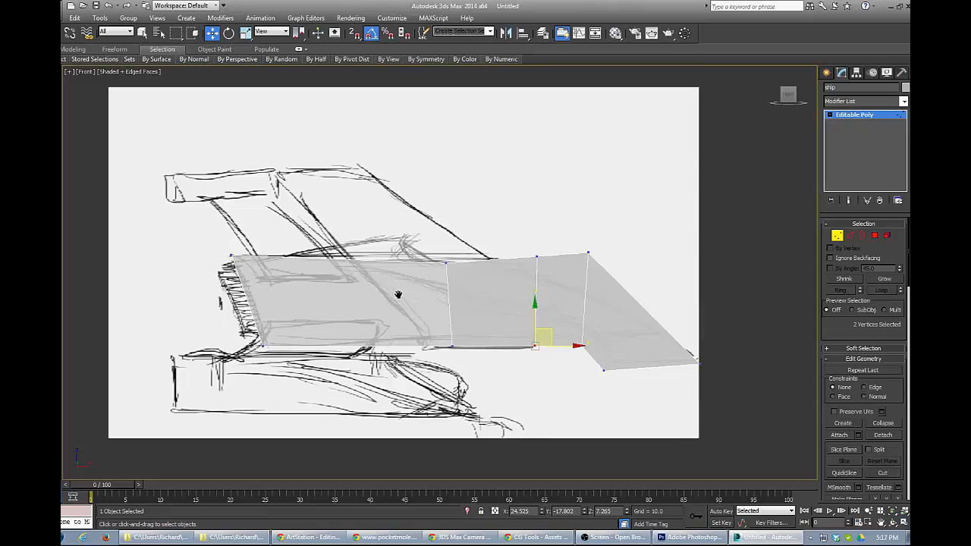
scroll(486, 205, "down", 2)
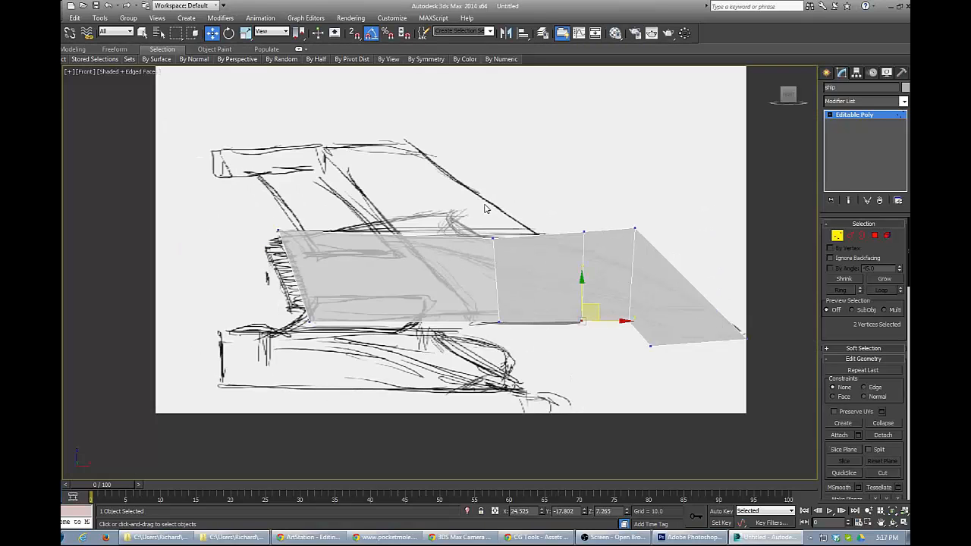
left_click_drag(722, 299, 763, 330)
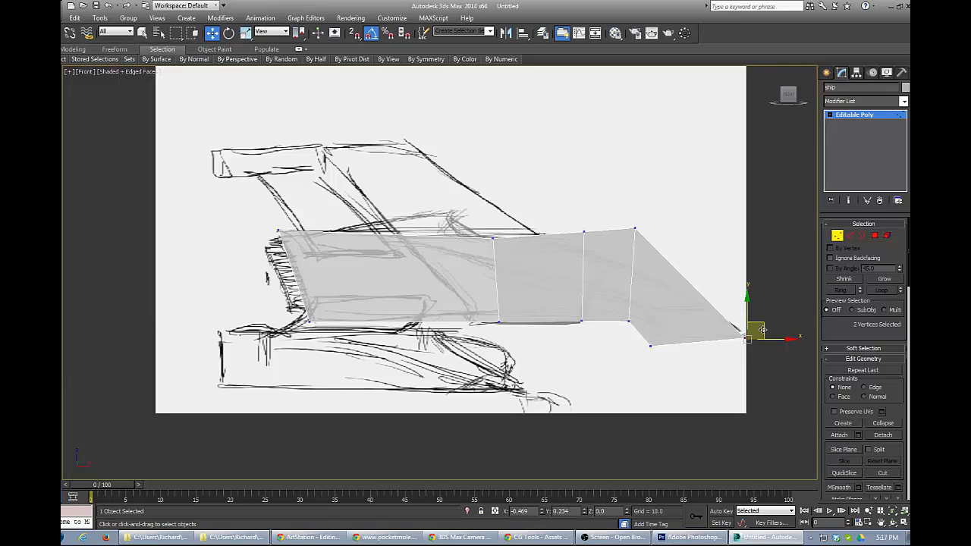
left_click_drag(645, 355, 657, 331)
Move the two upper vertex pairs of the nose onto its sloping top outline and shift the rearmost lower nose pair slightly back.
left_click(635, 230)
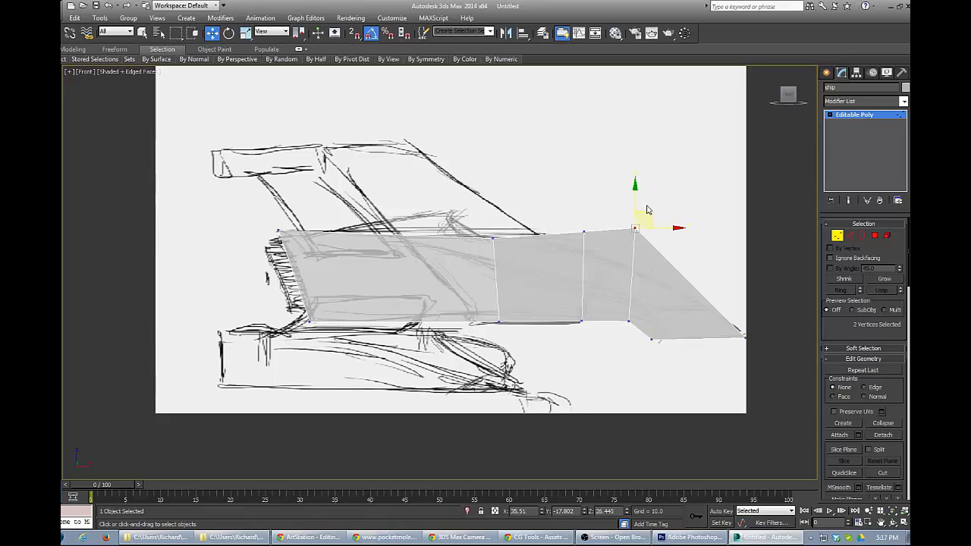
left_click_drag(647, 215, 660, 262)
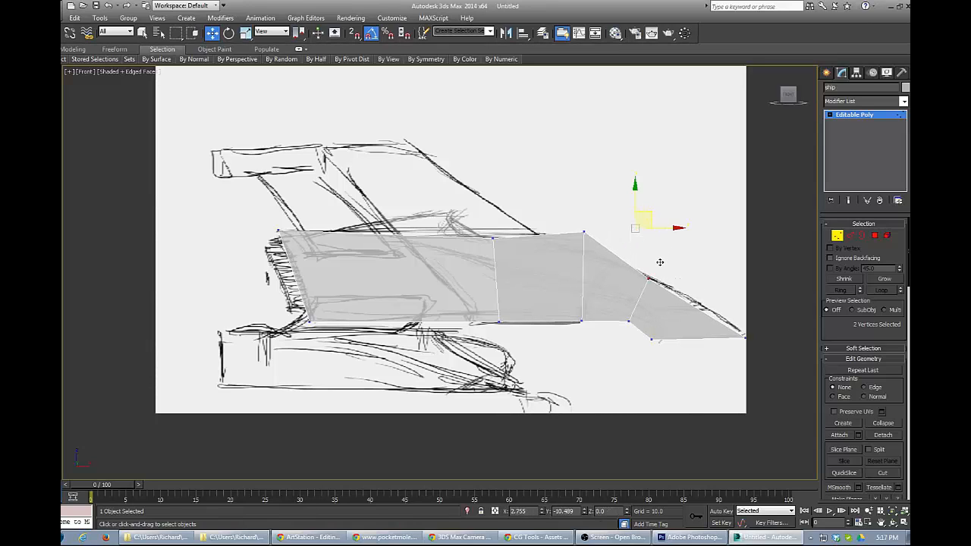
left_click_drag(554, 212, 607, 262)
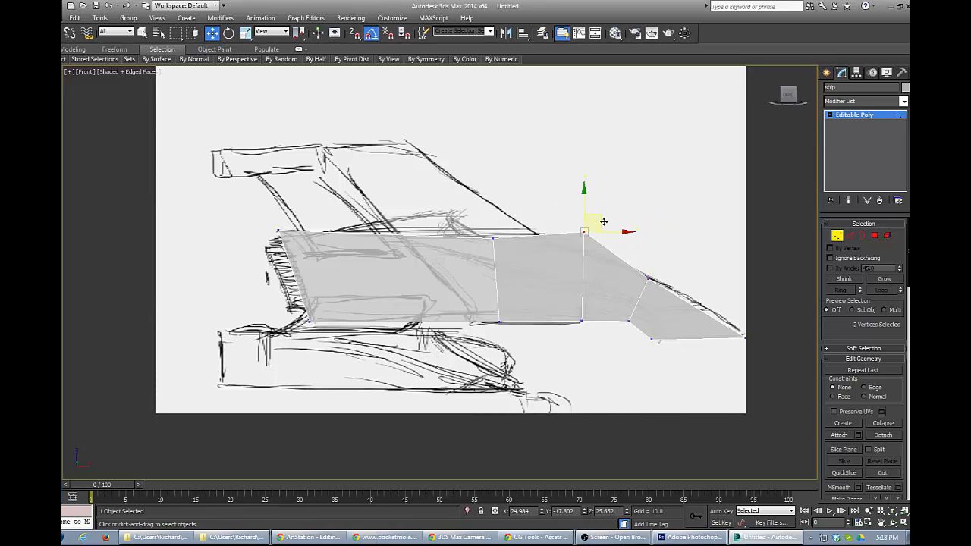
left_click_drag(604, 222, 582, 231)
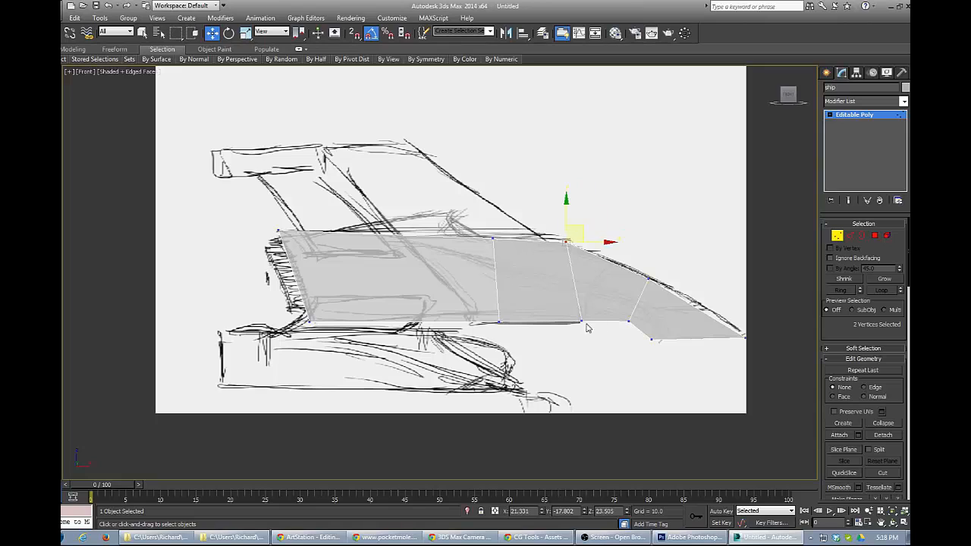
left_click_drag(601, 346, 601, 347)
left_click_drag(600, 313, 586, 312)
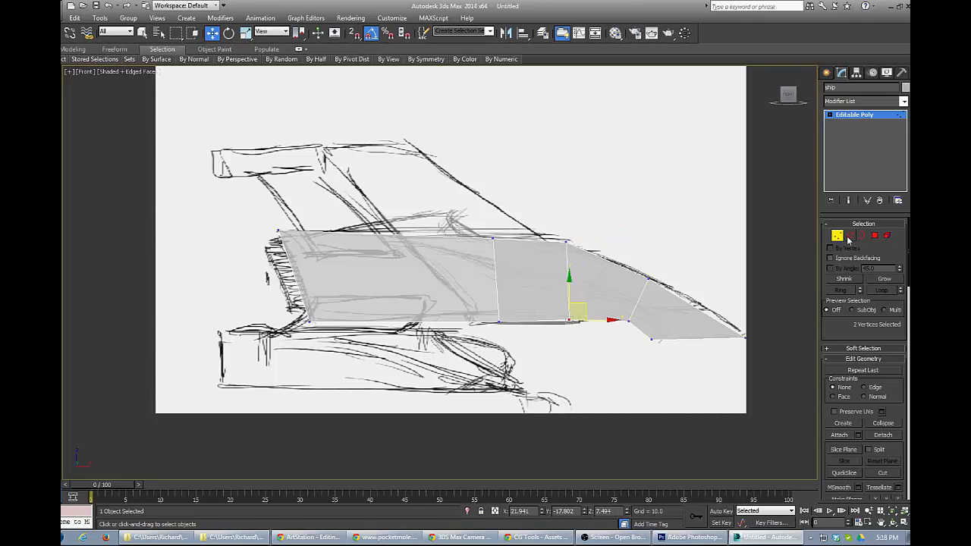
Connect the lengthwise edges of the middle and tip nose sections to add one new cross-section loop in each.
left_click(849, 235)
left_click_drag(612, 239, 596, 338)
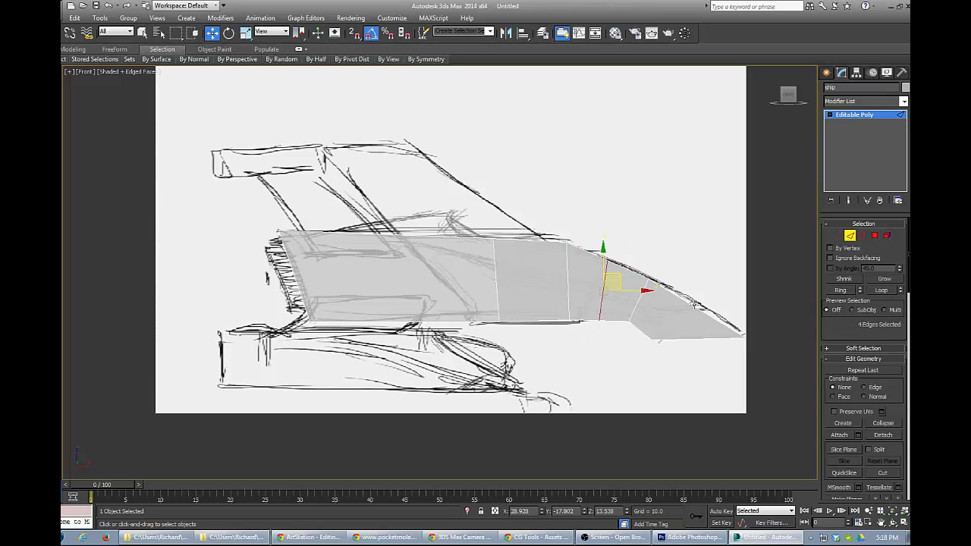
left_click_drag(642, 332, 639, 330)
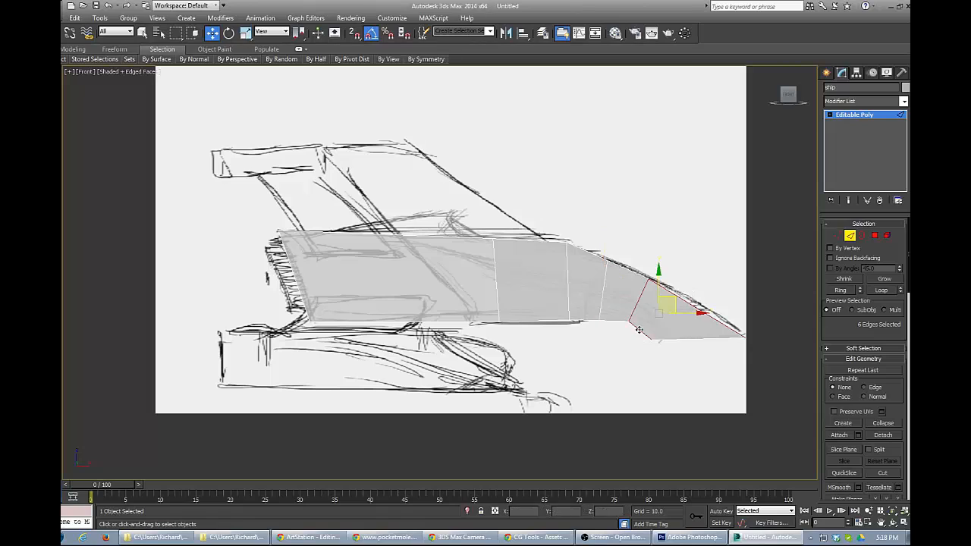
left_click_drag(615, 293, 652, 313, "alt")
right_click(650, 314)
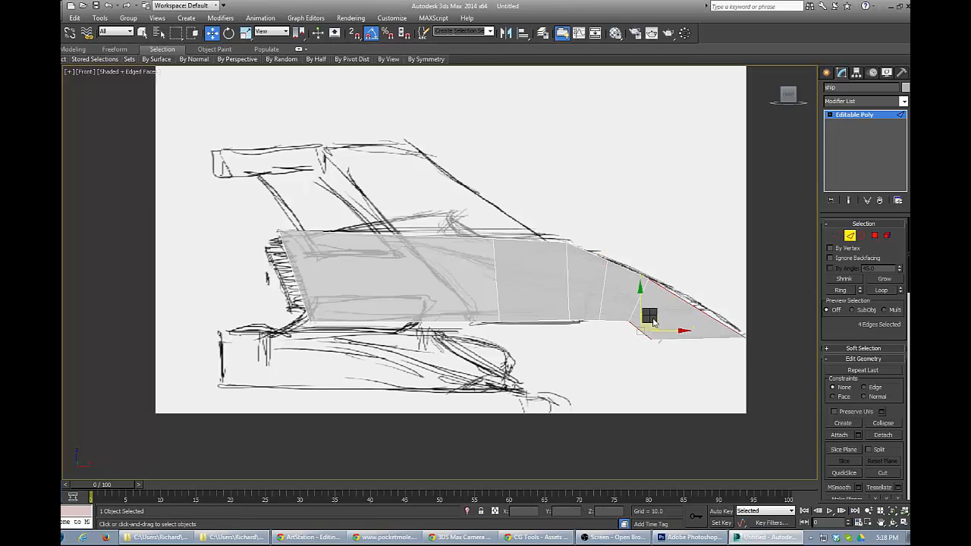
left_click(627, 358)
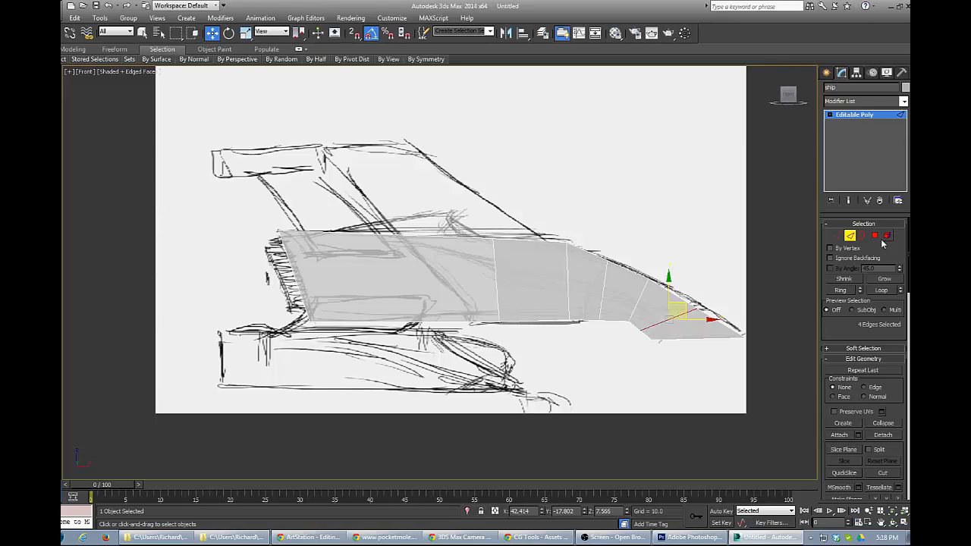
Shape the underside step behind the nose by moving its two lower vertex pairs, and lower the upper pair above it onto the outline.
left_click(837, 235)
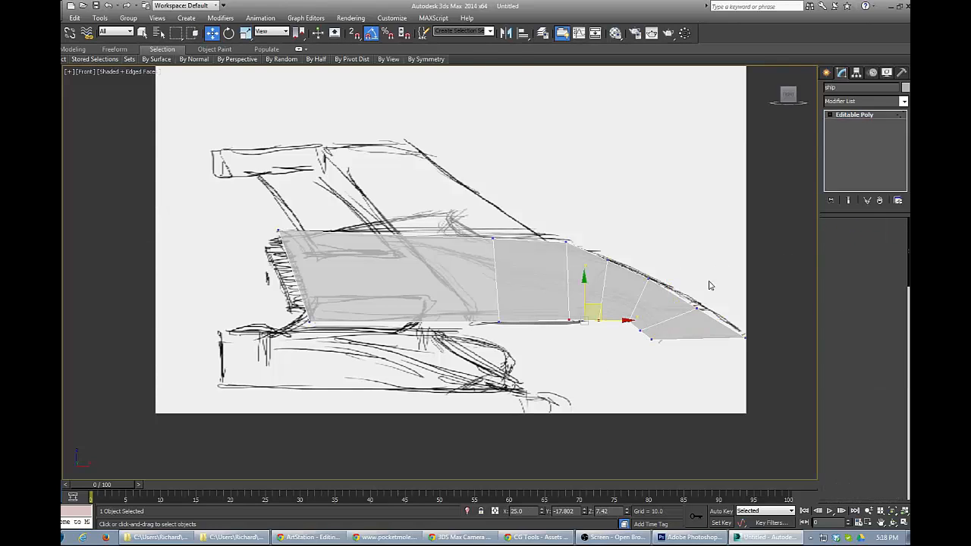
left_click(594, 341)
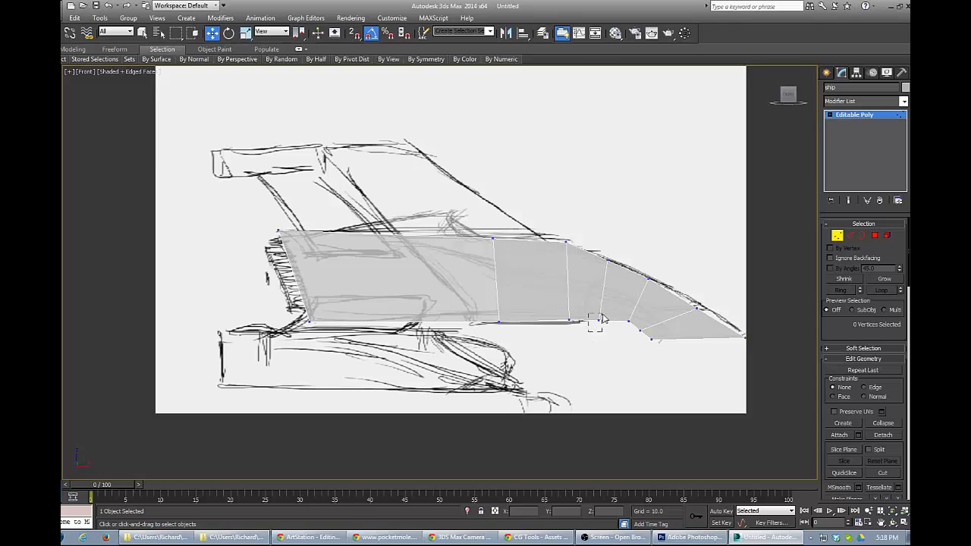
mouse_move(603, 314)
left_mouse_down()
mouse_move(621, 290)
mouse_move(616, 280)
mouse_move(600, 295)
left_mouse_up()
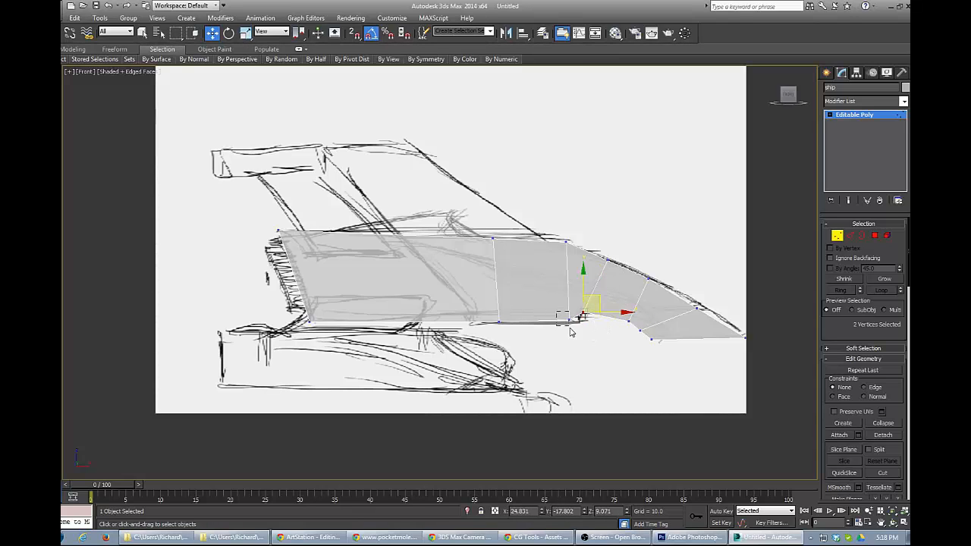
left_click_drag(570, 328, 601, 320)
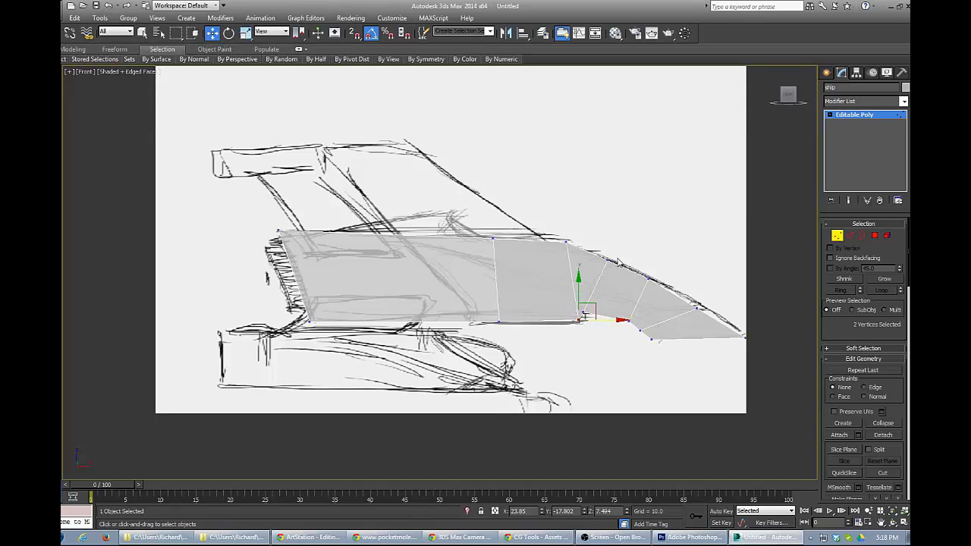
left_click_drag(551, 228, 585, 264)
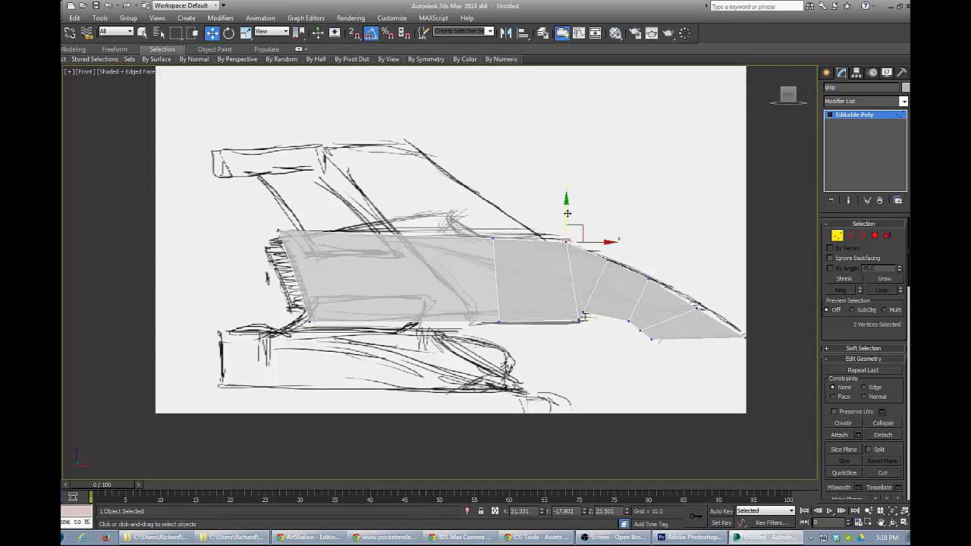
left_click_drag(567, 213, 563, 214)
Fit the front loop's upper vertices and the remaining lower nose vertices to the side sketch, and restore the four-view layout.
left_click_drag(680, 296, 709, 300)
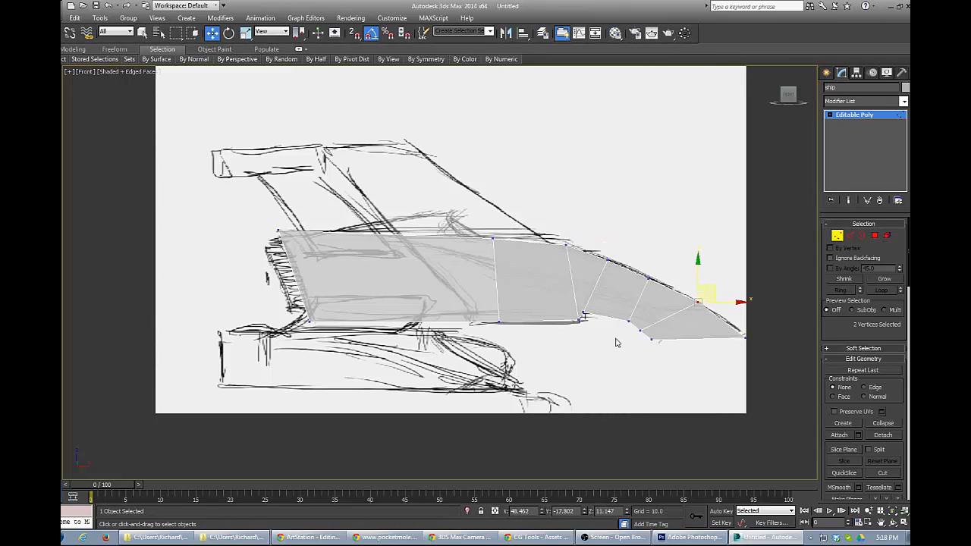
left_click_drag(630, 326, 651, 345)
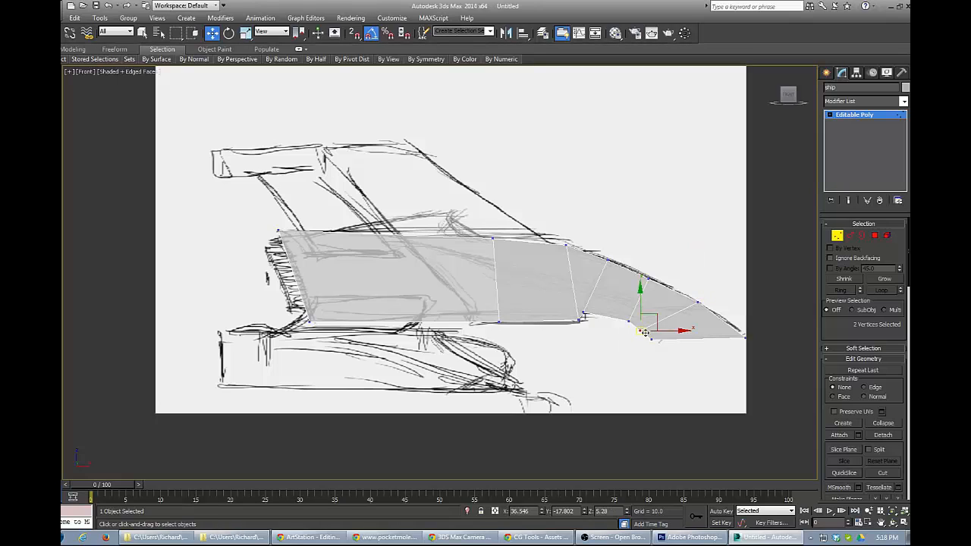
left_click_drag(666, 311, 675, 315)
left_click_drag(616, 312, 643, 281)
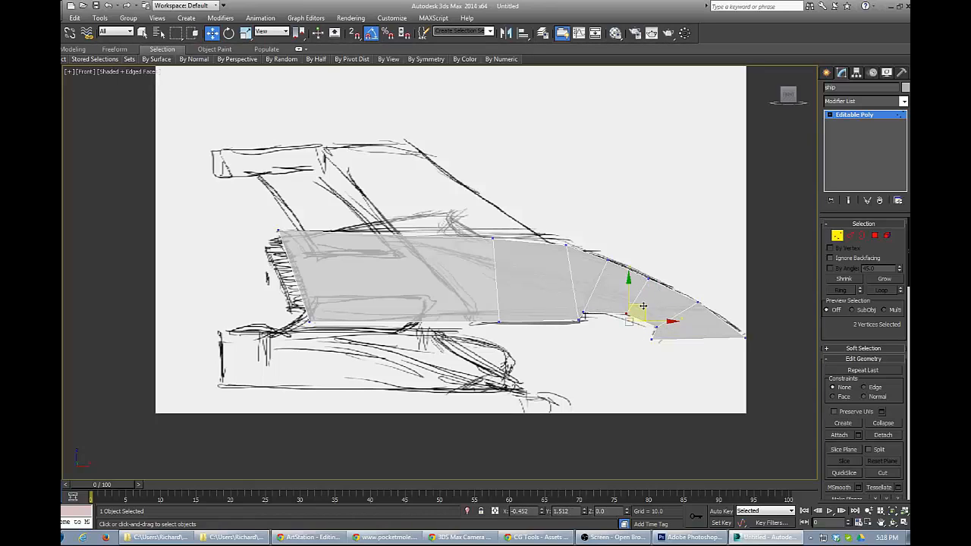
left_click_drag(658, 352, 671, 328)
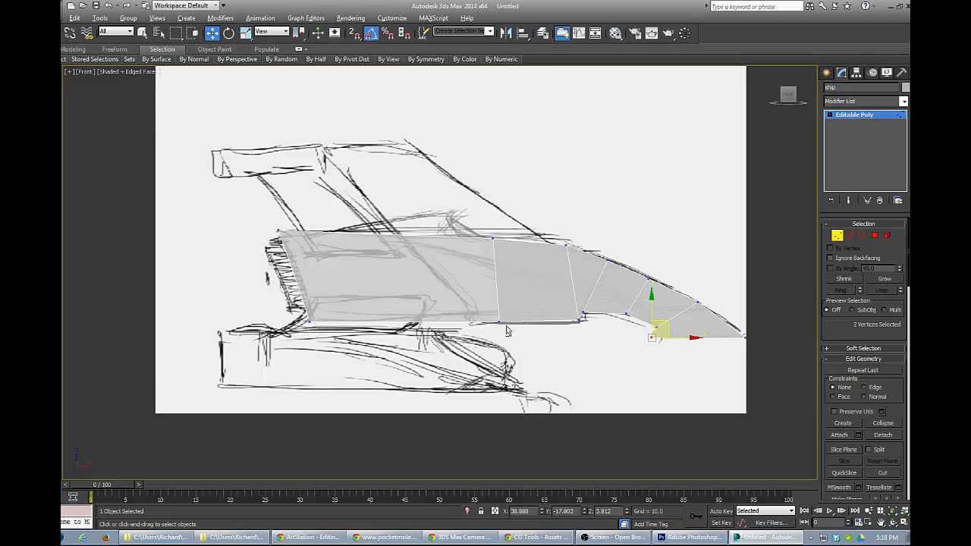
key("alt+w")
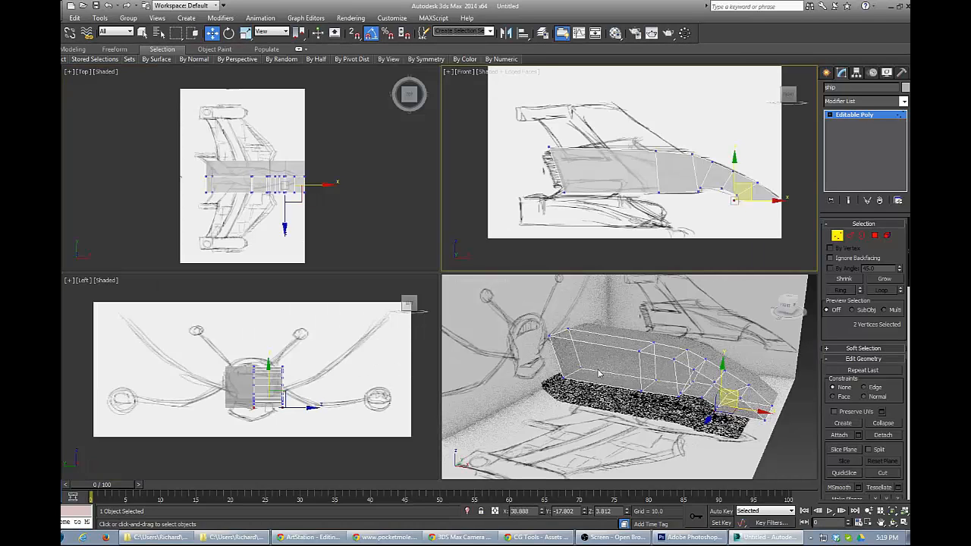
Delete the five inner polygons on the mirror plane, from the front fuselage section through to the nose tip.
middle_click_drag(739, 398, 607, 372, "alt")
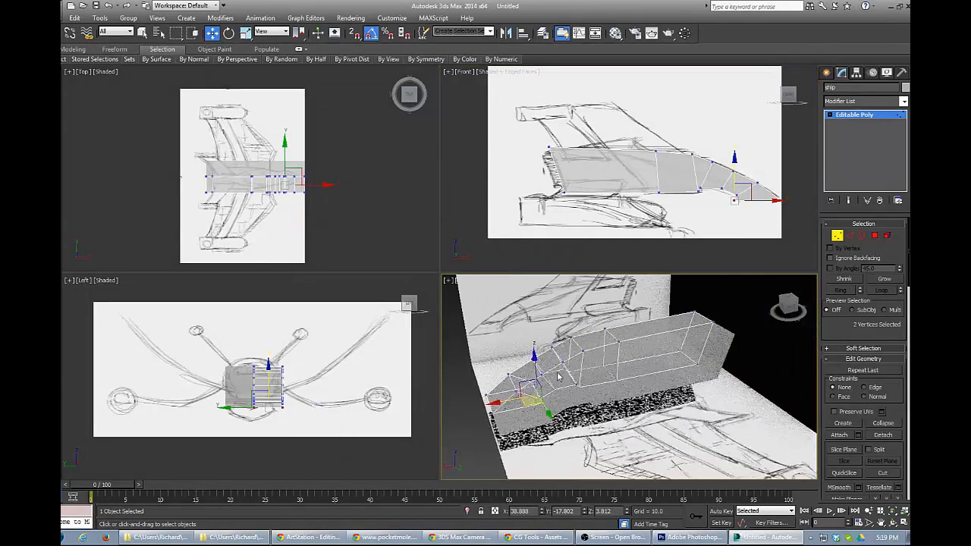
scroll(622, 356, "up", 3)
scroll(656, 382, "down", 3)
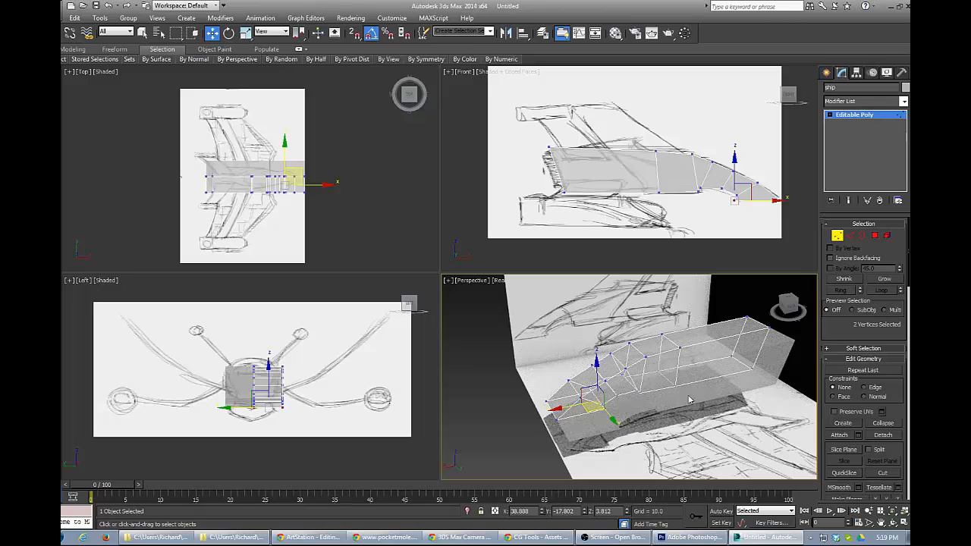
left_click(877, 236)
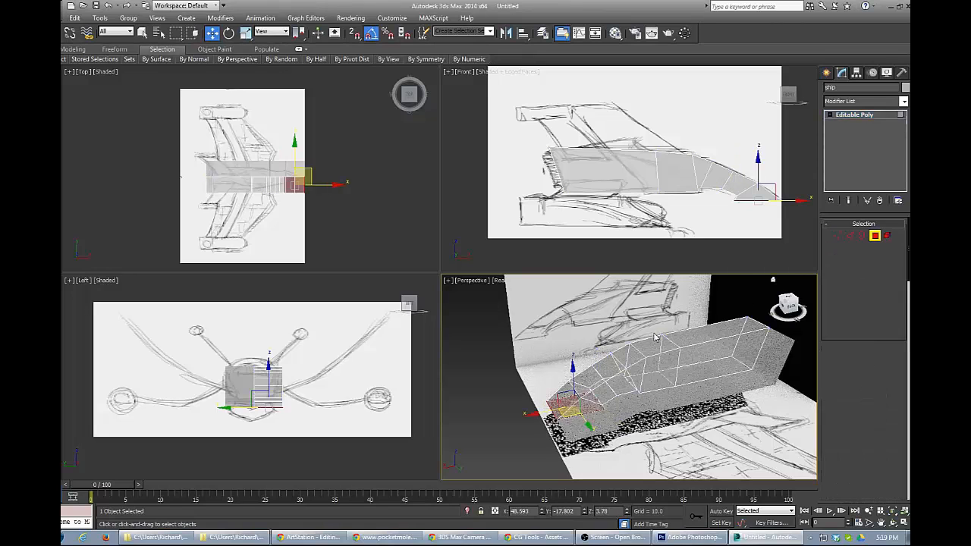
left_click(648, 376)
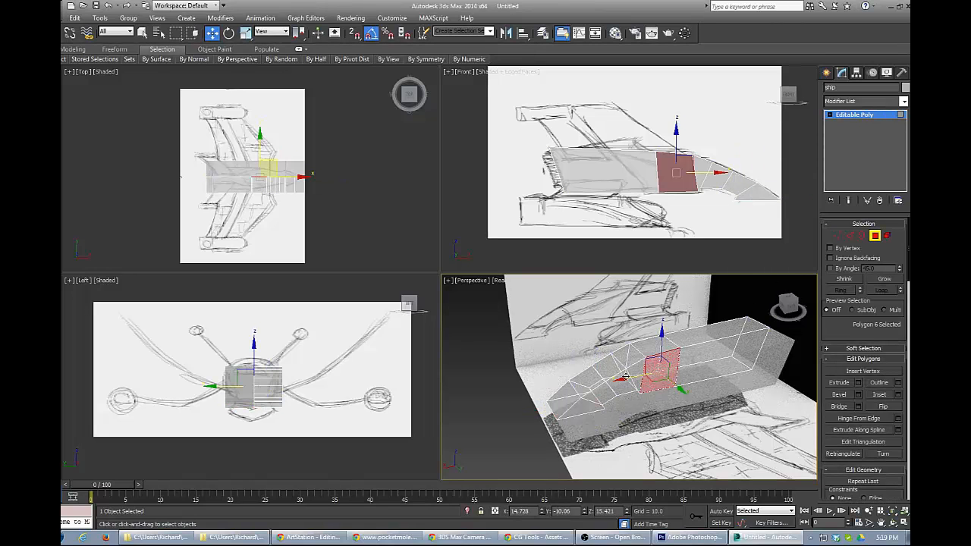
left_click(631, 373, "ctrl")
left_click(613, 391, "ctrl")
left_click(604, 398, "ctrl")
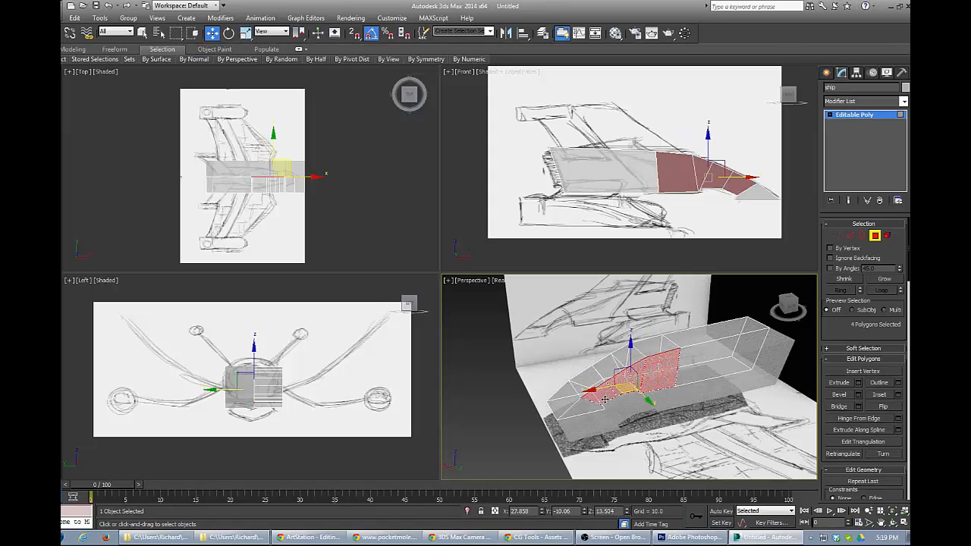
left_click(588, 410, "ctrl")
left_click(712, 372, "ctrl")
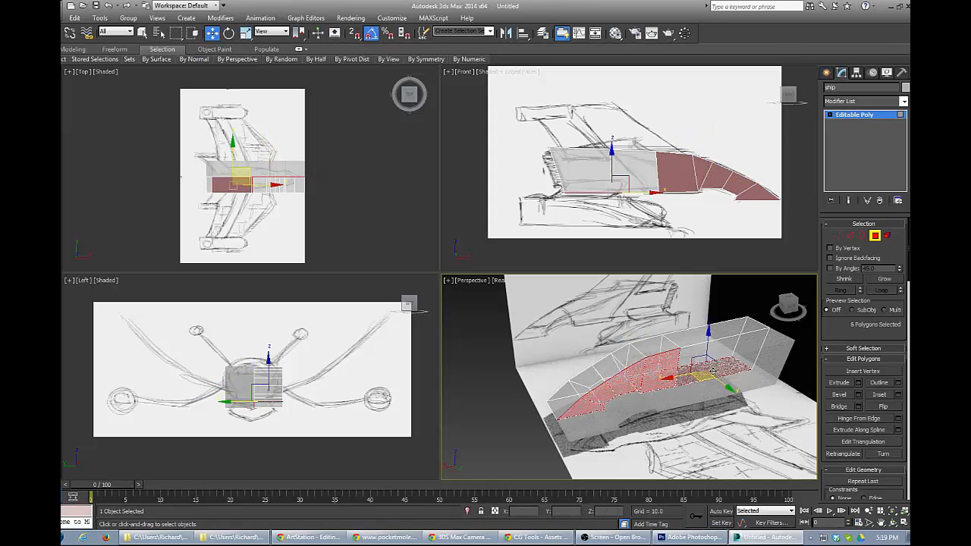
left_click(714, 371, "alt")
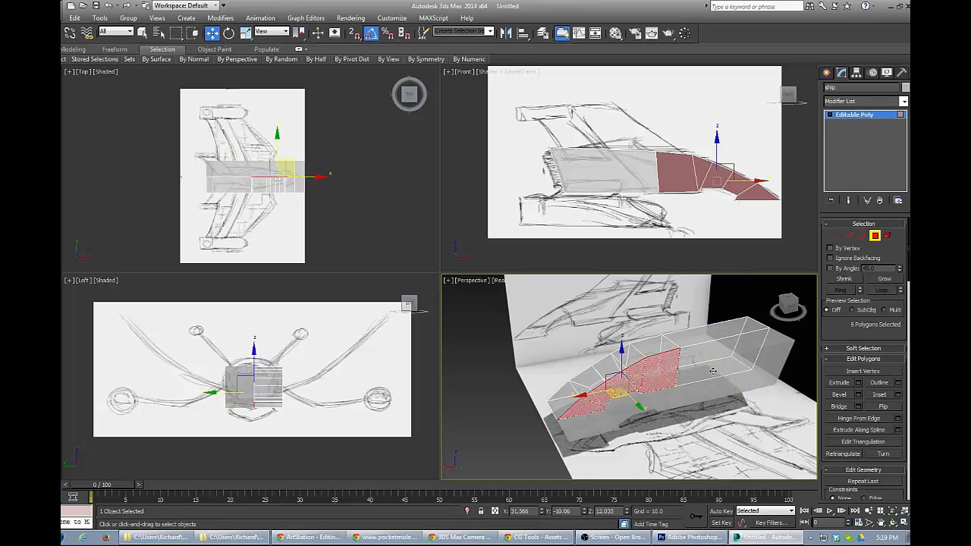
key("Delete")
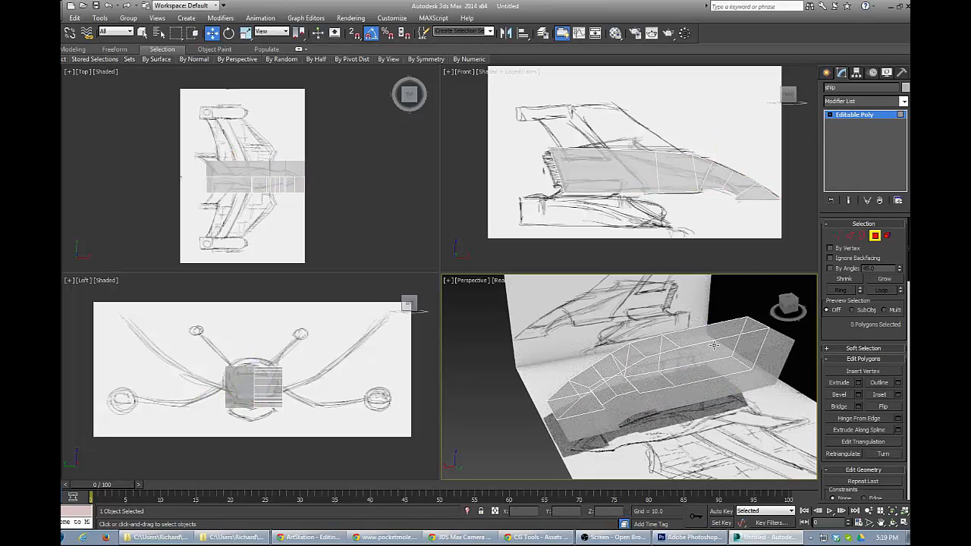
Connect the lengthwise edges of the long rear fuselage section to add one new cross-section loop.
middle_click_drag(598, 397, 641, 421, "alt")
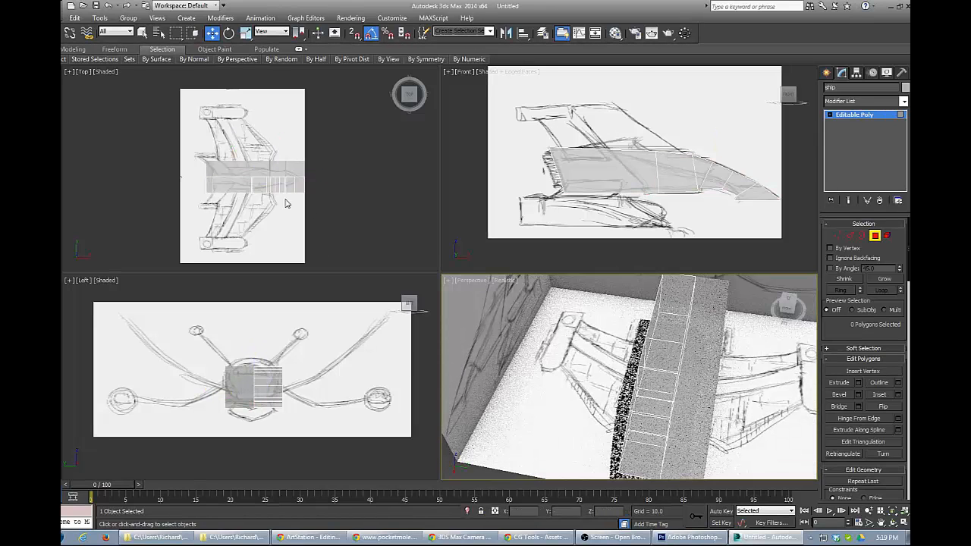
scroll(286, 203, "up", 10)
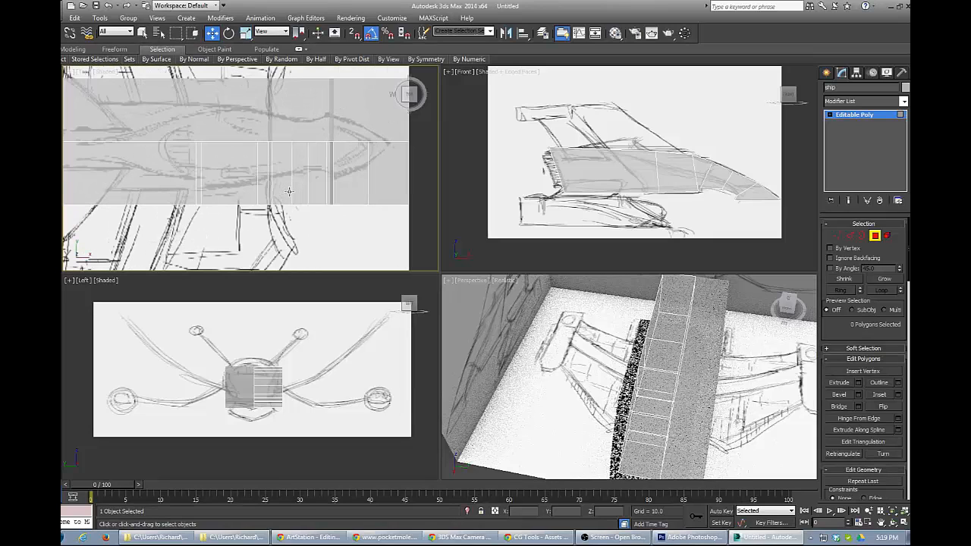
middle_click_drag(109, 223, 161, 213)
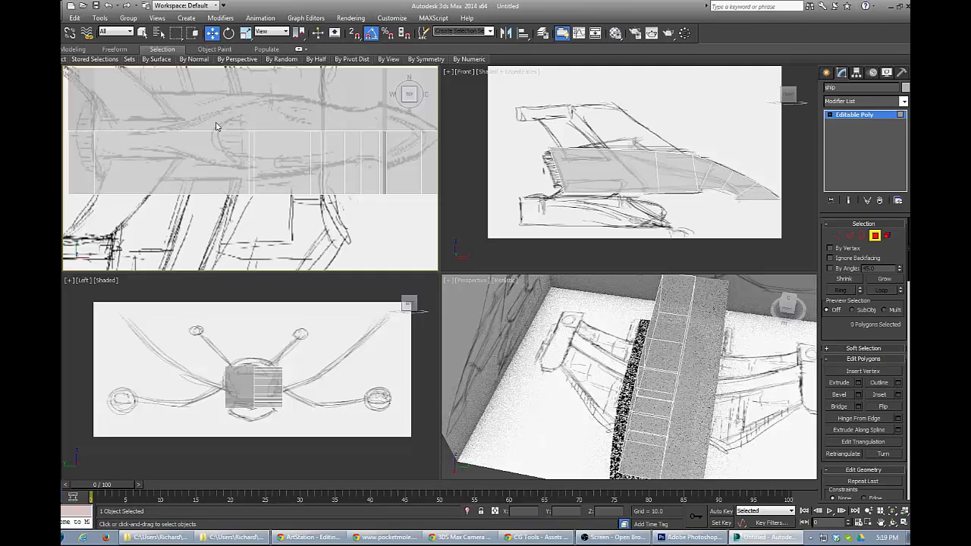
key("2")
left_click_drag(166, 111, 188, 220)
left_click(151, 231)
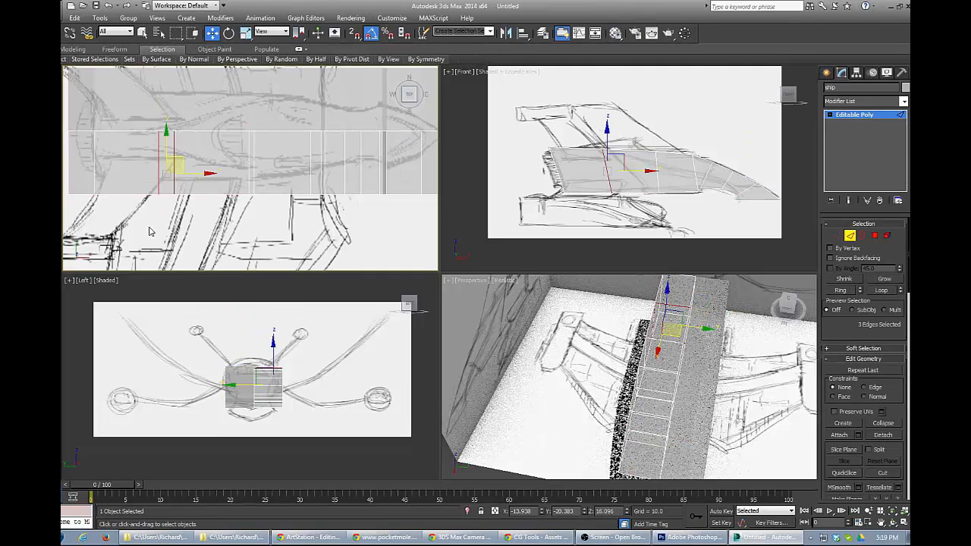
Pull the new loop's outer vertices inward onto the top sketch, and move the tail's outer vertices inward and forward.
key("1")
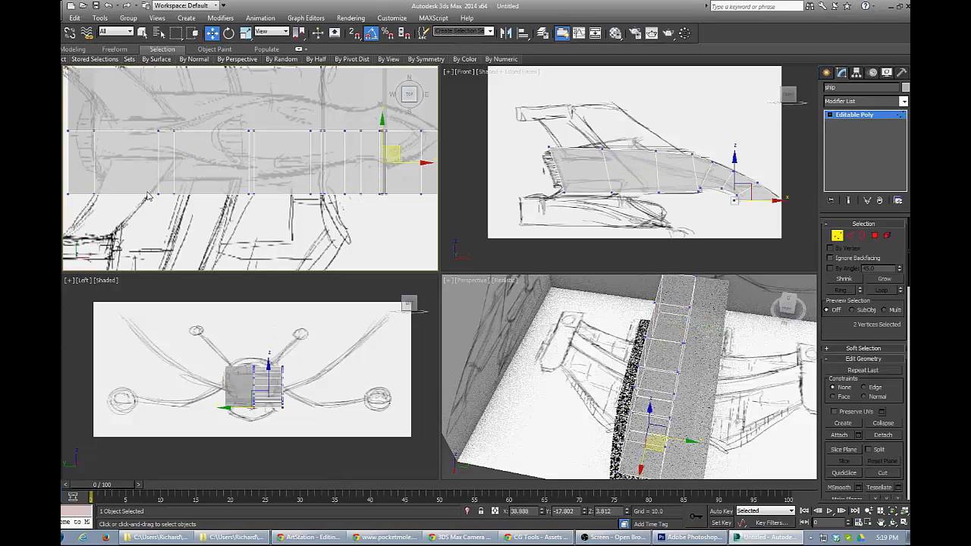
left_click_drag(175, 206, 185, 205)
mouse_move(166, 161)
left_mouse_down()
mouse_move(166, 132)
mouse_move(167, 143)
left_mouse_up()
middle_click_drag(106, 161, 208, 170)
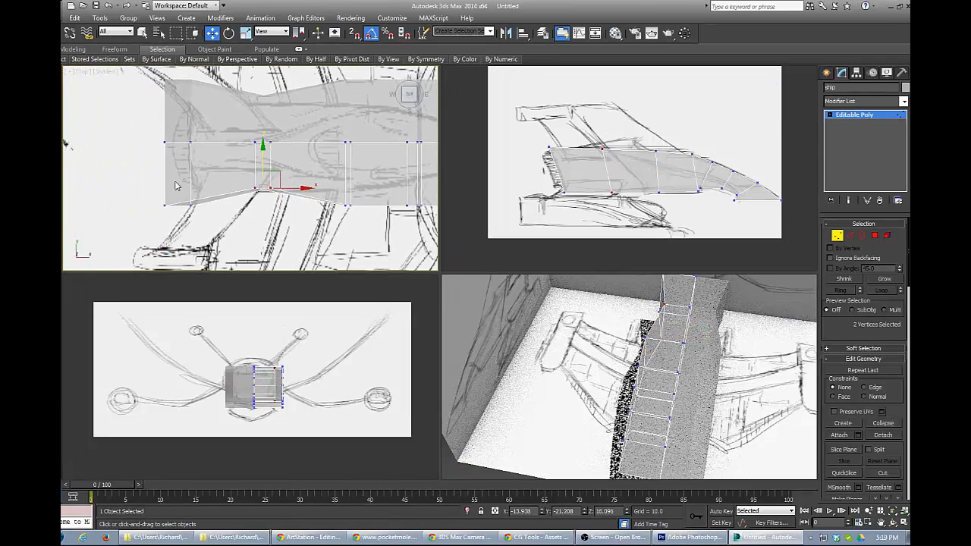
left_click_drag(158, 181, 206, 223)
left_click_drag(177, 166, 176, 148)
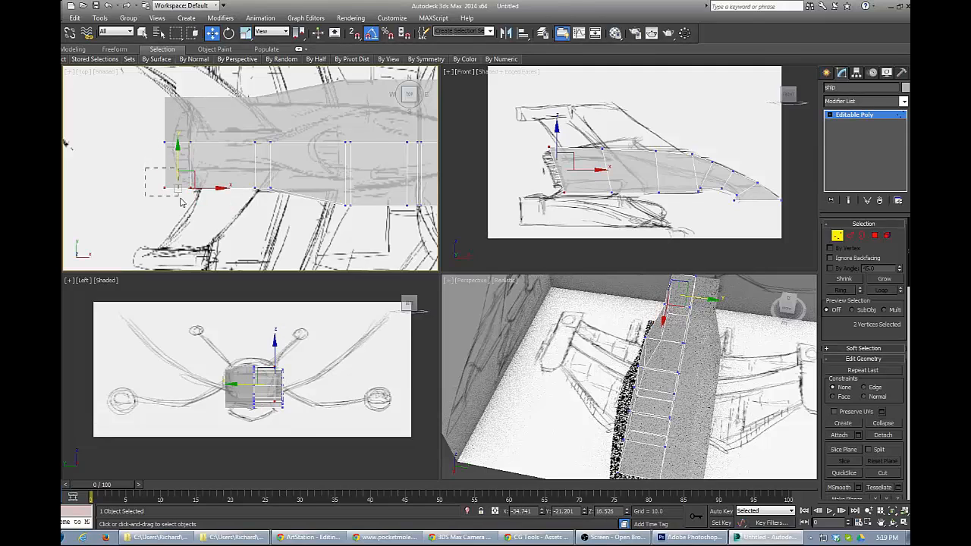
left_click_drag(181, 202, 237, 184)
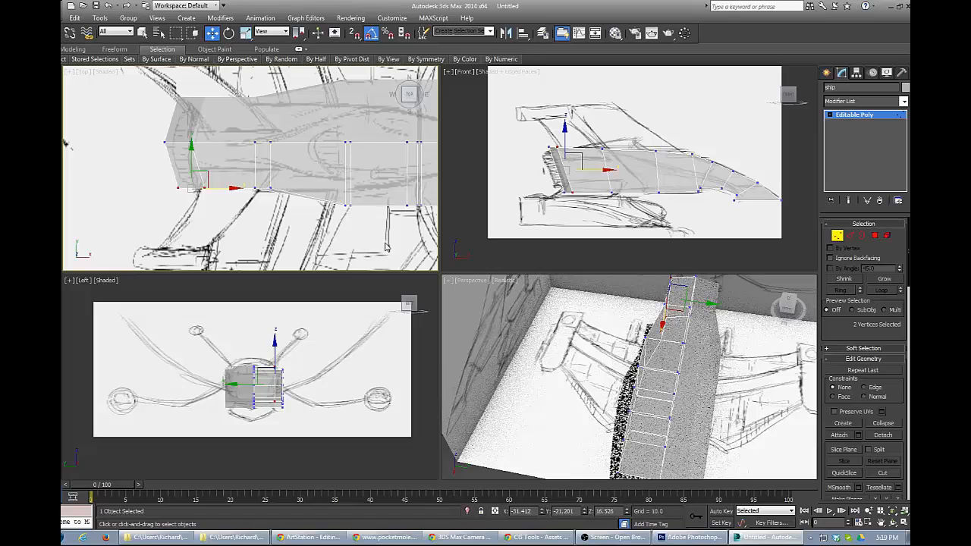
Narrow the nose by moving its nine outer vertices inward, and draw the widest fuselage loop's outer vertices slightly in.
middle_click_drag(346, 232, 204, 219)
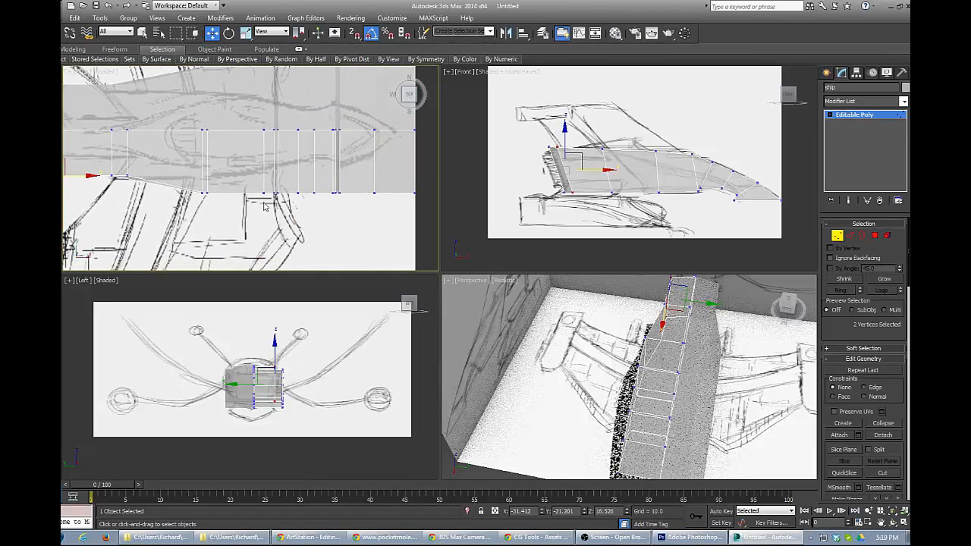
left_click_drag(247, 208, 381, 182)
scroll(381, 182, "down", 3)
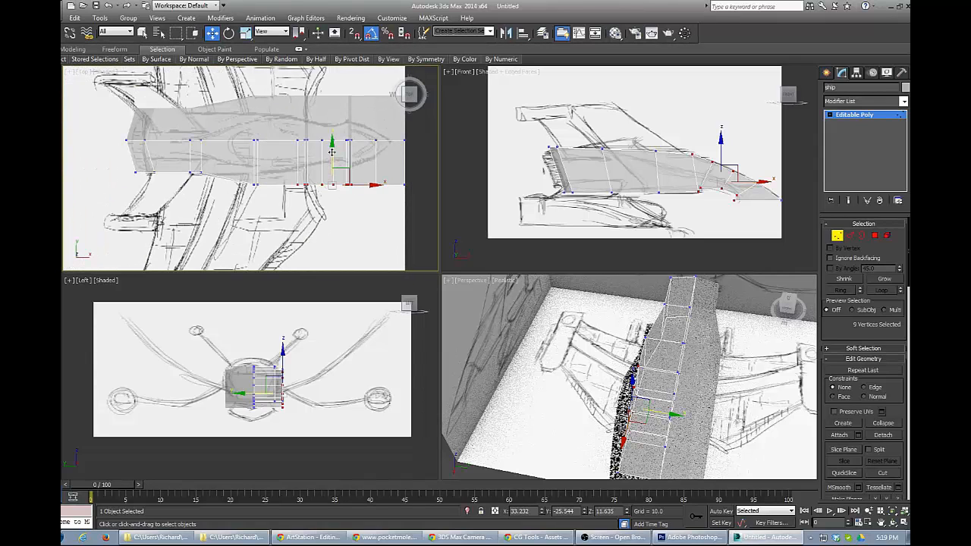
left_click_drag(333, 150, 337, 133)
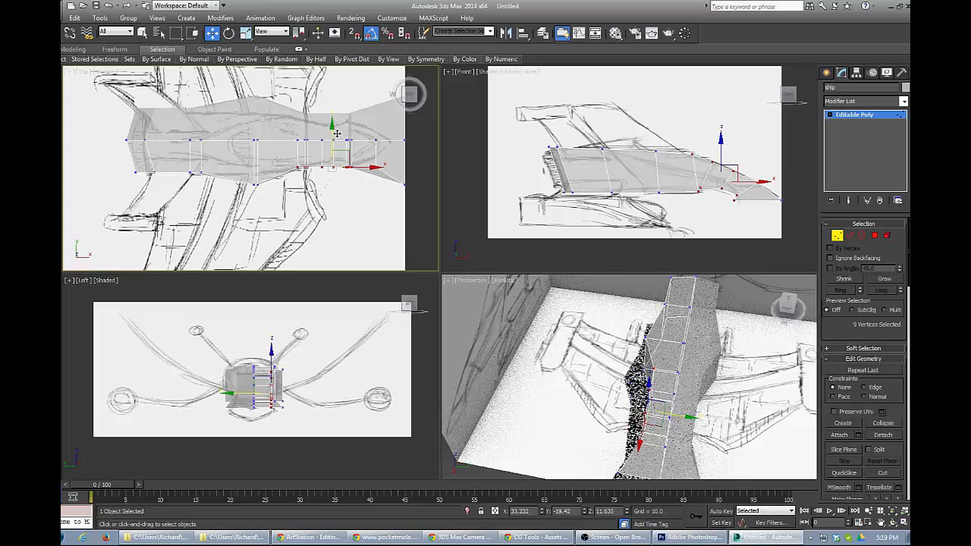
left_click_drag(242, 180, 279, 202)
left_click_drag(256, 157, 254, 148)
Taper the nose tip by moving its outer vertices toward the centre line, and nudge the vertex behind them slightly inward.
middle_click_drag(362, 213, 309, 217)
left_click_drag(355, 179, 379, 200)
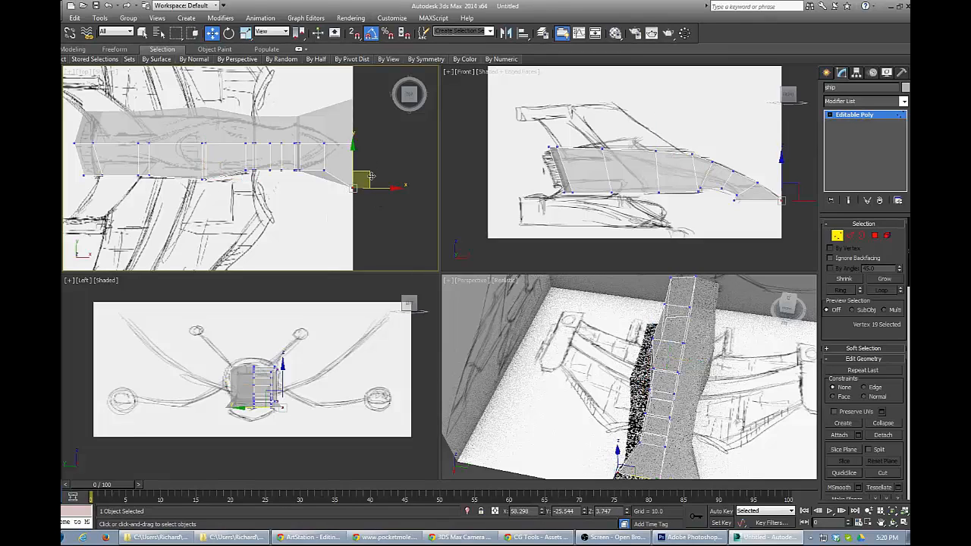
left_click_drag(353, 159, 352, 125)
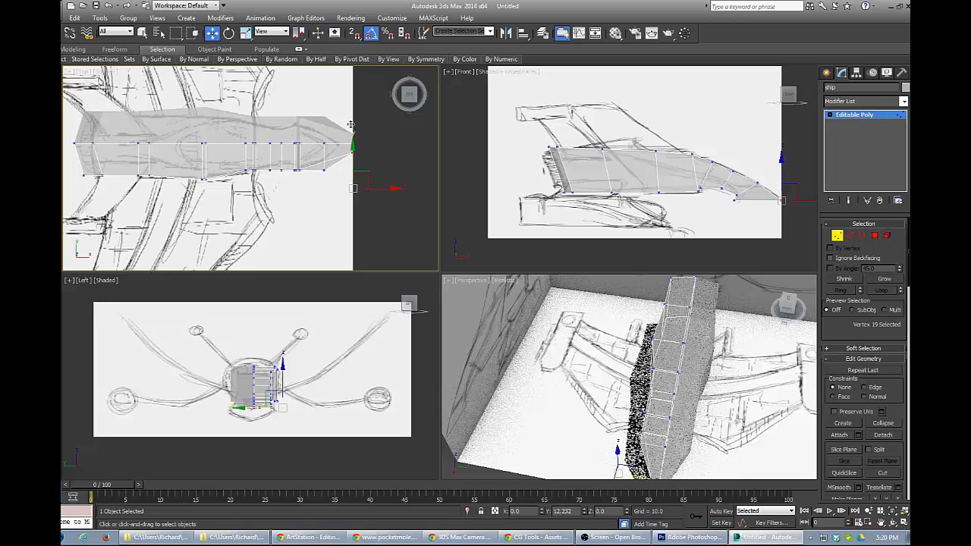
left_click(324, 170)
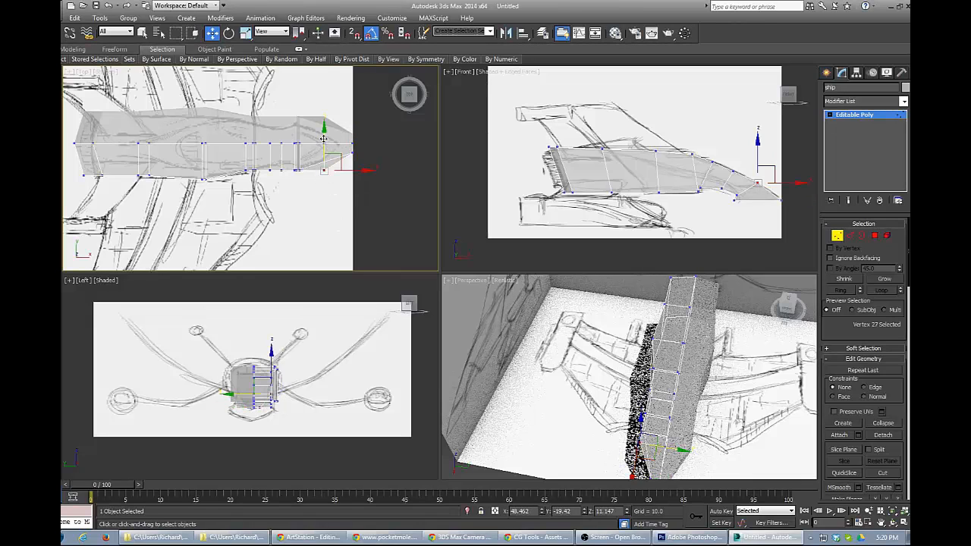
left_click_drag(324, 138, 355, 144)
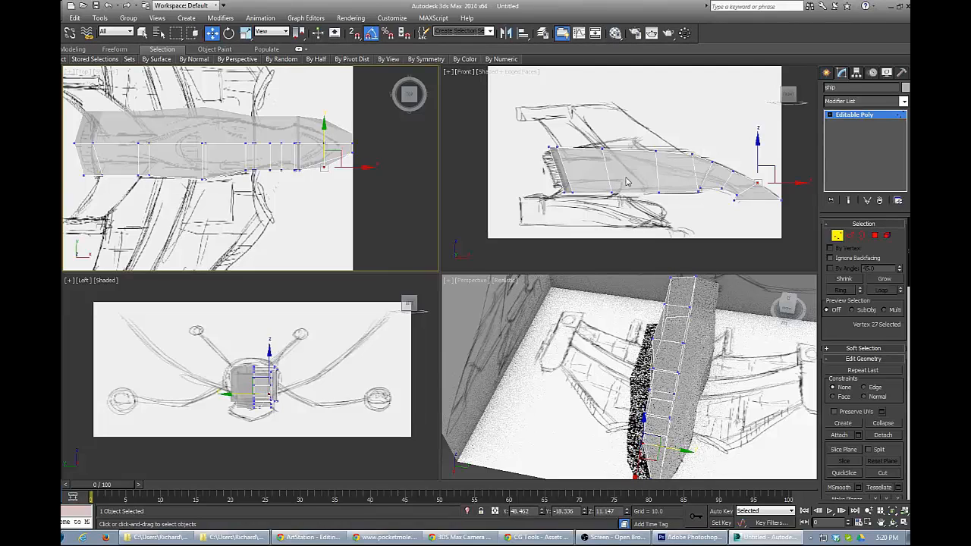
Move the outer vertex pair of the mid-fuselage loop slightly inward to match the top sketch outline.
middle_click_drag(229, 202, 233, 213)
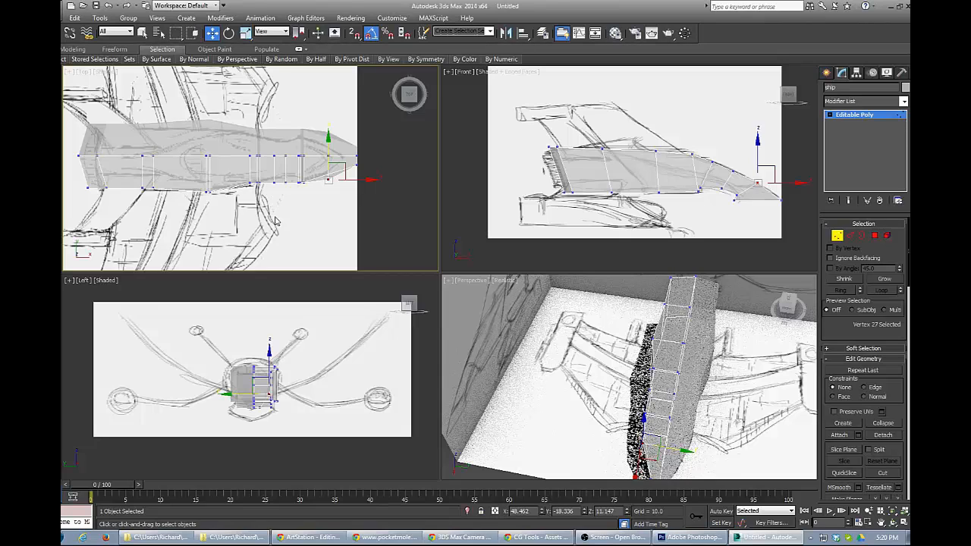
middle_click_drag(266, 227, 282, 243)
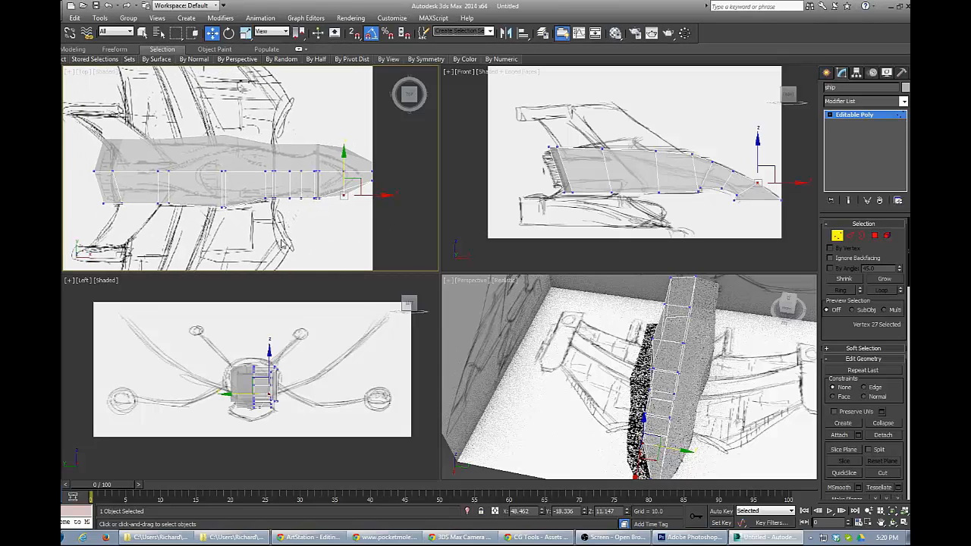
left_click(232, 140)
left_click_drag(213, 195, 234, 221)
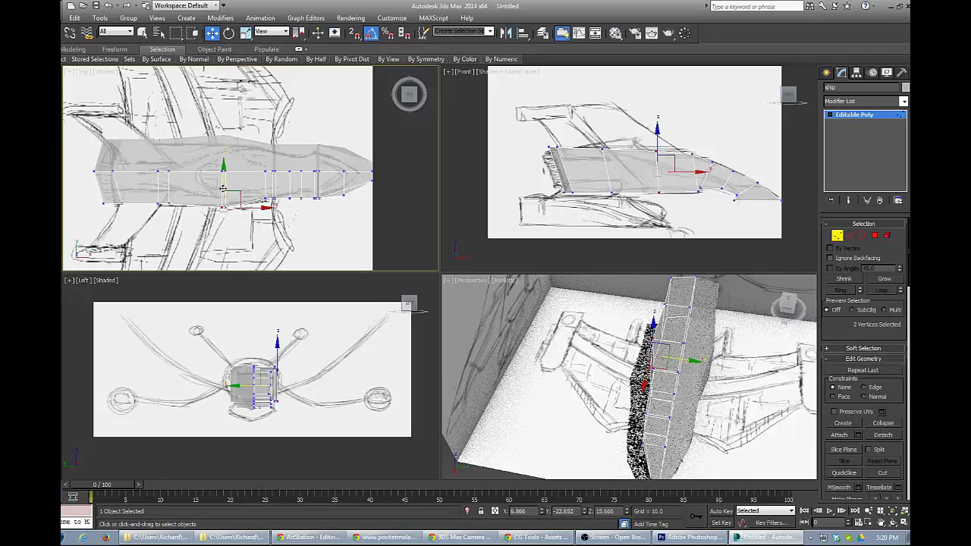
left_click_drag(223, 185, 224, 182)
Change the perspective view's shading mode to a plain shaded style and frame the nose from the front.
mouse_move(667, 379)
middle_mouse_down("alt")
mouse_move(728, 407)
mouse_move(734, 345)
middle_mouse_up("alt")
middle_click_drag(734, 345, 648, 328)
scroll(647, 326, "up", 5)
mouse_move(644, 369)
middle_mouse_down()
mouse_move(643, 343)
mouse_move(641, 375)
middle_mouse_up()
scroll(641, 375, "up", 3)
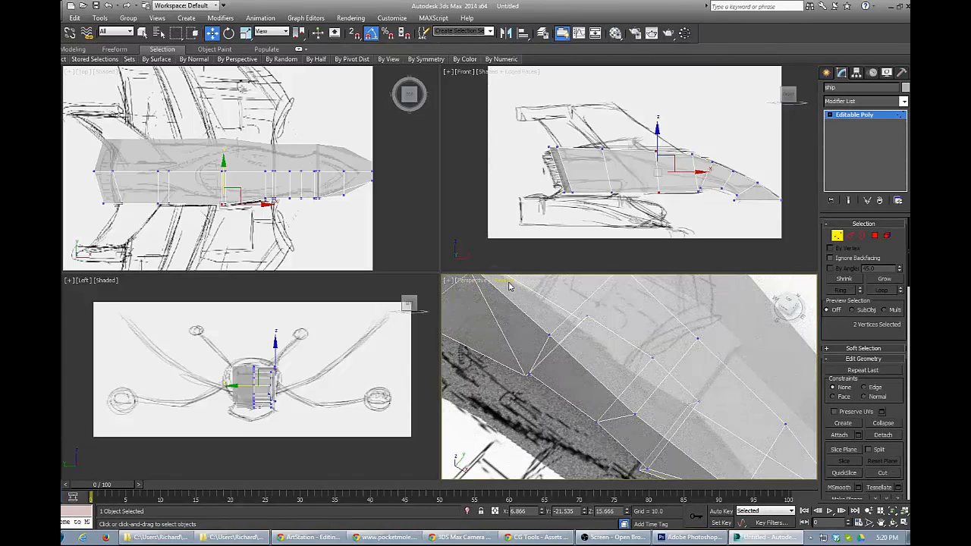
left_click(510, 280)
left_click(527, 305)
scroll(588, 364, "down", 3)
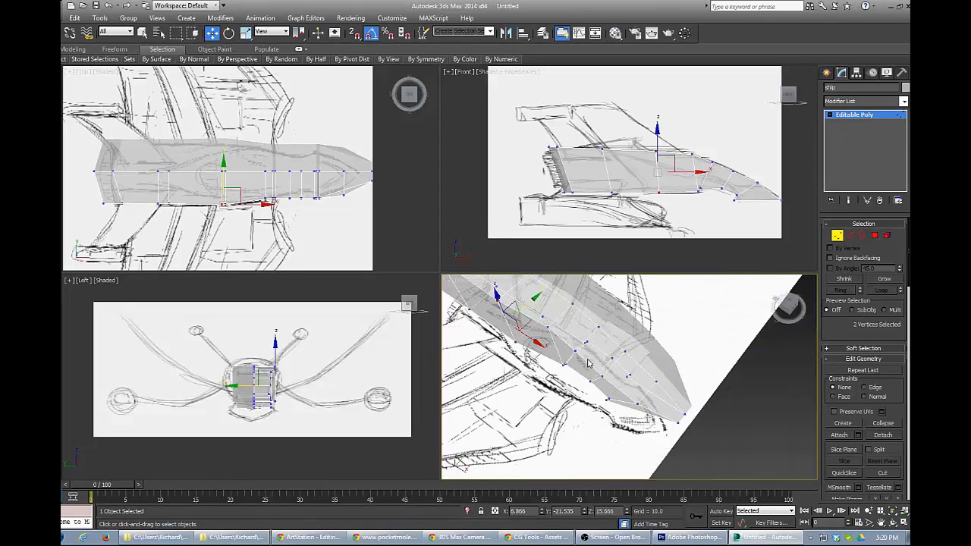
middle_click_drag(599, 411, 577, 381, "alt")
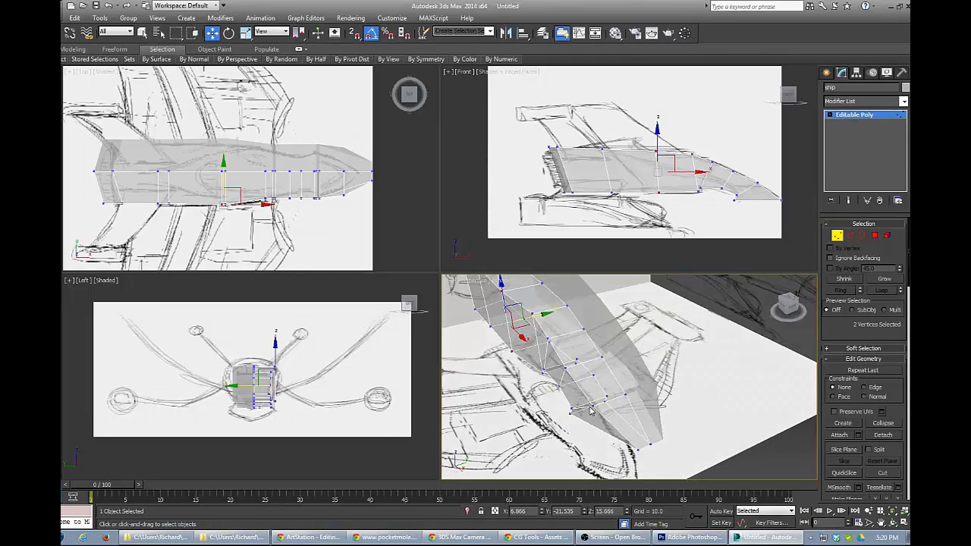
Bevel the nose by moving its upper outer edge near the tip inward and down.
key("2")
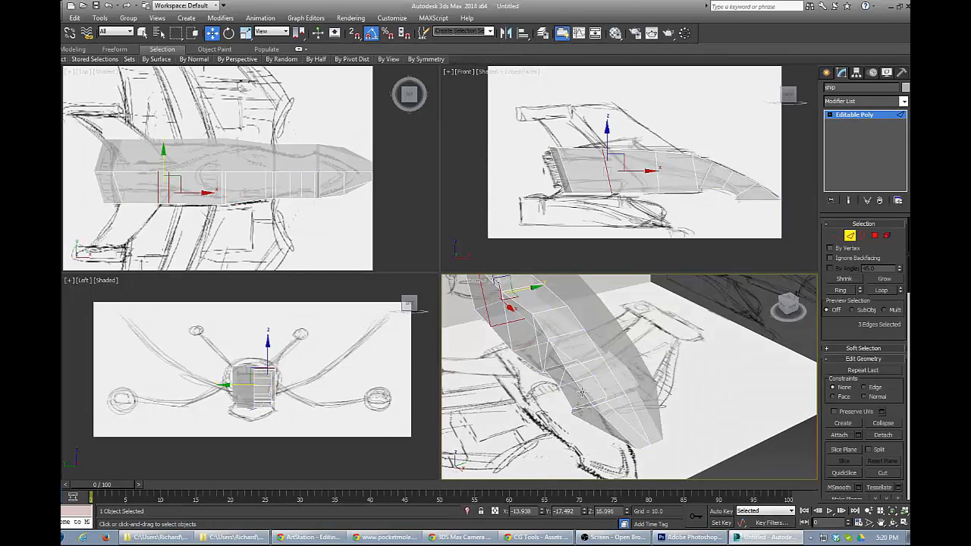
left_click(598, 384)
mouse_move(600, 383)
left_mouse_down()
mouse_move(617, 373)
mouse_move(607, 366)
left_mouse_up()
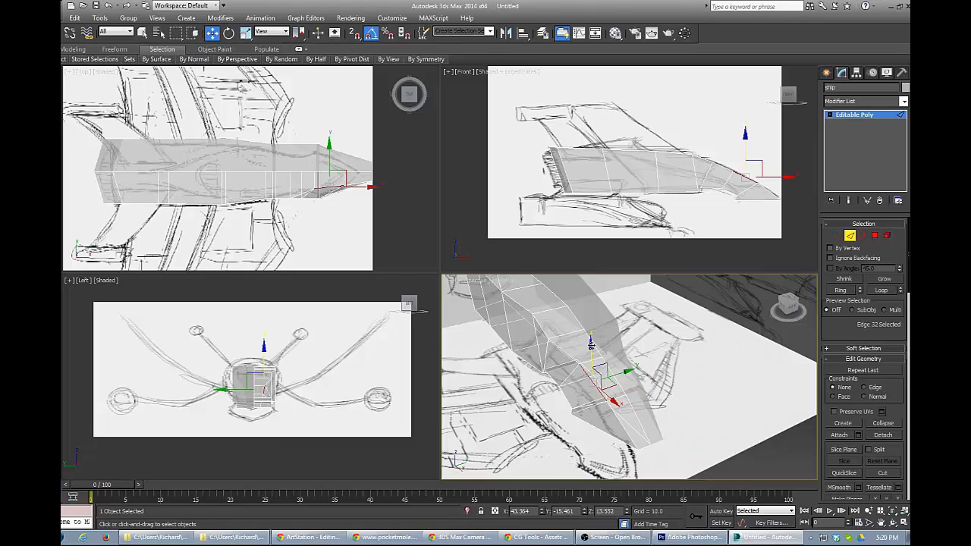
mouse_move(591, 345)
left_mouse_down()
mouse_move(591, 361)
mouse_move(591, 353)
left_mouse_up()
Move the upper outer edge at the rear of the nose inward and down, and lower the mid-fuselage's upper outer edge.
left_click(540, 326)
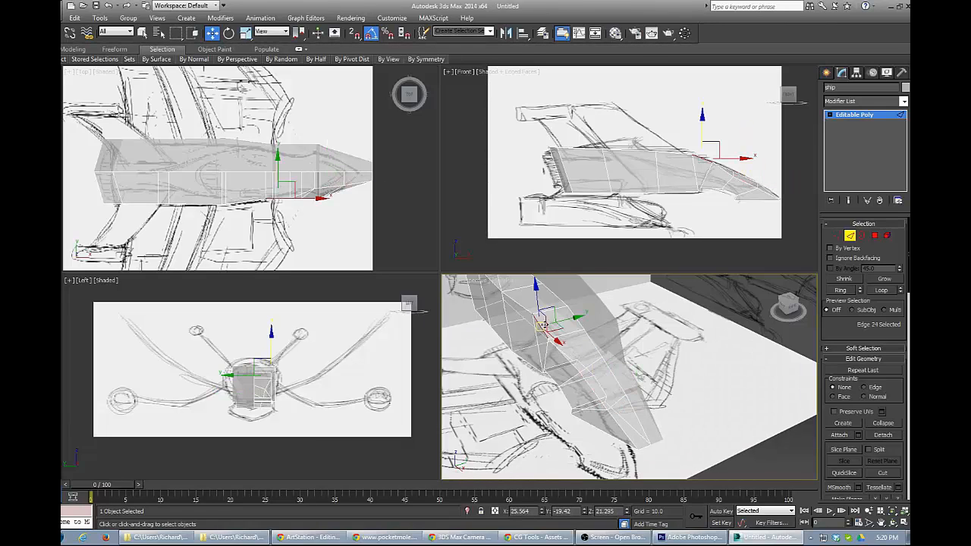
left_click_drag(573, 318, 581, 316)
left_click_drag(543, 286, 540, 325)
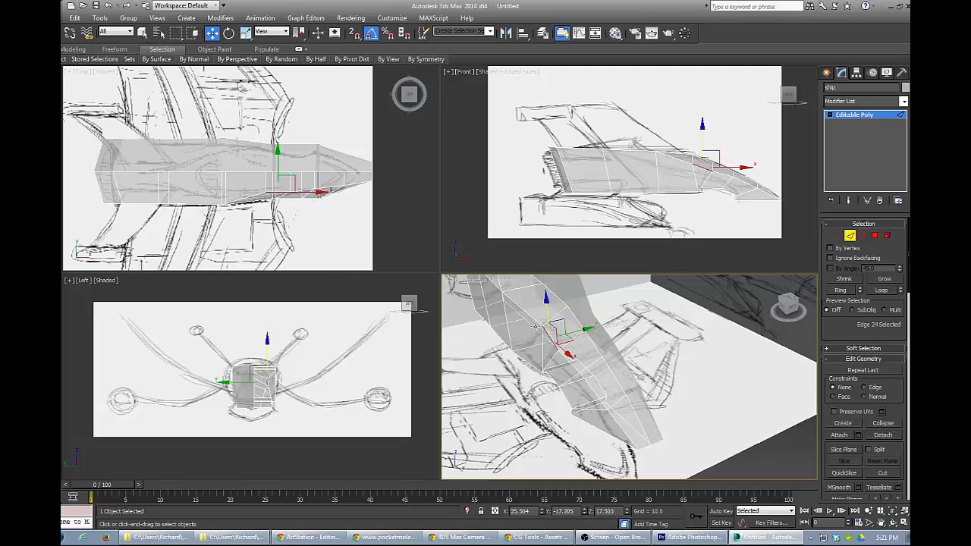
left_click(623, 150)
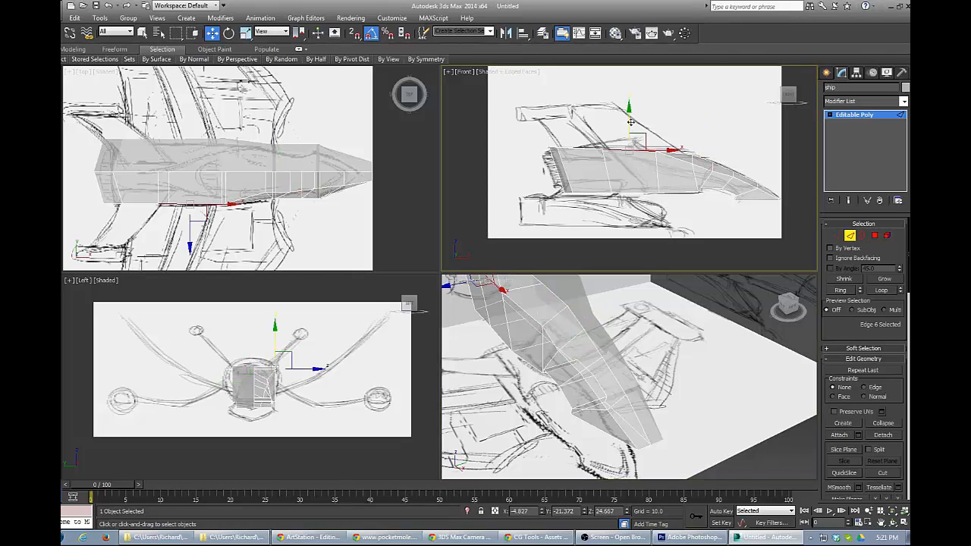
left_click_drag(630, 133, 606, 147)
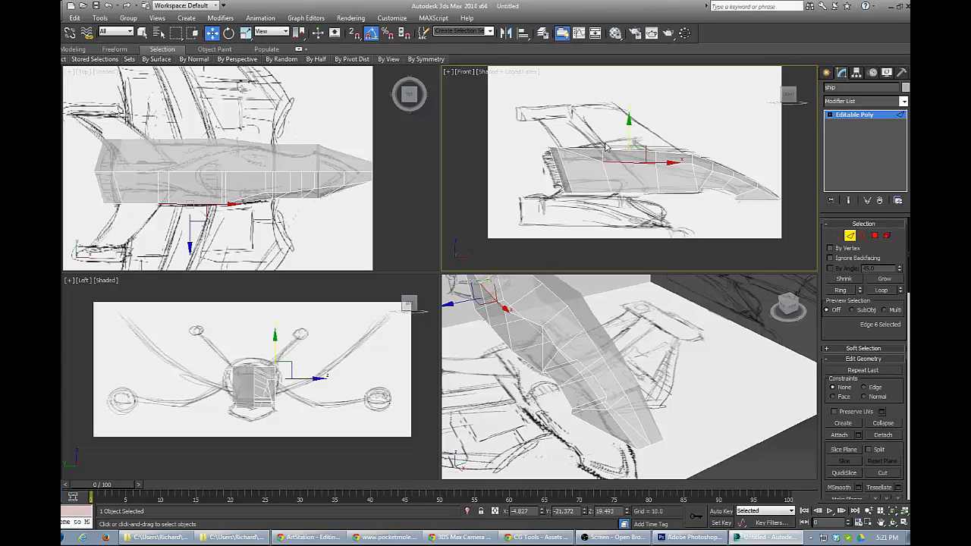
Lower the rear upper outer corner vertex of the fuselage to Z about 19.4, continuing the side bevel to the back end.
mouse_move(505, 314)
middle_mouse_down("alt")
mouse_move(531, 322)
mouse_move(506, 330)
middle_mouse_up("alt")
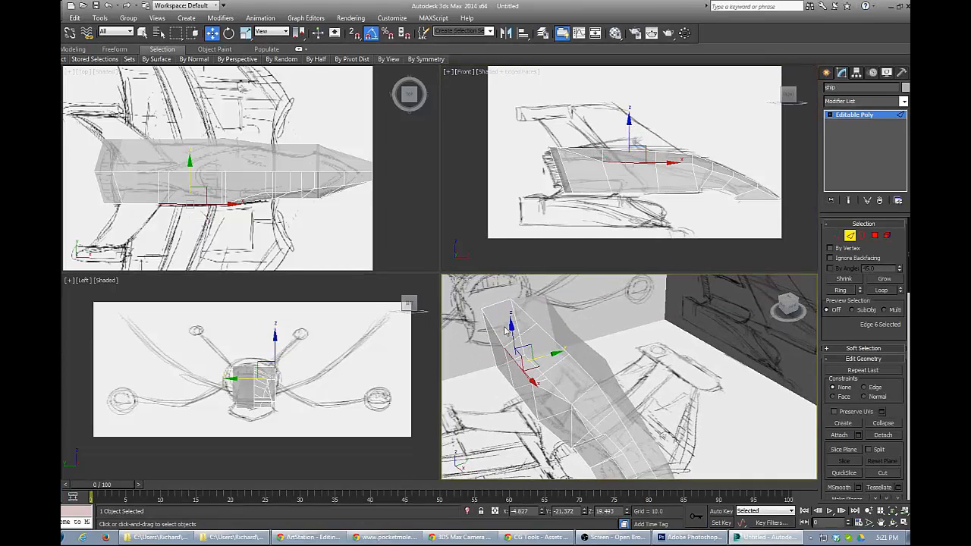
key("1")
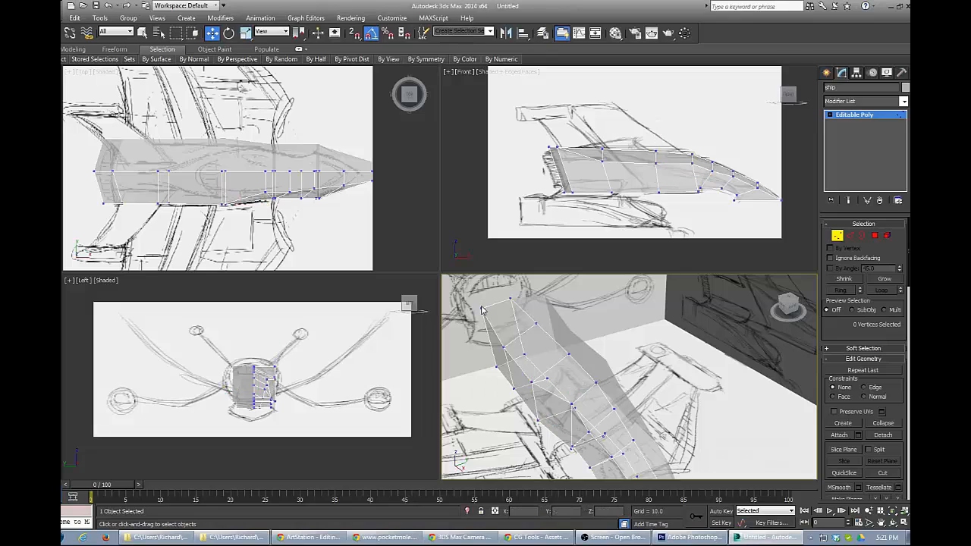
left_click(483, 305)
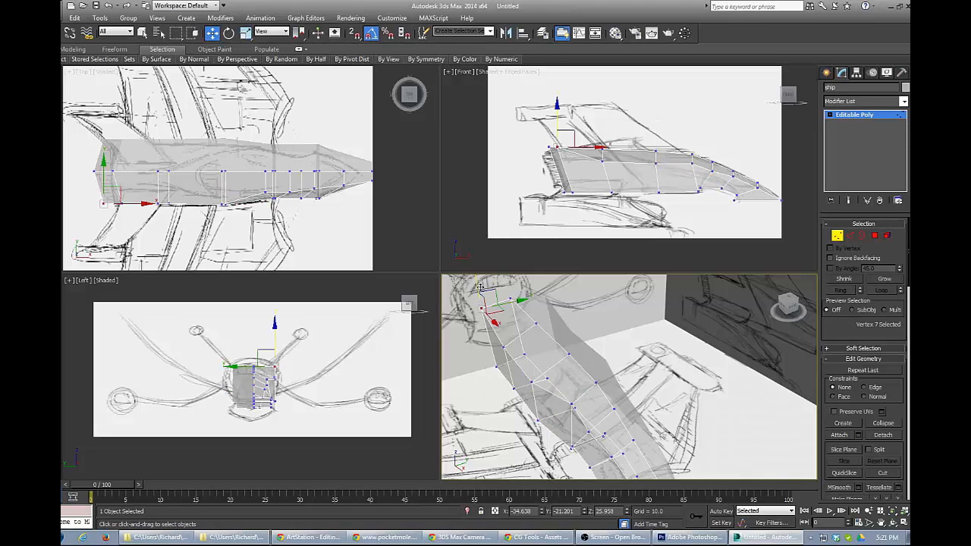
left_click_drag(479, 290, 486, 317)
middle_click_drag(585, 412, 613, 457, "alt")
middle_click_drag(681, 423, 626, 386)
scroll(626, 385, "up", 3)
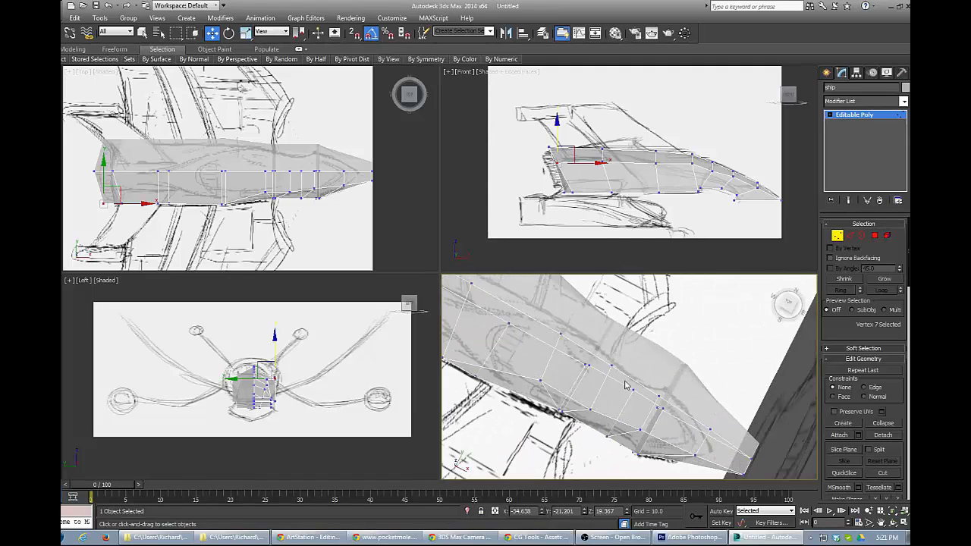
Turn off the hull's see-through display and move the upper side vertex at the nose bend inward to Y about -15.9.
key("alt+x")
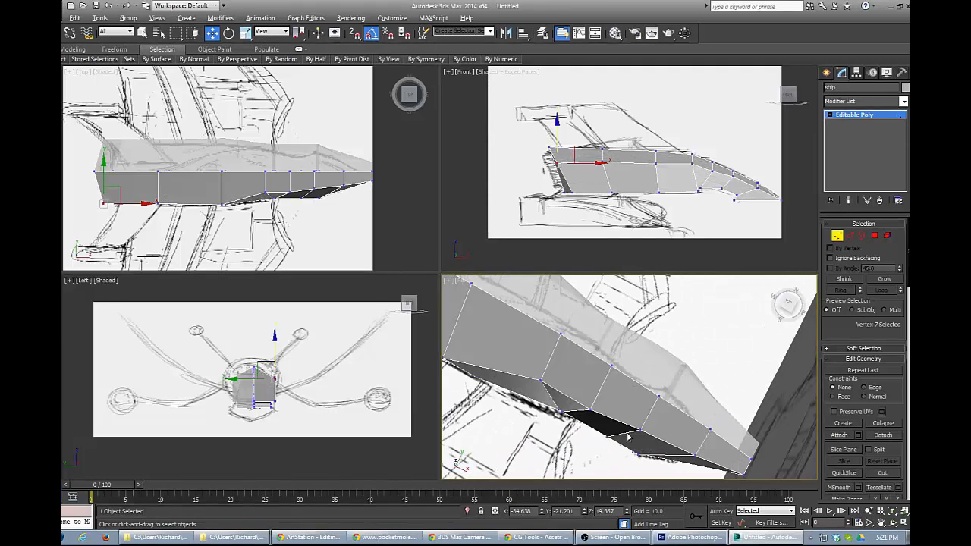
mouse_move(618, 440)
middle_mouse_down("alt")
mouse_move(621, 448)
mouse_move(626, 424)
middle_mouse_up("alt")
scroll(615, 372, "up", 3)
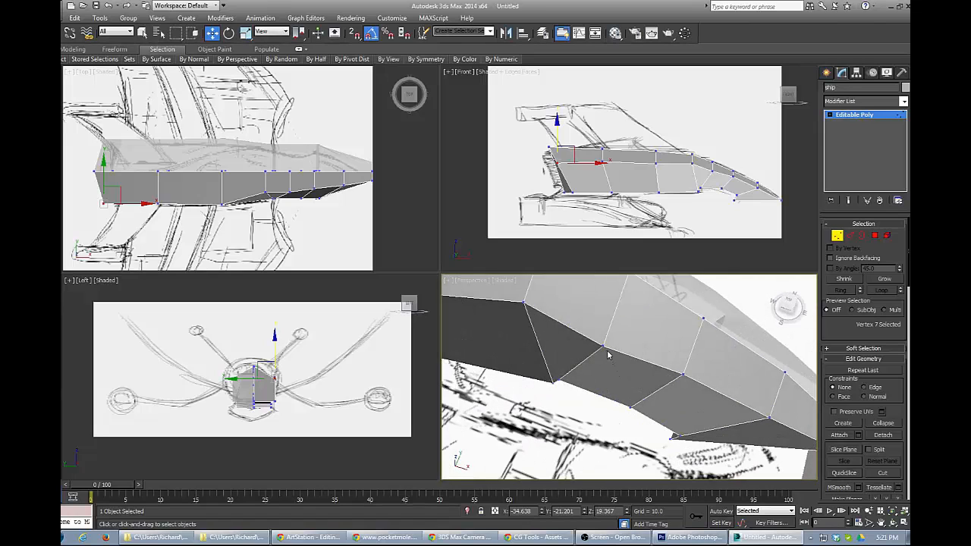
left_click(600, 346)
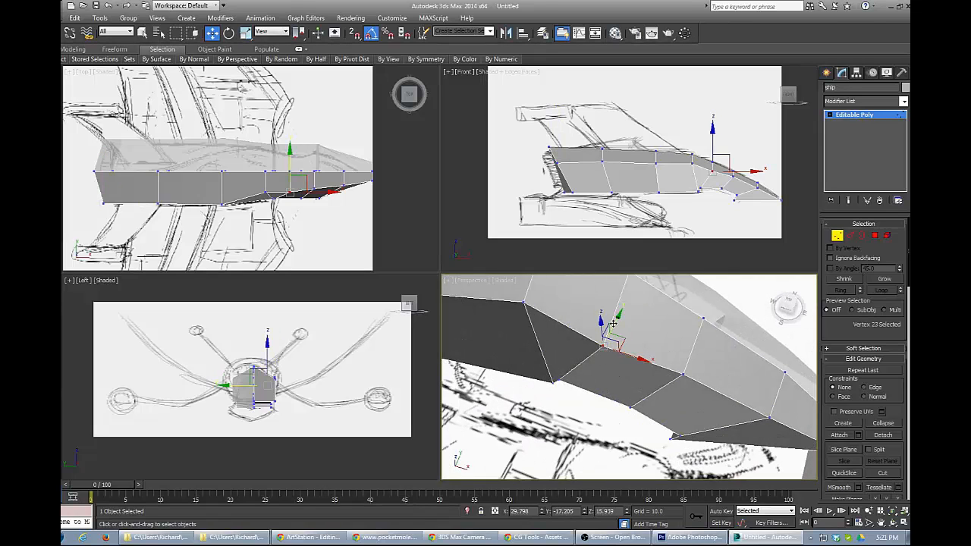
middle_click_drag(603, 376, 541, 349, "alt")
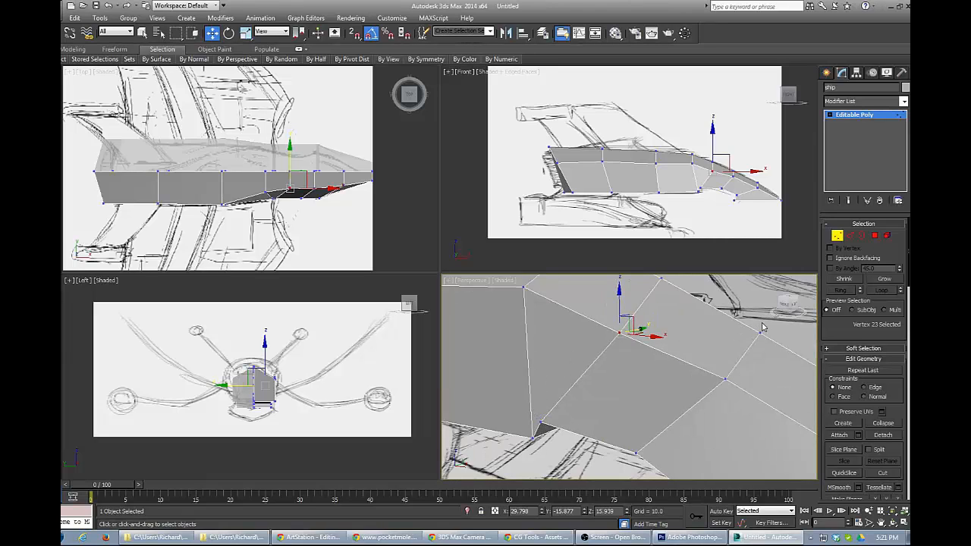
Examine the triangulation diagonals of the hull faces with the edge Turn tool.
left_click(850, 235)
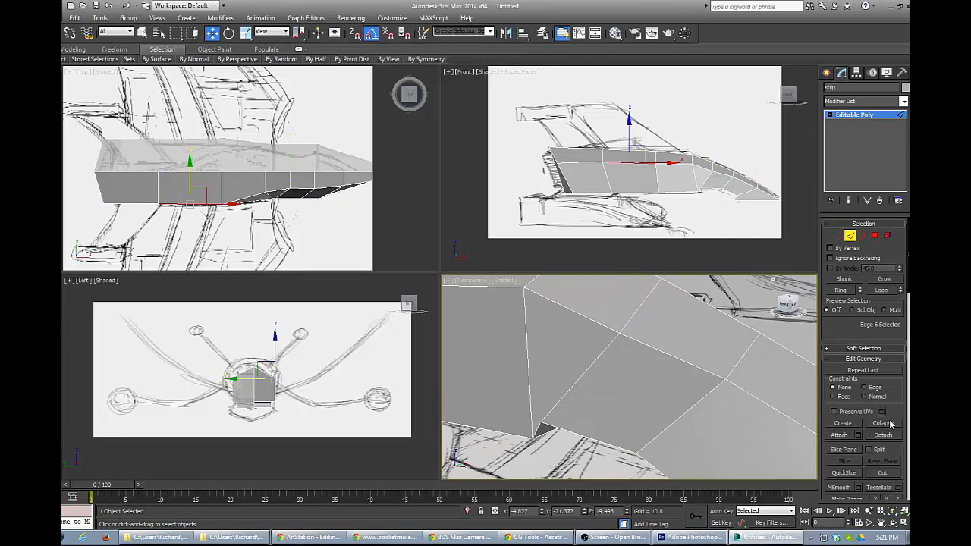
scroll(892, 424, "down", 4)
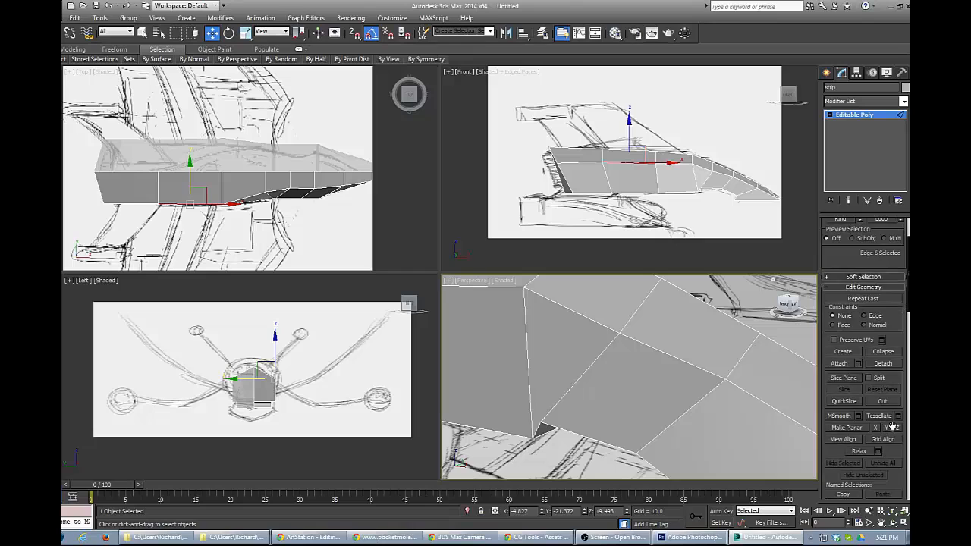
scroll(892, 427, "down", 6)
scroll(893, 437, "down", 3)
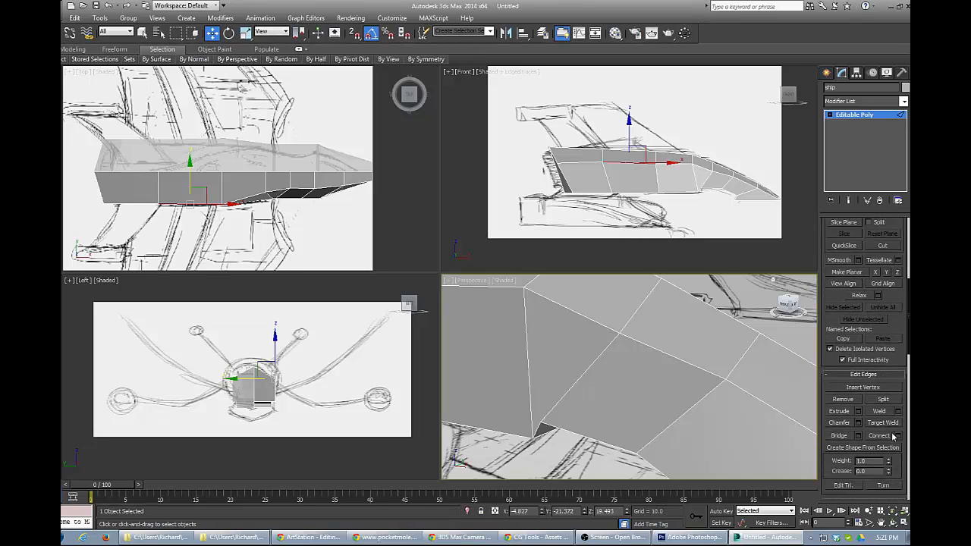
left_click(884, 469)
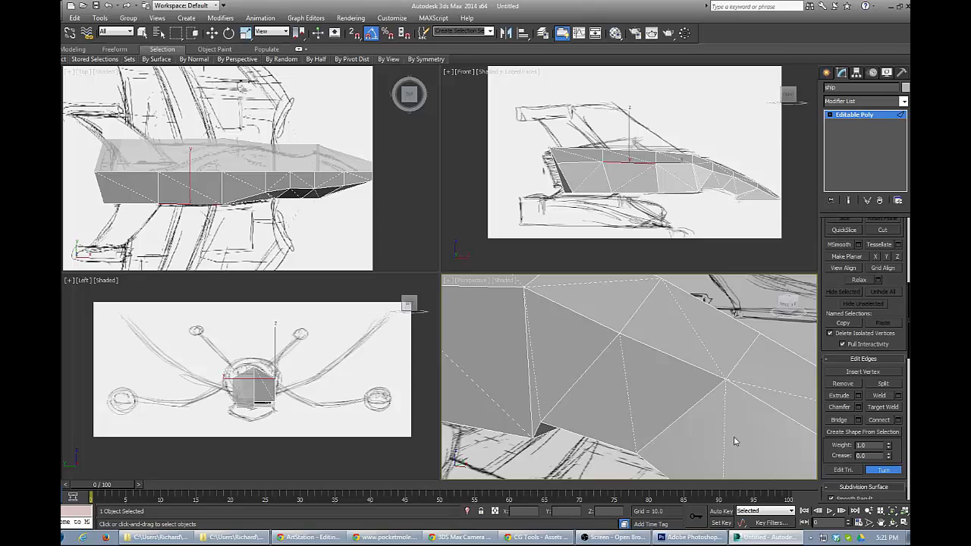
left_click(883, 471)
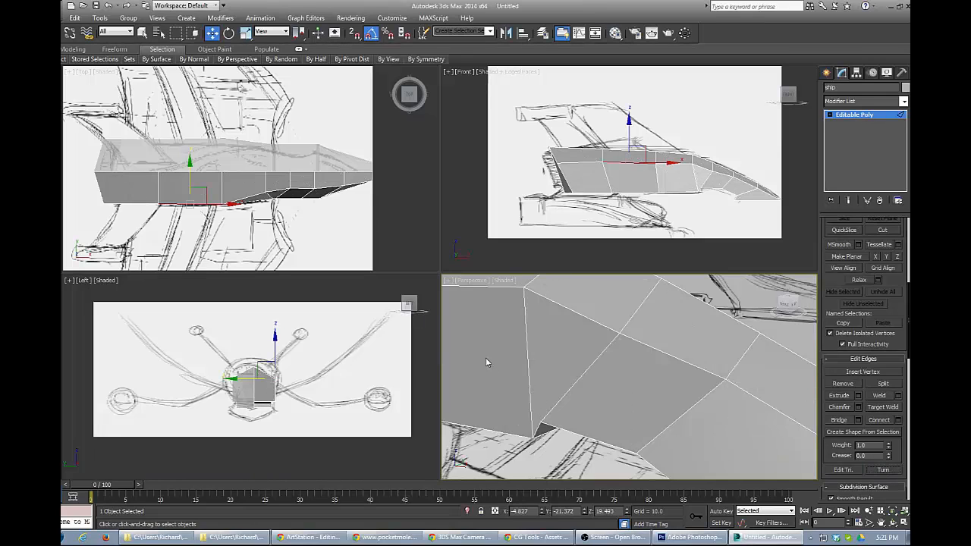
Select the ring of vertical edges along the hull's side and connect them with one lengthwise edge loop.
scroll(487, 355, "down", 8)
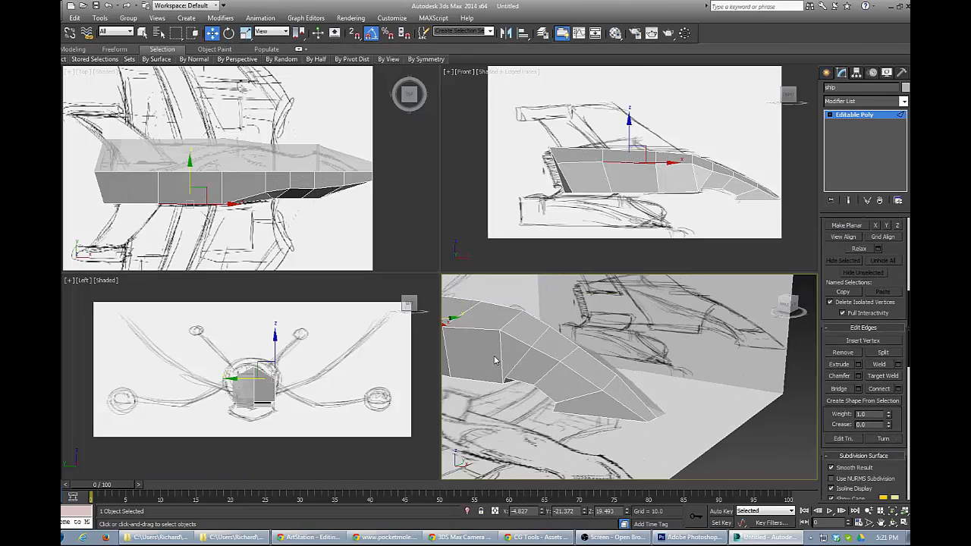
middle_click_drag(495, 360, 683, 348, "alt")
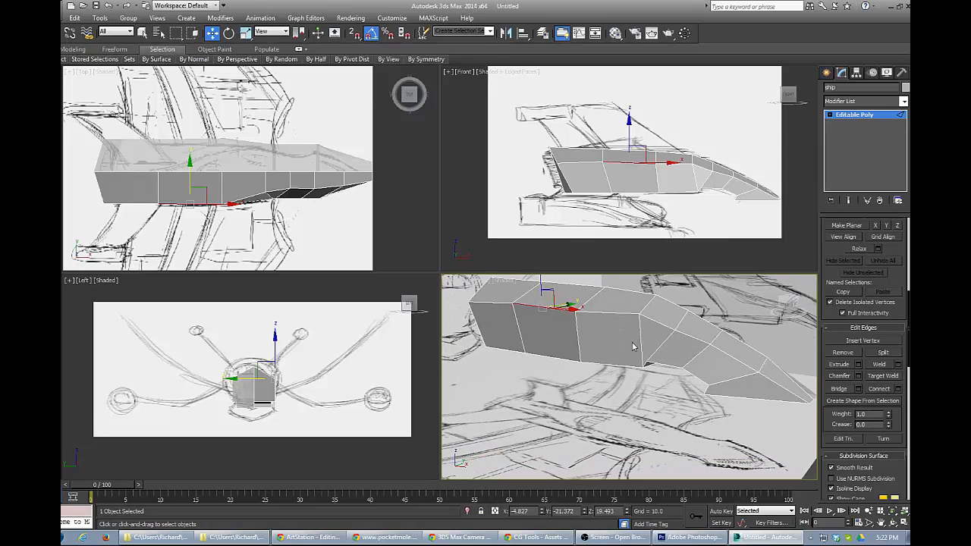
middle_click_drag(595, 350, 516, 346, "alt")
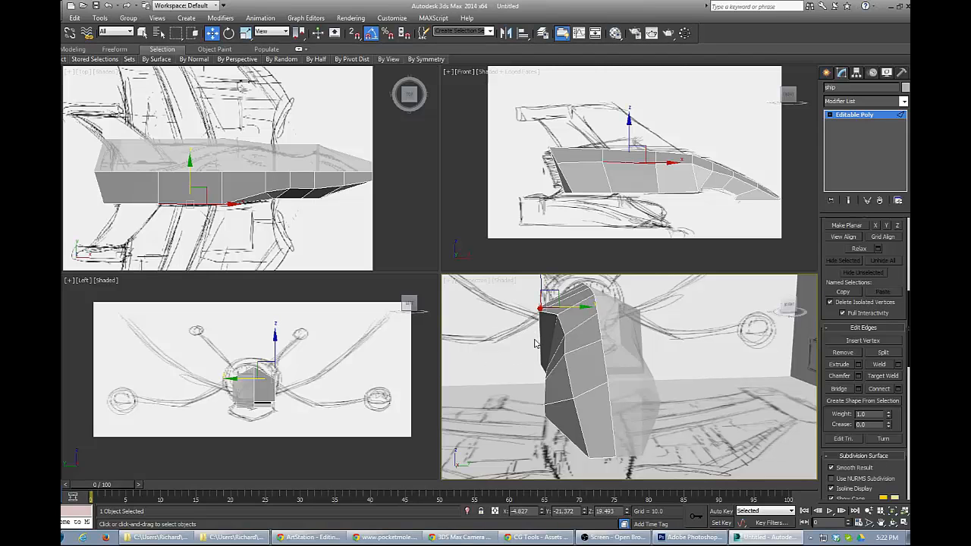
middle_click_drag(526, 351, 600, 349, "alt")
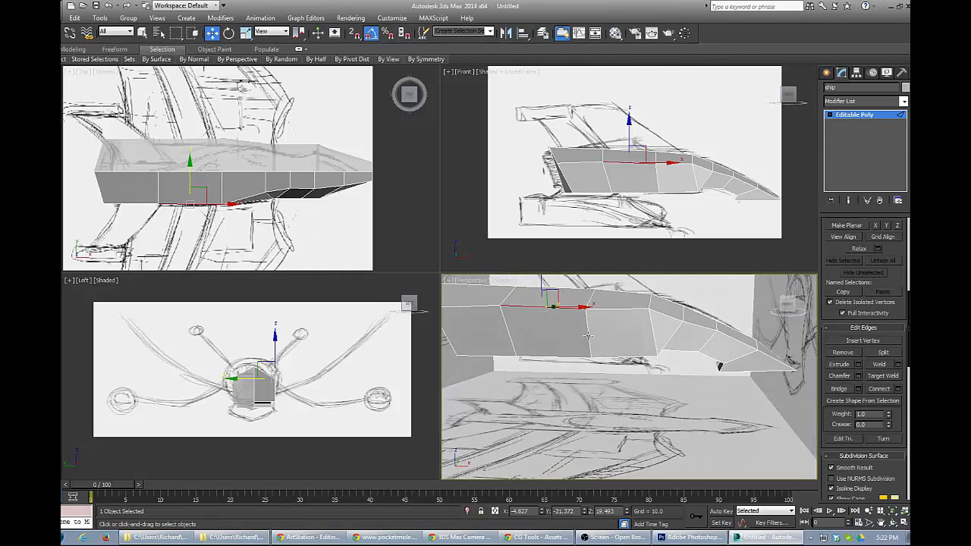
key("2")
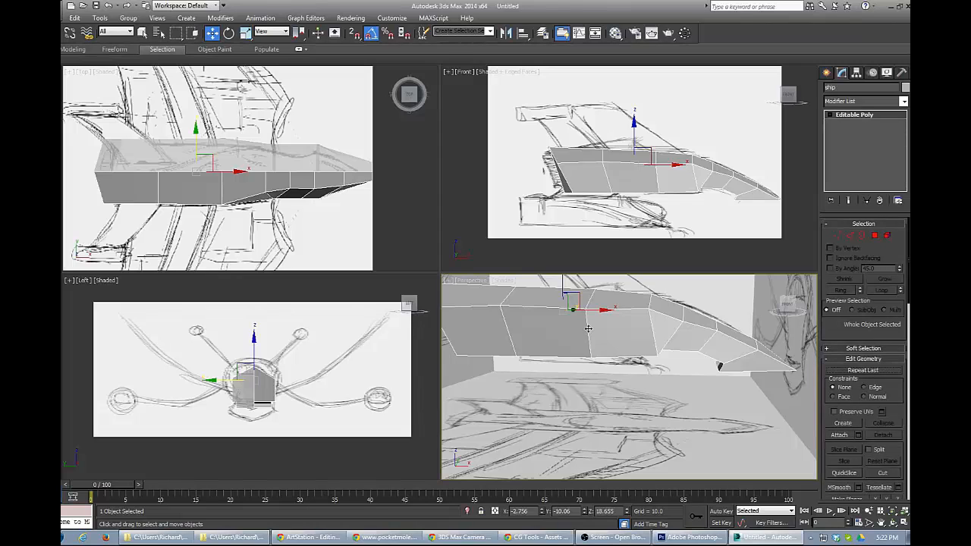
key("2")
left_click(588, 328)
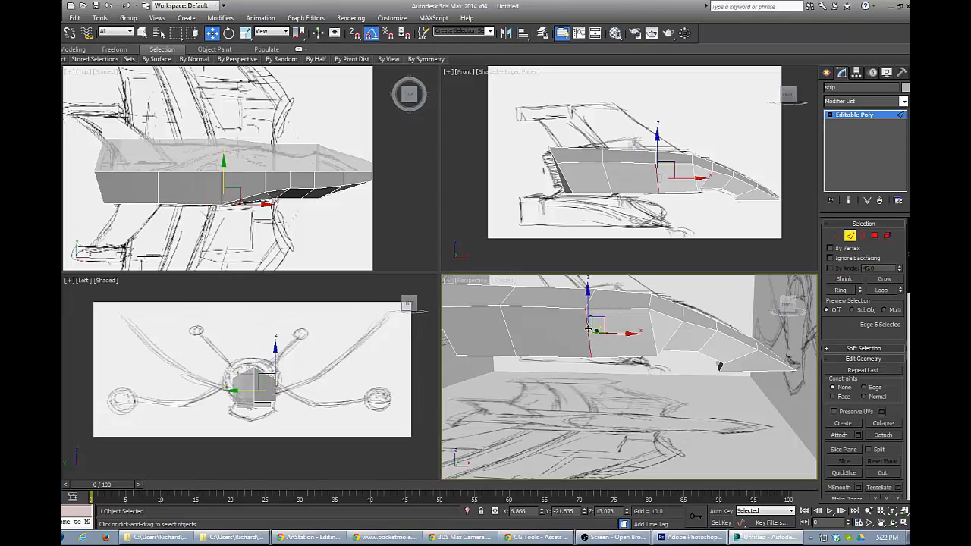
double_click(588, 327)
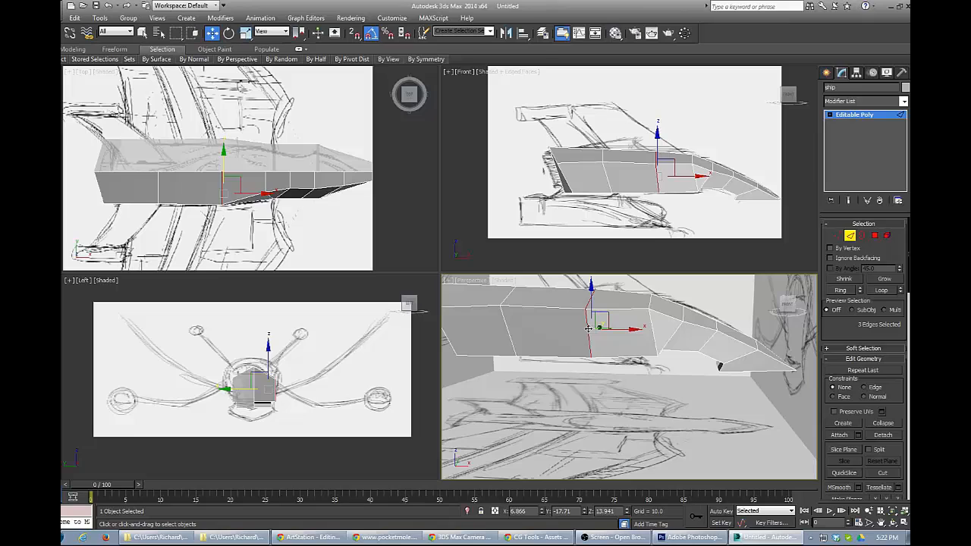
left_click(588, 328)
key("alt+r")
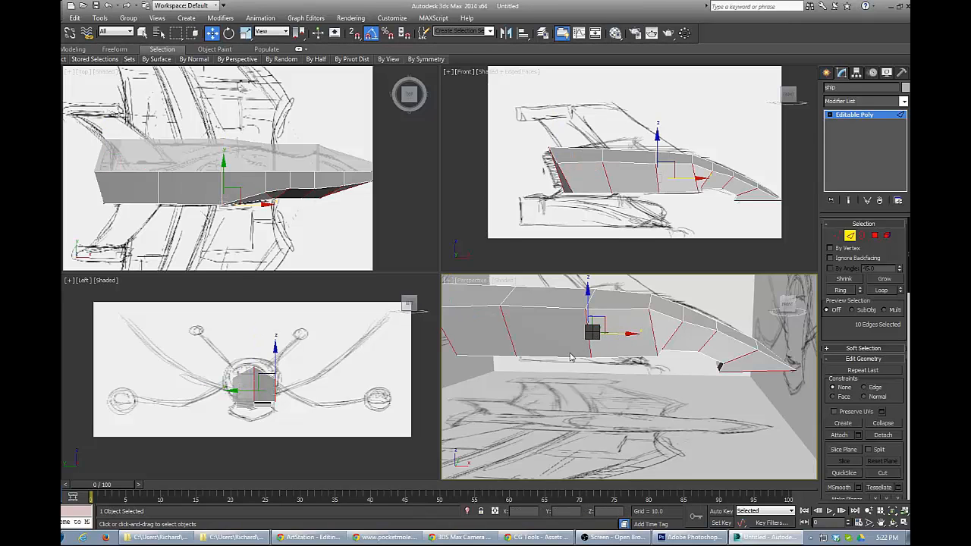
key("ctrl+shift+e")
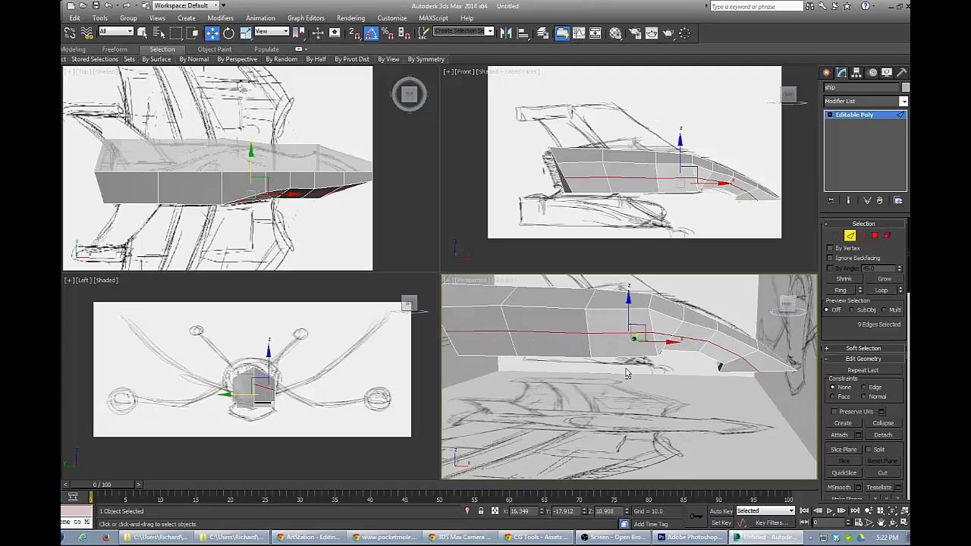
Move the mid-fuselage's upper outer edge inward to Y about -19.5 to round the side.
middle_click_drag(627, 372, 549, 377, "alt")
middle_click_drag(582, 313, 576, 362)
left_click(618, 332)
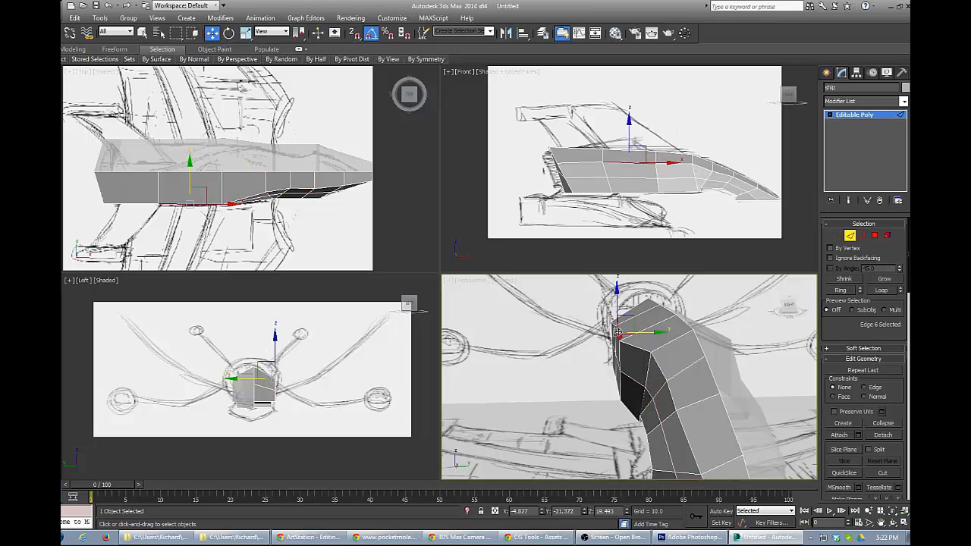
left_click_drag(642, 332, 650, 331)
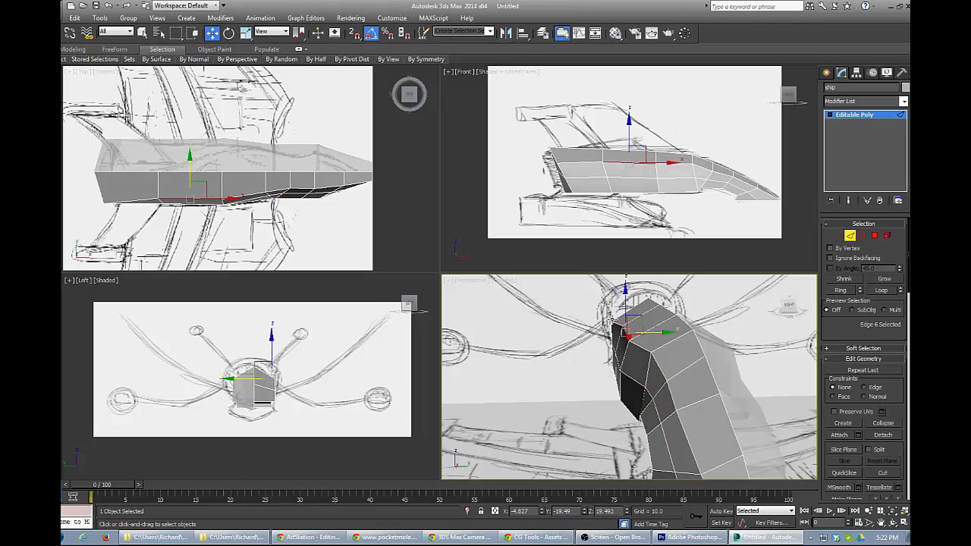
Move the fuselage's rear upper outer corner vertex inward to line up with the mid-fuselage edge.
key("1")
left_click(615, 324)
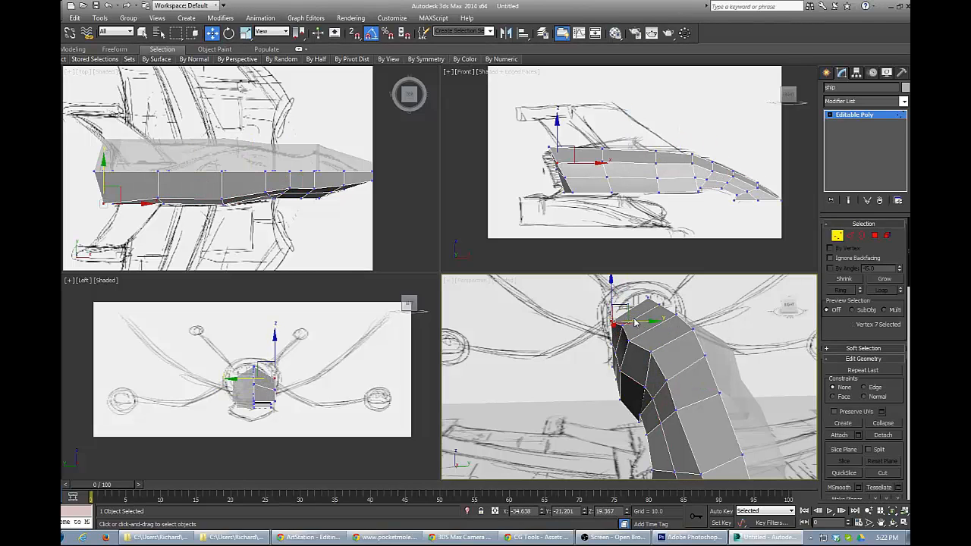
left_click(613, 328)
left_click(612, 324)
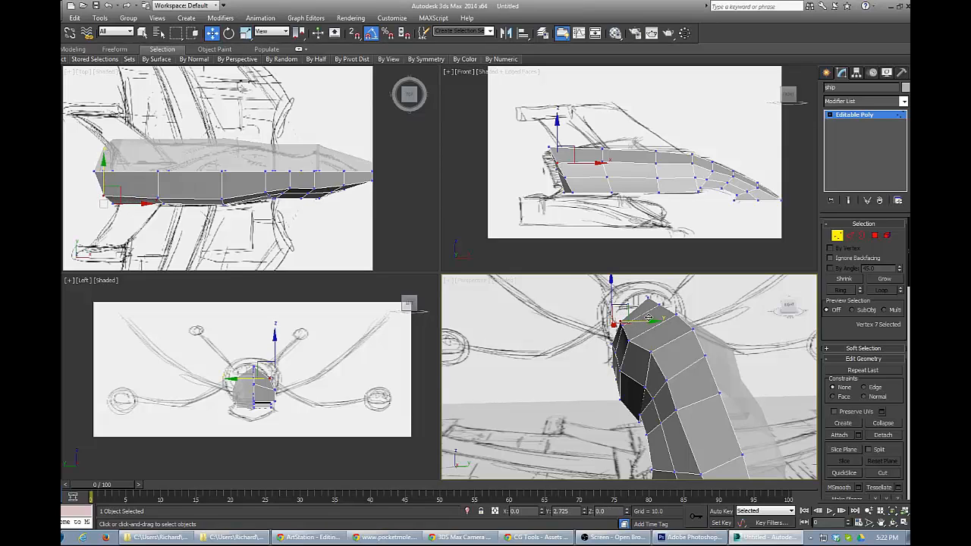
Round out the nose near the tip by moving its upper bevel edge outward and slightly up and adjusting the side edge below it.
middle_click_drag(687, 427, 599, 333, "alt")
key("2")
left_click(600, 326)
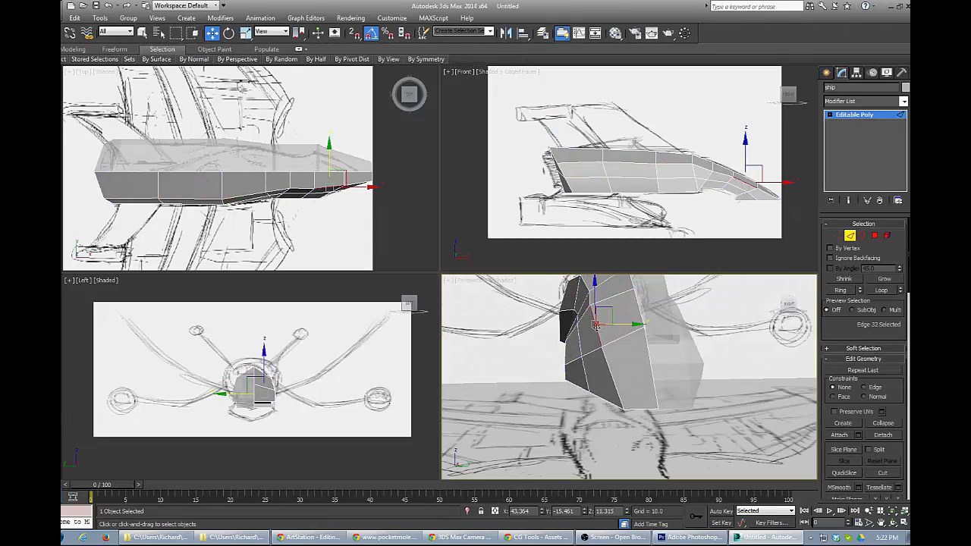
mouse_move(610, 315)
left_mouse_down()
mouse_move(627, 312)
mouse_move(599, 325)
mouse_move(600, 309)
left_mouse_up()
left_click(581, 350)
middle_click_drag(523, 335, 562, 407, "alt")
Move the lower outer vertex behind the nose tip outward, and pull the tip's outer corner vertex back and inward.
key("1")
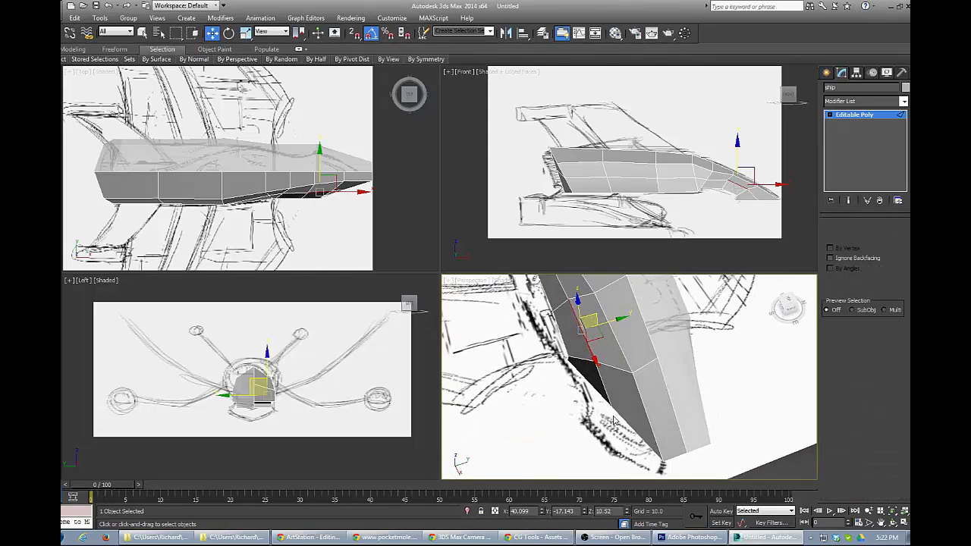
left_click(612, 396)
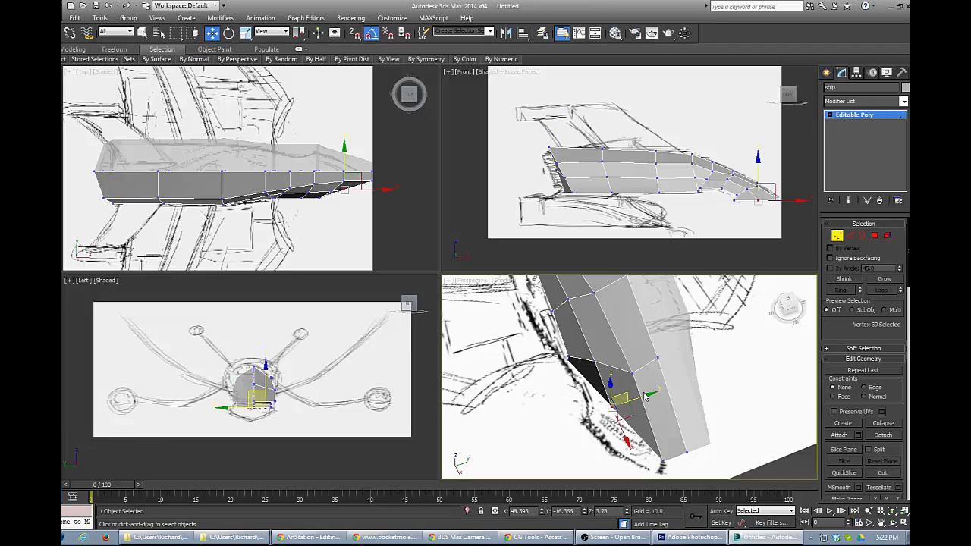
left_click_drag(620, 403, 617, 407)
middle_click_drag(548, 326, 668, 452, "alt")
left_click(676, 453)
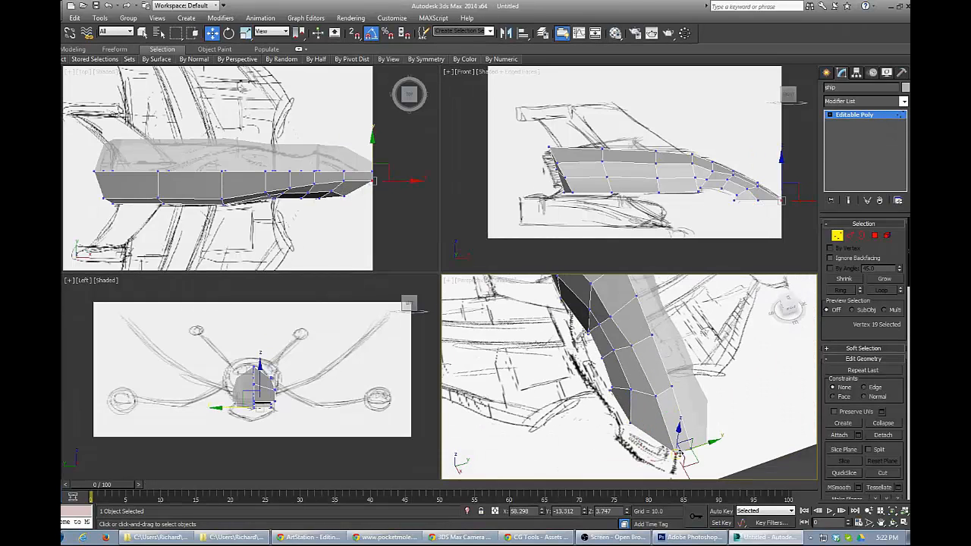
left_click_drag(705, 448, 691, 467)
Raise the upper side vertex at the nose bend to Z about 17.6 and the side vertex below it to Z about 14.4.
middle_click_drag(593, 395, 663, 359, "alt")
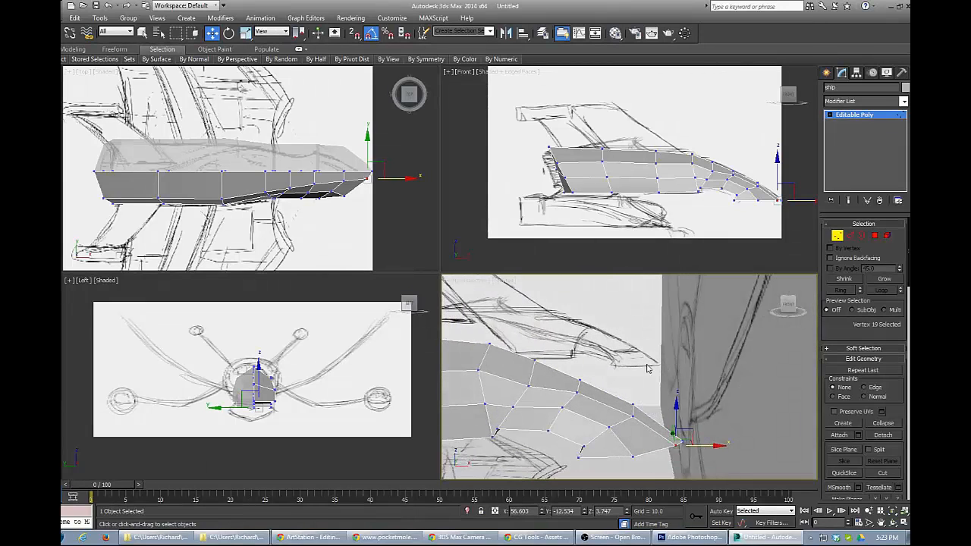
middle_click_drag(511, 406, 602, 359, "alt")
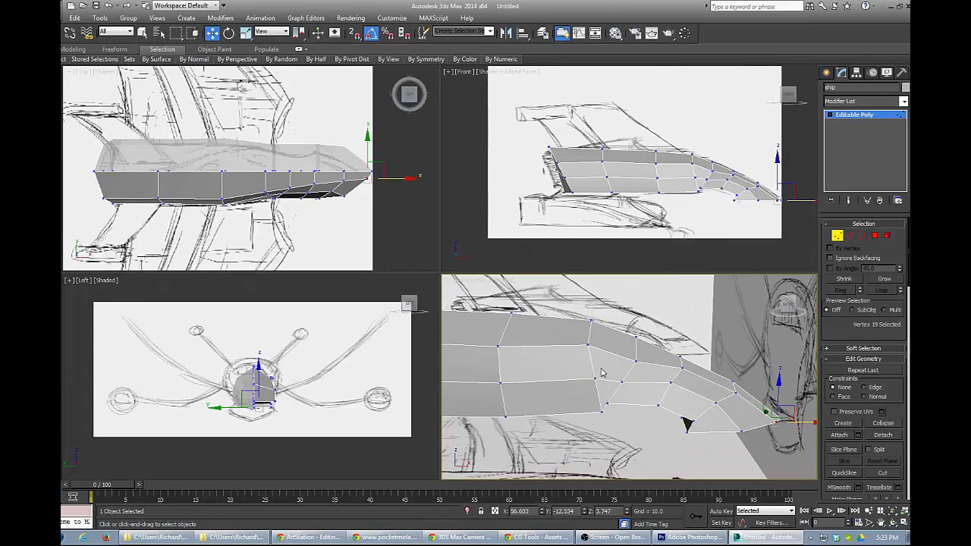
left_click(635, 362)
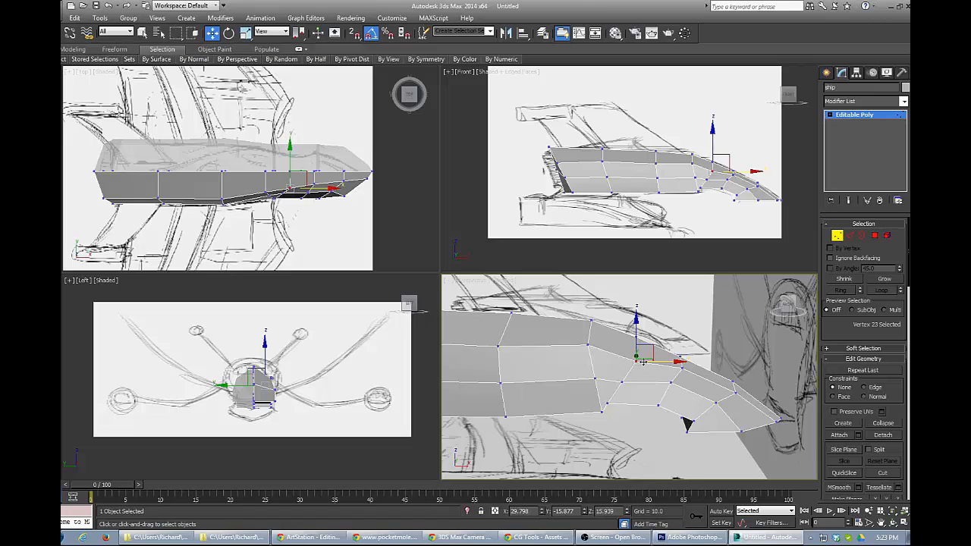
left_click_drag(638, 335, 640, 326)
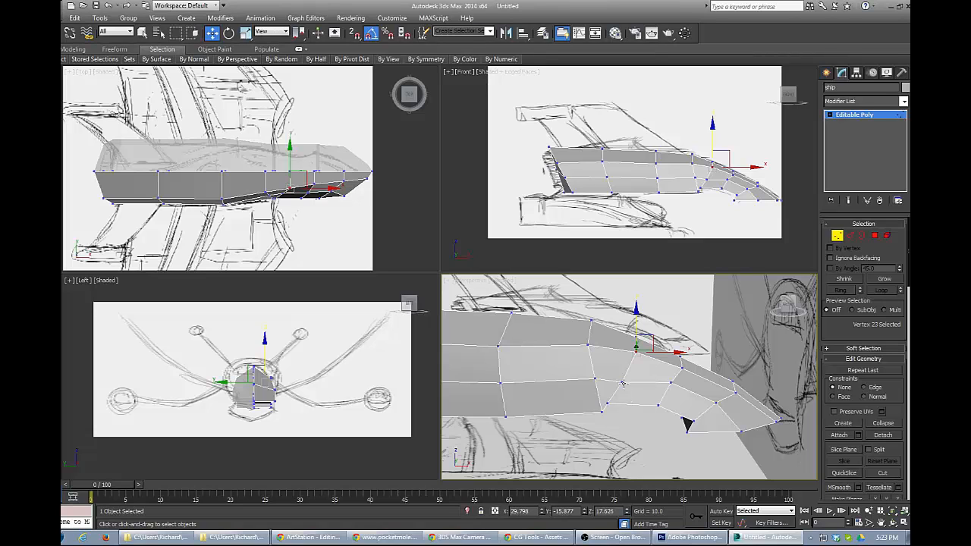
left_click(623, 383)
left_click_drag(623, 345, 620, 335)
middle_click_drag(657, 397, 583, 391, "alt")
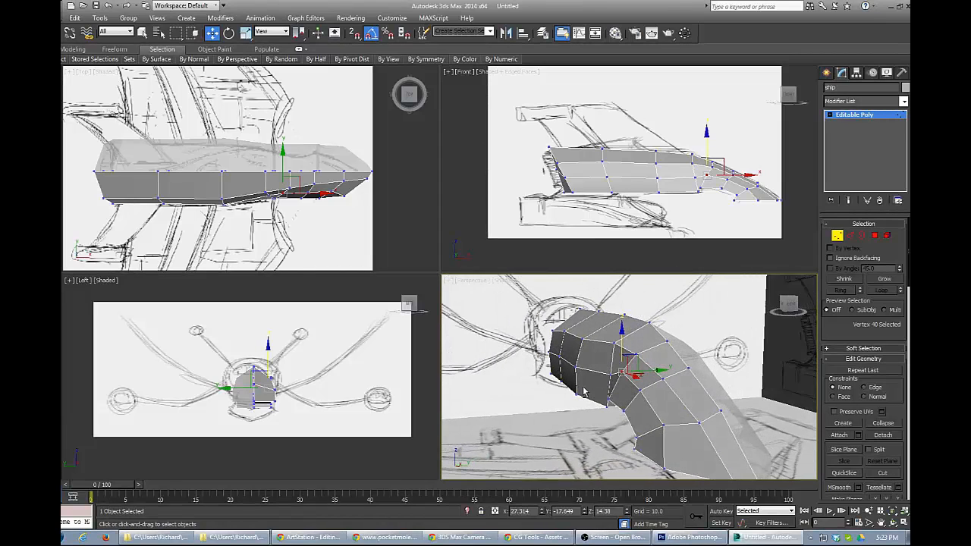
Move the lower outer vertices along the rear and middle fuselage inward to Y about -19.1.
left_click_drag(542, 372, 583, 405)
left_click(581, 372, "alt")
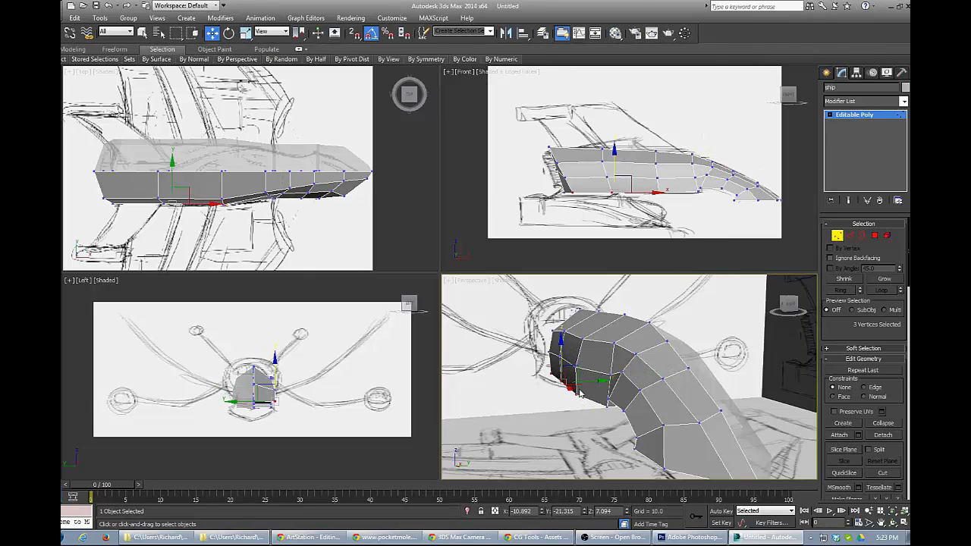
left_click_drag(592, 382, 600, 380)
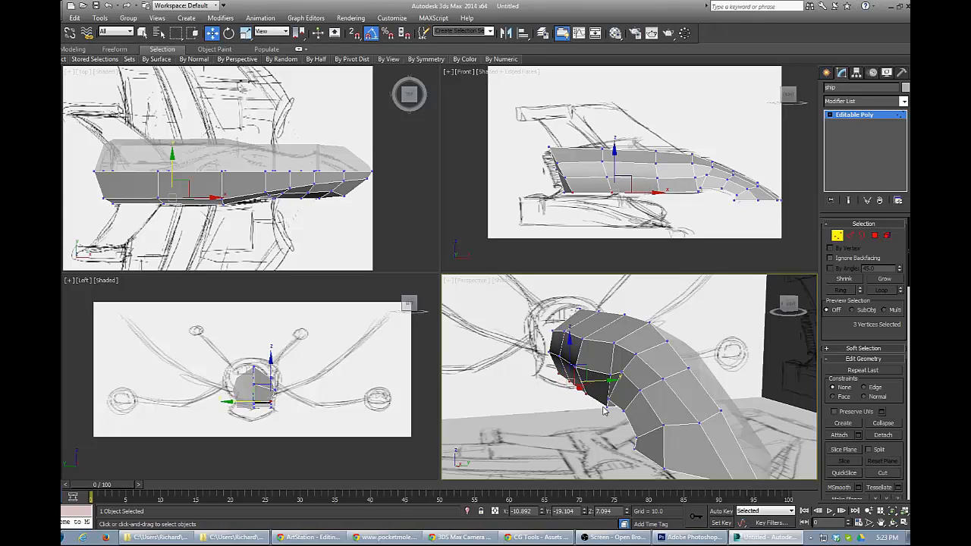
Move the vertex just above the lower edge at the nose bend inward to Y about -17.8.
left_click(609, 400)
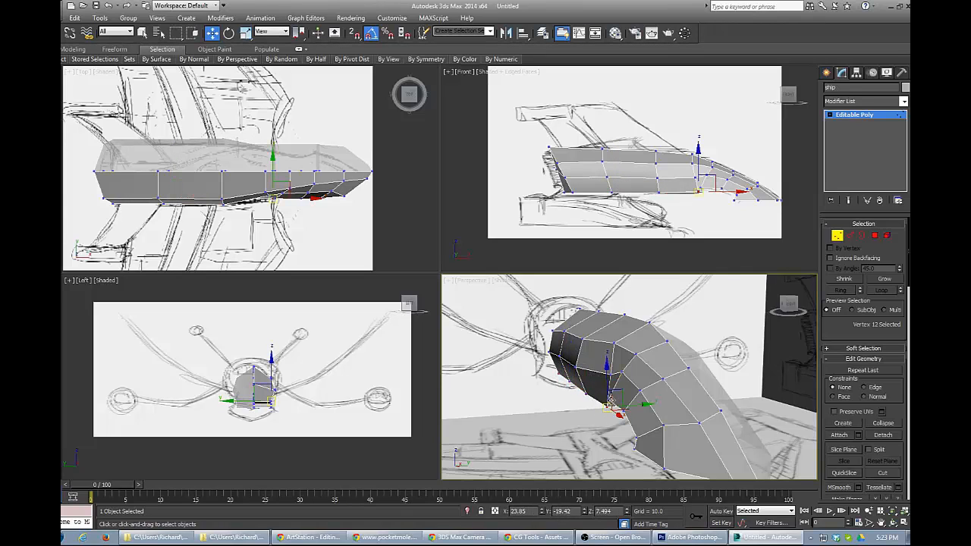
left_click(610, 402)
scroll(622, 406, "up", 5)
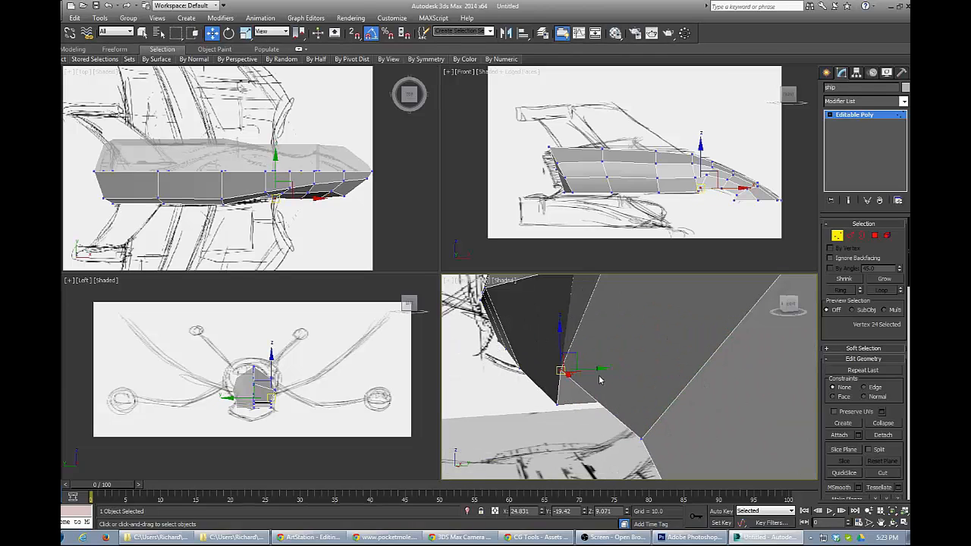
left_click_drag(595, 370, 638, 367)
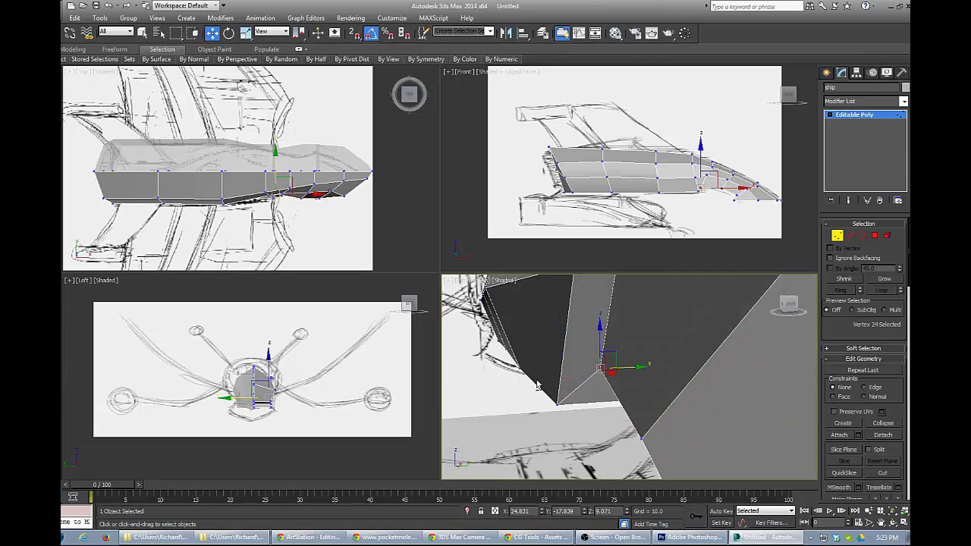
mouse_move(536, 386)
middle_mouse_down("alt")
mouse_move(564, 384)
mouse_move(577, 337)
mouse_move(492, 387)
mouse_move(543, 385)
middle_mouse_up("alt")
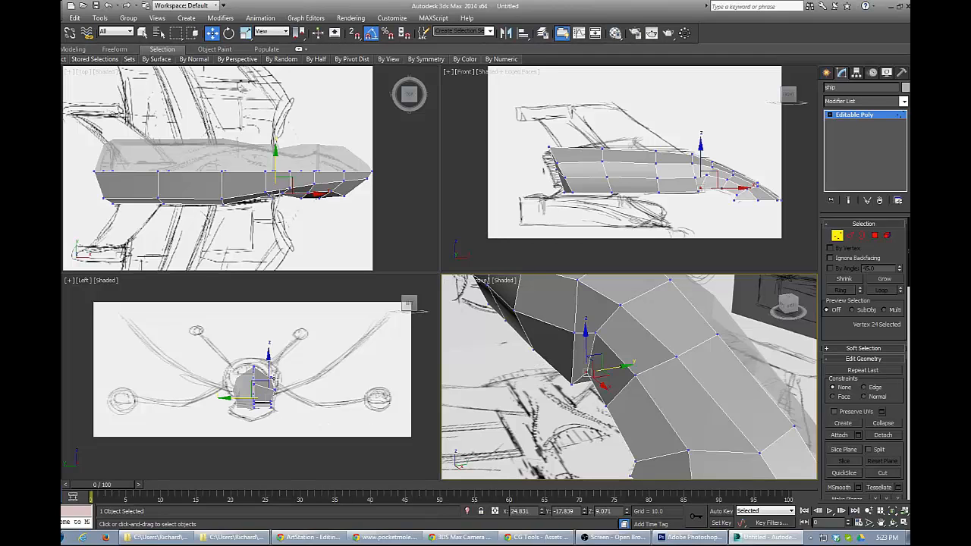
scroll(595, 347, "down", 8)
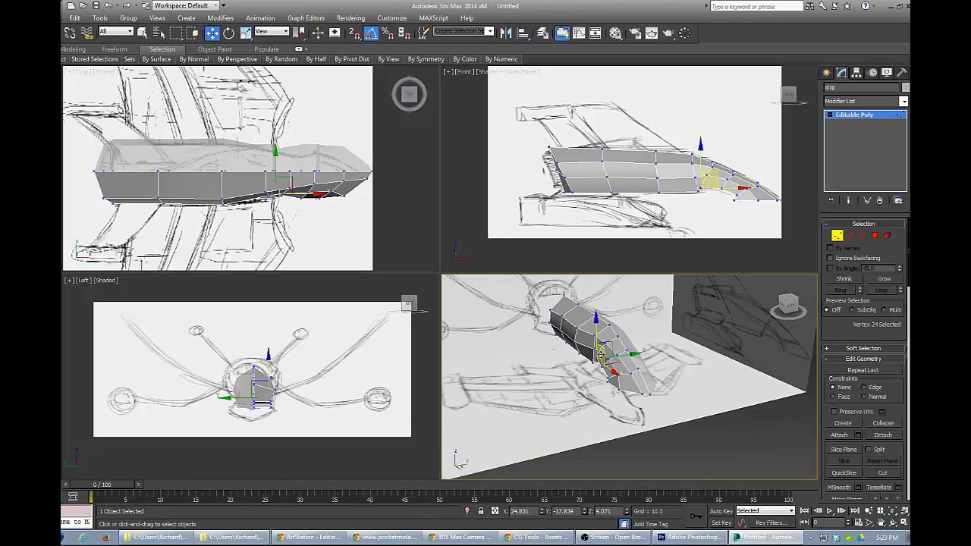
middle_click_drag(597, 354, 557, 353, "alt")
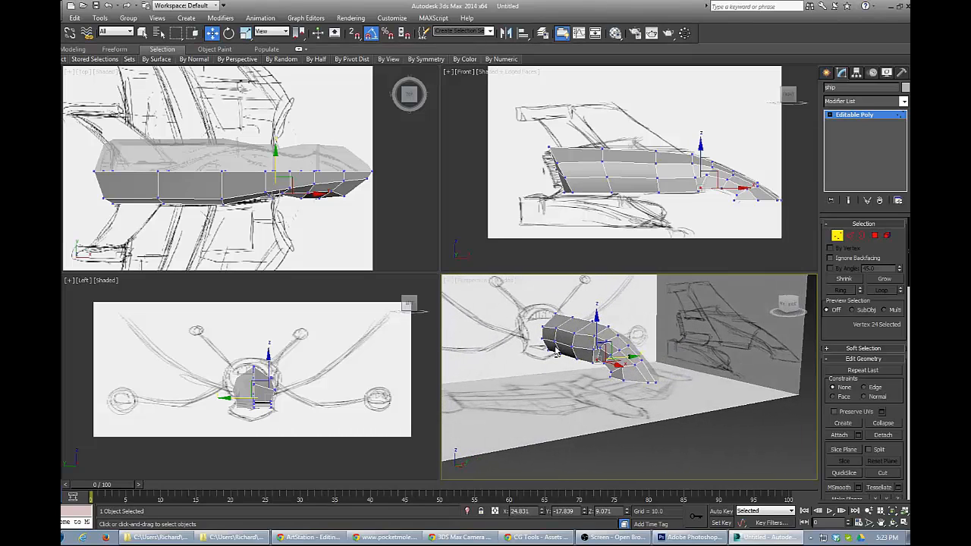
middle_click_drag(525, 306, 575, 365)
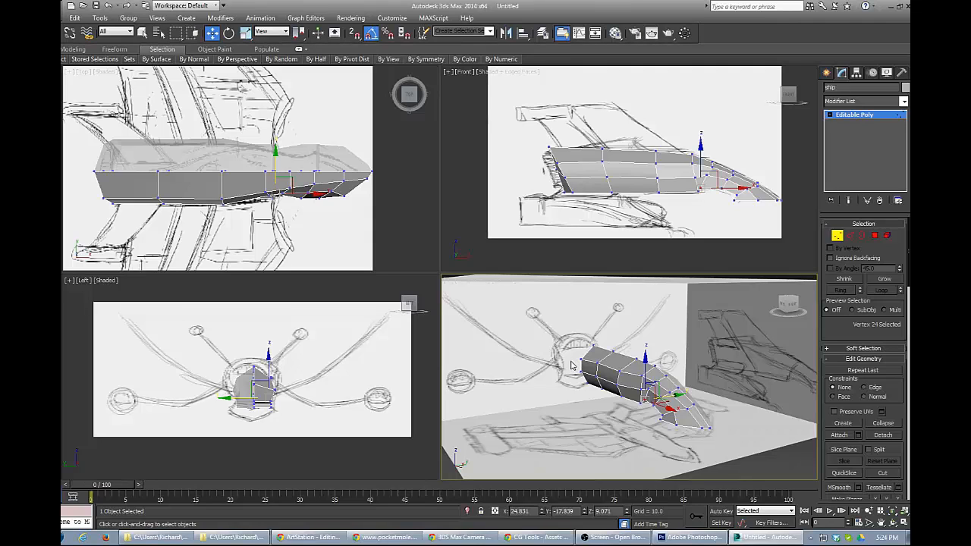
Leave vertex editing and create a flat box beside the rear fuselage, about 25.4 long, 17.3 wide and 1.0 high.
left_click(838, 236)
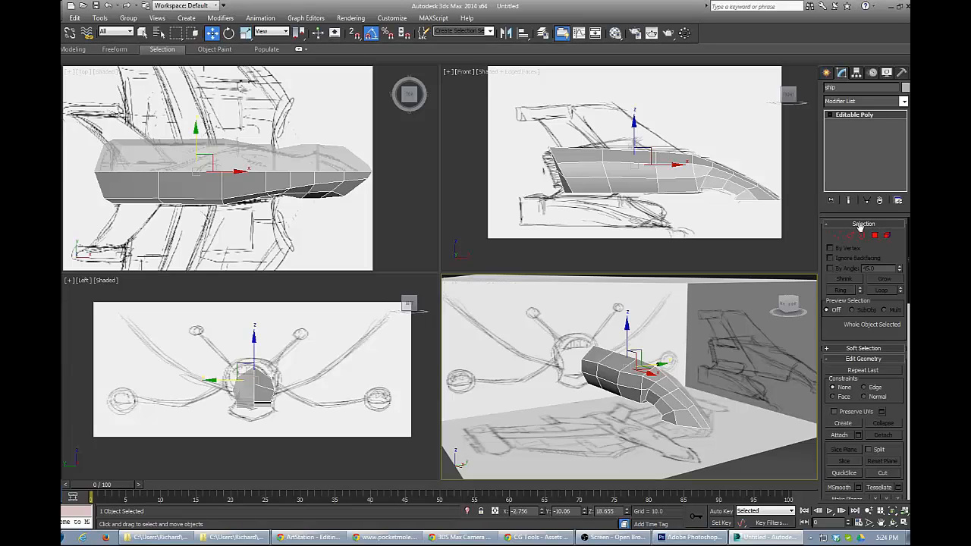
left_click(829, 74)
left_click(843, 139)
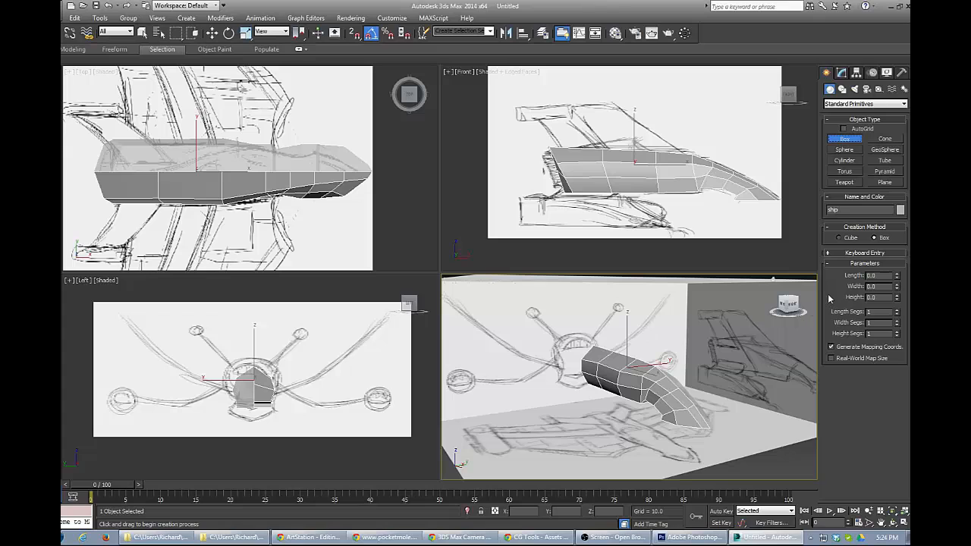
key("w")
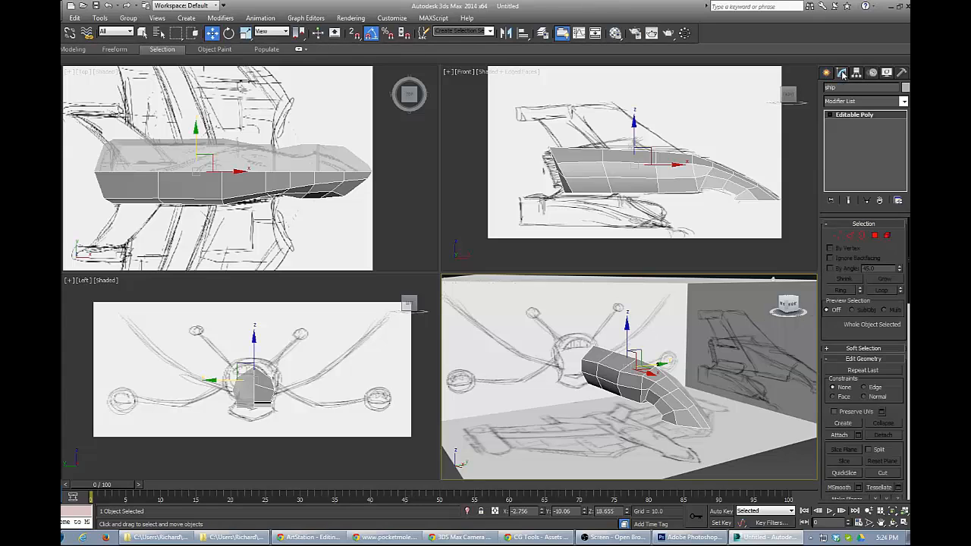
left_click(839, 141)
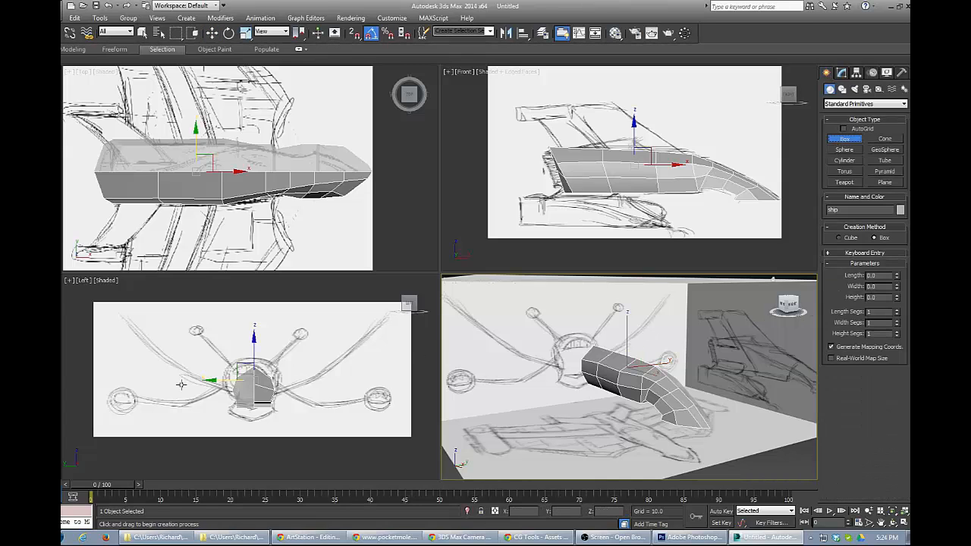
scroll(161, 180, "down", 3)
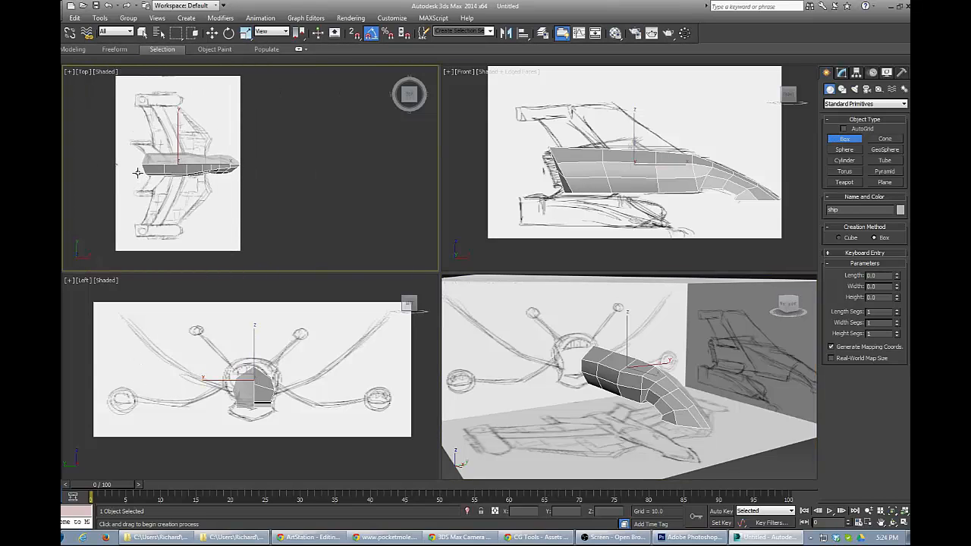
left_click_drag(137, 173, 154, 196)
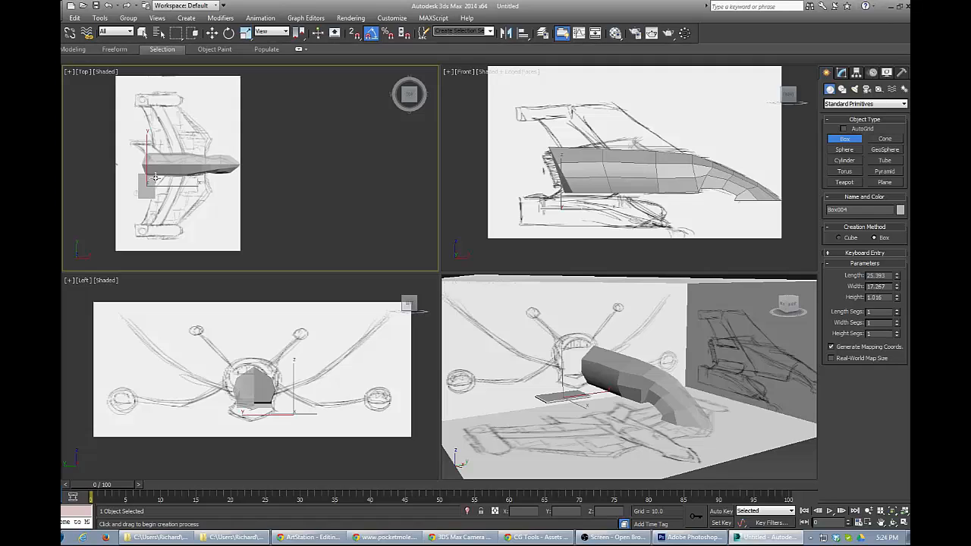
Create two larger flat boxes over the wing sketch, about 71.1 × 50.8 × 2.0 and 66.0 × 43.7 × 3.0.
left_click(155, 178)
left_click_drag(154, 178, 208, 251)
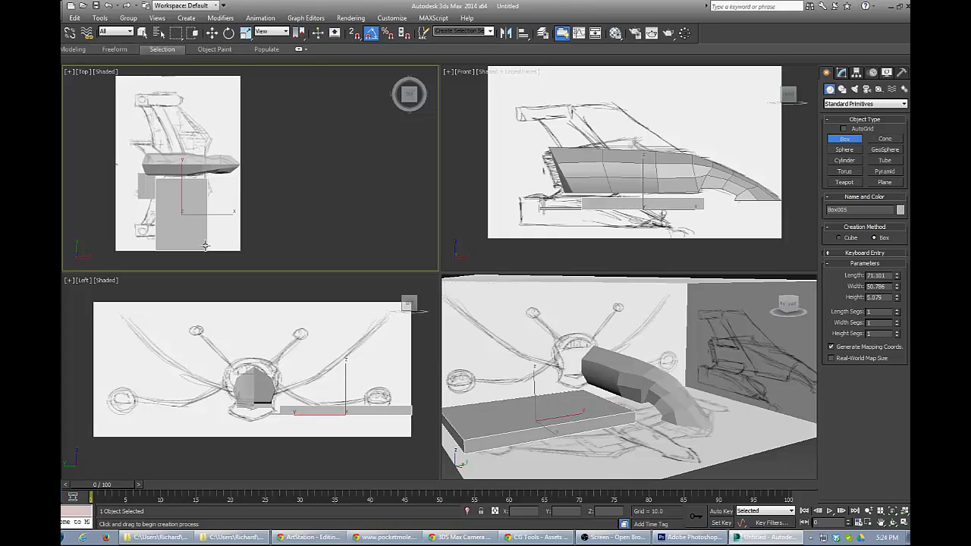
left_click(150, 175)
left_click_drag(151, 173, 194, 242)
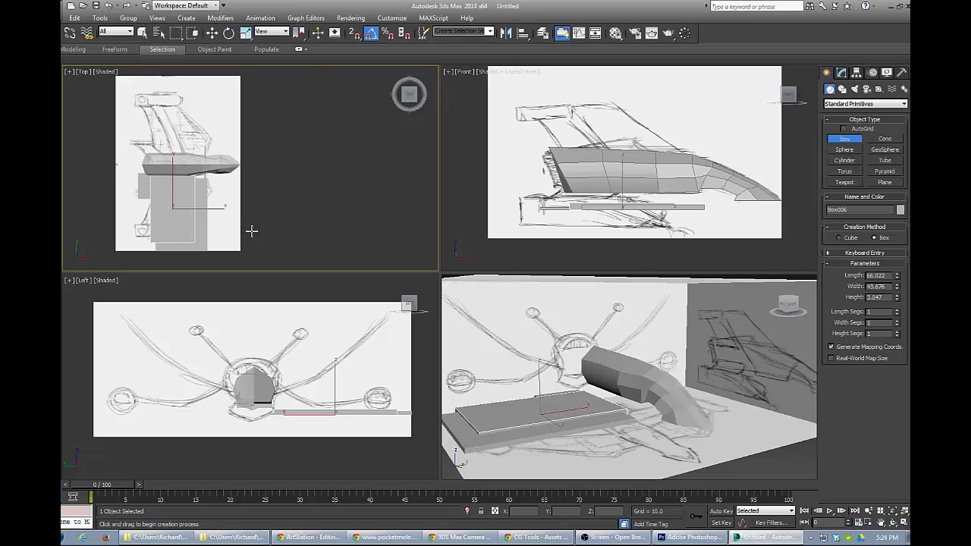
Raise the 66.0-long box to Z about 15.1 and the largest box above it to Z about 20.7.
right_click(235, 385)
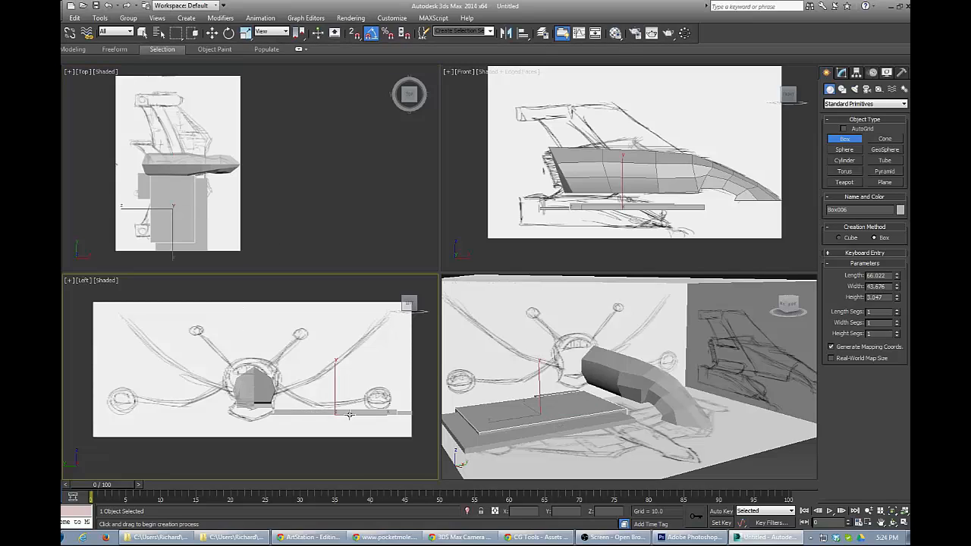
key("w")
left_click_drag(334, 385, 331, 357)
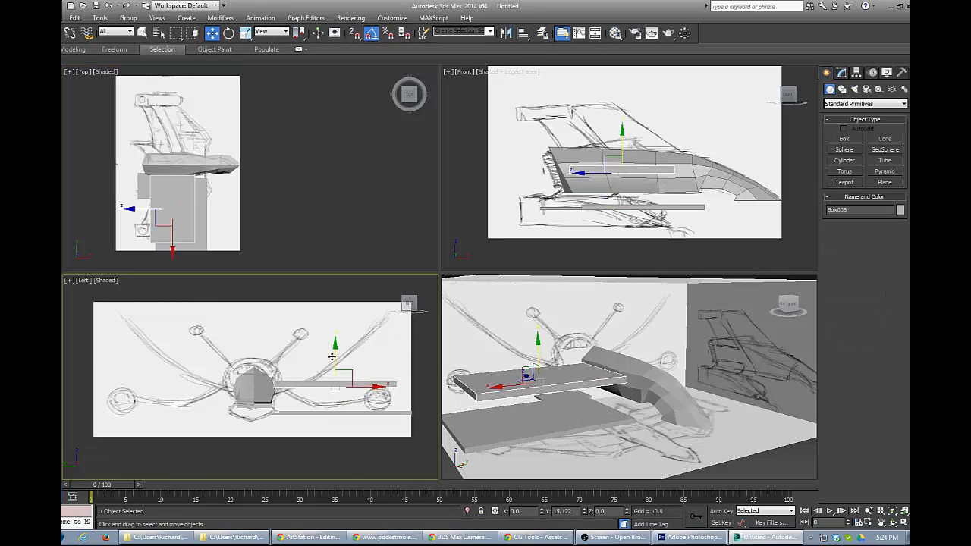
left_click(317, 411)
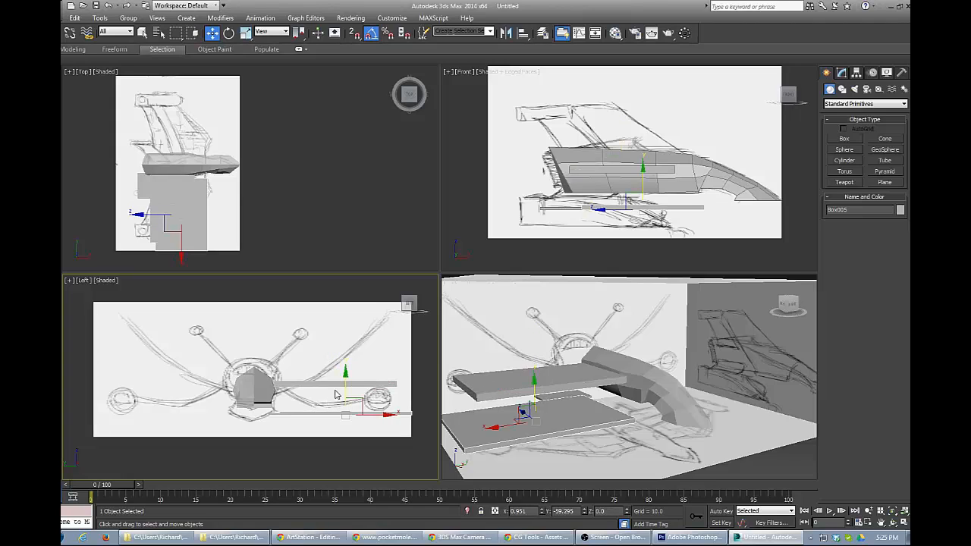
left_click_drag(335, 393, 344, 342)
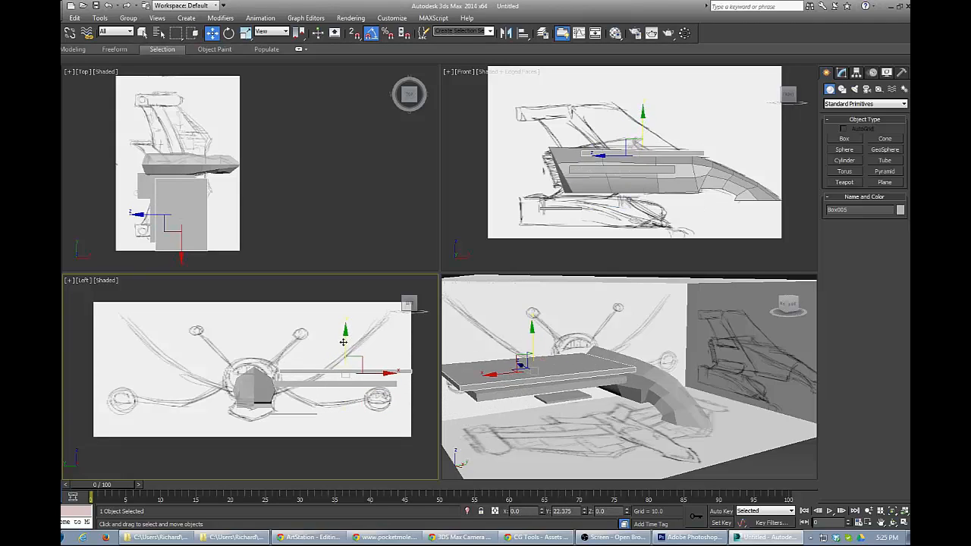
Lower the 66.0-long box to Z about 9.0 and raise the small rear box to Z about 26.8.
left_click(328, 383)
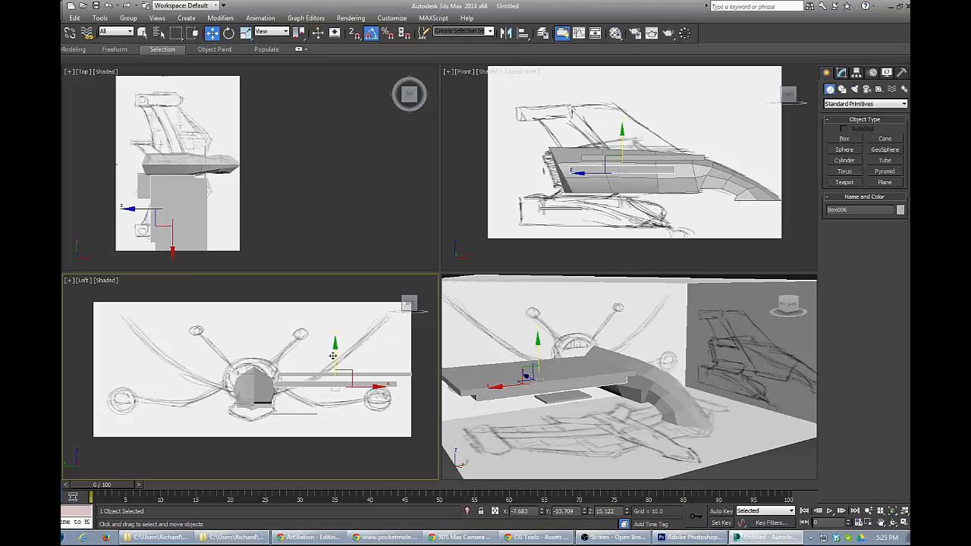
left_click(309, 414)
left_click_drag(296, 375, 286, 346)
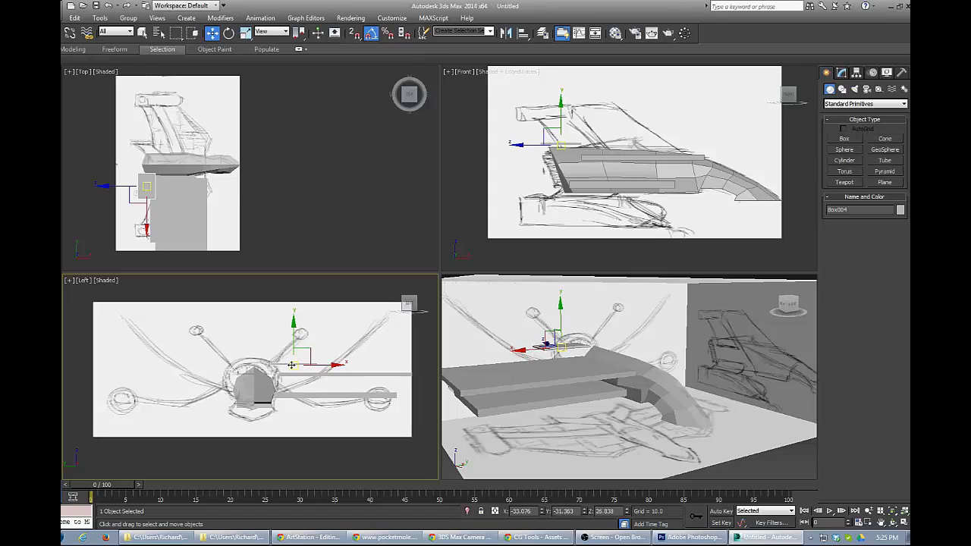
key("e")
left_click_drag(260, 345, 252, 364)
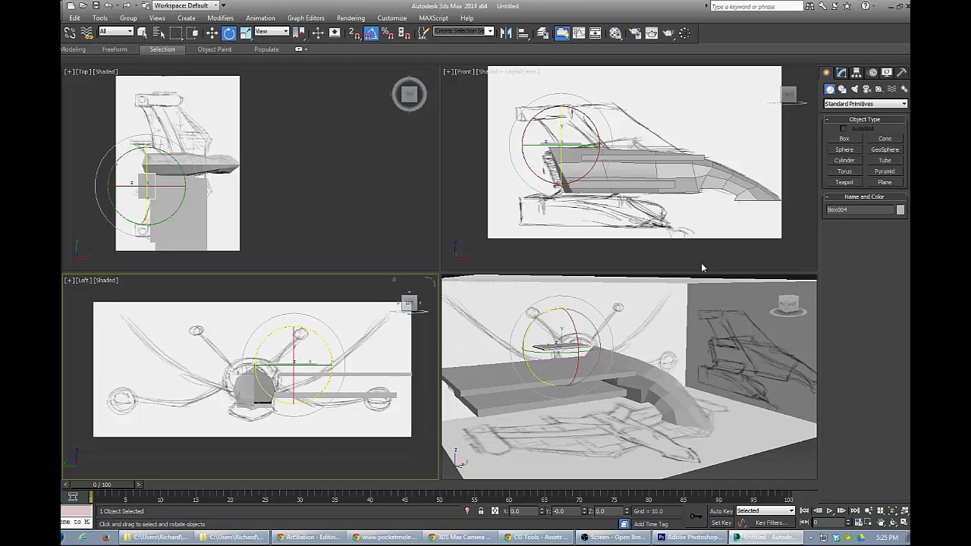
Move the two large boxes forward clear of the ship, the largest to X about 150 and the other to X about 95.
left_click(841, 72)
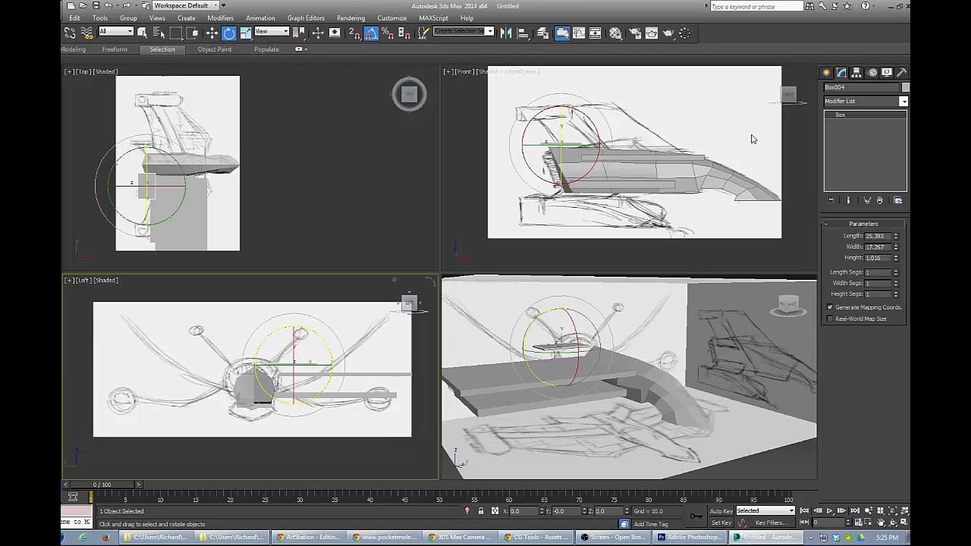
middle_click_drag(222, 214, 261, 214)
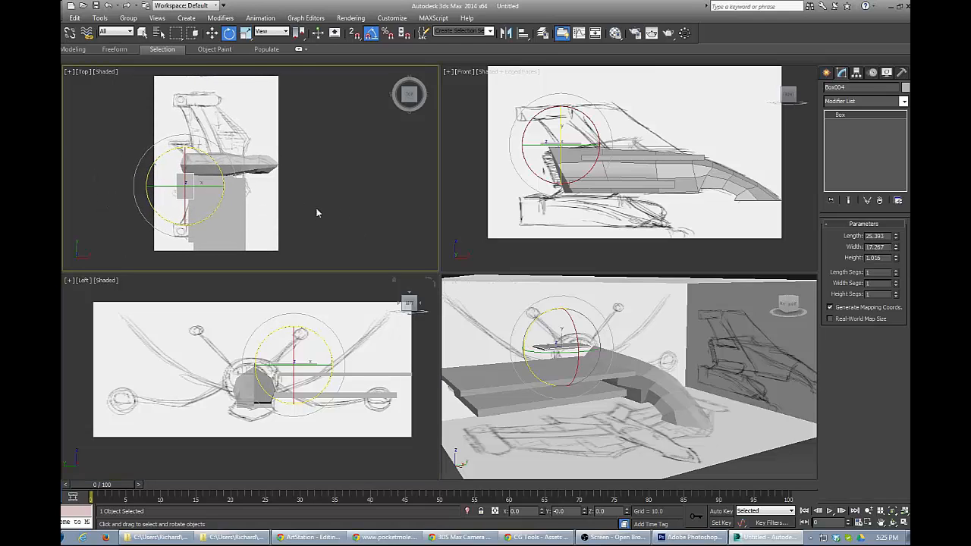
left_click(228, 230)
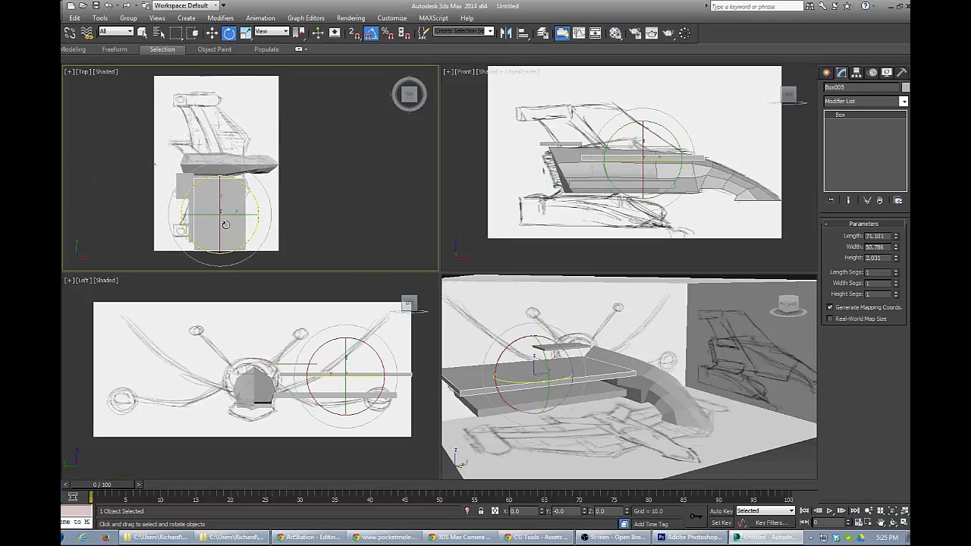
key("w")
left_click_drag(252, 215, 422, 215)
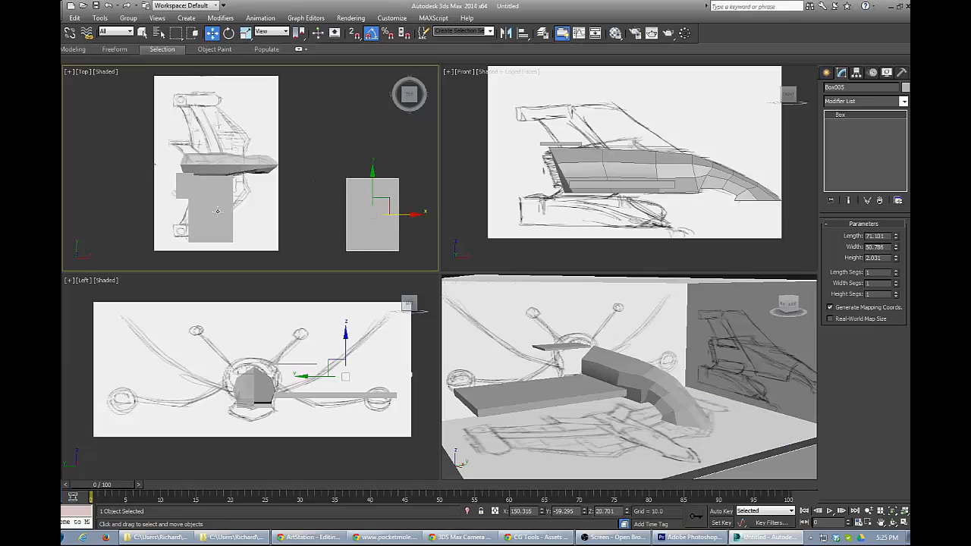
left_click(224, 212)
left_click_drag(240, 210, 344, 214)
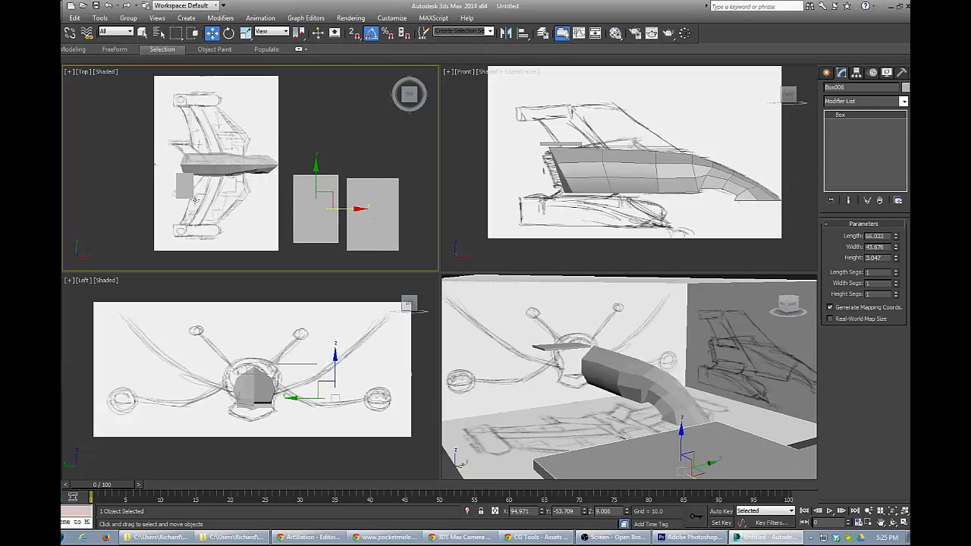
Give the small rear box 2 length segments and convert it to an Editable Poly.
middle_click_drag(205, 188, 254, 204)
scroll(238, 205, "up", 2)
left_click(230, 206)
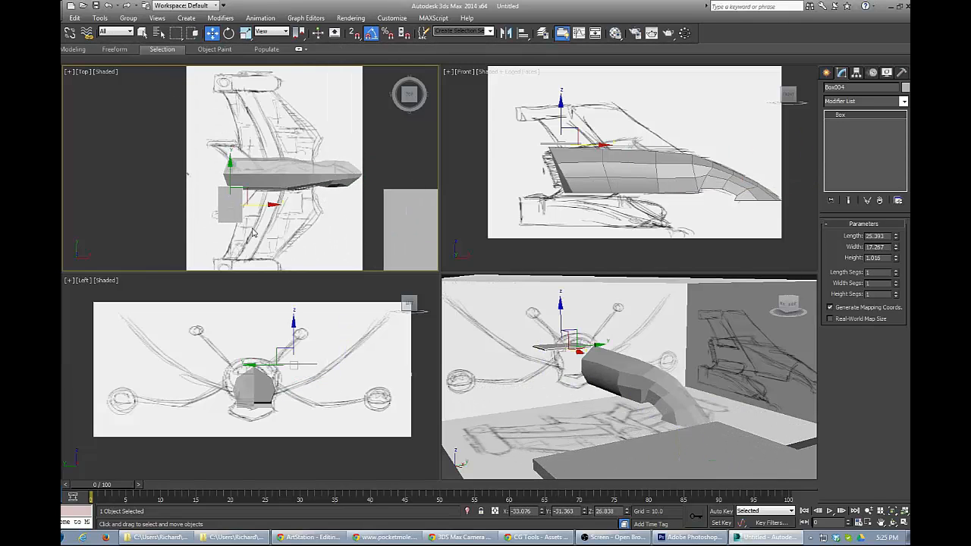
middle_click_drag(284, 237, 286, 237)
scroll(286, 237, "up", 5)
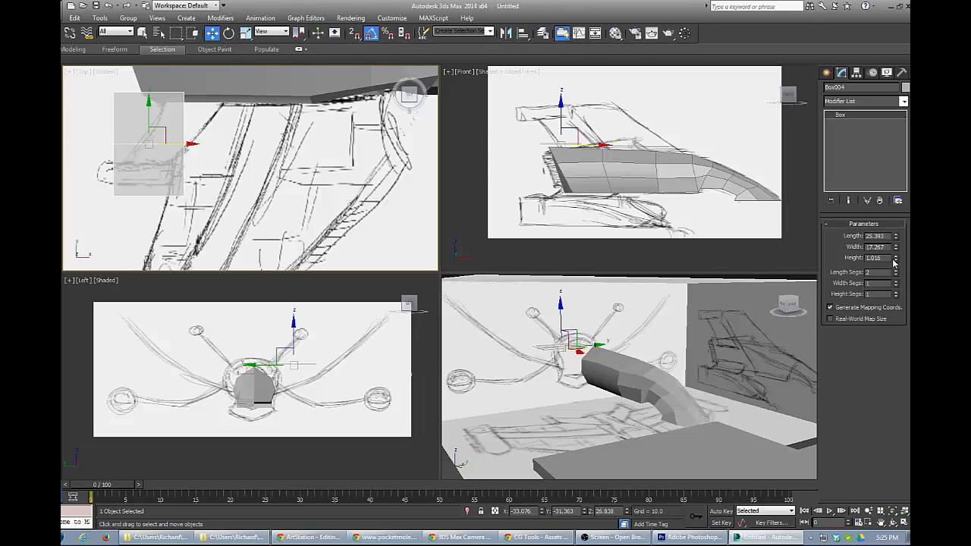
right_click(842, 116)
left_click(846, 205)
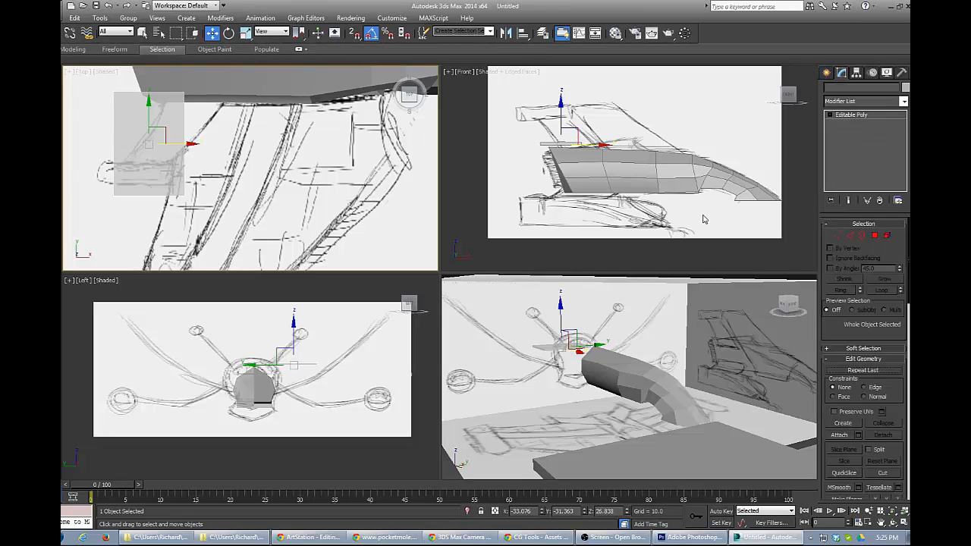
Slant the small box along the rear fin sketch by moving its inner-end vertices forward into the fuselage and its middle row forward and inward.
middle_click_drag(179, 182, 245, 218)
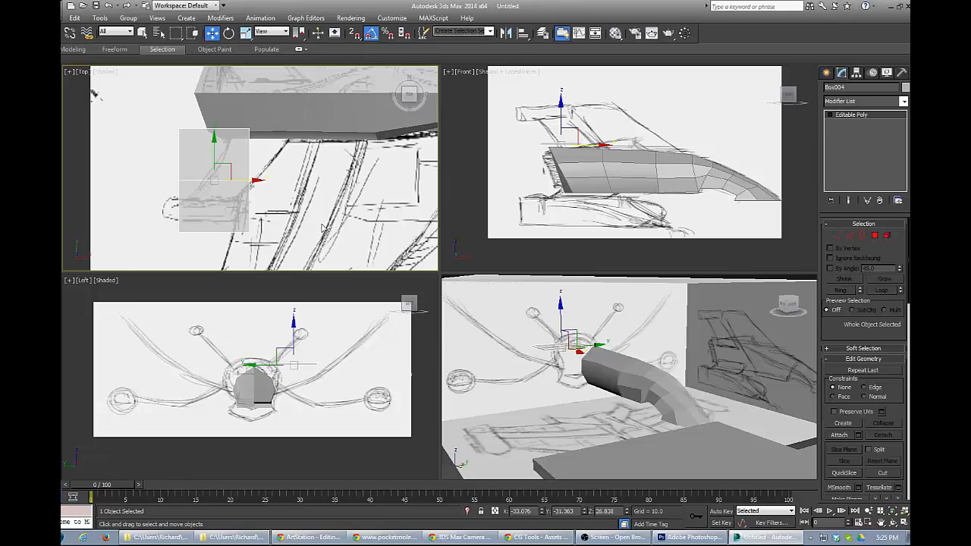
key("1")
left_click_drag(262, 141, 301, 129)
middle_click_drag(301, 129, 300, 169)
left_click_drag(265, 144, 265, 130)
left_click_drag(161, 207, 278, 233)
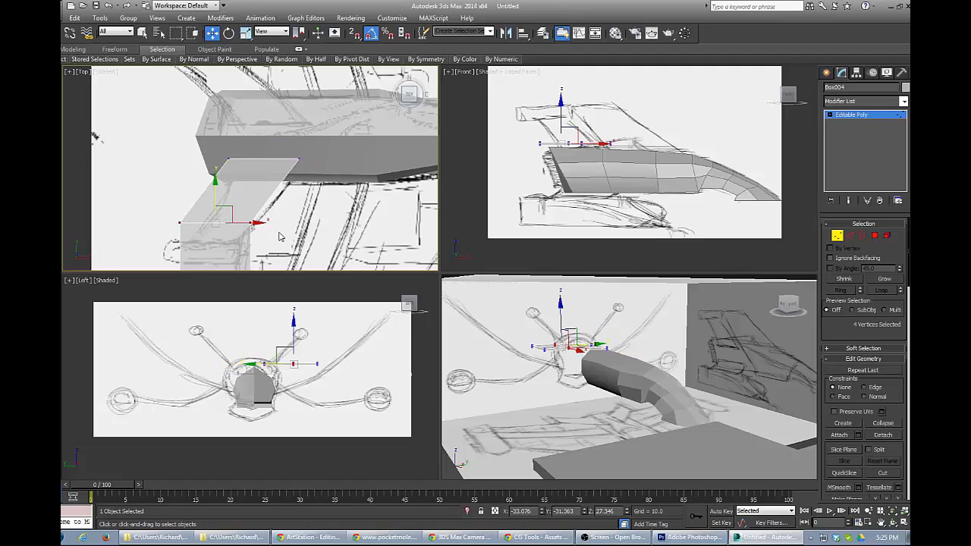
left_click_drag(215, 202, 305, 204)
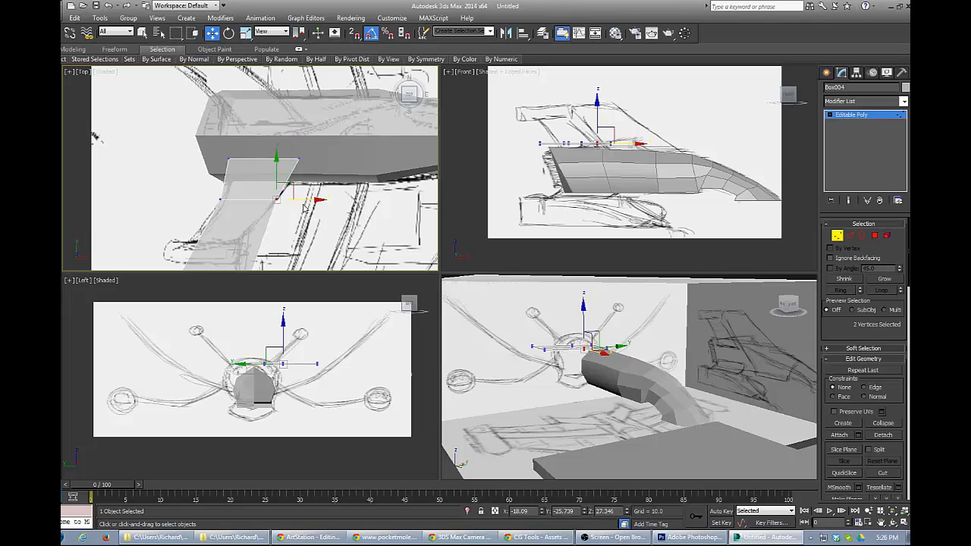
Move the rear fin's outer-end vertices inward to the sketched tip and shift the front outer corner rearward to follow the fin outline.
middle_click_drag(272, 219, 277, 141)
left_click_drag(143, 183, 293, 215)
left_click_drag(238, 184, 244, 155)
left_click_drag(305, 163, 226, 191)
left_click_drag(295, 169, 273, 174)
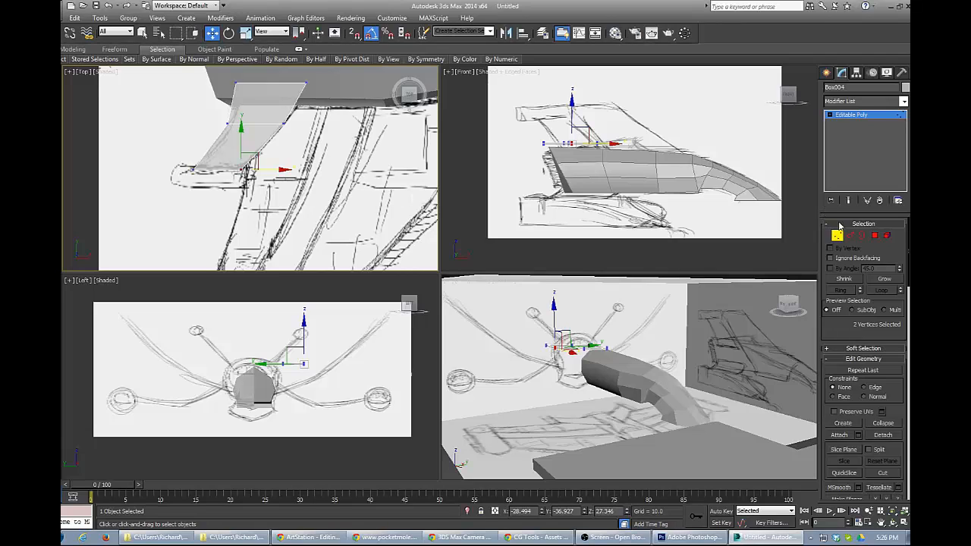
left_click(837, 236)
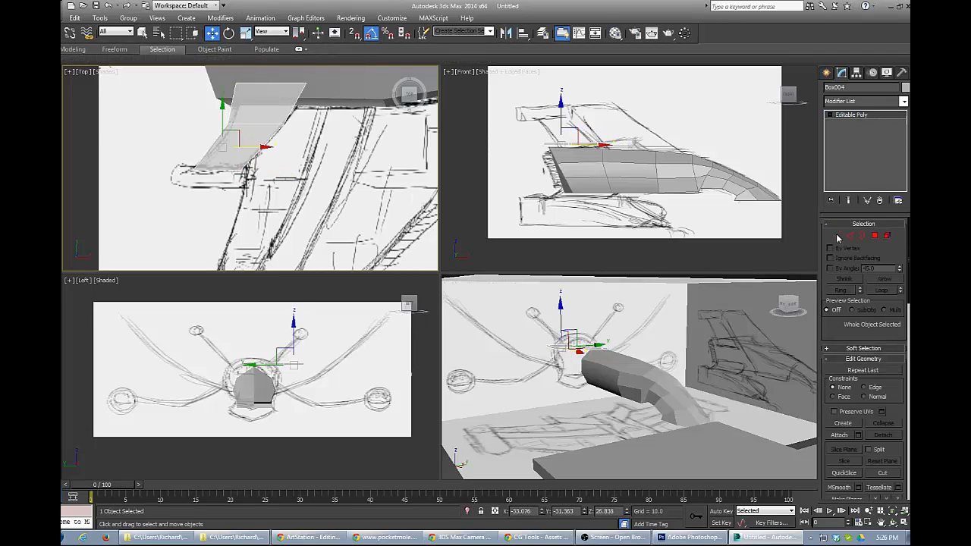
Rotate the whole fin element about 45° in the left view, raising its outer end along the diagonal fin sketch.
left_click(888, 236)
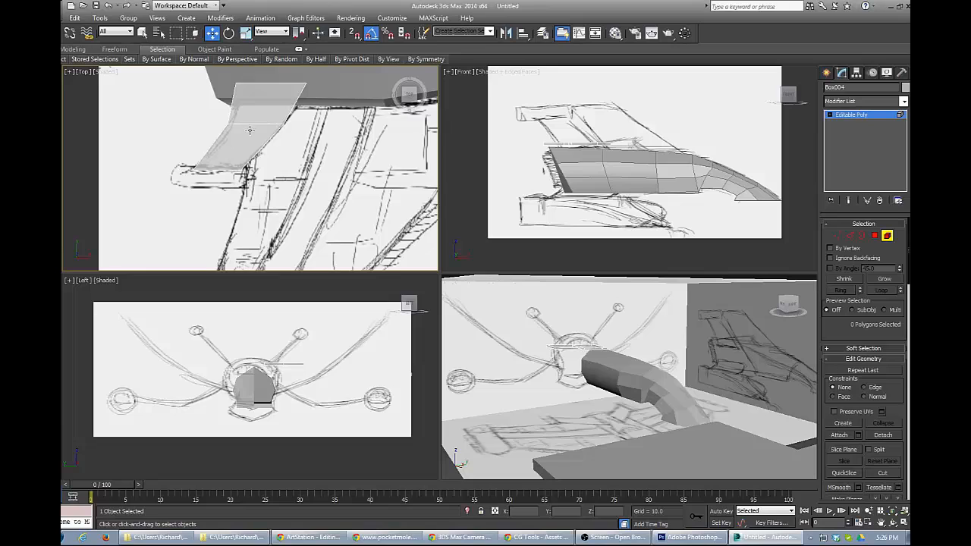
left_click(271, 97)
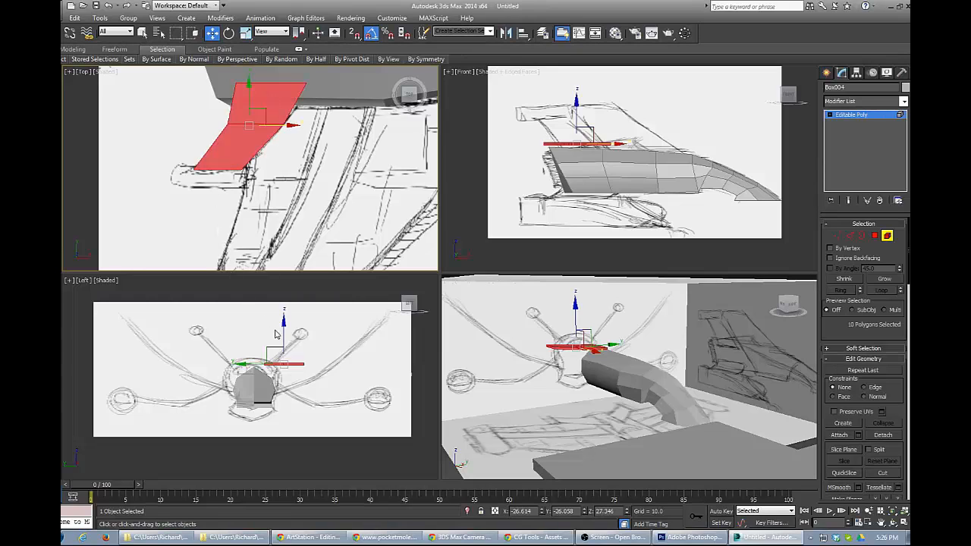
right_click(279, 360)
key("e")
key("r")
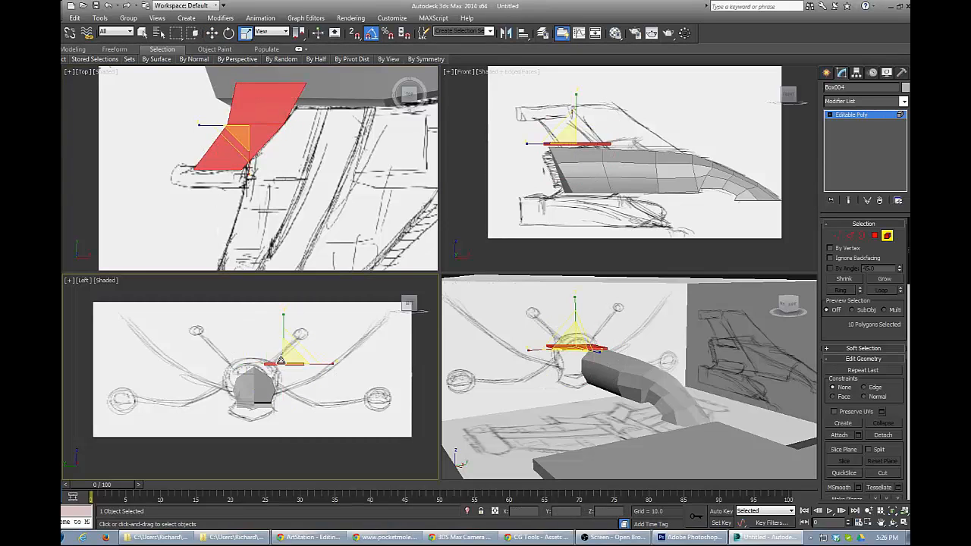
key("e")
left_click_drag(247, 348, 232, 367)
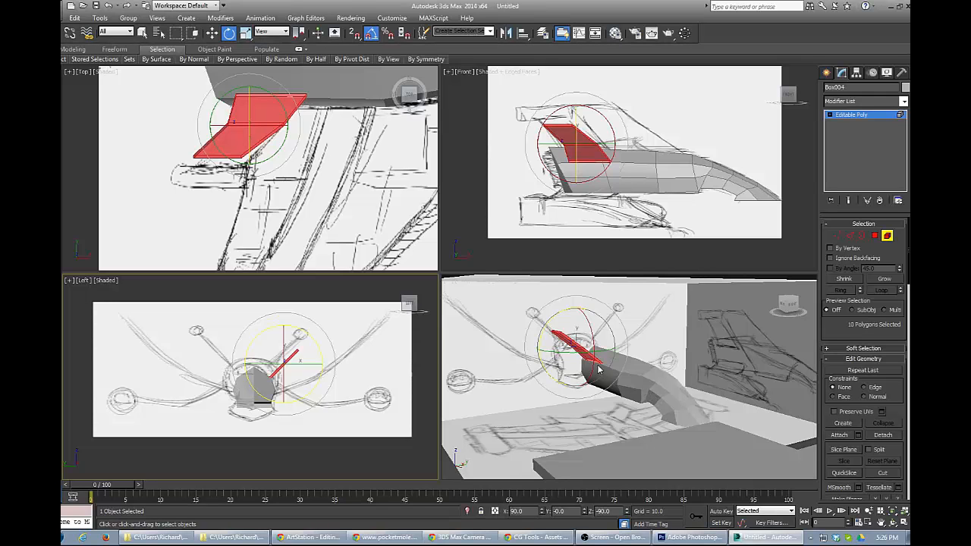
Examine the tilted fin against the fuselage and the wing layout in the reference sketches from several angles.
mouse_move(598, 366)
middle_mouse_down("alt")
mouse_move(642, 385)
mouse_move(701, 386)
mouse_move(756, 366)
mouse_move(736, 387)
mouse_move(668, 396)
mouse_move(563, 381)
mouse_move(734, 387)
mouse_move(642, 385)
mouse_move(611, 401)
mouse_move(606, 367)
middle_mouse_up("alt")
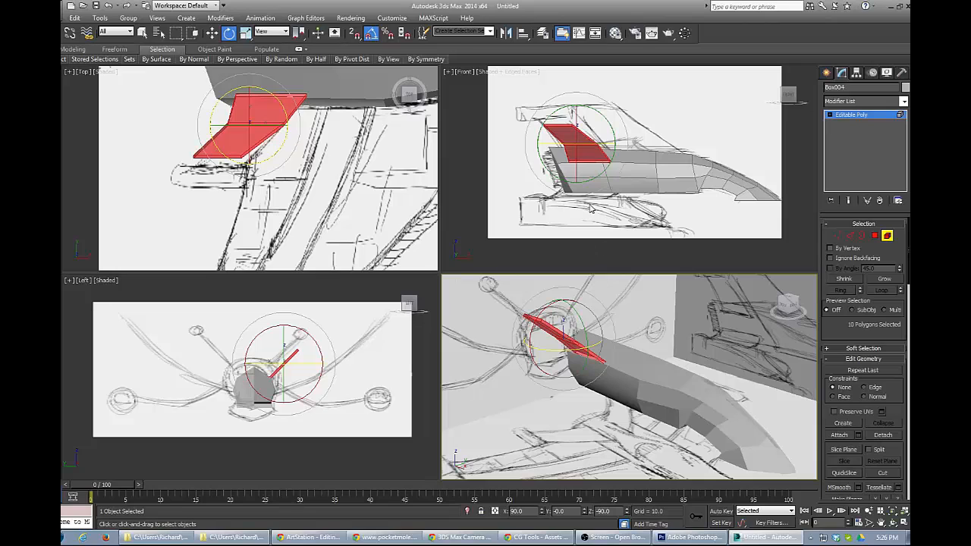
scroll(368, 179, "down", 5)
middle_click_drag(387, 213, 281, 207)
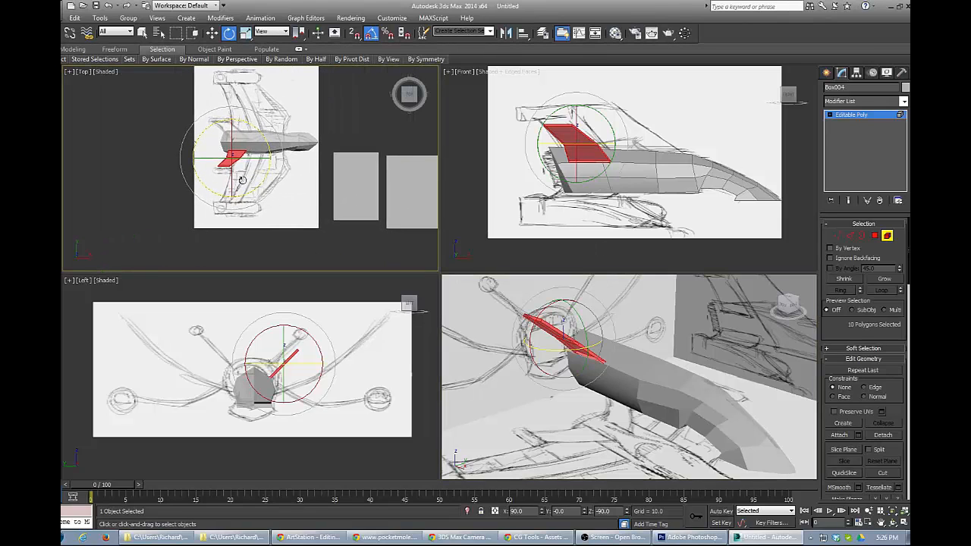
left_click(325, 189)
key("ctrl+z")
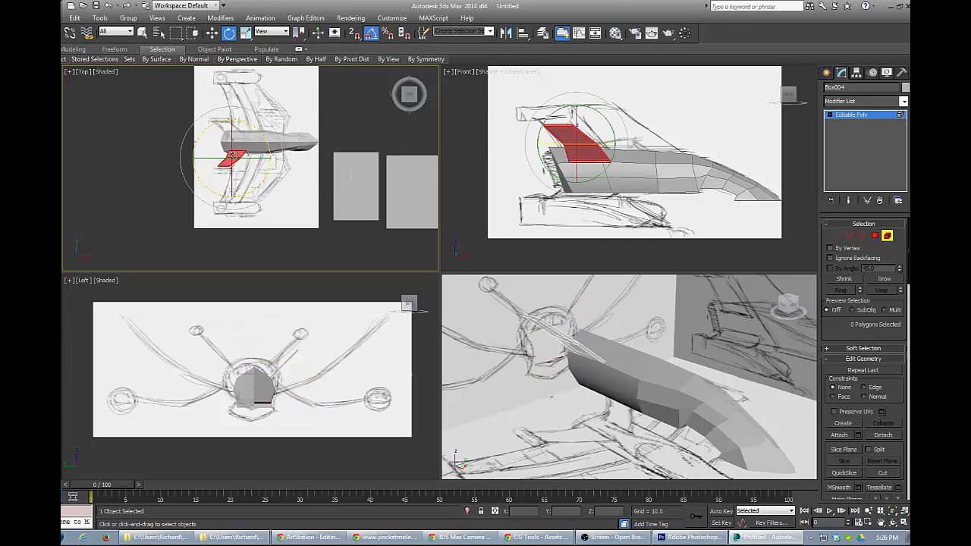
left_click(348, 188)
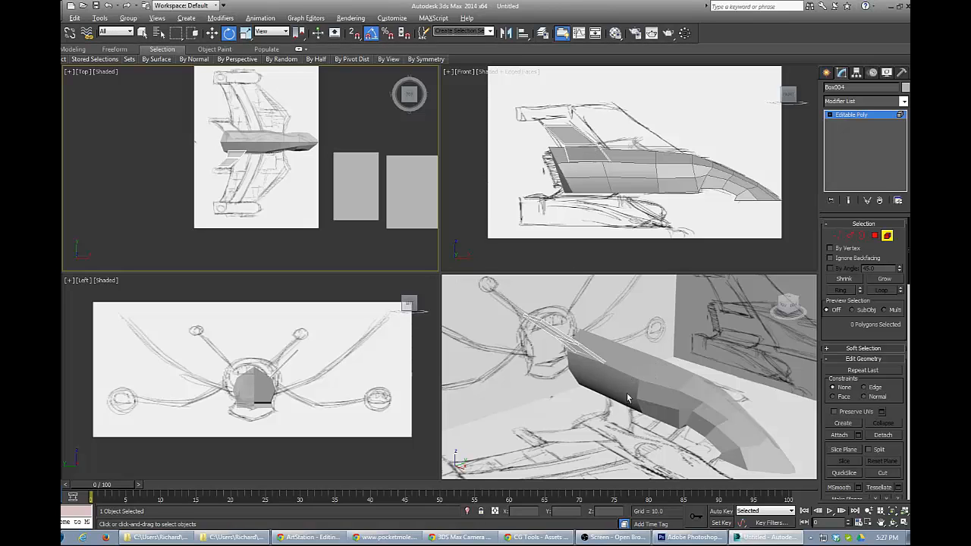
middle_click_drag(628, 398, 635, 345, "alt")
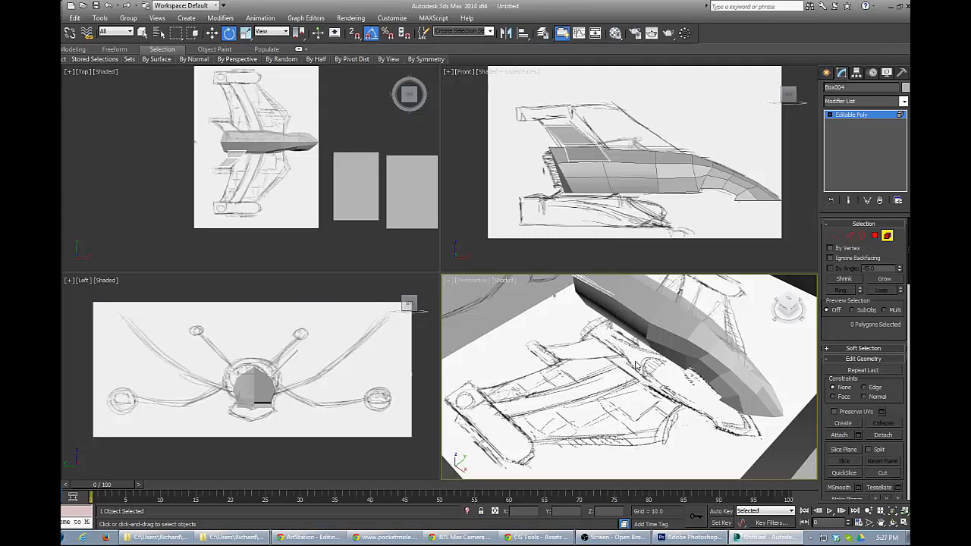
middle_click_drag(637, 367, 649, 394, "alt")
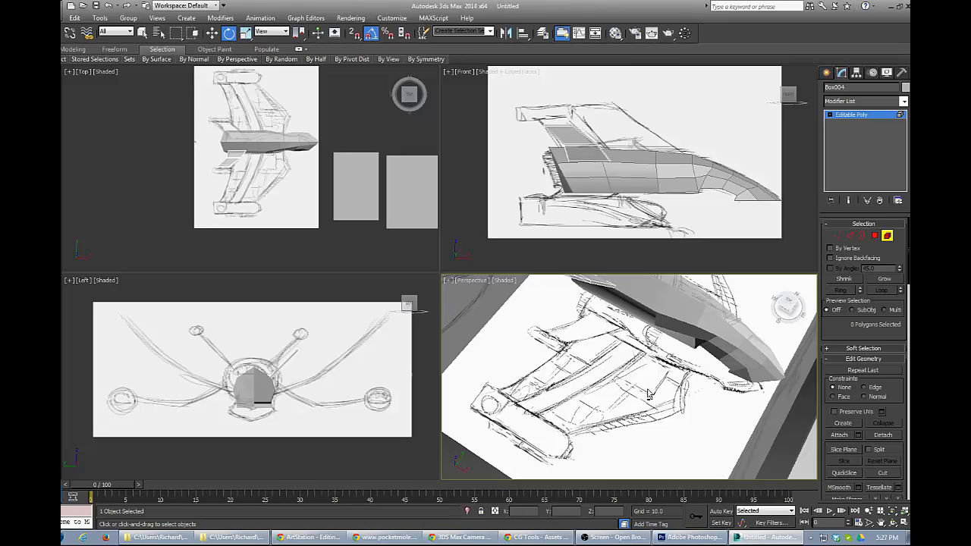
scroll(649, 395, "up", 3)
scroll(653, 361, "up", 2)
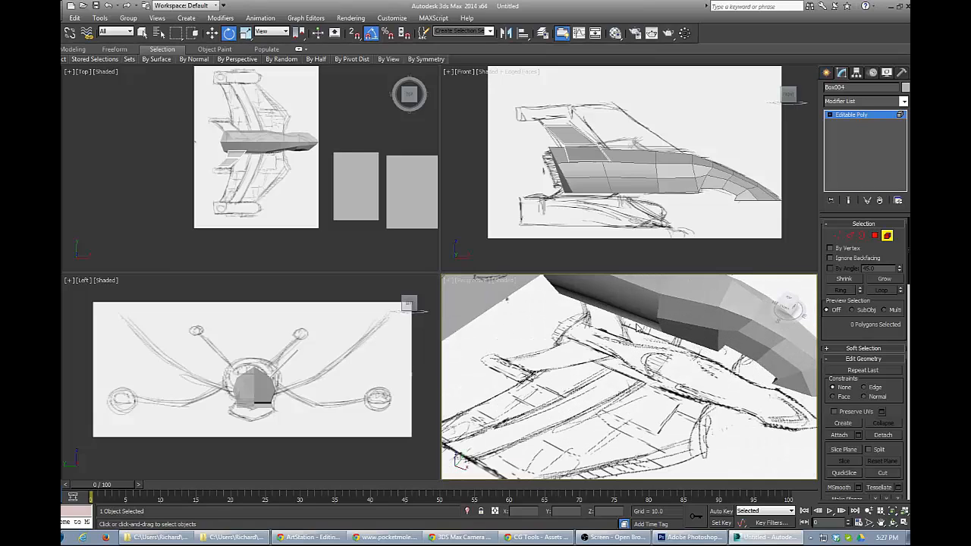
scroll(622, 362, "down", 6)
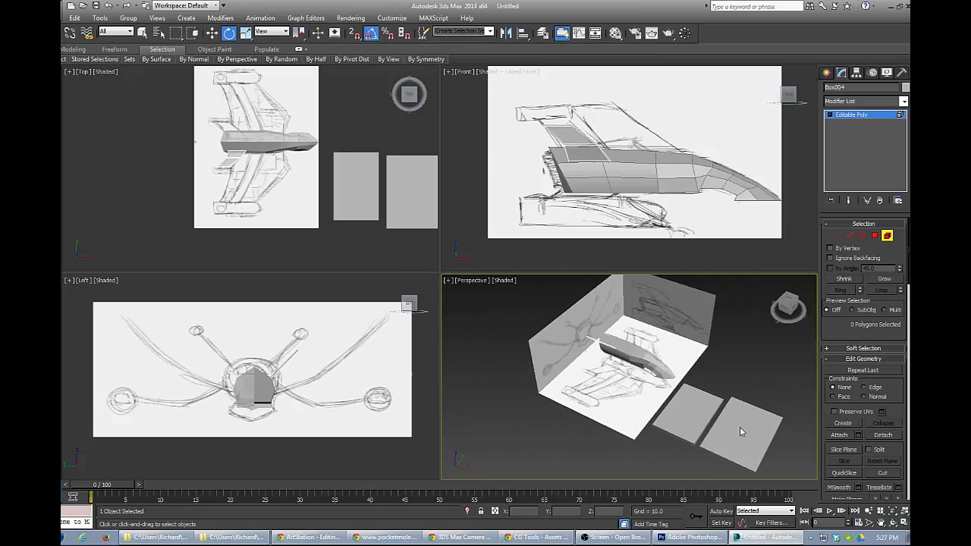
Move the largest box back over the main wing sketch to X about 0, Y about -53, and make it see-through.
left_click(888, 236)
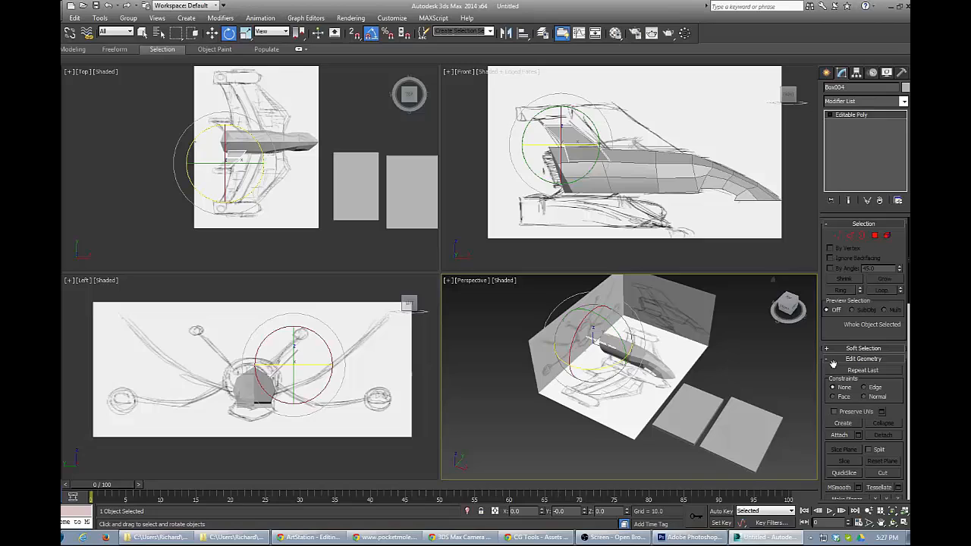
left_click(758, 436)
key("w")
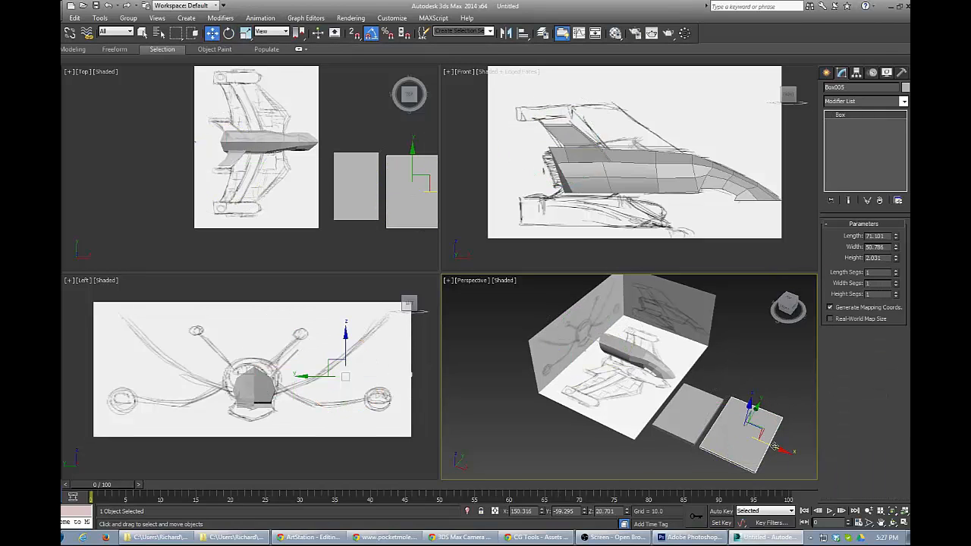
left_click_drag(773, 447, 641, 392)
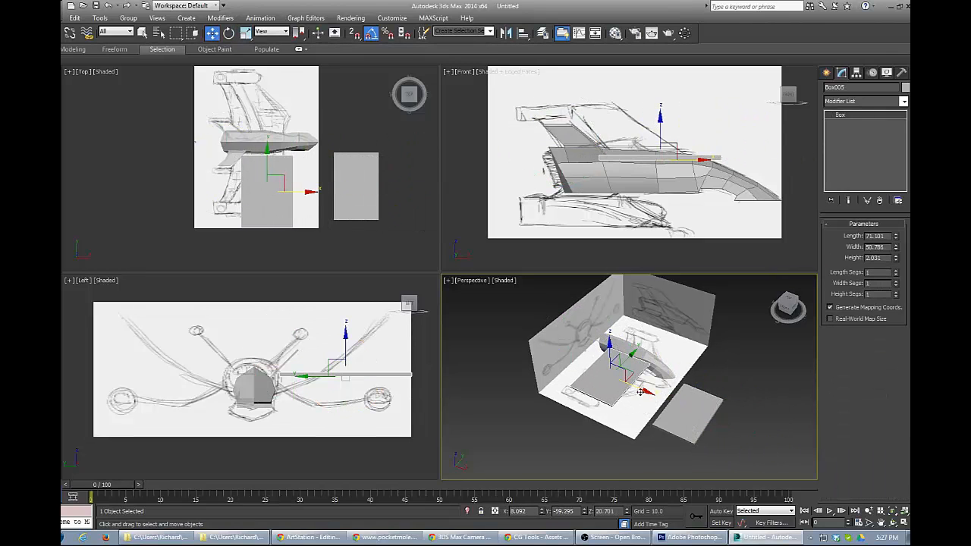
key("alt+x")
scroll(265, 195, "up", 5)
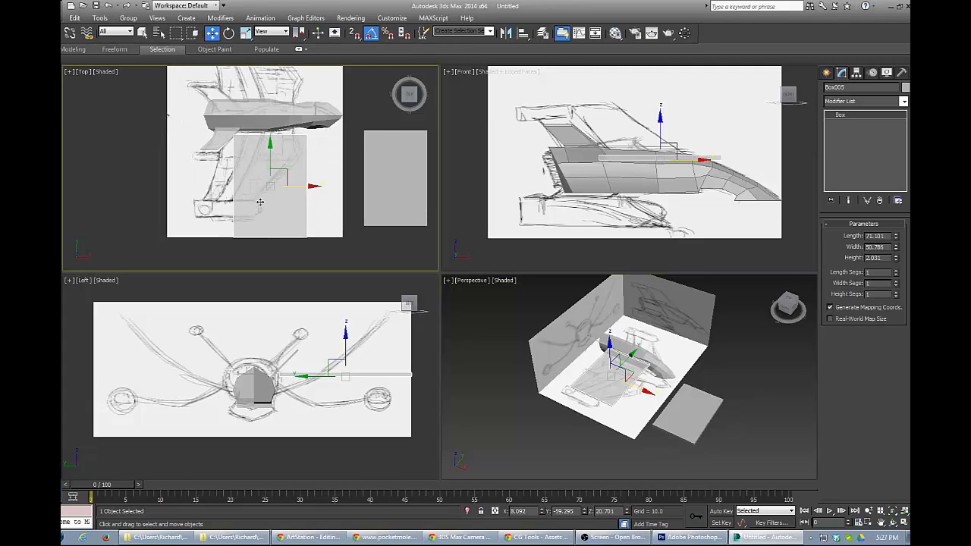
left_click_drag(292, 175, 275, 162)
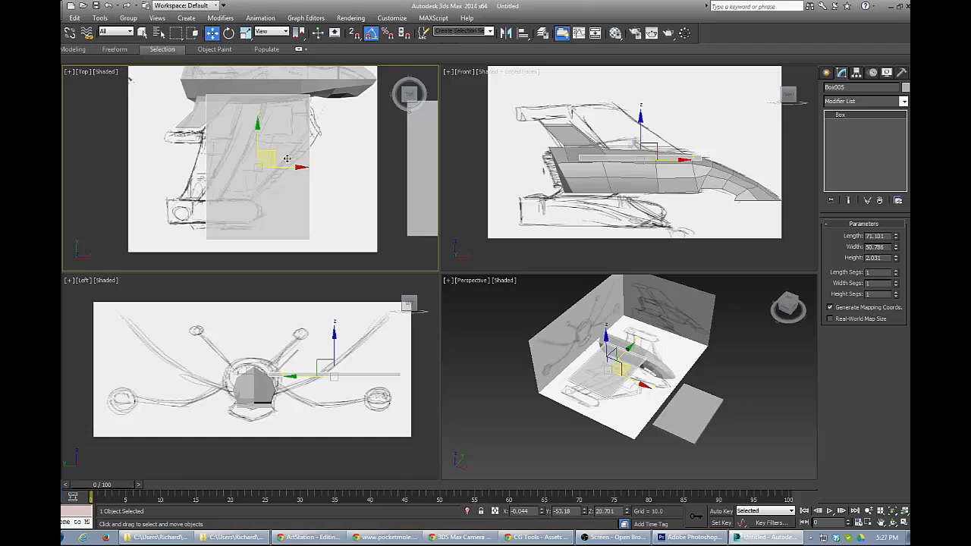
mouse_move(277, 161)
middle_mouse_down()
mouse_move(283, 190)
mouse_move(285, 180)
middle_mouse_up()
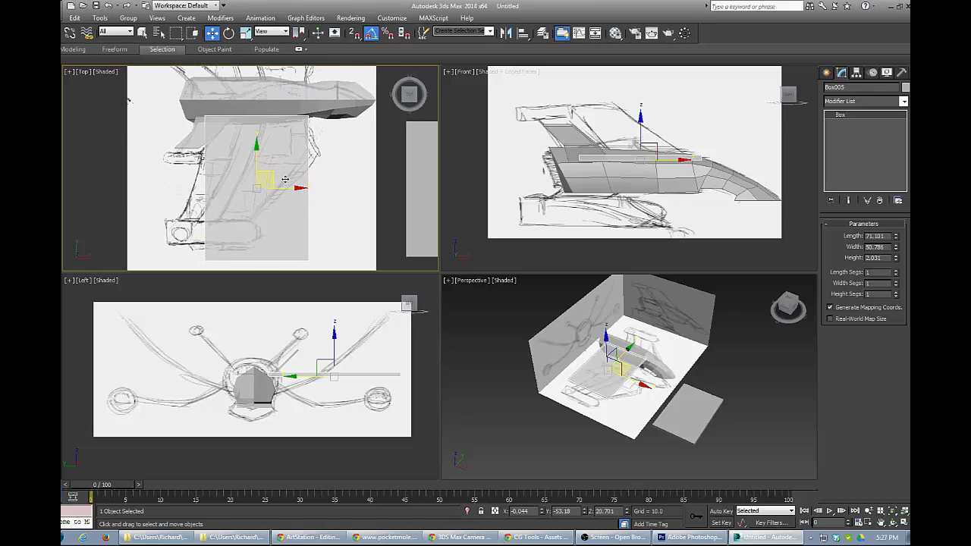
Give the large wing box 5 length segments and convert it to an Editable Poly.
left_click(897, 271)
left_click(897, 271)
left_click(897, 271)
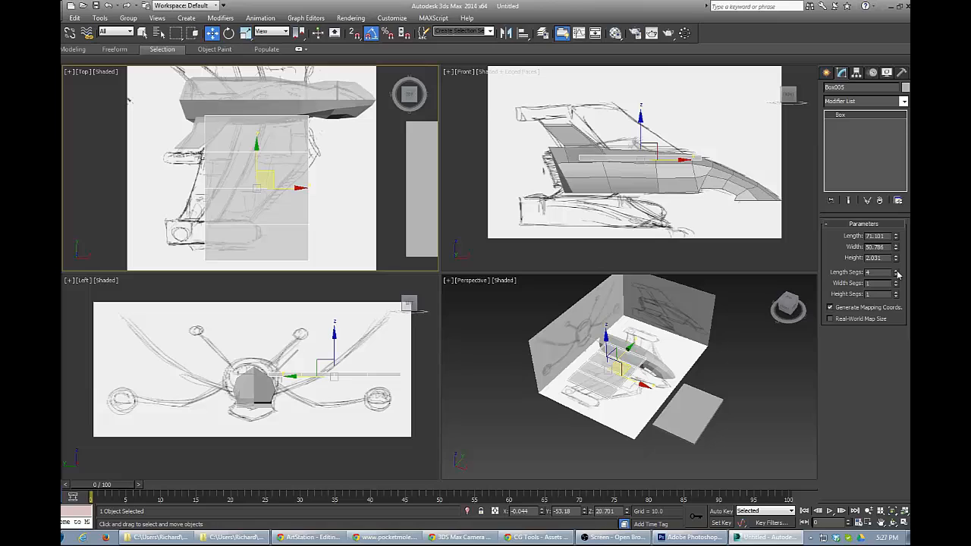
left_click(897, 271)
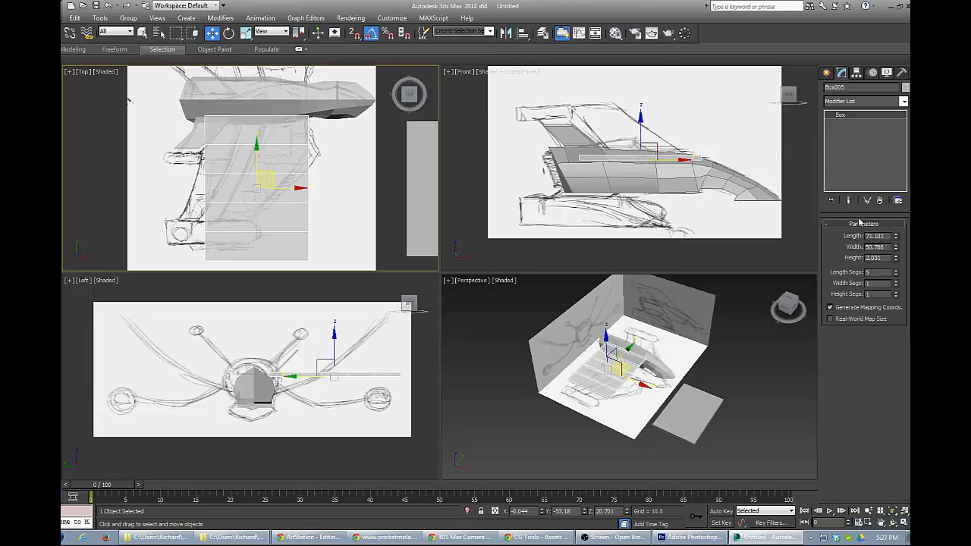
right_click(842, 118)
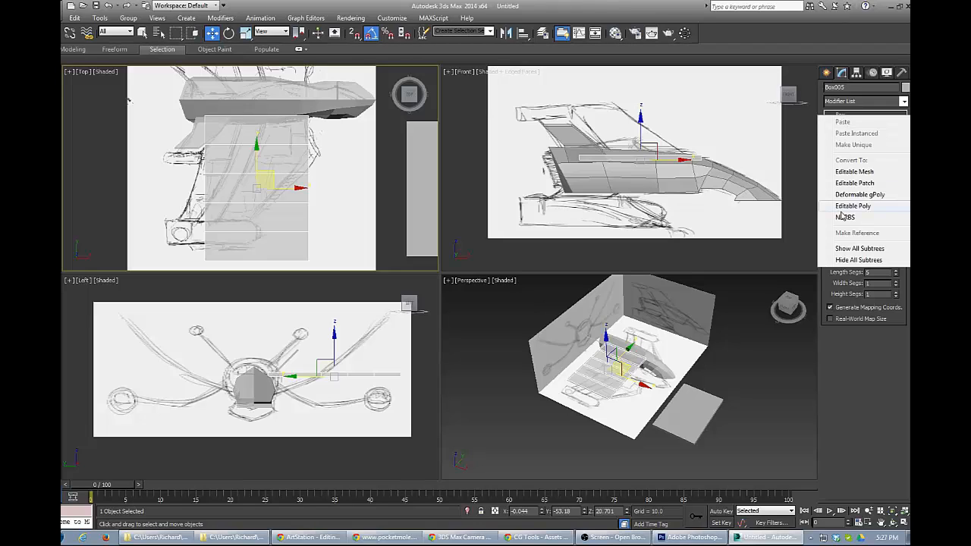
left_click(845, 210)
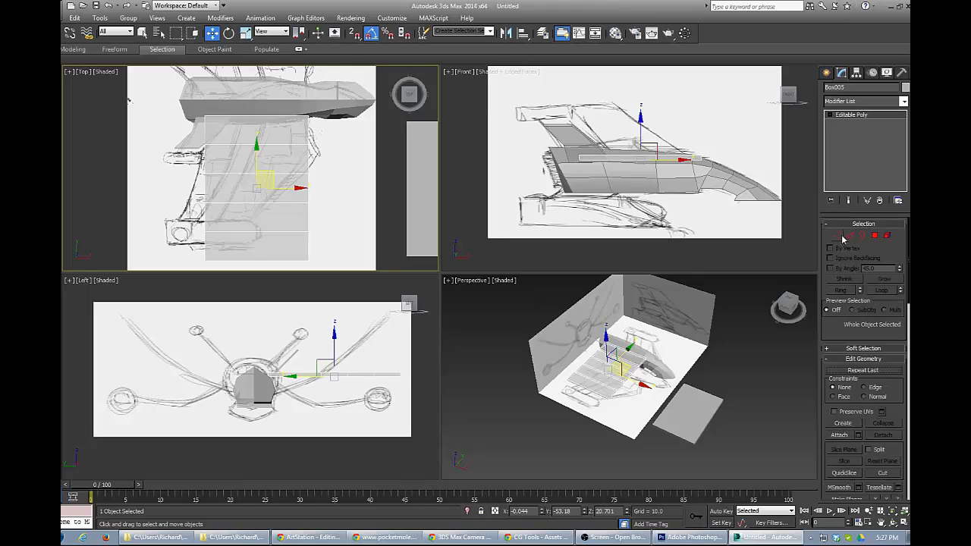
Move the wing's second and third vertex rows toward the fuselage, and push the third row's front vertices forward to X about 30.4.
left_click(837, 236)
left_click_drag(322, 134, 189, 157)
left_click_drag(255, 119, 253, 105)
left_click_drag(190, 162, 331, 190)
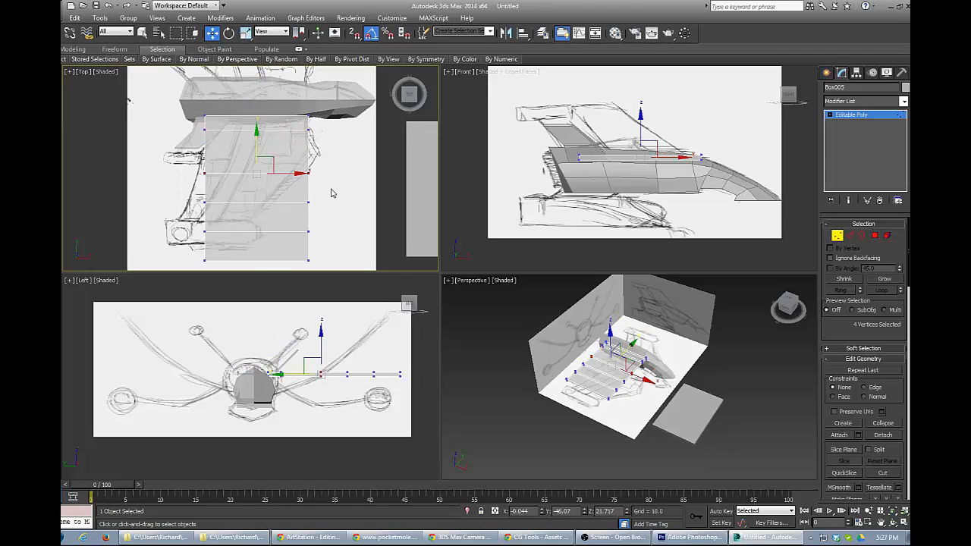
left_click_drag(256, 143, 256, 121)
left_click_drag(188, 150, 350, 156)
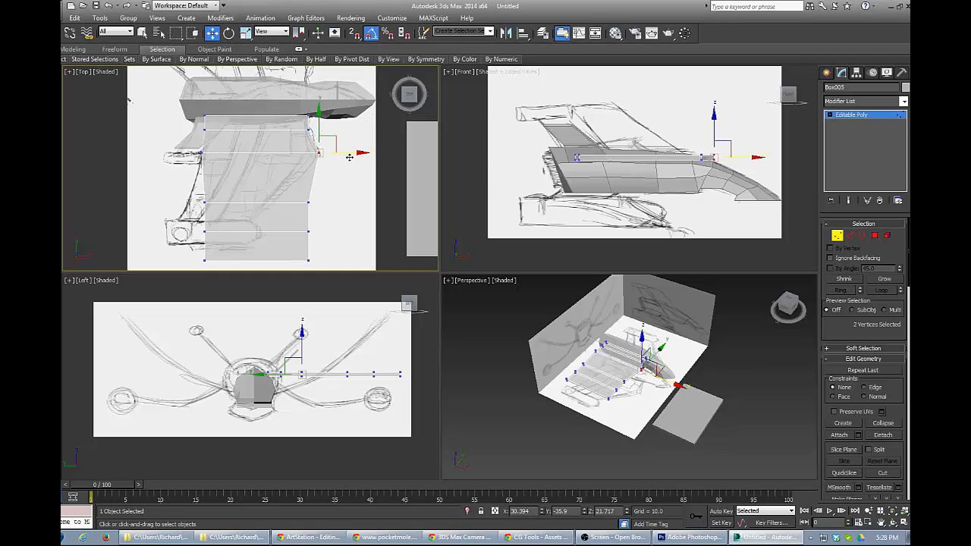
Shift the wing's three outer vertex rows inward and rearward, moving all but the innermost rear corner farther back along the sketch.
left_click_drag(186, 189, 326, 277)
left_click_drag(256, 200, 254, 182)
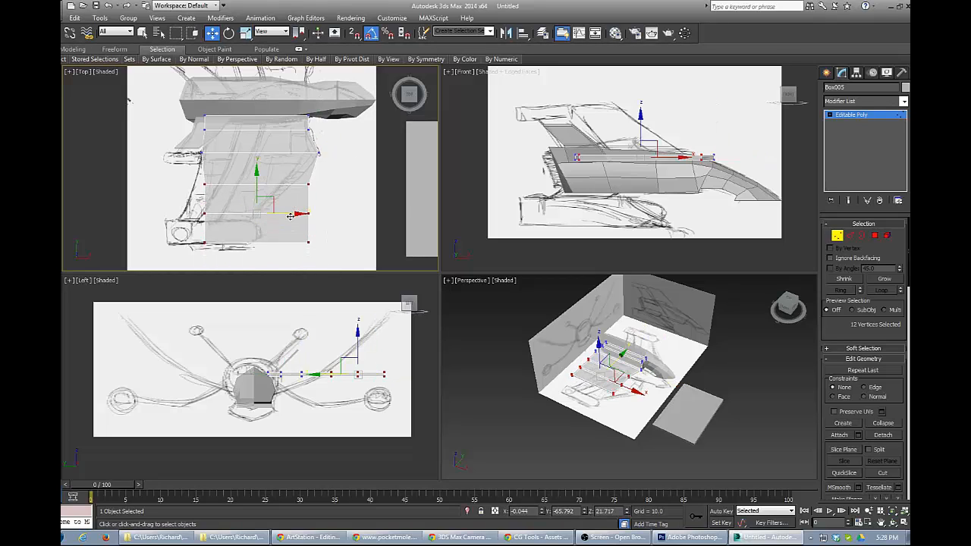
left_click_drag(290, 215, 280, 216)
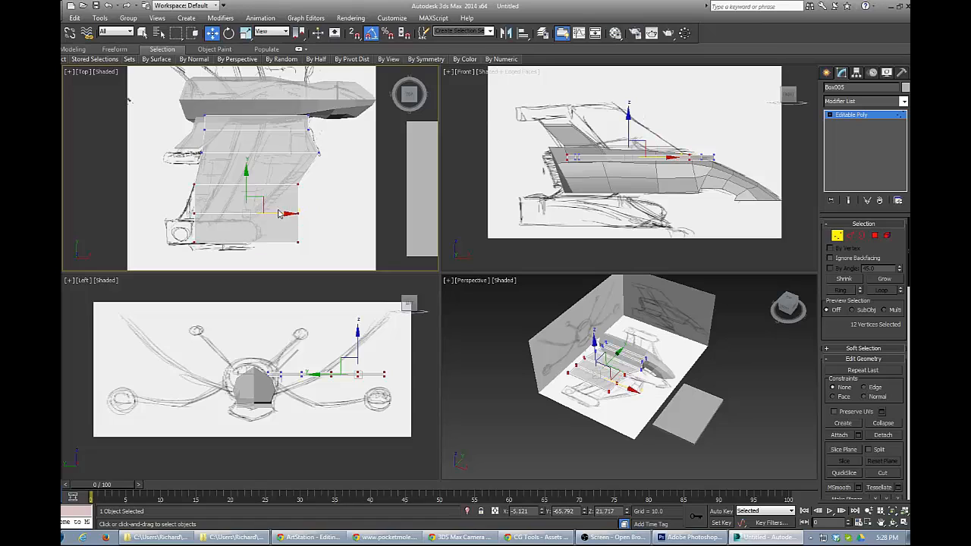
left_click_drag(158, 161, 203, 198, "alt")
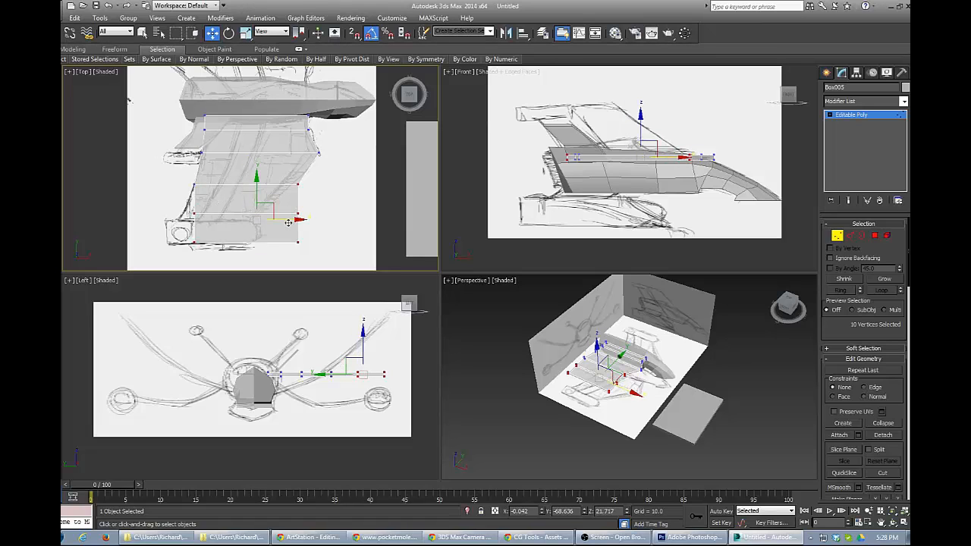
left_click_drag(289, 219, 283, 212)
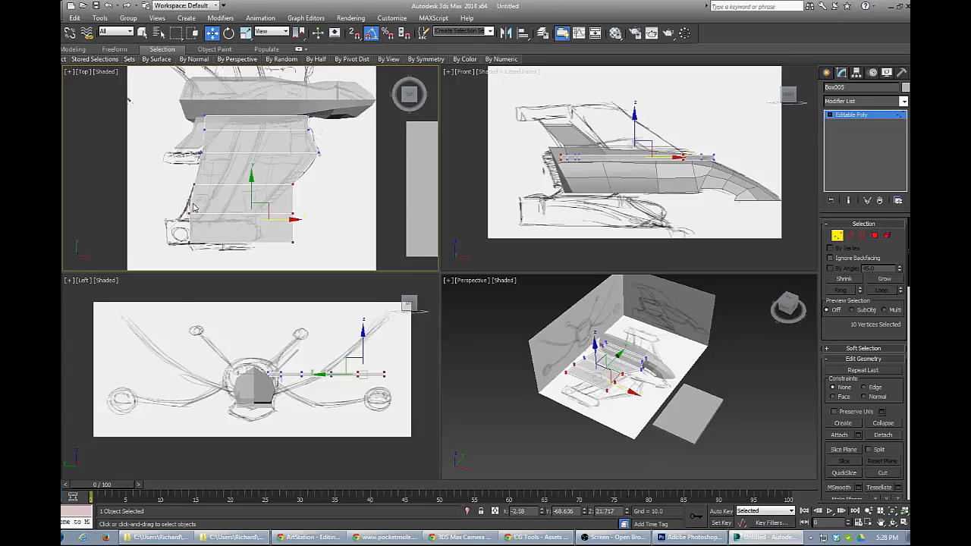
Sweep the wing's two outer rows inward and rearward, taper their front vertices back, and extend the rear tip corner to X about -46.2.
left_click_drag(177, 203, 308, 249, "alt")
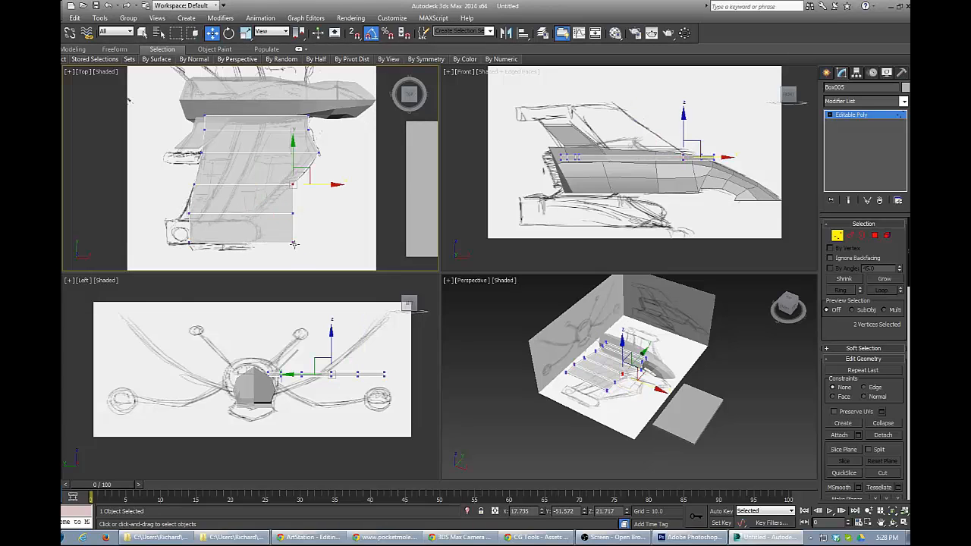
left_click_drag(186, 209, 313, 251, "ctrl")
left_click_drag(249, 212, 250, 207)
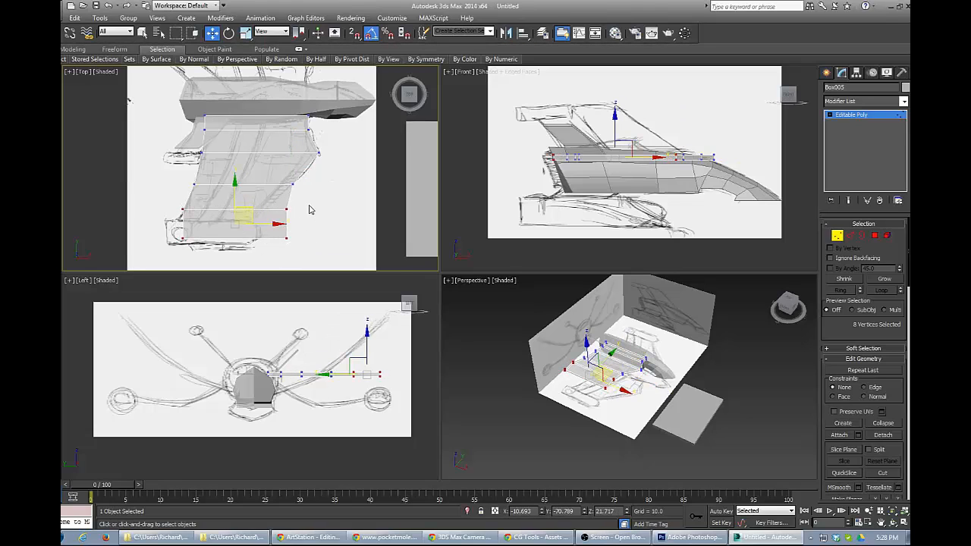
left_click_drag(308, 204, 274, 239)
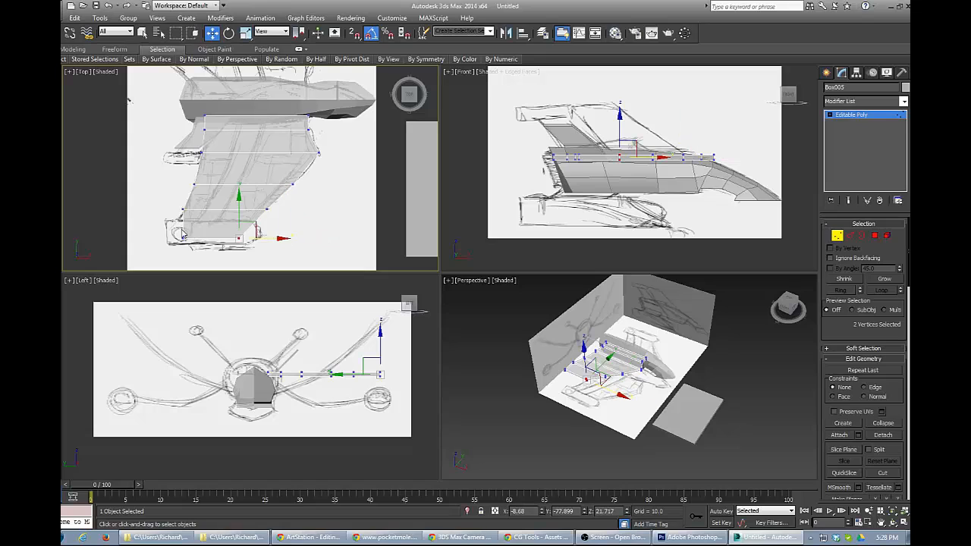
left_click_drag(176, 232, 195, 238)
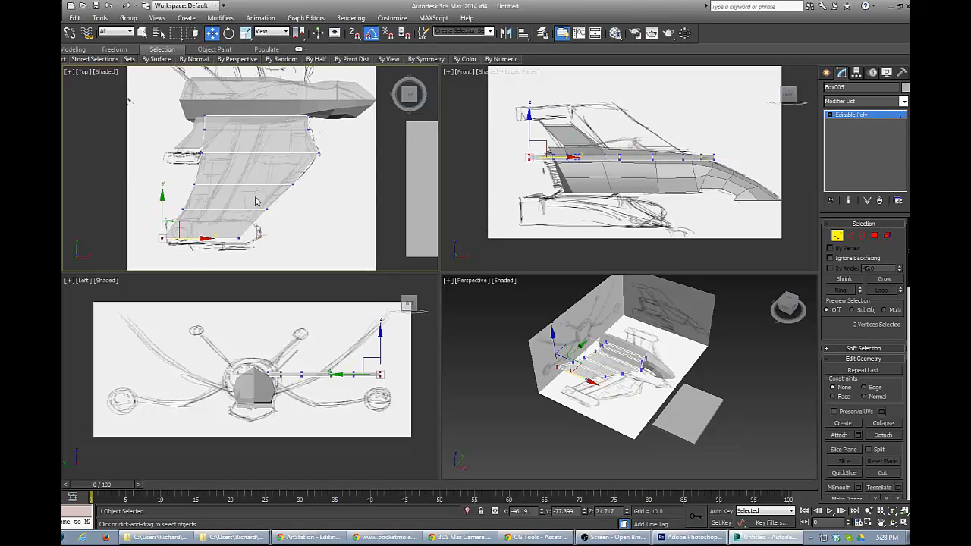
left_click(839, 233)
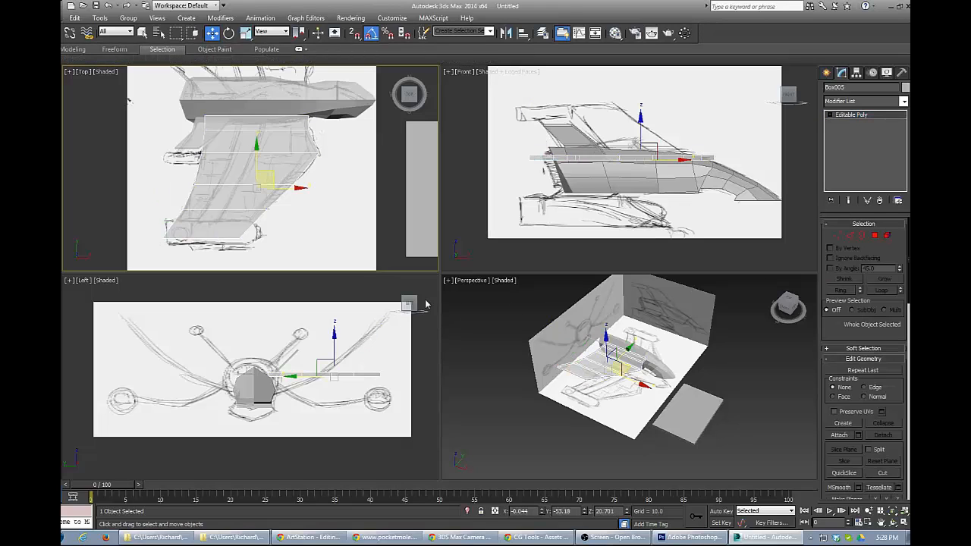
Try to tilt the whole wing element upward along the sketched wing line in the left view, and undo the rotation.
right_click(771, 258)
key("5")
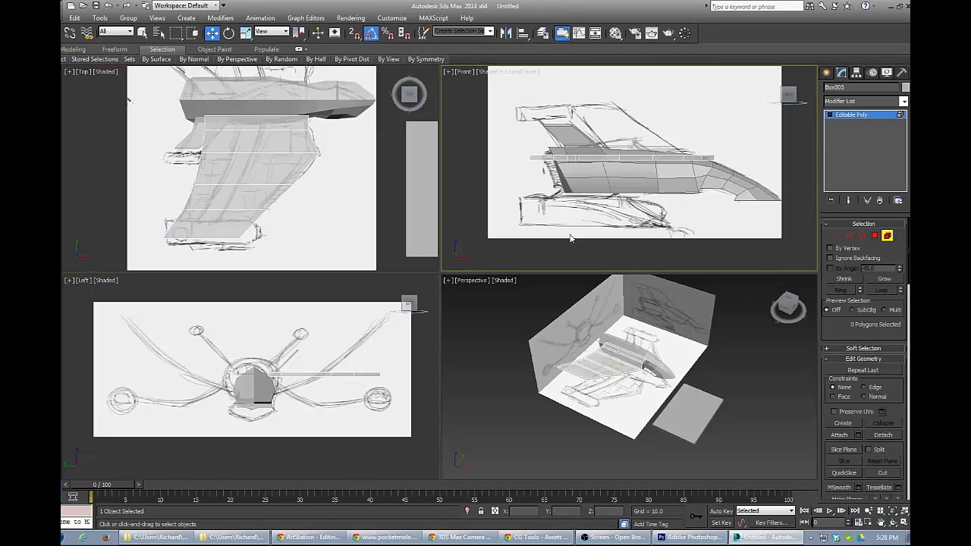
right_click(289, 372)
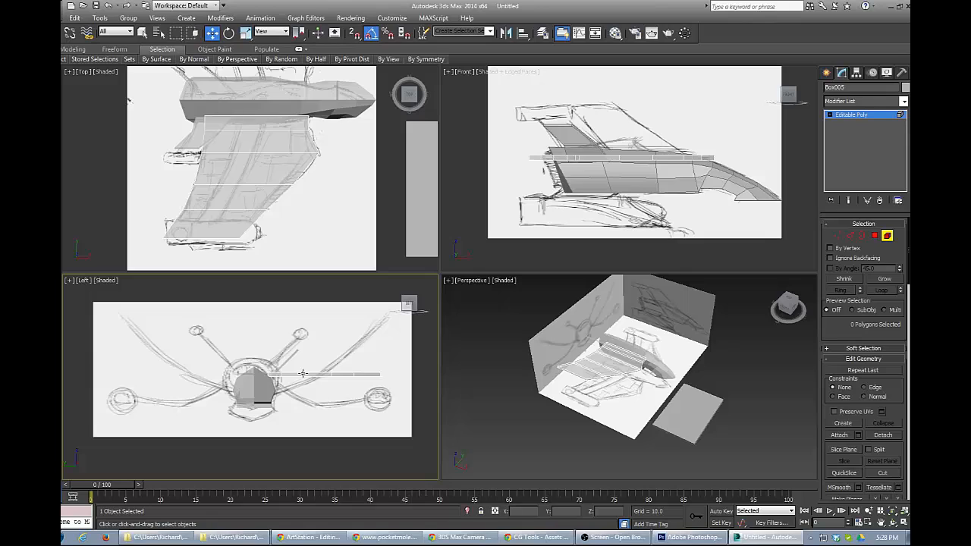
key("e")
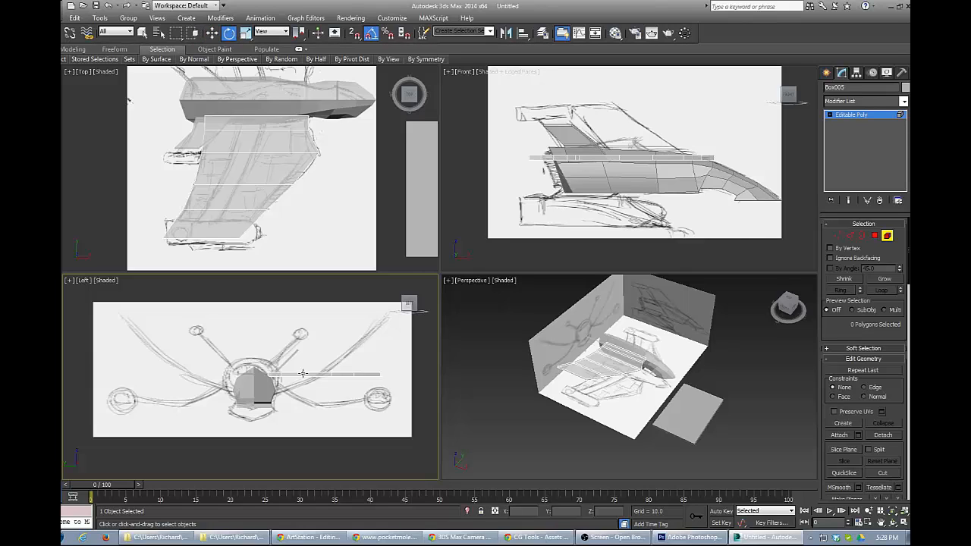
key("r")
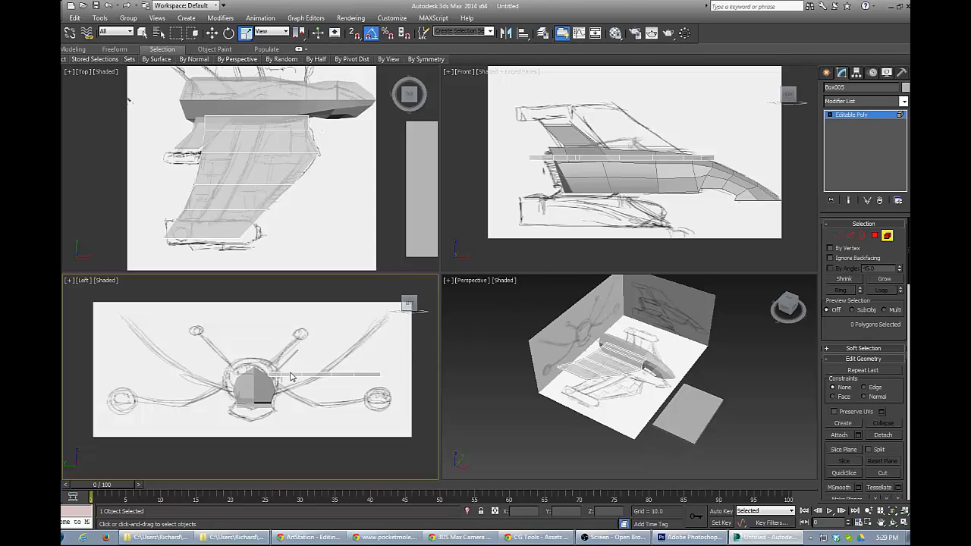
left_click(296, 376)
key("w")
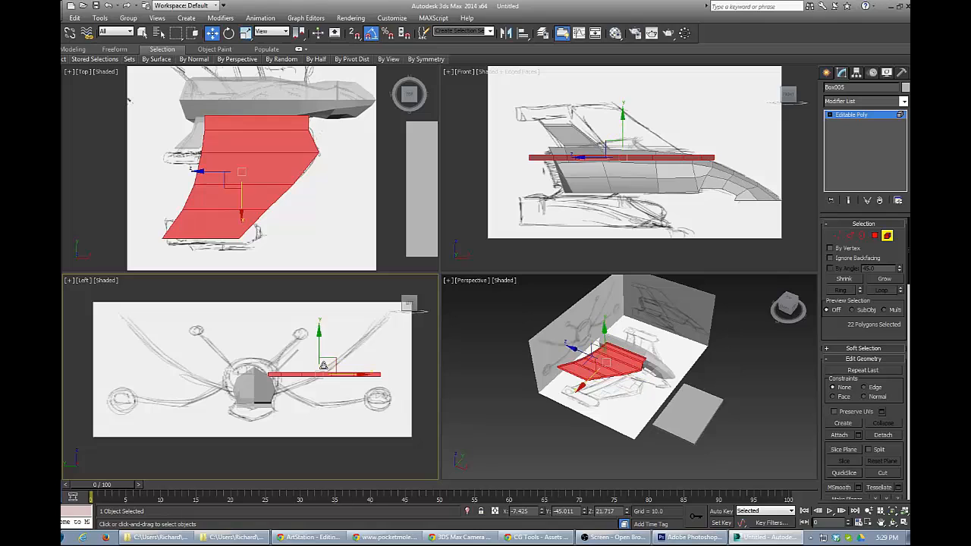
key("e")
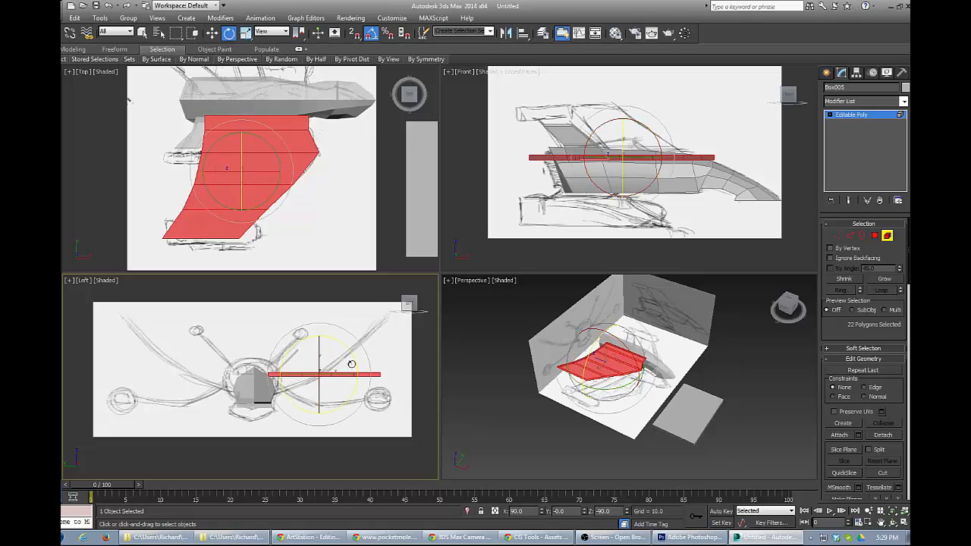
left_click_drag(353, 359, 349, 348)
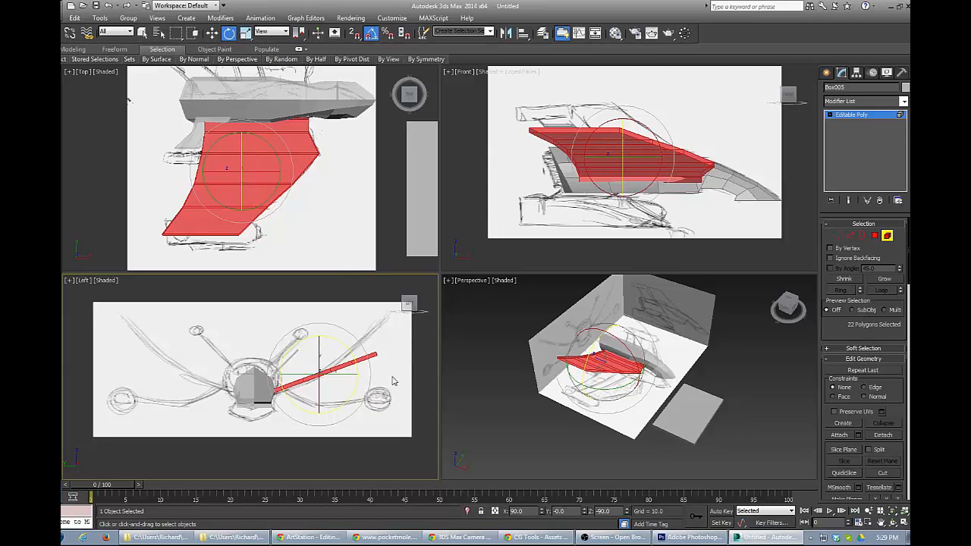
key("ctrl+z")
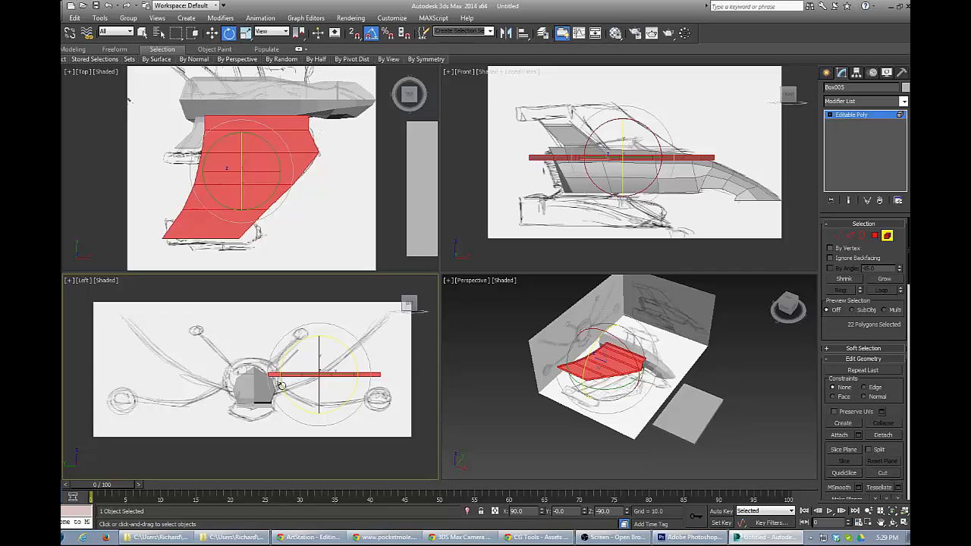
left_click(887, 236)
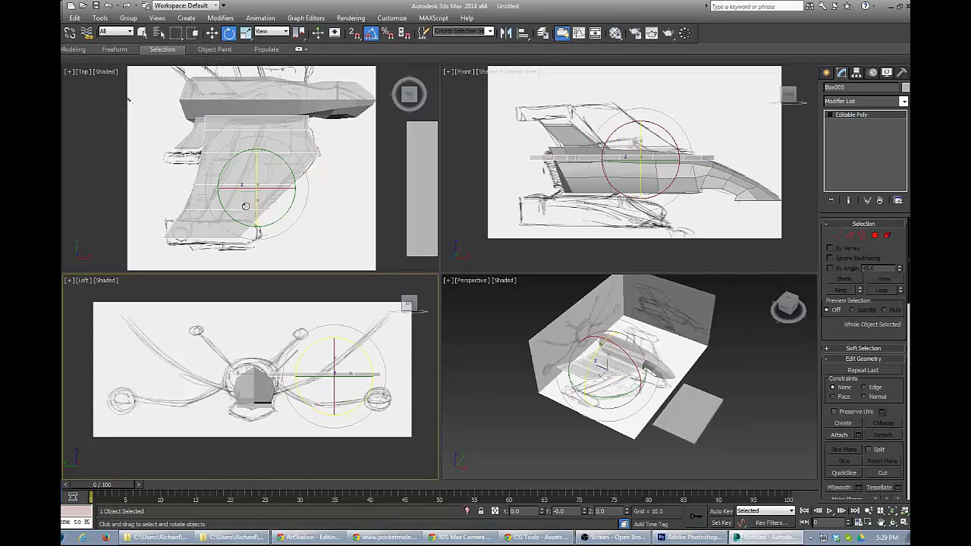
Select all the wing's edges running front to rear and connect them with two new edge loops along the span.
left_click(238, 159)
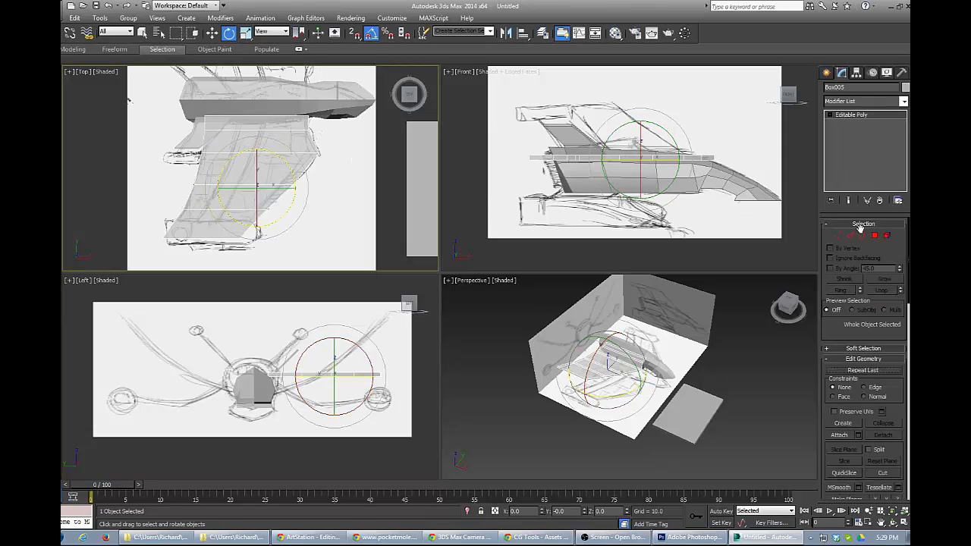
left_click(851, 235)
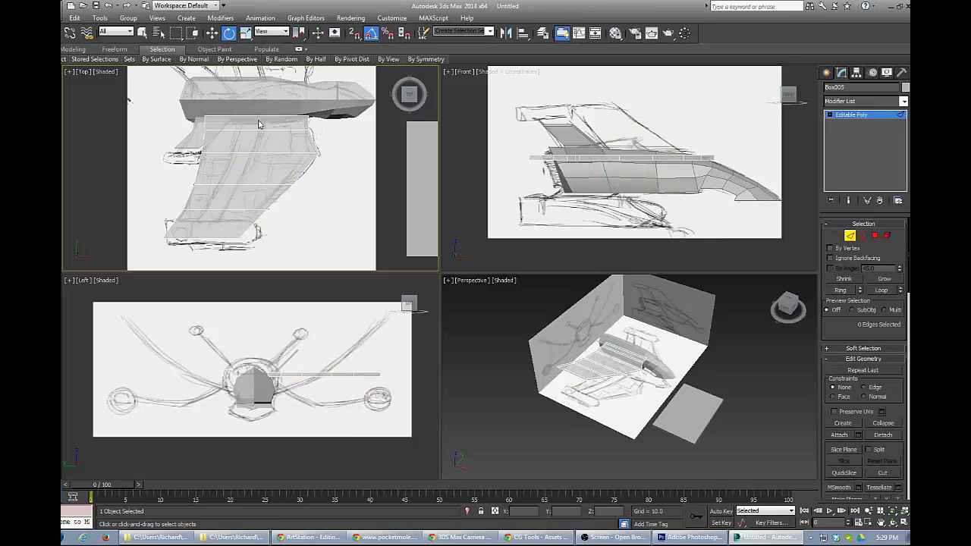
double_click(221, 249)
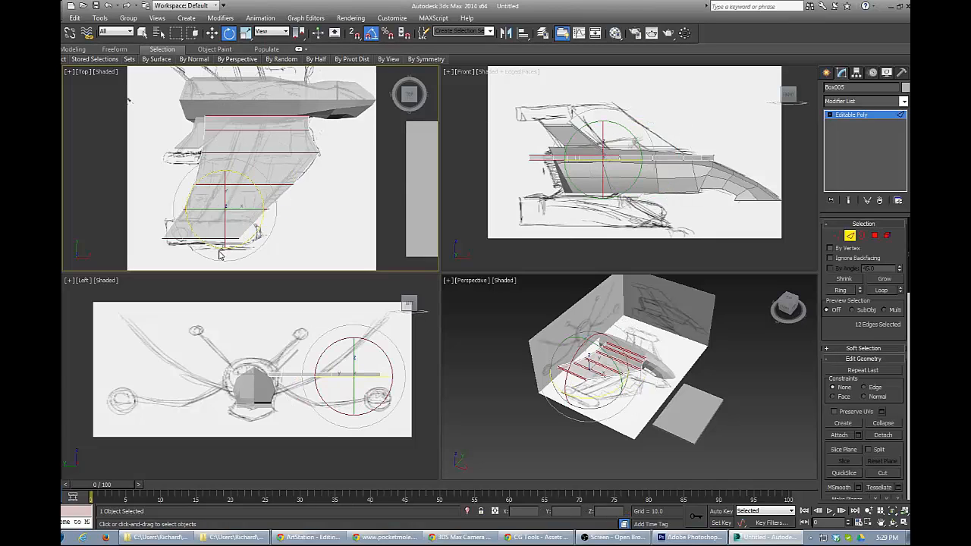
left_click(126, 289)
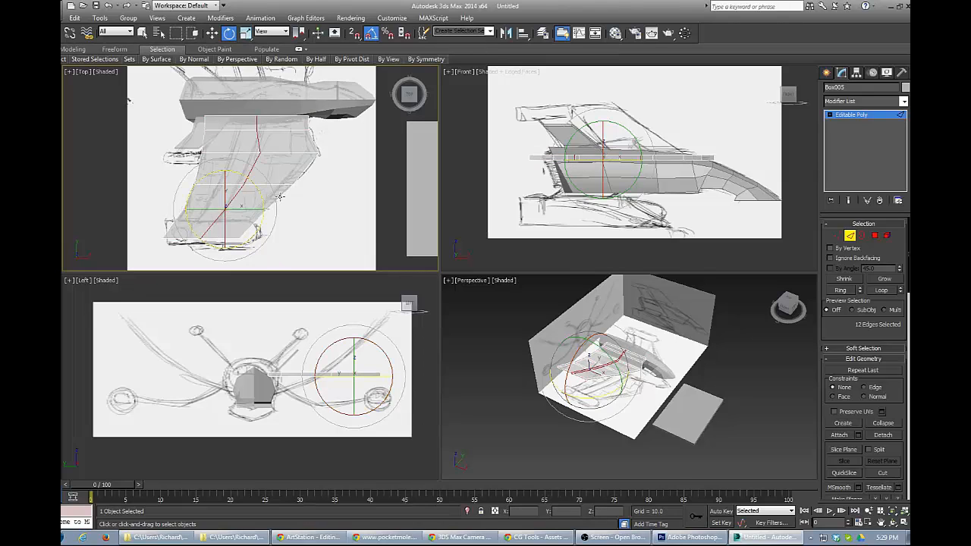
left_click(258, 175)
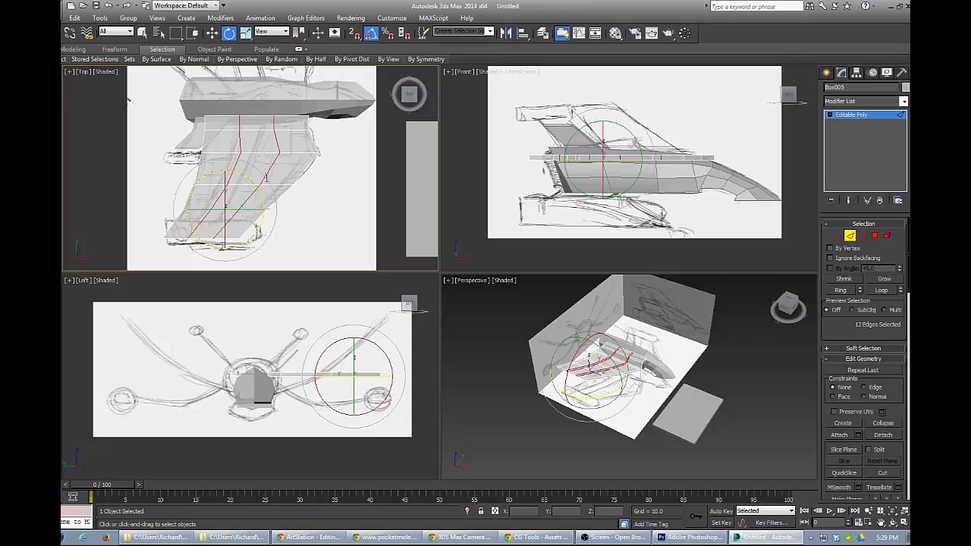
left_click(256, 224)
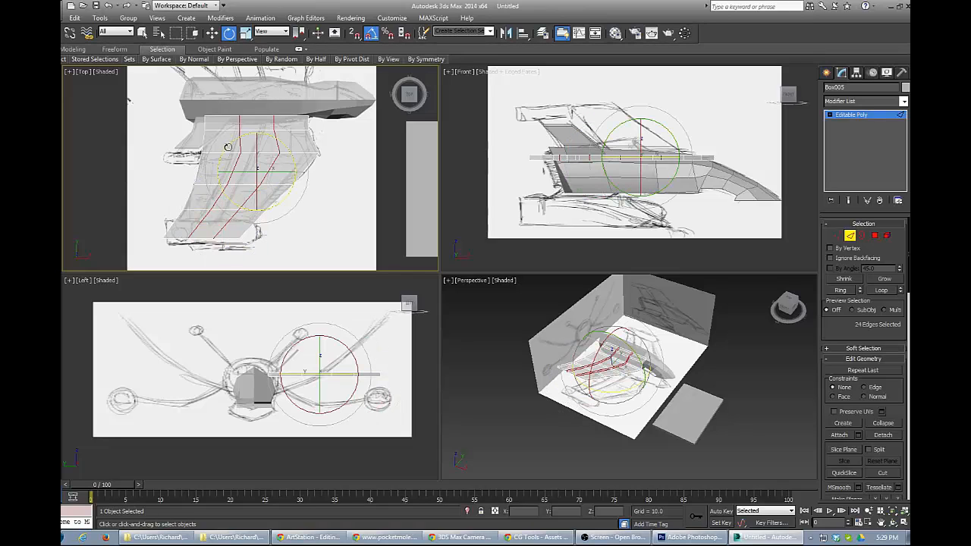
left_click(268, 171)
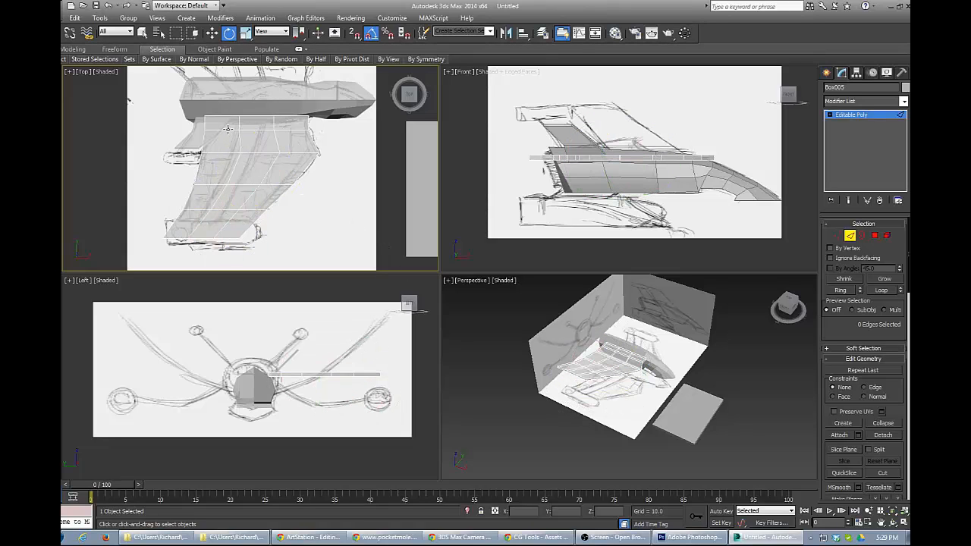
Shift vertices of the two new spanwise loops rearward to follow the sketch, placing the rear loop's tip vertices at X about -35.2.
key("1")
left_click_drag(233, 129, 264, 210)
key("w")
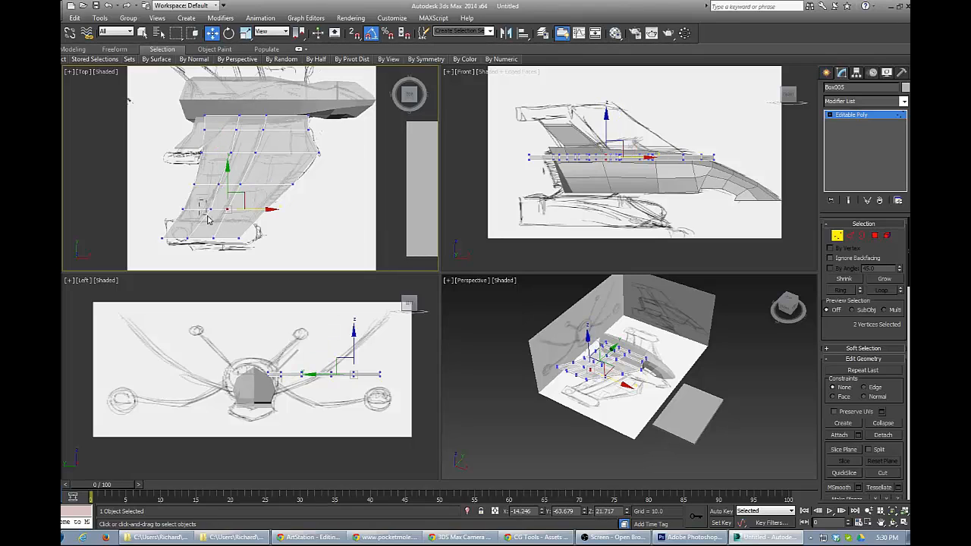
left_click_drag(207, 216, 245, 210)
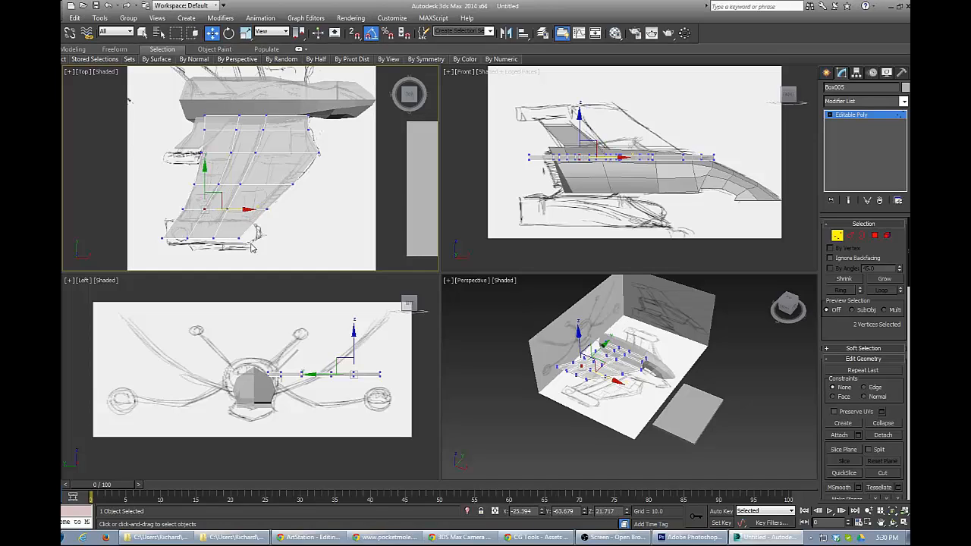
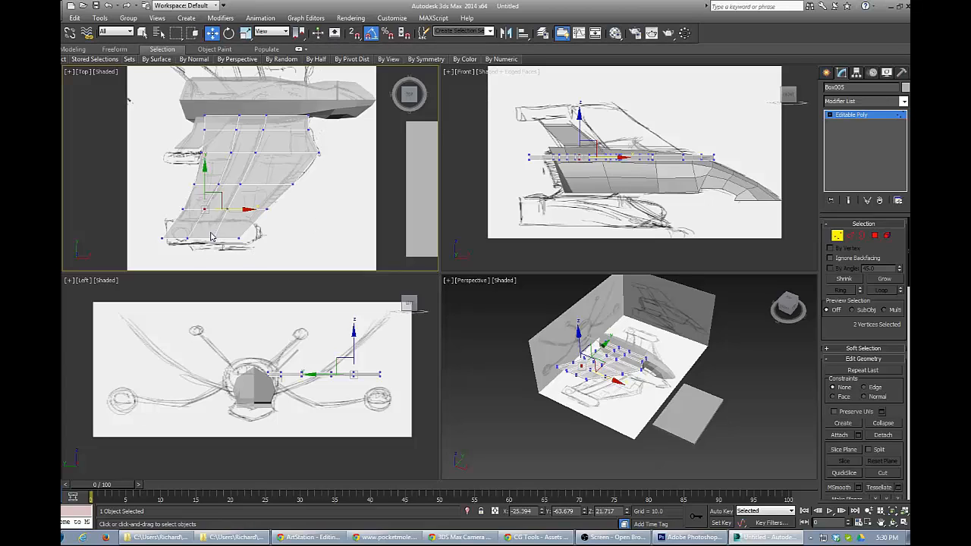
mouse_move(207, 231)
left_mouse_down()
mouse_move(222, 257)
mouse_move(239, 237)
mouse_move(214, 240)
left_mouse_up()
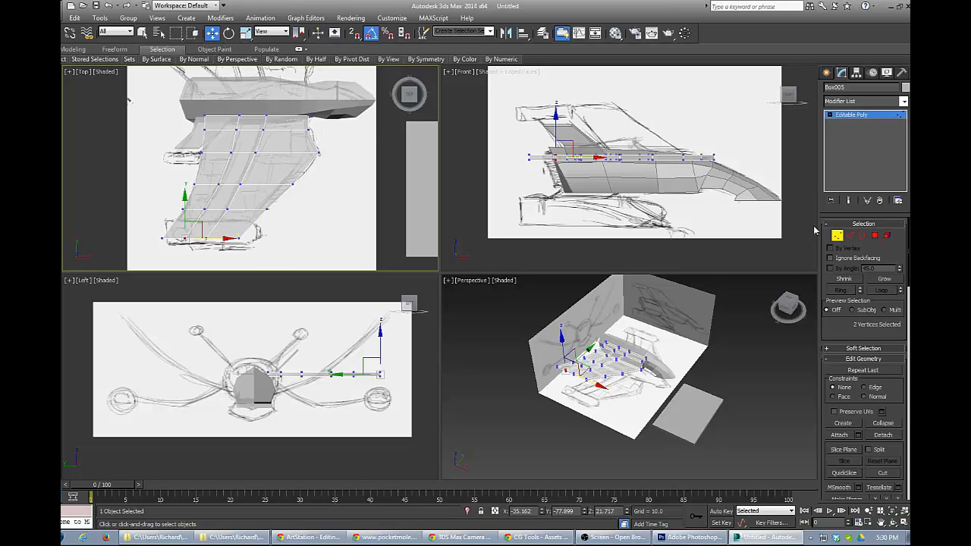
Select the entire wing as one element.
left_click(850, 235)
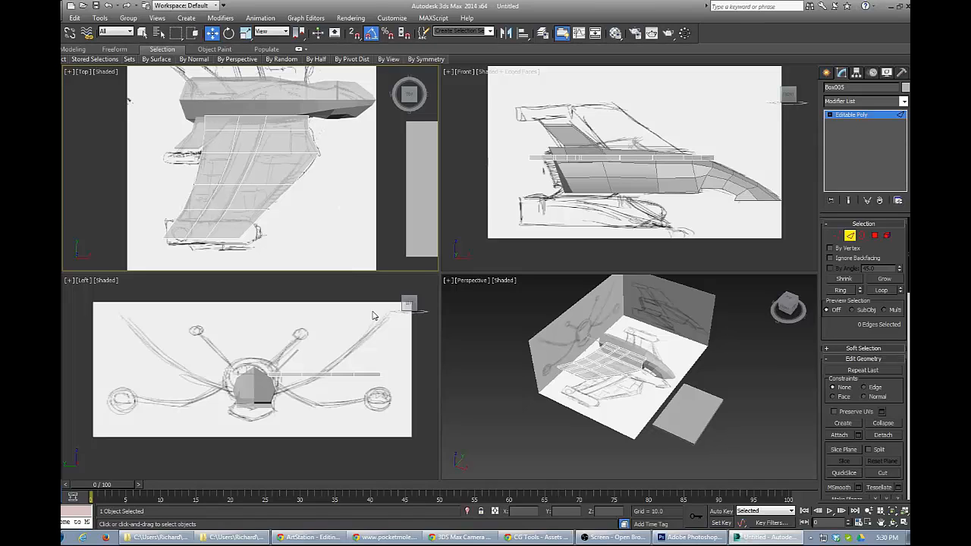
left_click(887, 235)
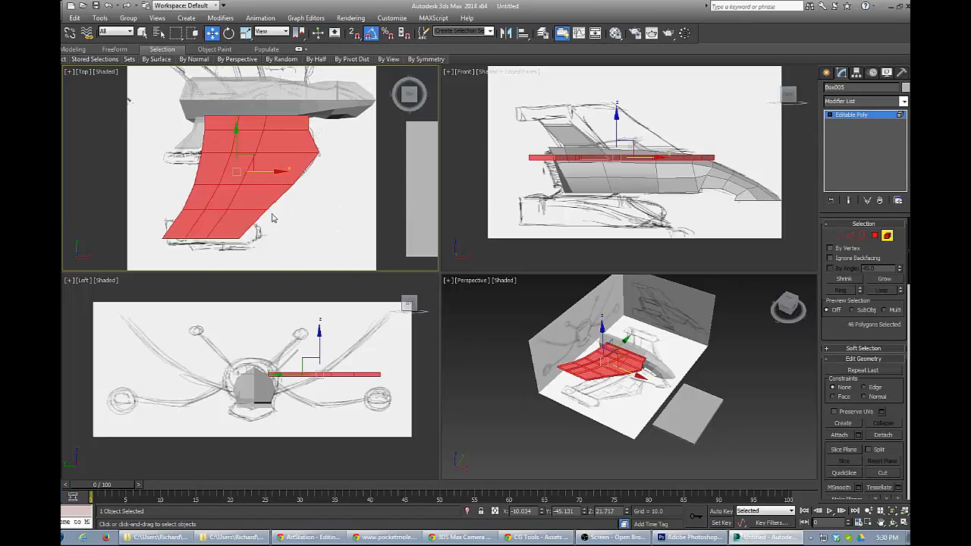
Rotate the selected wing element in the Left view so it slopes upward and outward like the sketched upper wing.
key("e")
left_click_drag(233, 164, 234, 143)
key("w")
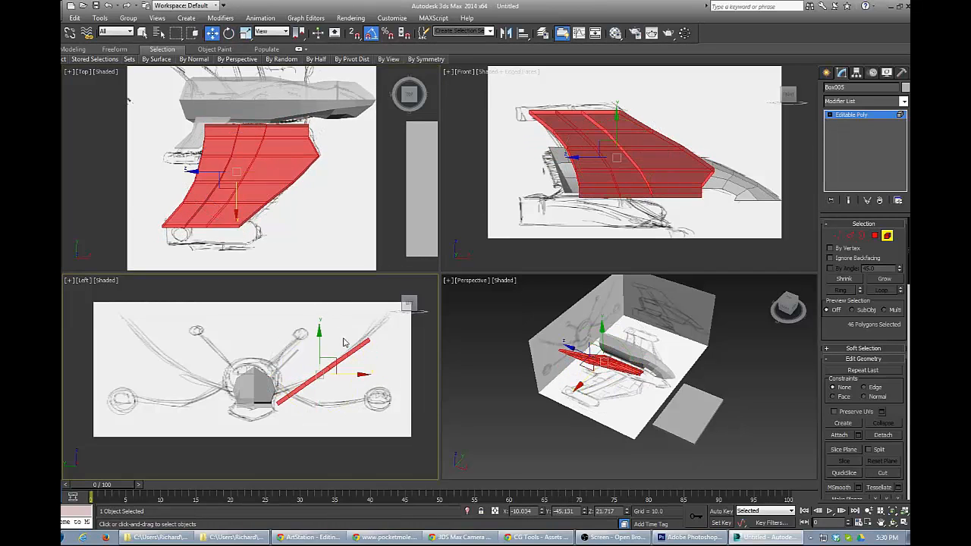
Reposition the wing's vertex rows in the Left view so the wing follows the sketched upward curve from hull to tip.
middle_click_drag(353, 400, 343, 372)
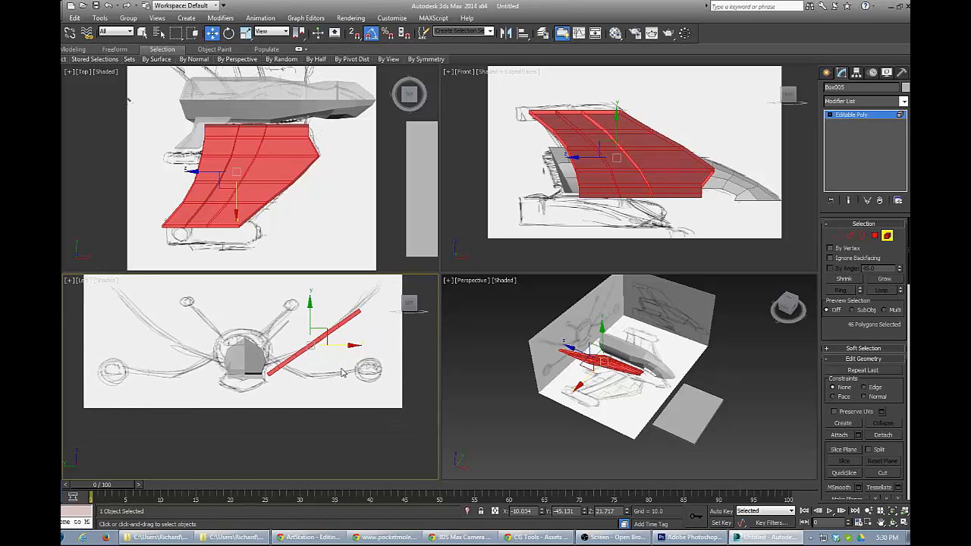
key("1")
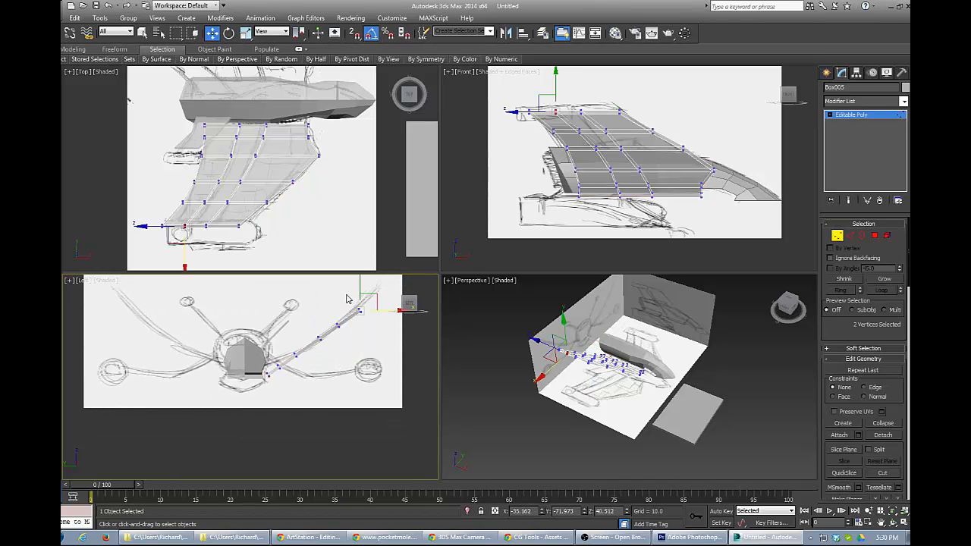
left_click_drag(355, 302, 376, 330)
left_click_drag(377, 298, 396, 272)
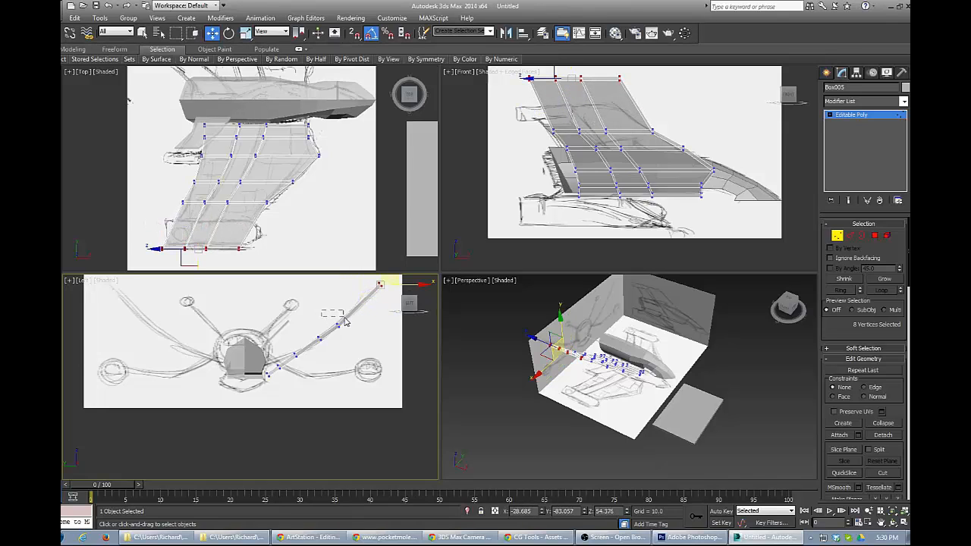
left_click_drag(351, 343, 371, 298)
mouse_move(316, 328)
left_mouse_down()
mouse_move(333, 350)
mouse_move(290, 347)
mouse_move(305, 364)
mouse_move(317, 342)
left_mouse_up()
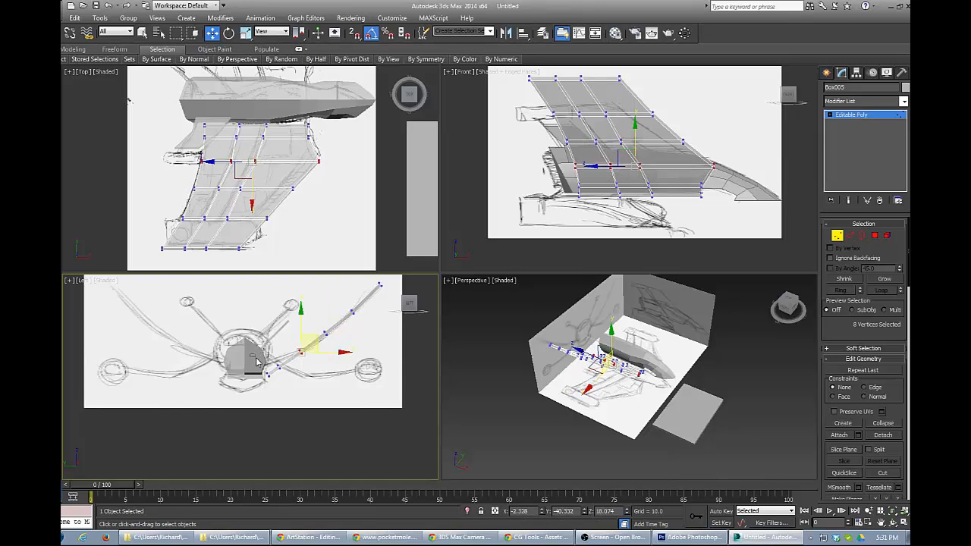
left_click_drag(253, 355, 287, 394)
mouse_move(288, 357)
left_mouse_down()
mouse_move(289, 347)
mouse_move(263, 367)
mouse_move(274, 379)
mouse_move(280, 356)
left_mouse_up()
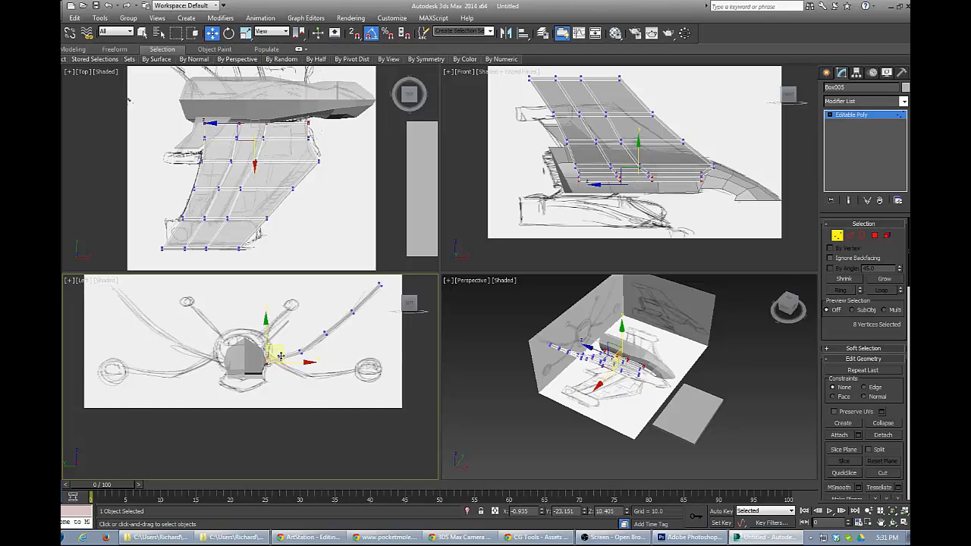
Adjust the wing's interior vertices in the Top view to even out the lengthwise edge flow, and leave vertex editing.
right_click(237, 187)
left_click_drag(237, 183, 262, 220)
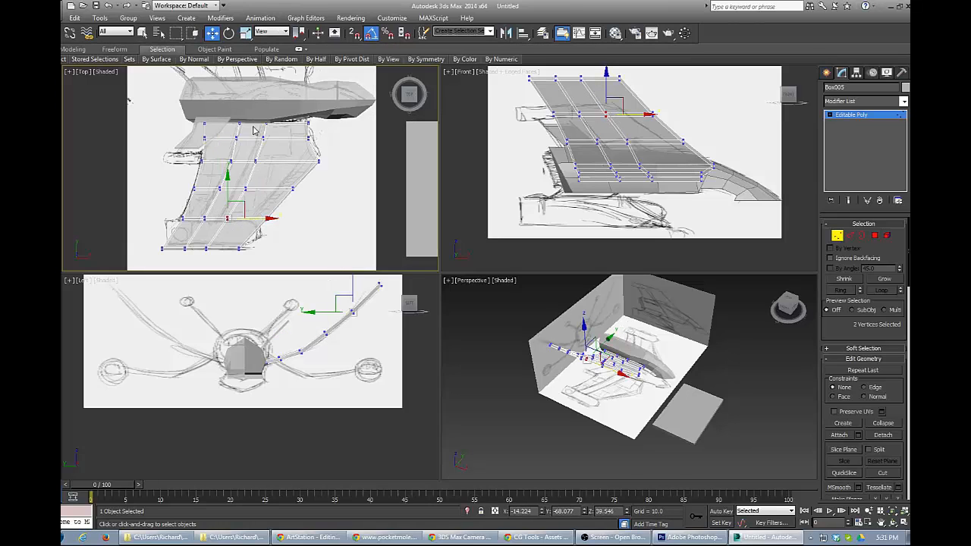
left_click_drag(253, 126, 290, 140)
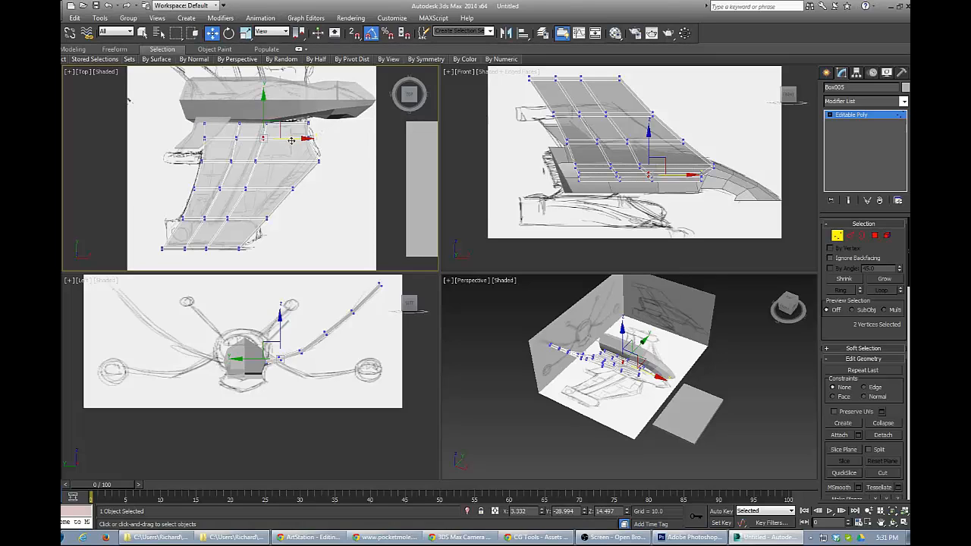
left_click(837, 238)
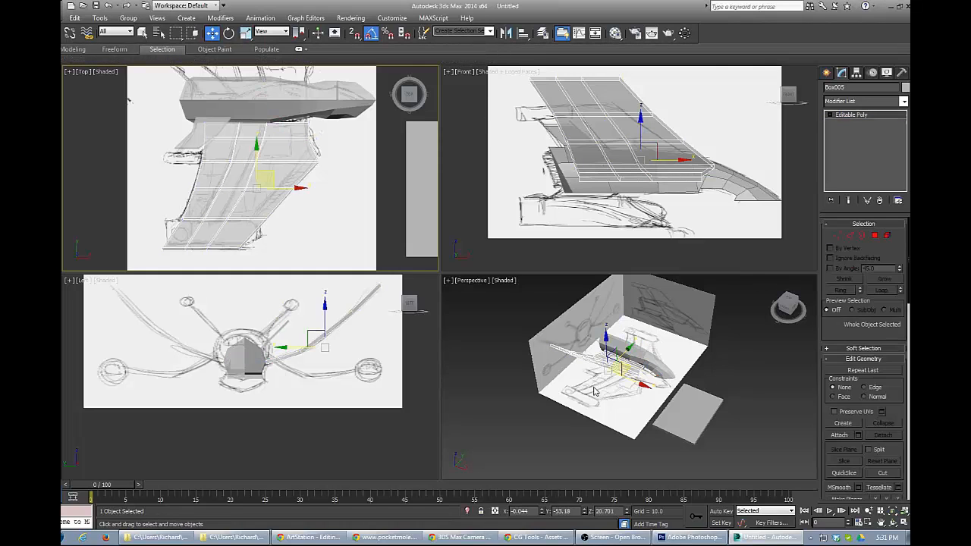
Move the spare box beside the hull beneath the wing and make it see-through.
left_click(667, 418)
left_click_drag(666, 416, 639, 392)
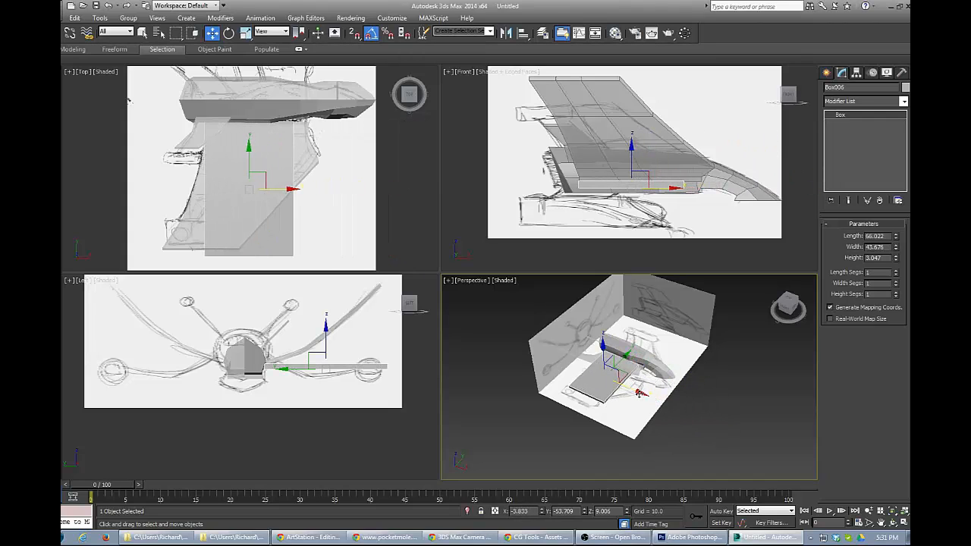
key("alt+x")
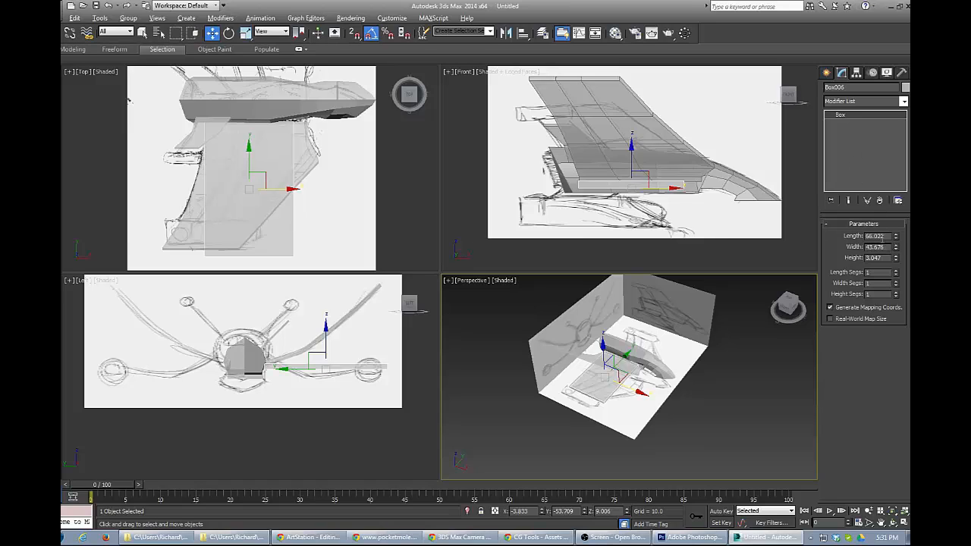
Set the box to length 67.343, width 13.976 and 3 length segments, and convert it to Editable Poly.
left_click_drag(895, 242, 896, 283)
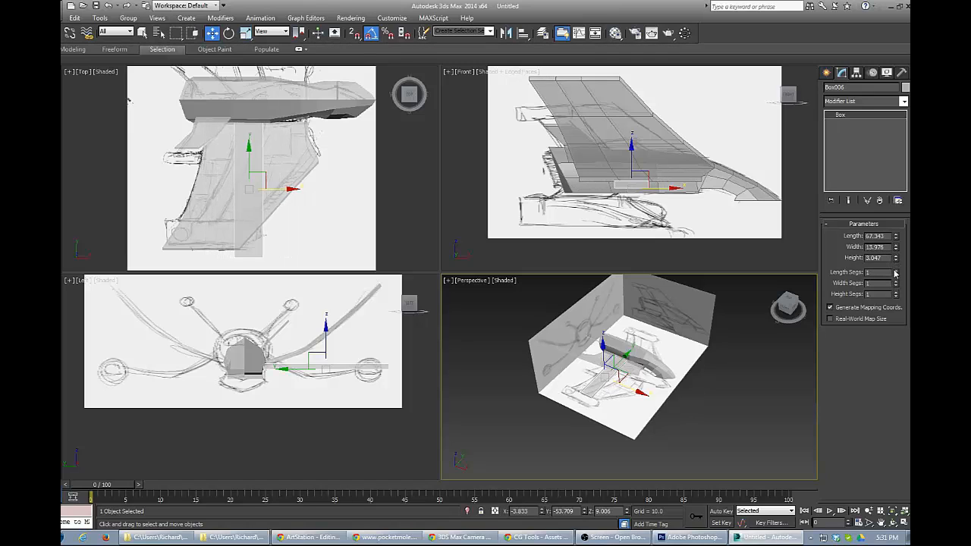
left_click(896, 270)
left_click(896, 271)
right_click(839, 116)
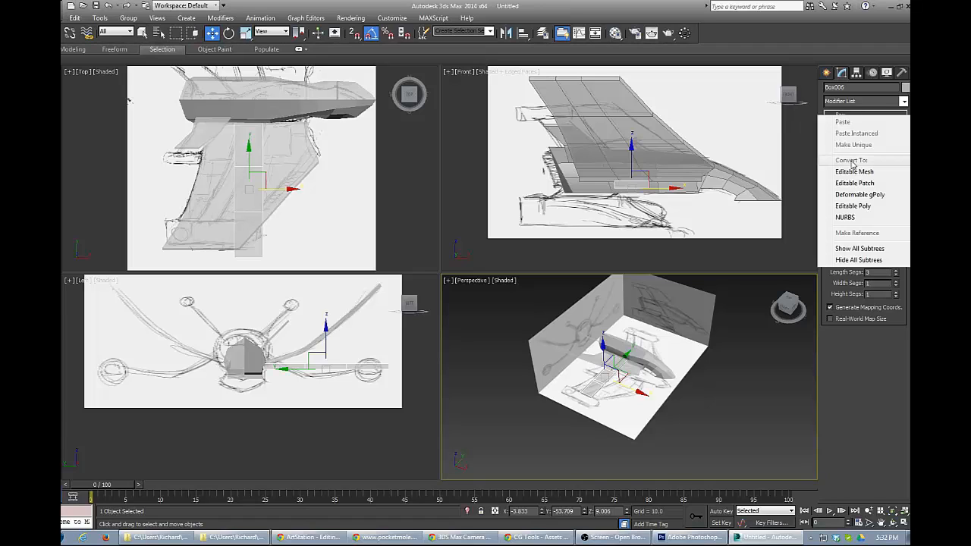
left_click(844, 202)
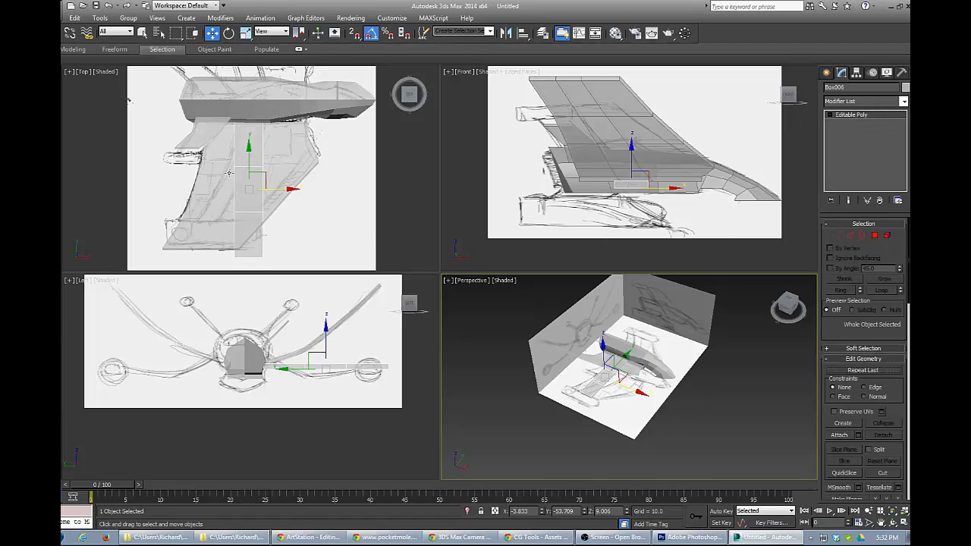
Shift the strut's middle and outer vertex rows rearward in the Top view so the strut sweeps back from the hull.
left_click(837, 235)
left_click_drag(219, 150, 286, 167)
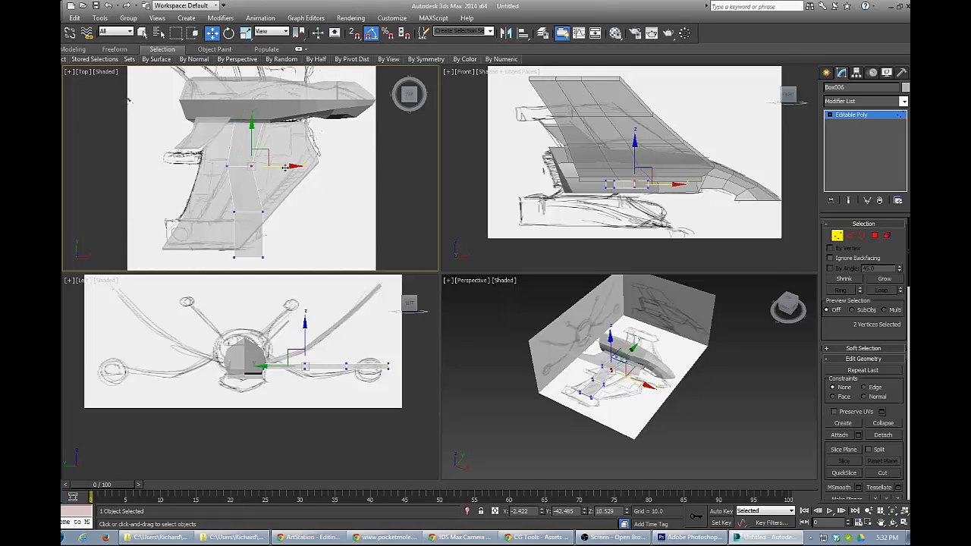
left_click_drag(216, 212, 241, 214)
left_click_drag(284, 246, 210, 262)
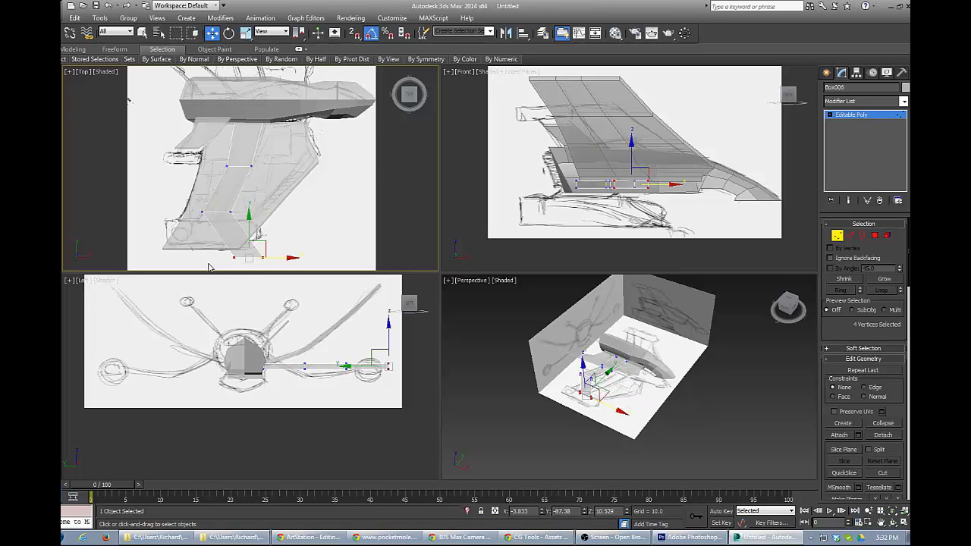
left_click_drag(273, 259, 208, 275)
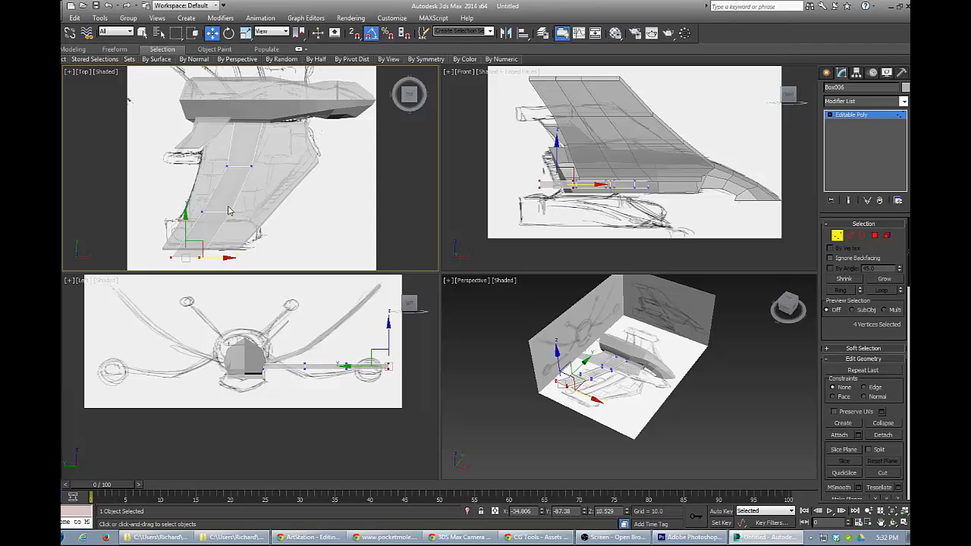
left_click_drag(194, 155, 262, 168)
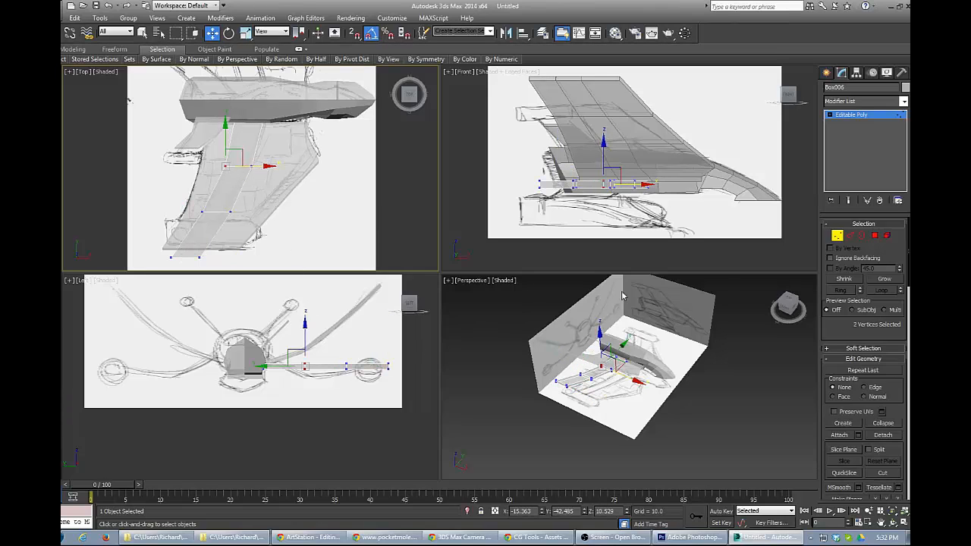
Raise the strut's inner end and reposition its other vertex rows in the Left view to follow the sketched bent lower arm.
left_click_drag(231, 354, 276, 385)
left_click_drag(263, 334, 263, 315)
left_click_drag(299, 355, 315, 384)
left_click_drag(302, 339, 326, 364)
left_click_drag(382, 336, 384, 355)
Realign the strut's middle and outer vertex rows sideways in the Top view to even out its backward sweep.
left_click_drag(189, 161, 286, 170)
left_click_drag(245, 146, 283, 137)
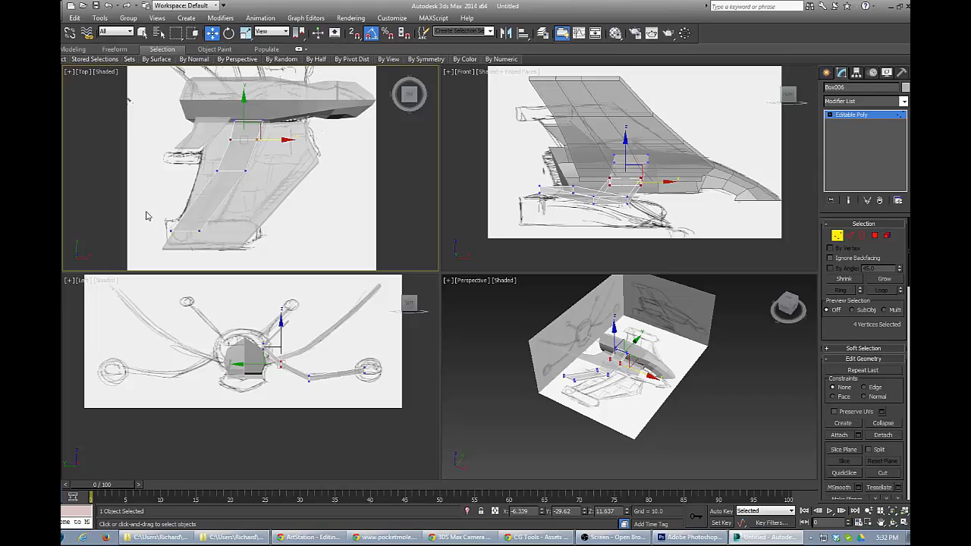
left_click_drag(147, 216, 232, 222)
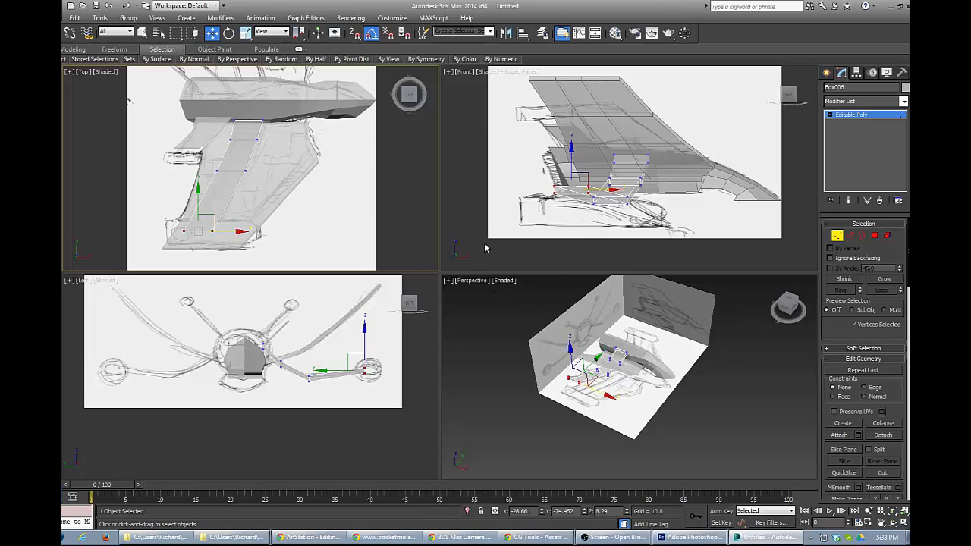
Delete the strut's end polygon facing the hull and leave polygon editing.
middle_click_drag(637, 381, 604, 348, "alt")
scroll(617, 372, "up", 5)
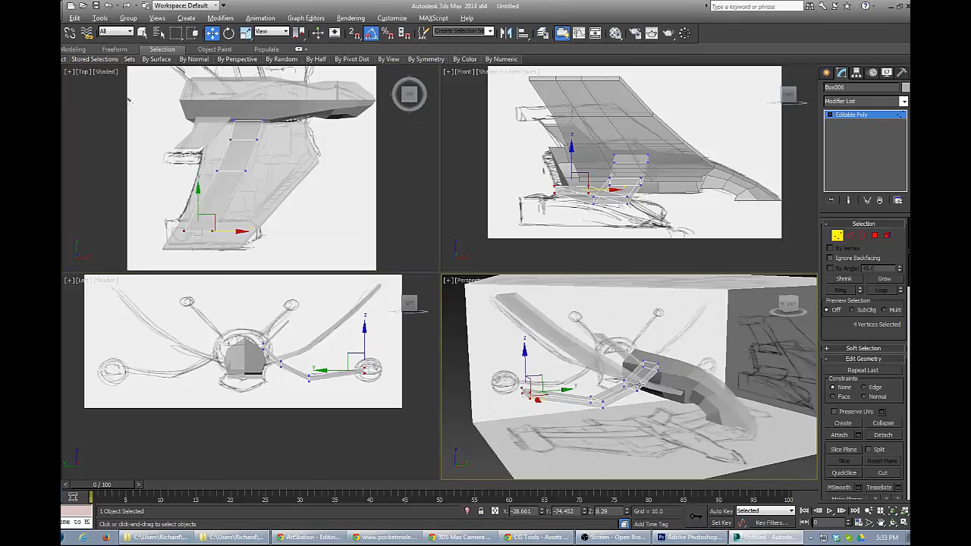
mouse_move(639, 387)
middle_mouse_down("alt")
mouse_move(662, 429)
mouse_move(558, 381)
mouse_move(644, 398)
mouse_move(738, 391)
mouse_move(639, 416)
mouse_move(659, 397)
middle_mouse_up("alt")
scroll(664, 380, "up", 3)
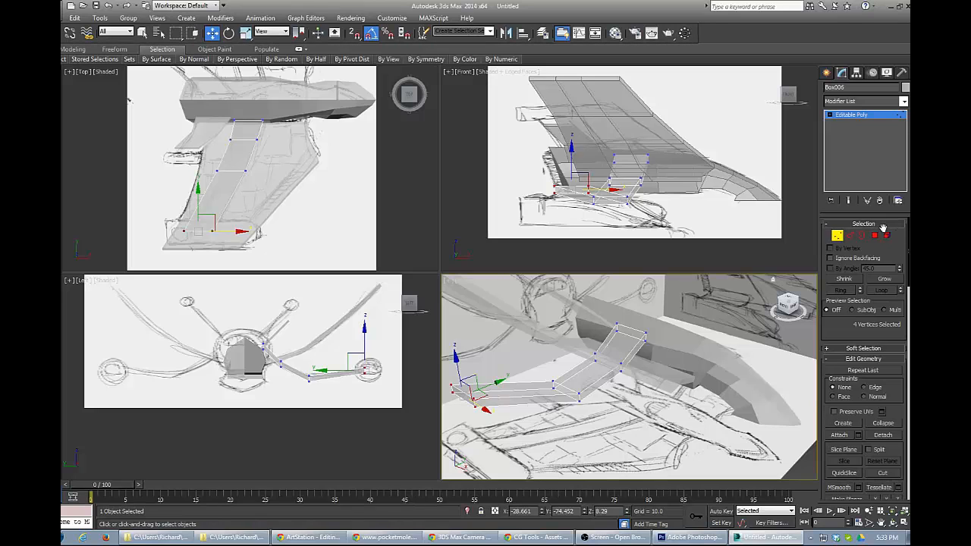
left_click(875, 235)
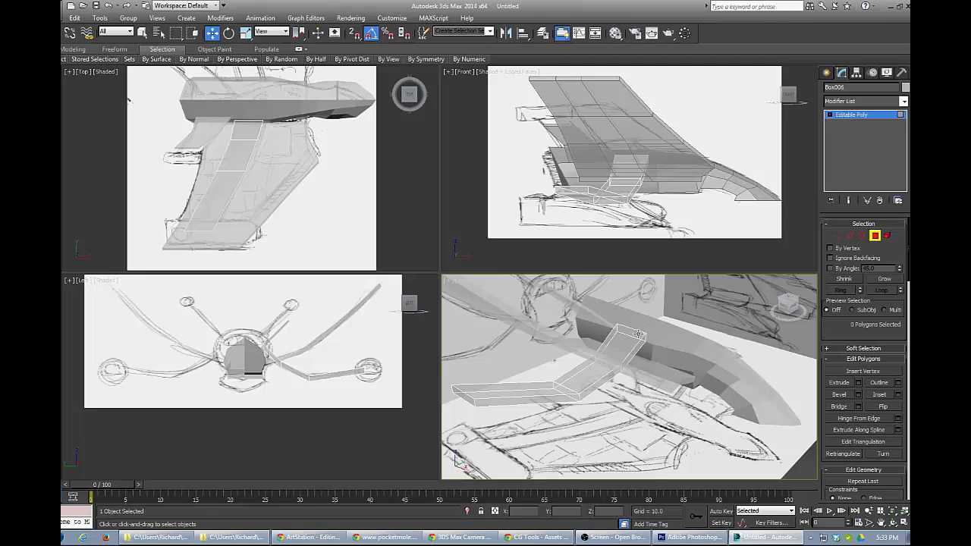
left_click(639, 333)
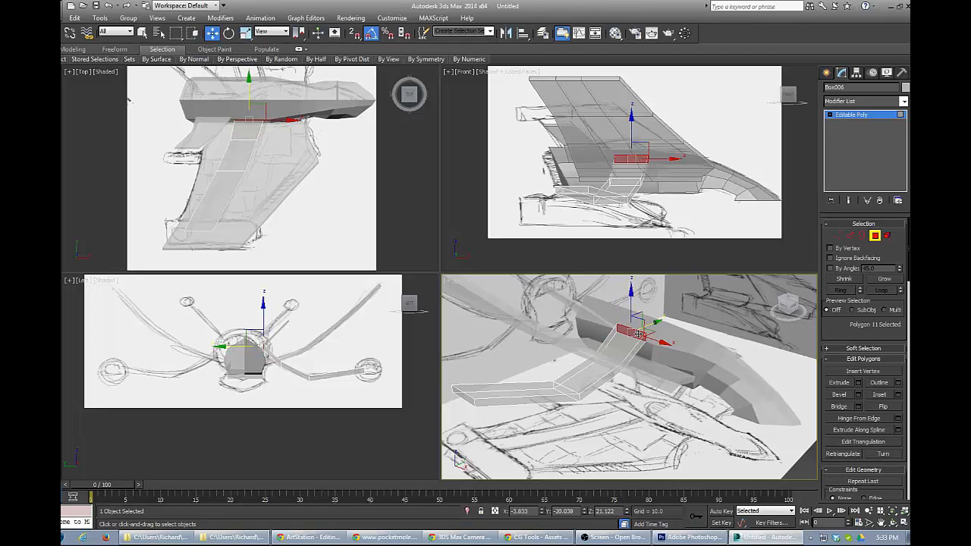
key("Delete")
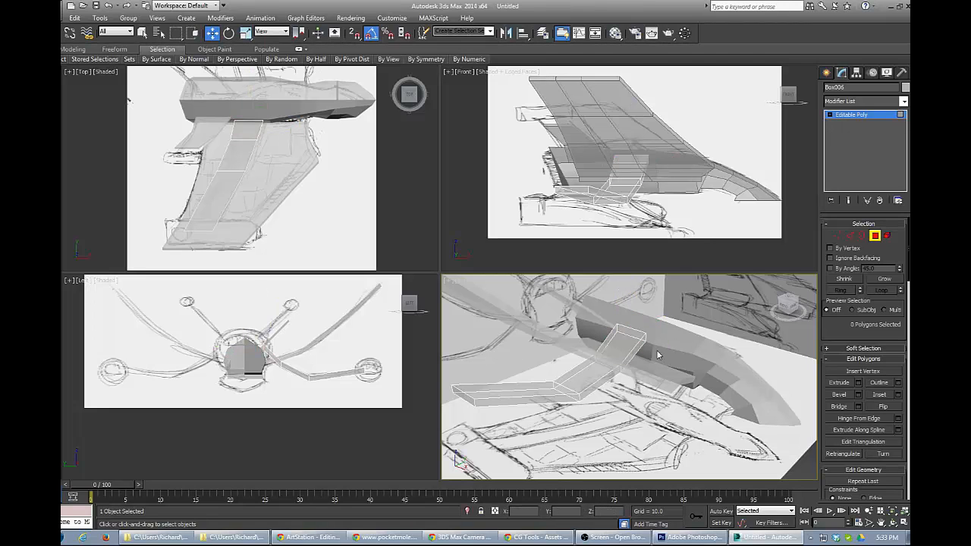
middle_click_drag(689, 352, 679, 367, "alt")
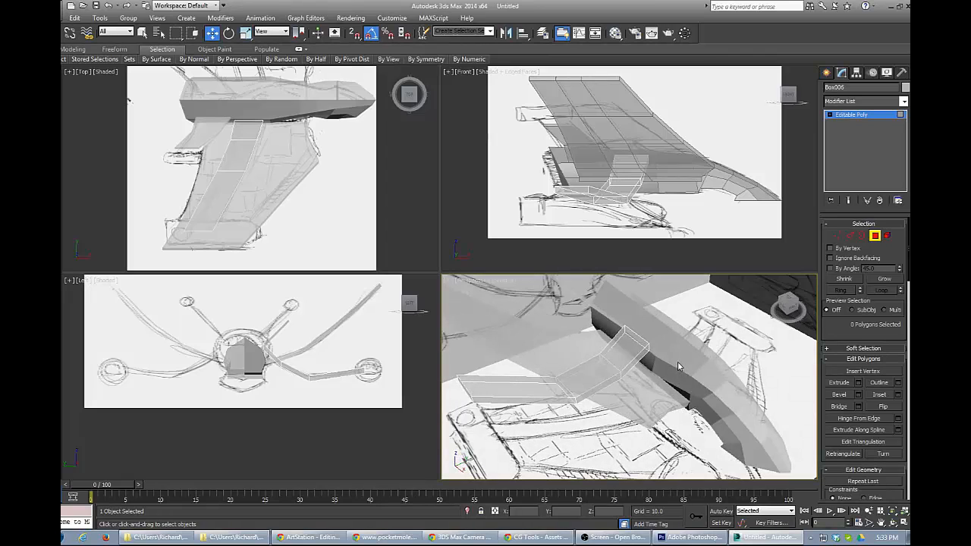
left_click(875, 236)
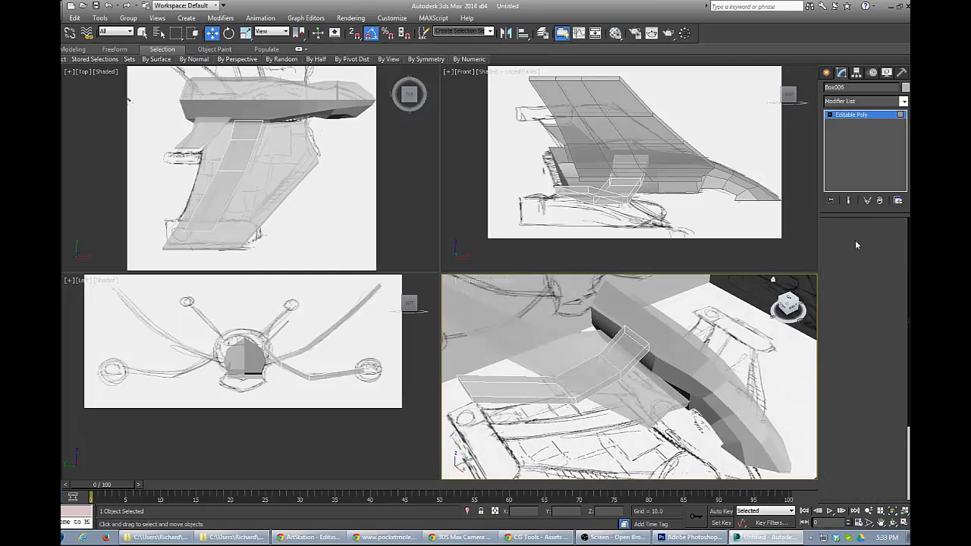
Select the hull's entire polygon element and auto-smooth it with a threshold of 180.
left_click(682, 364)
middle_click_drag(677, 374, 632, 365, "alt")
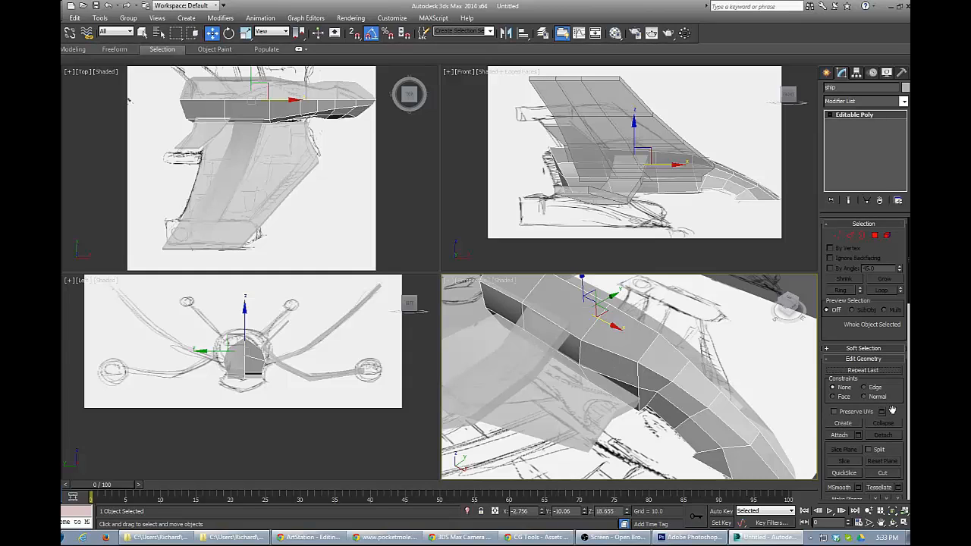
left_click_drag(896, 411, 895, 332)
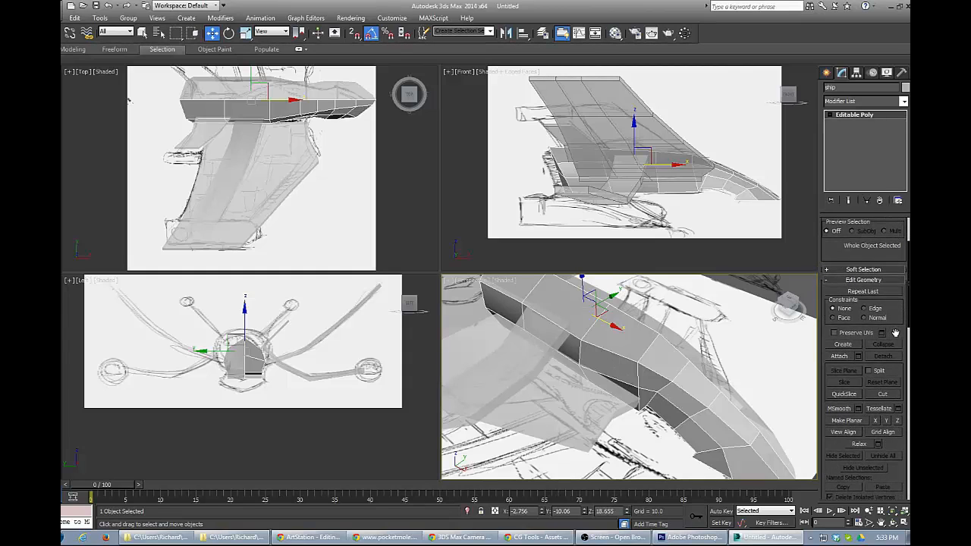
key("4")
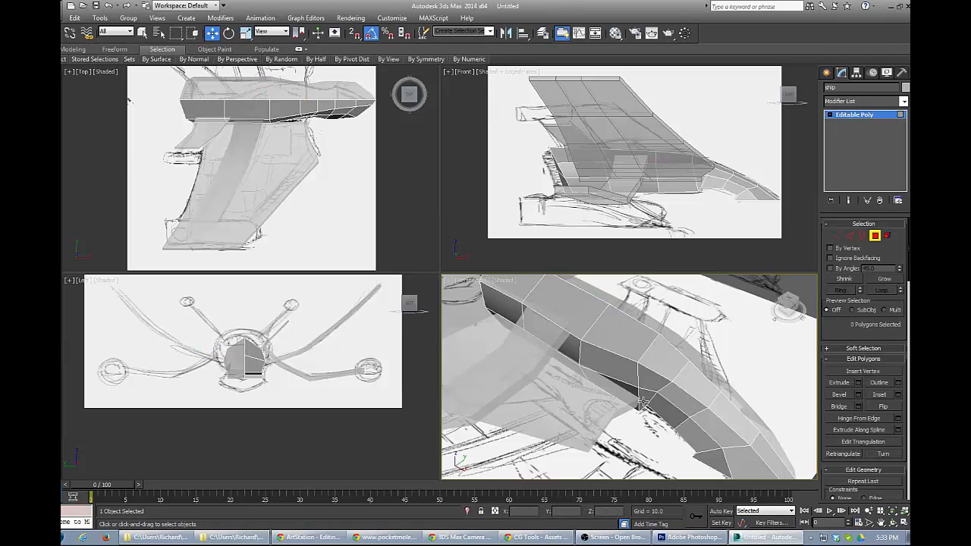
key("5")
left_click(657, 380)
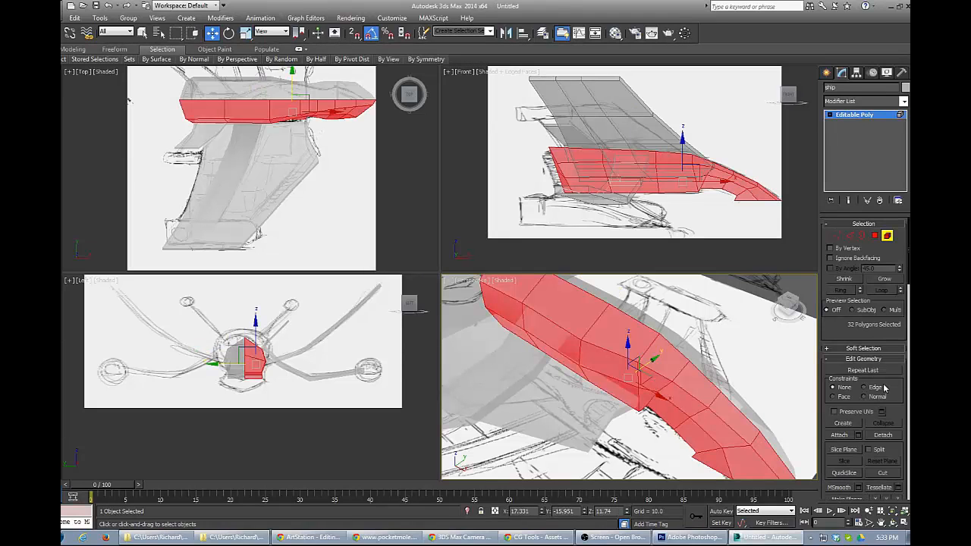
scroll(891, 407, "down", 15)
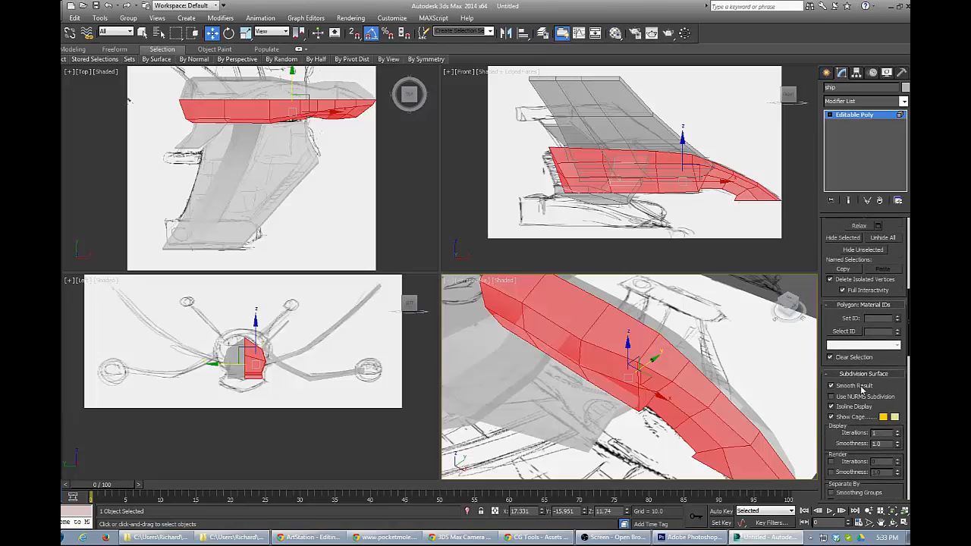
scroll(862, 389, "down", 8)
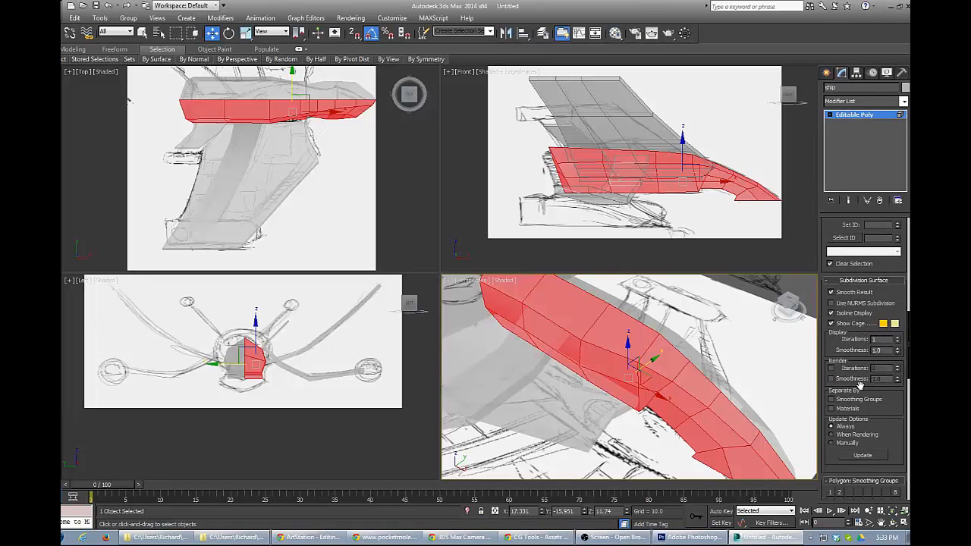
scroll(860, 386, "down", 3)
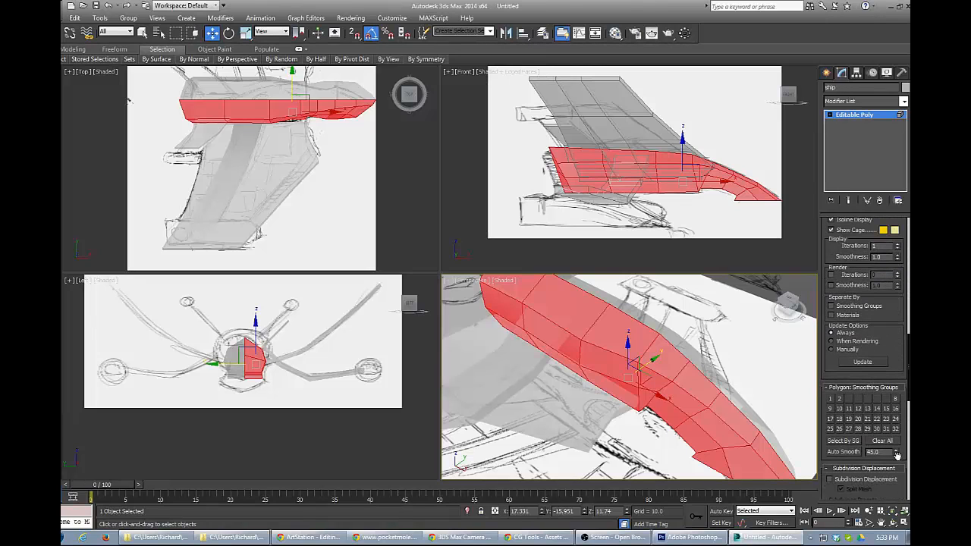
left_click_drag(896, 455, 887, 320)
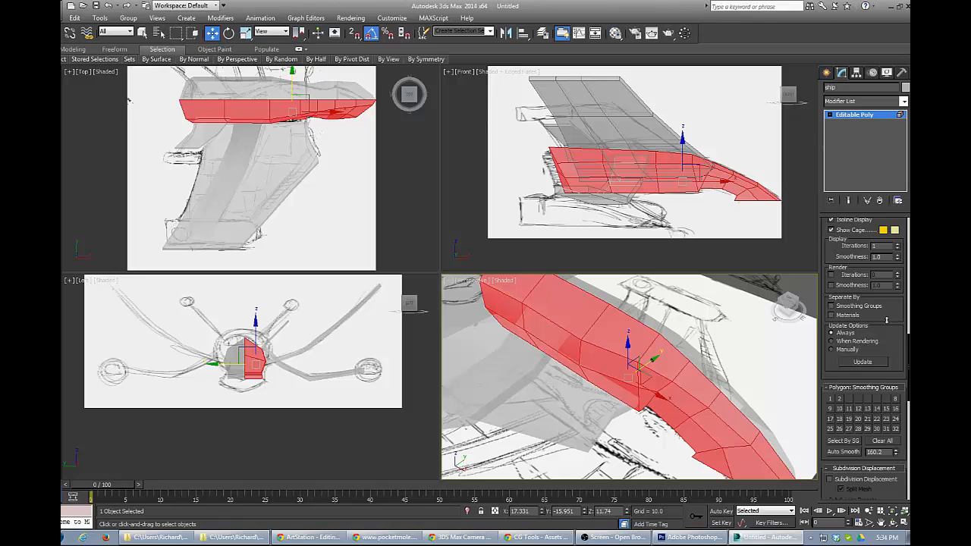
left_click(849, 451)
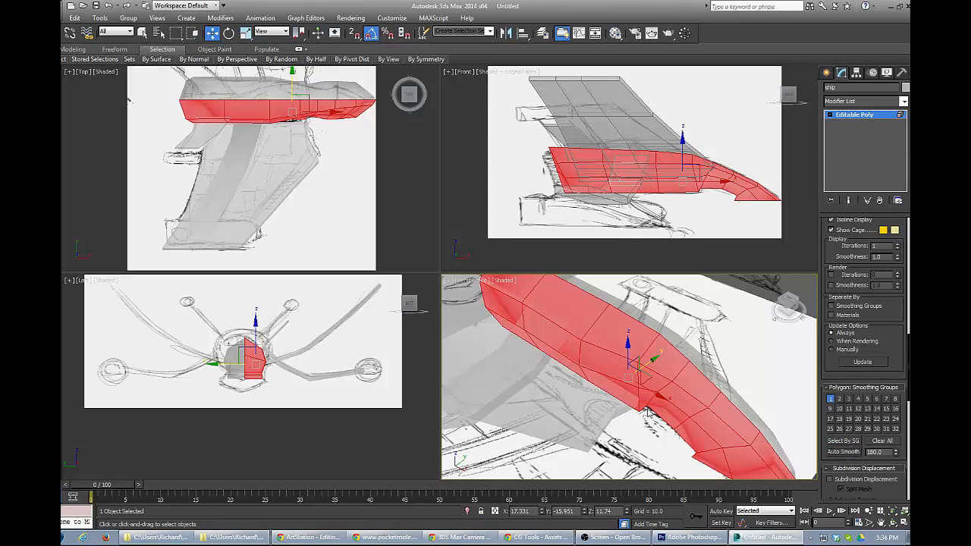
Connect the ring of cross edges along the hull's upper side with a new lengthwise edge loop, slid towards the outer shoulder.
middle_click_drag(650, 413, 615, 402, "alt")
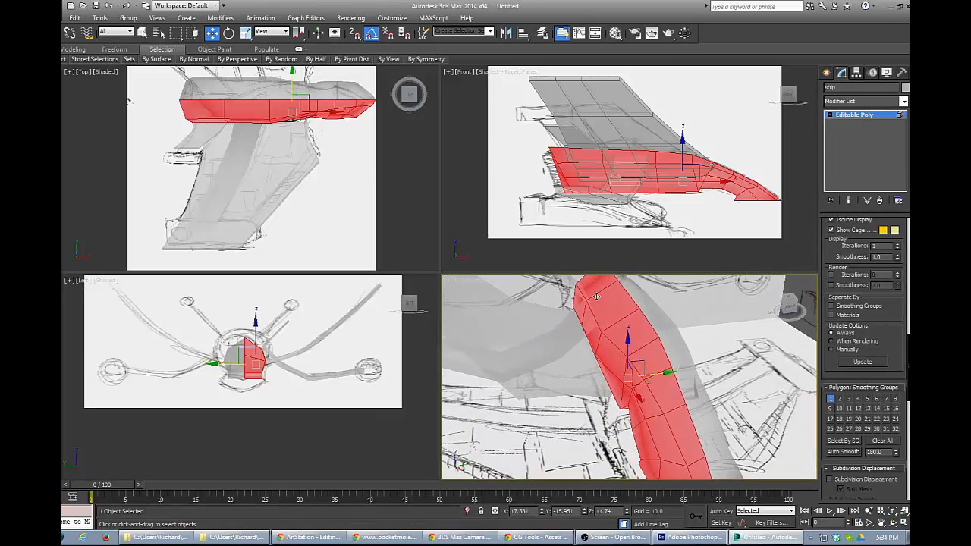
middle_click_drag(604, 313, 600, 387, "alt")
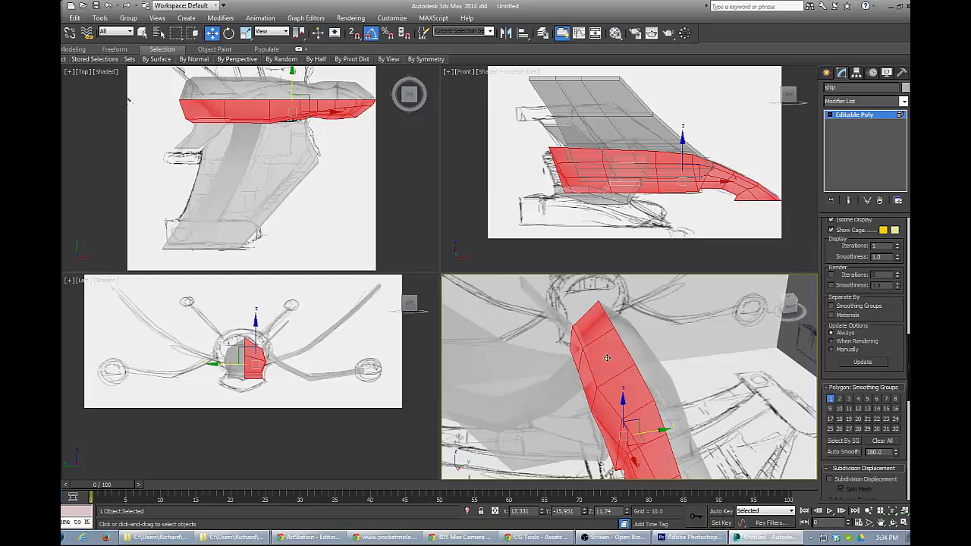
key("2")
double_click(602, 334)
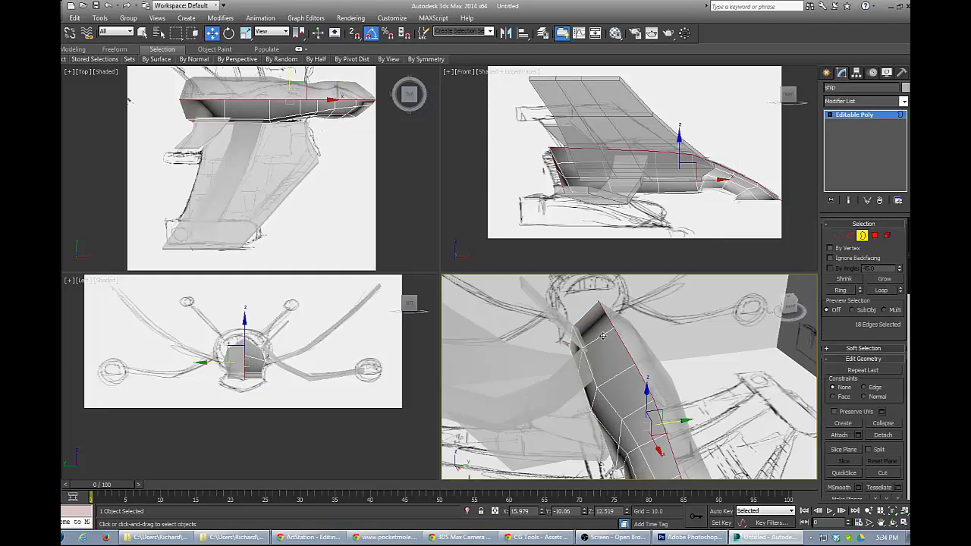
key("2")
left_click(601, 334)
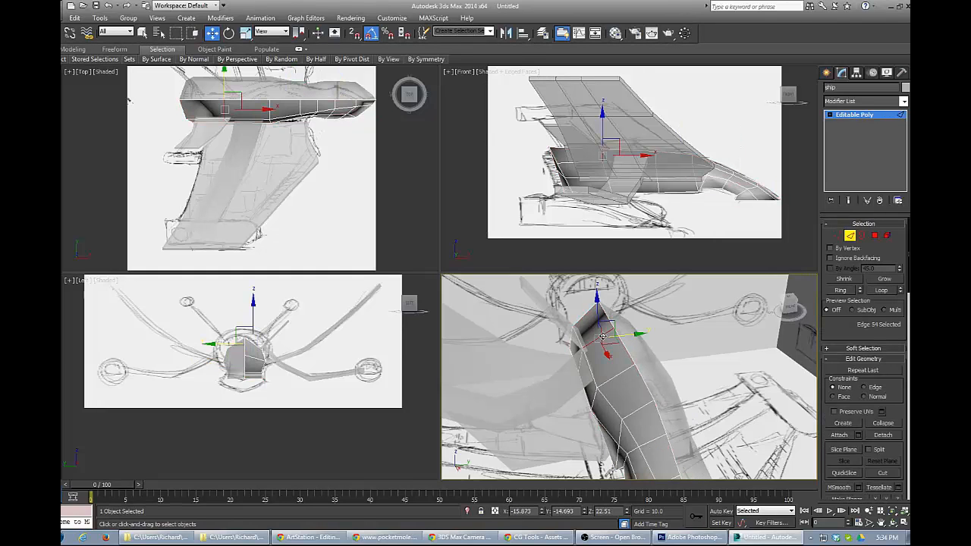
key("alt+r")
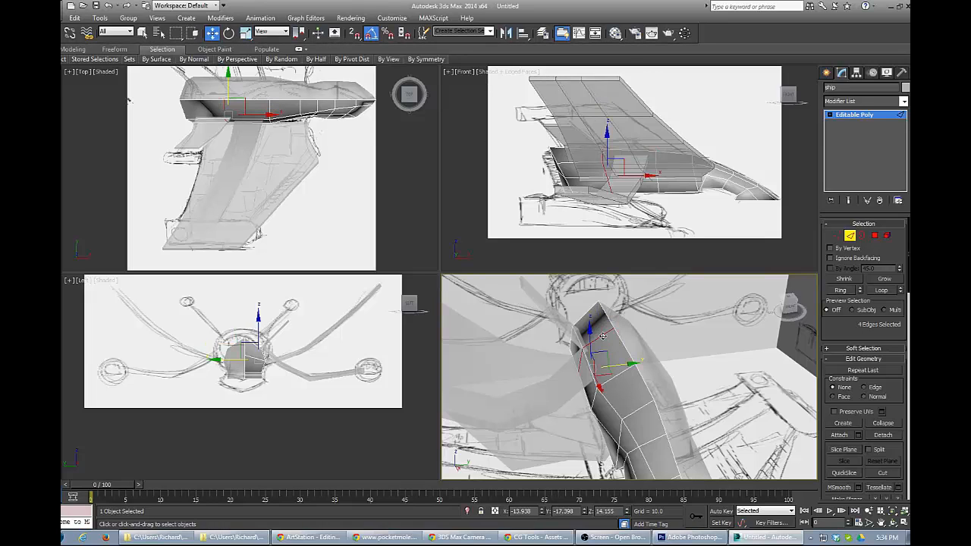
key("alt+l")
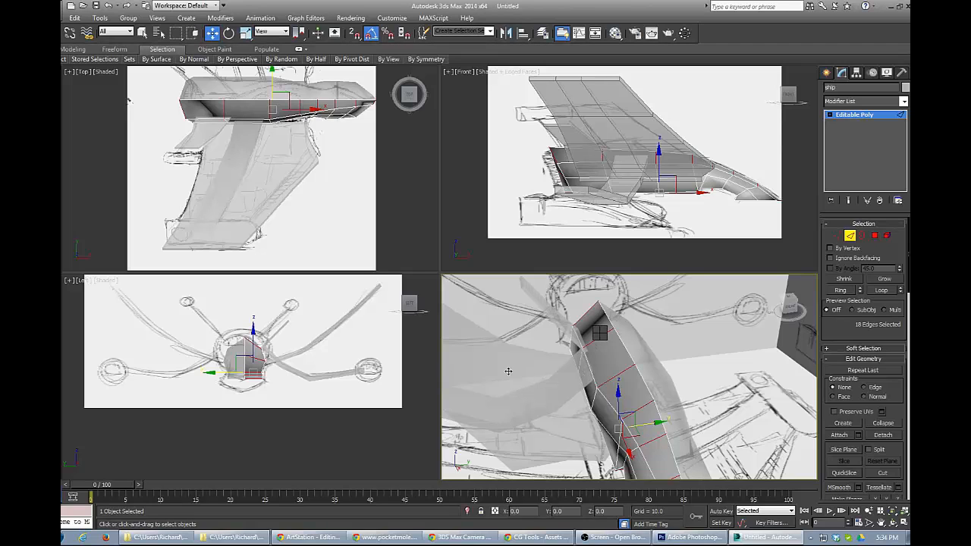
key("ctrl+shift+e")
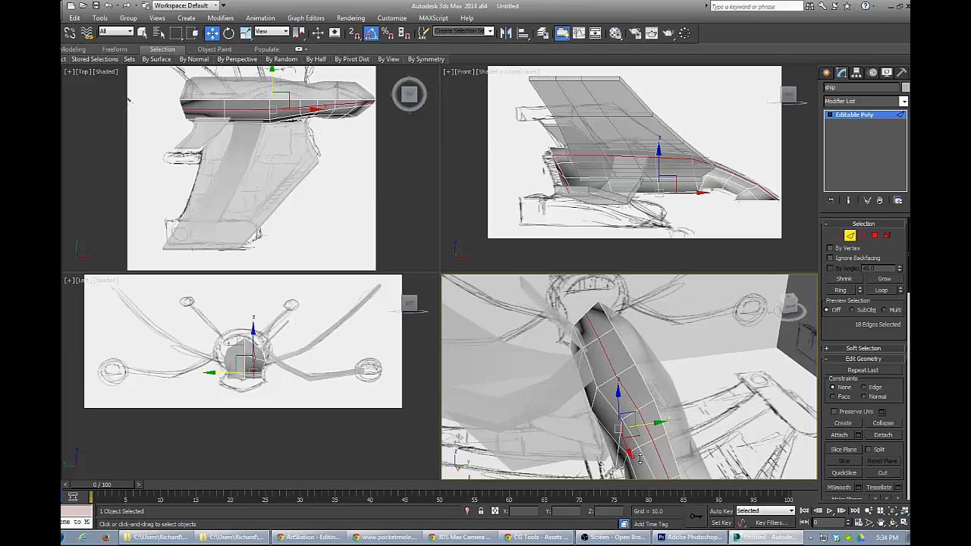
left_click_drag(641, 412, 638, 541)
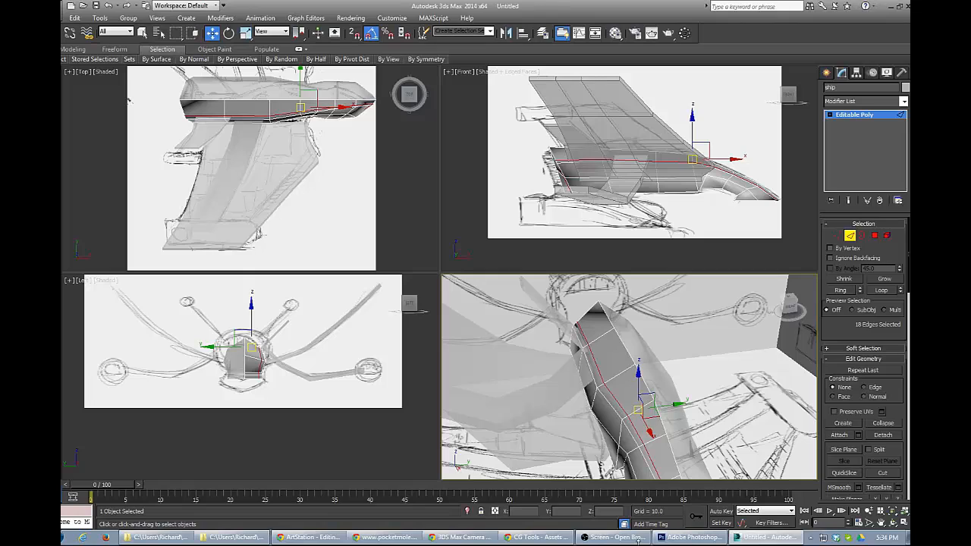
left_click_drag(636, 495, 598, 387)
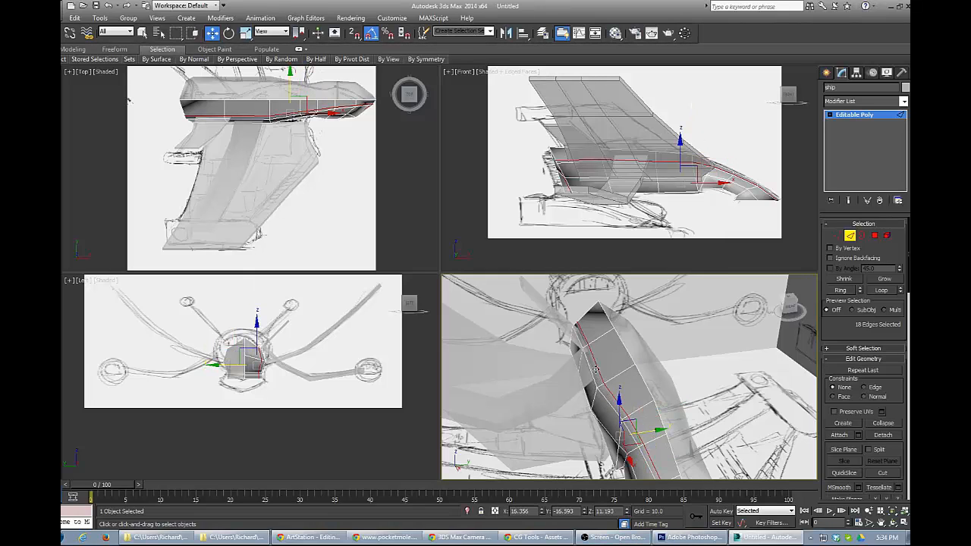
Raise the new lengthwise edge loop by about 0.52 units to round the hull's shoulder.
middle_click_drag(643, 409, 615, 408, "alt")
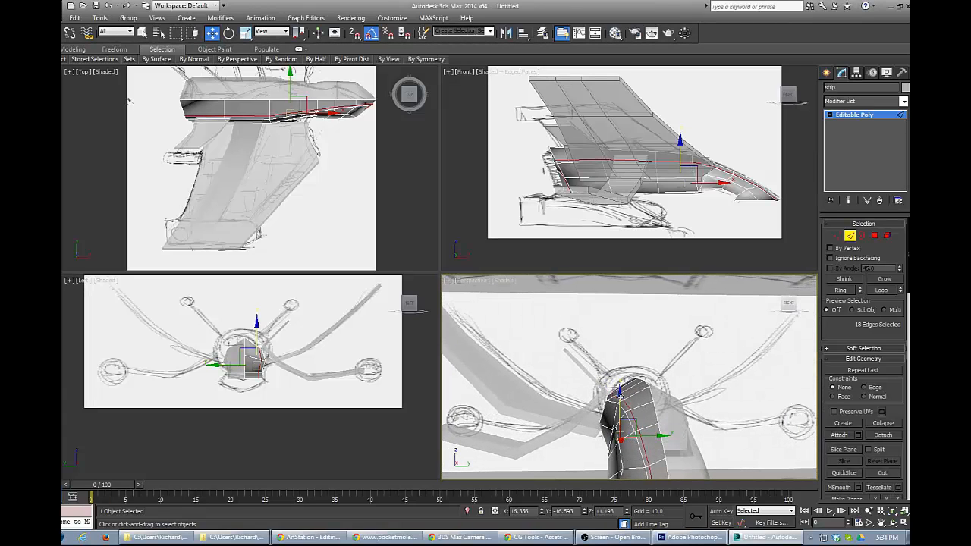
left_click_drag(620, 392, 620, 388)
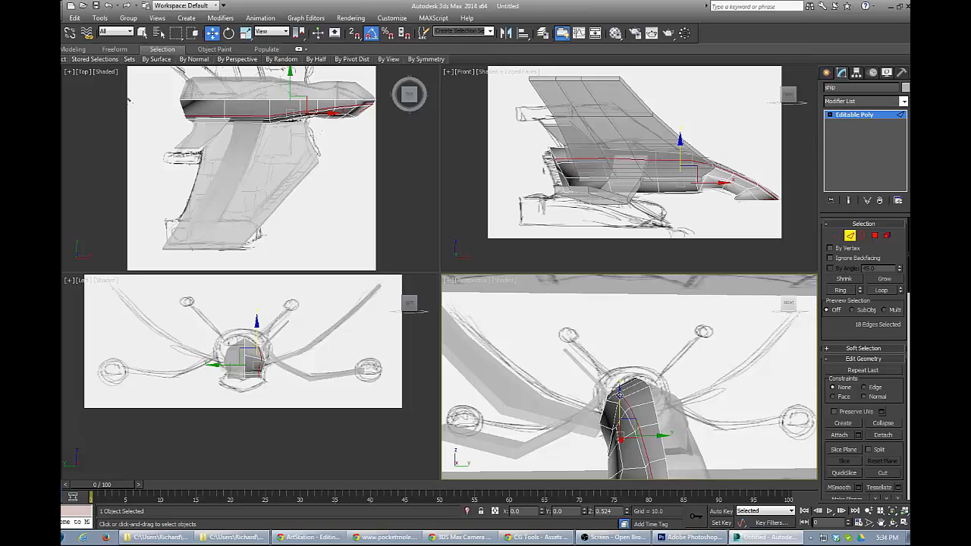
key("z")
Delete the narrow shoulder polygon on the hull beside the lower strut's inner end and leave polygon editing.
middle_click_drag(635, 427, 592, 418, "alt")
scroll(576, 364, "up", 4)
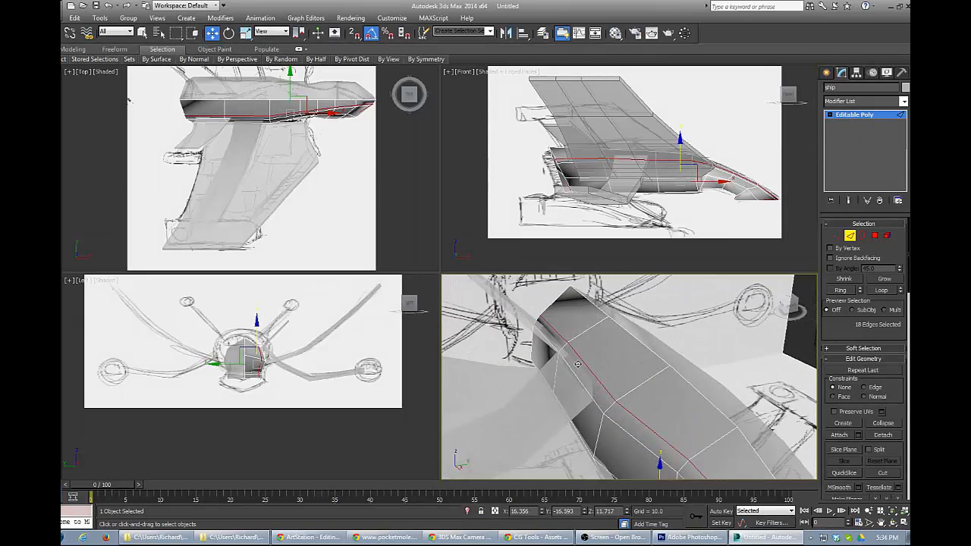
left_click(874, 235)
left_click(605, 399)
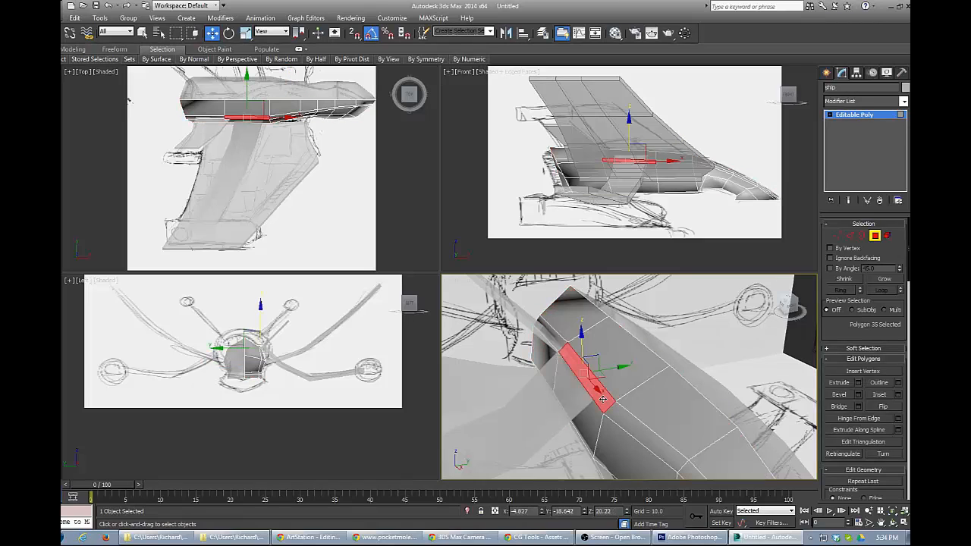
key("Delete")
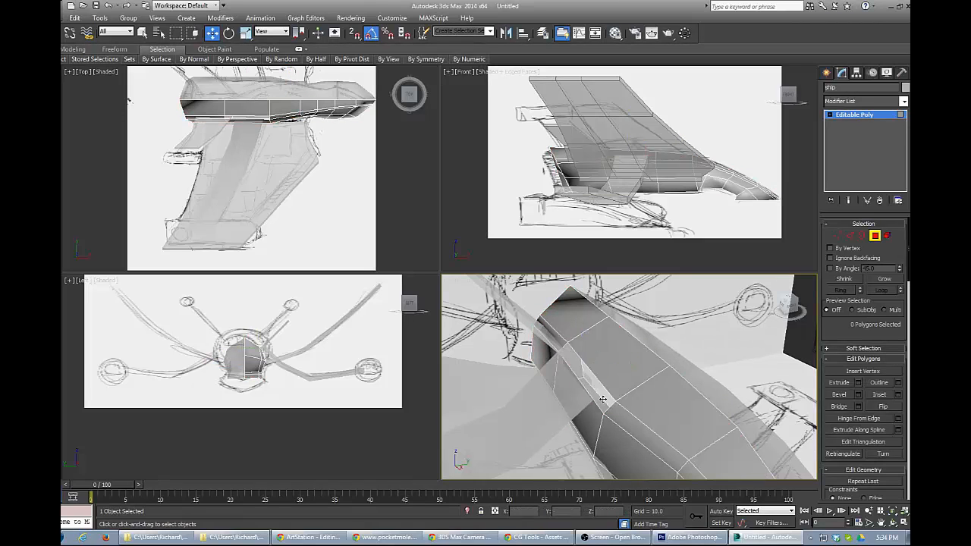
left_click(583, 388)
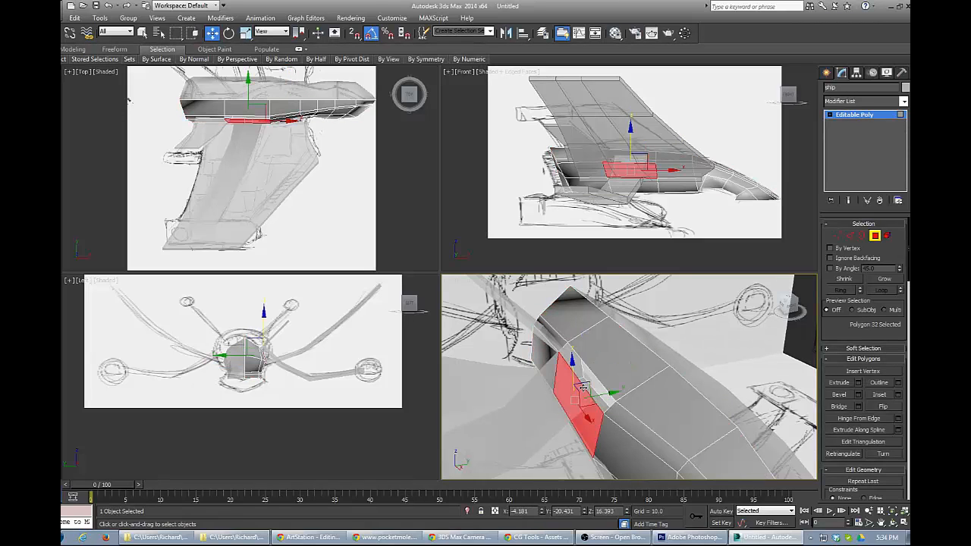
left_click(876, 239)
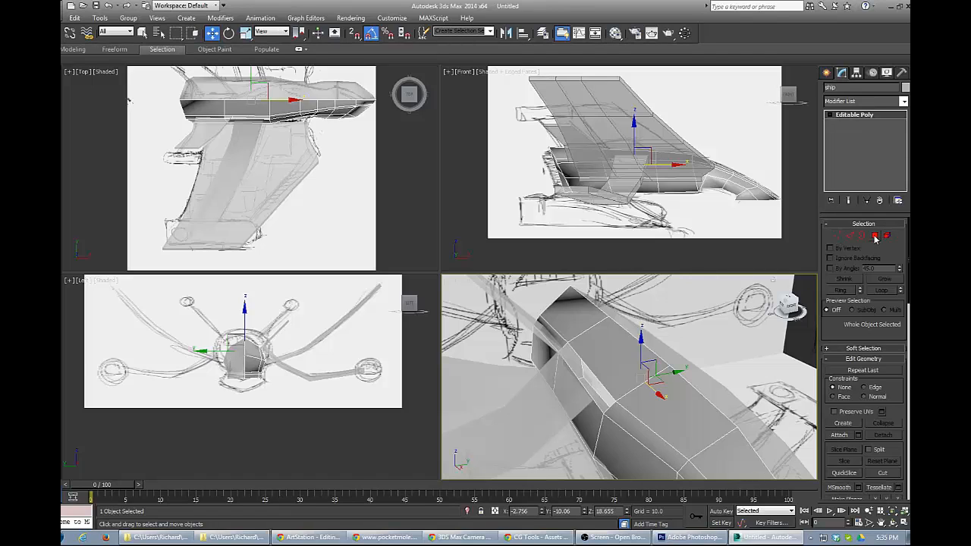
Attach the bent lower strut to the ship hull.
left_click(839, 435)
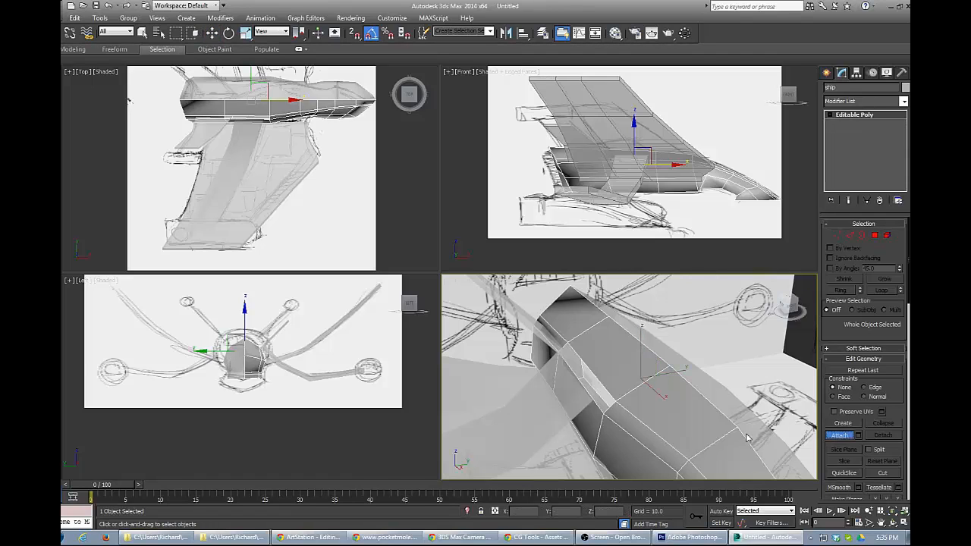
middle_click_drag(604, 419, 594, 387, "alt")
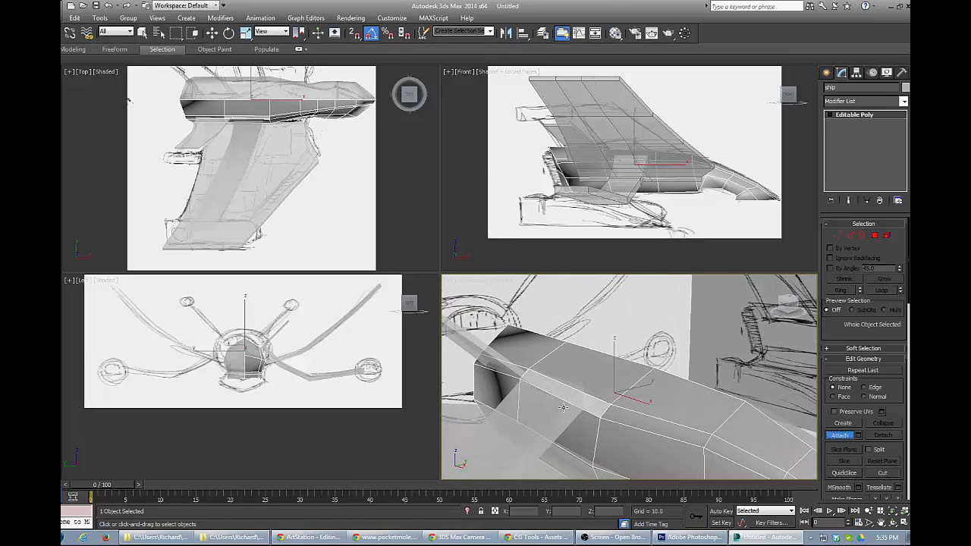
left_click(564, 408)
middle_click_drag(593, 415, 595, 441, "alt")
scroll(598, 367, "down", 5)
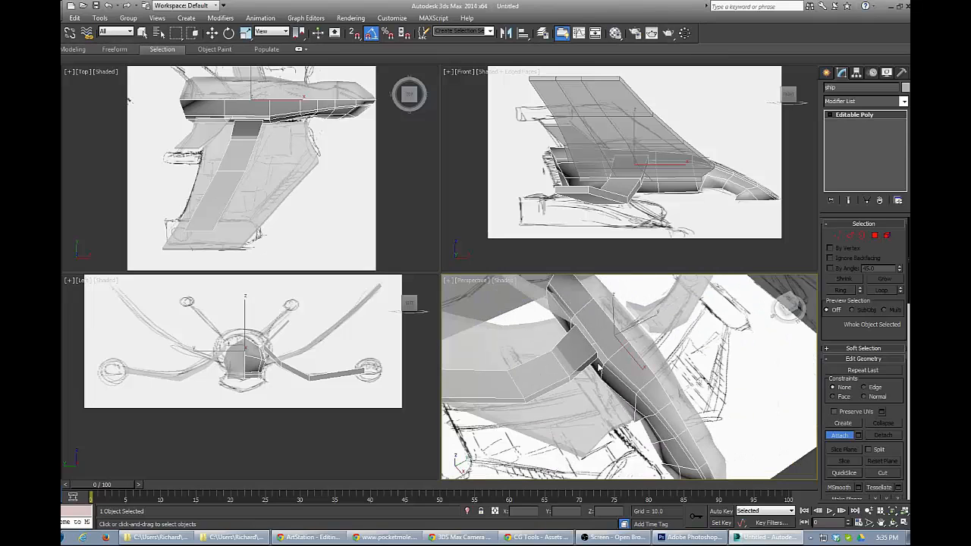
Collapse the strut's upper front vertex and the hull opening's matching upper corner vertex into one.
middle_click_drag(599, 367, 632, 370, "alt")
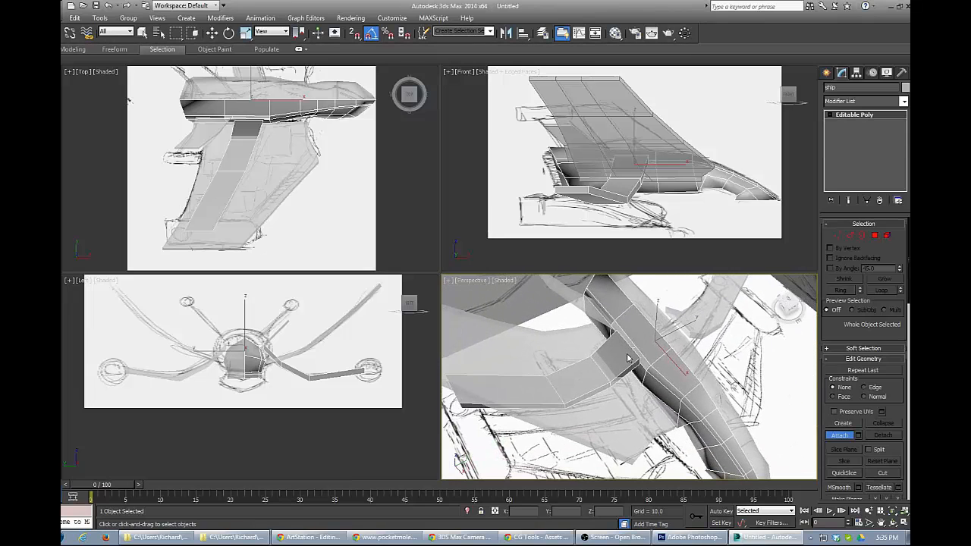
scroll(629, 368, "up", 10)
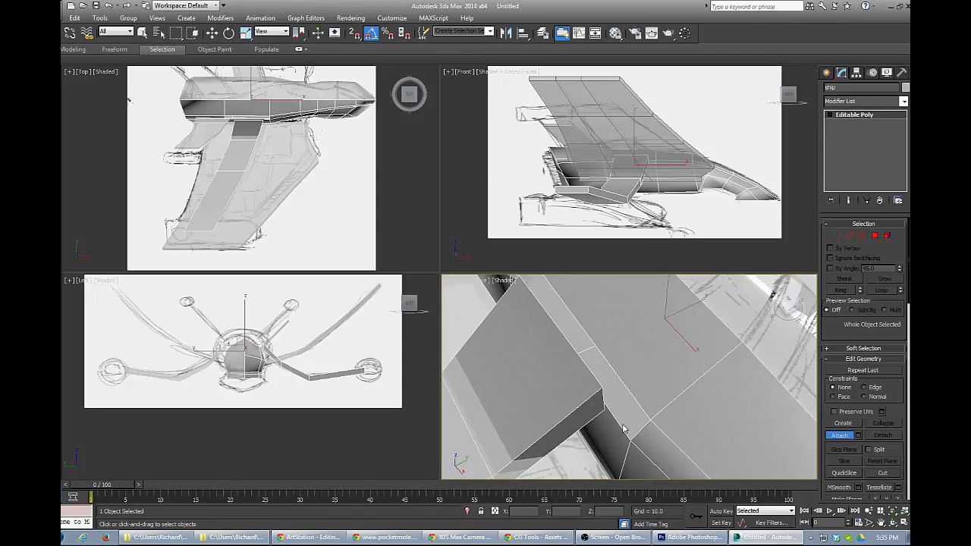
key("1")
left_click(651, 420)
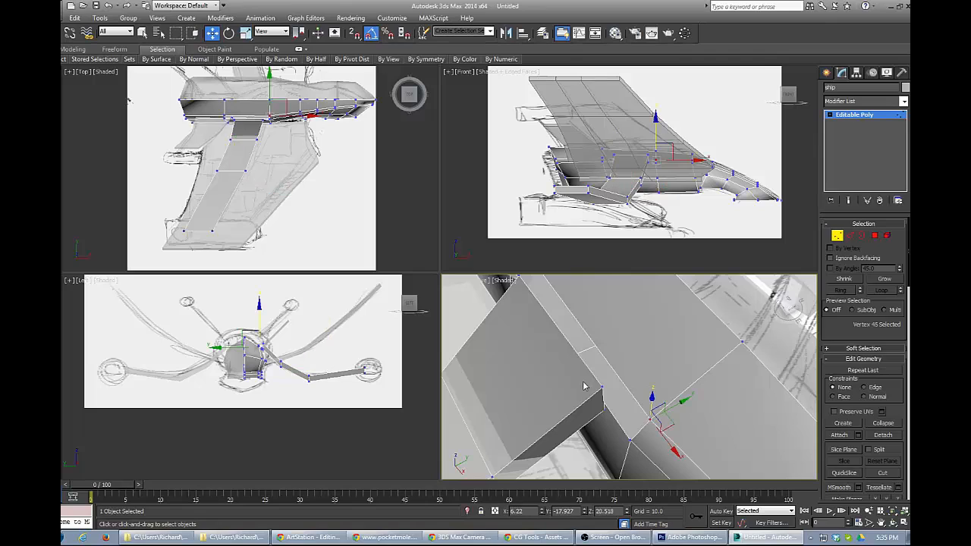
left_click(604, 389, "ctrl")
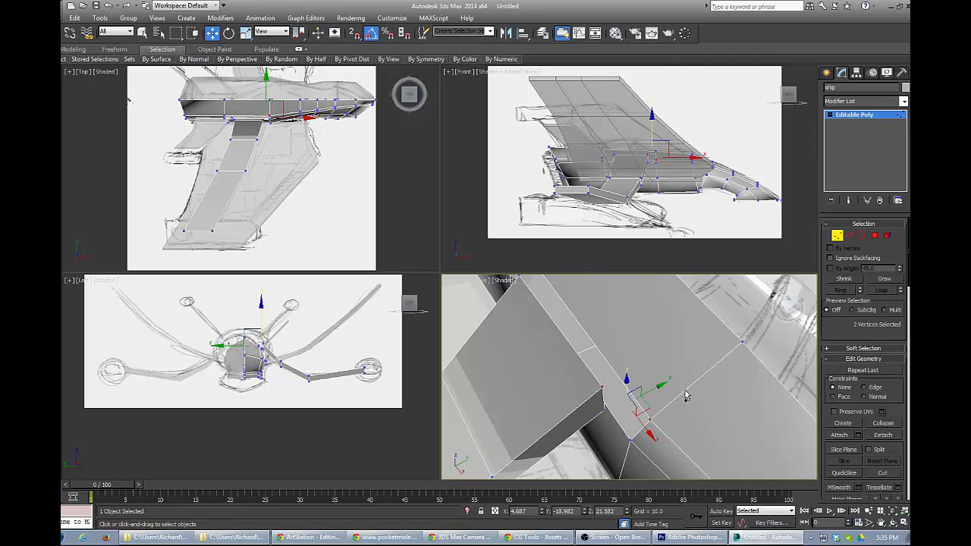
key("ctrl+alt+c")
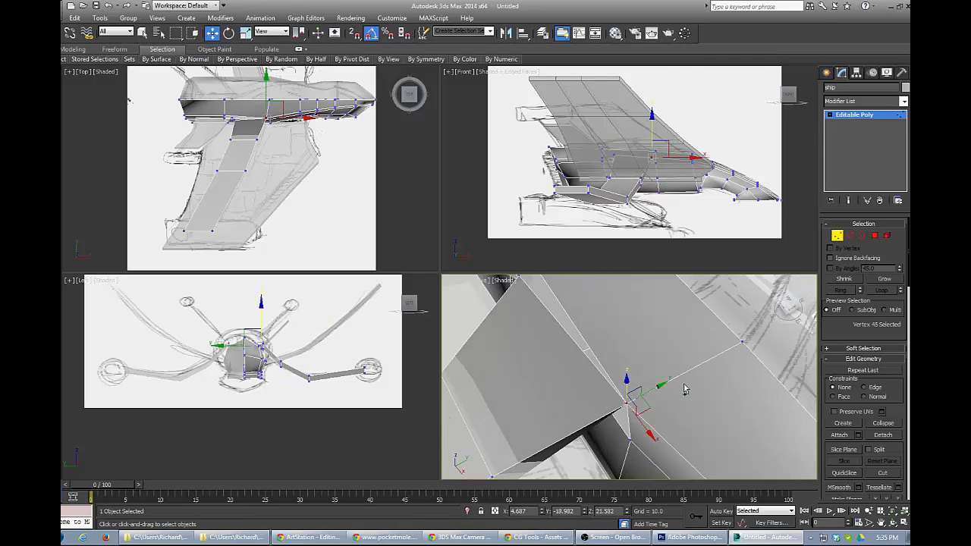
Collapse the strut's lower front vertex together with the hull opening's lower front corner vertex.
left_click(631, 443)
middle_click_drag(631, 443, 605, 421, "alt")
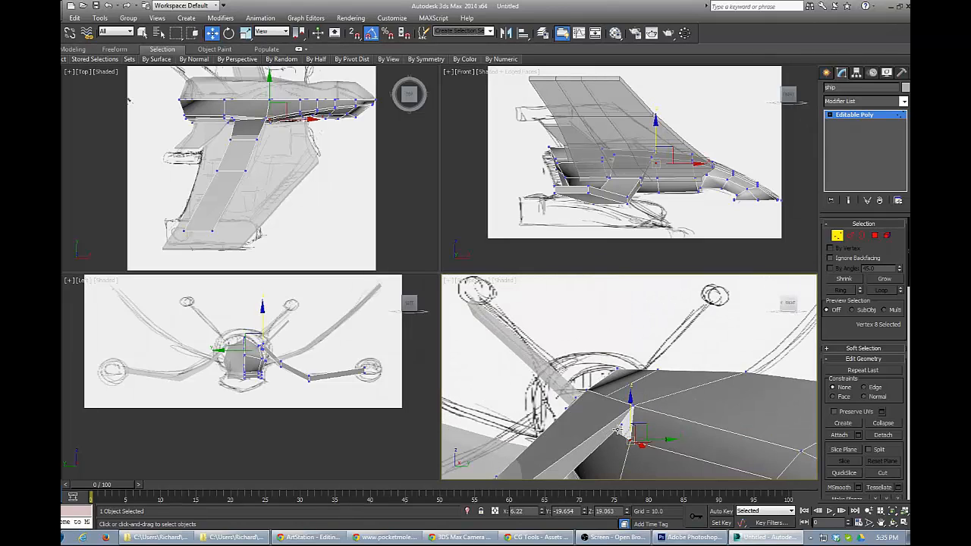
left_click(621, 427, "ctrl")
key("ctrl+alt+c")
middle_click_drag(564, 359, 616, 346, "alt")
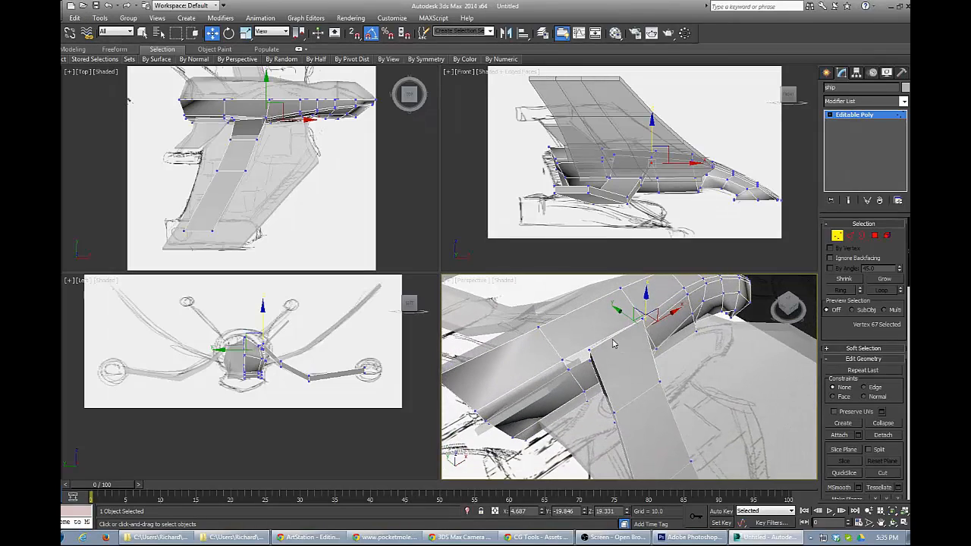
Collapse the strut's upper rear vertex with the hull opening's matching corner, and the lower rear pair likewise.
left_click(590, 350)
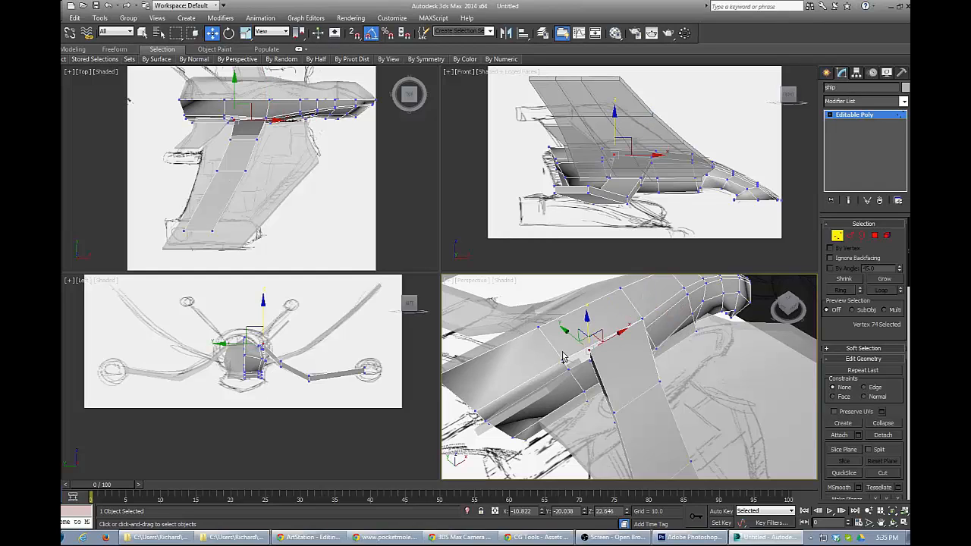
left_click(563, 360)
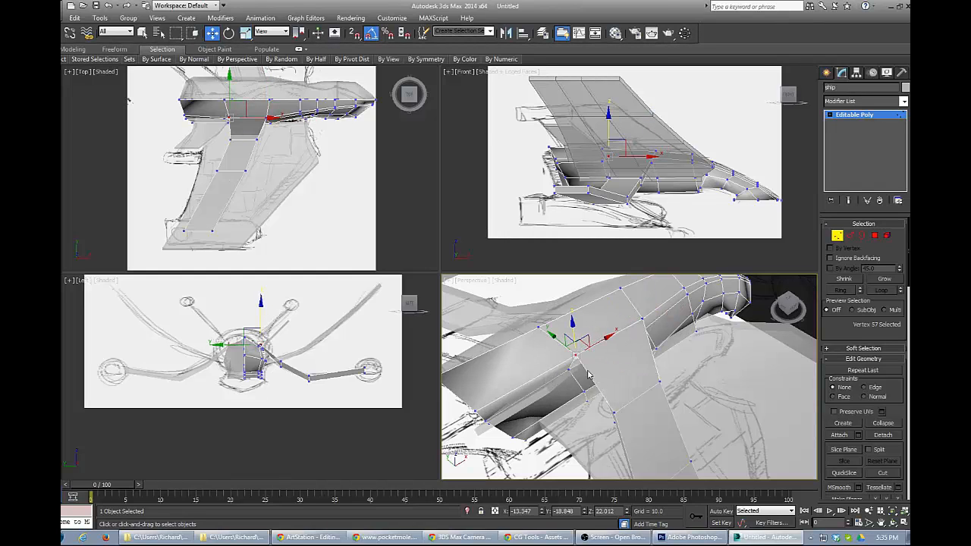
left_click(589, 359)
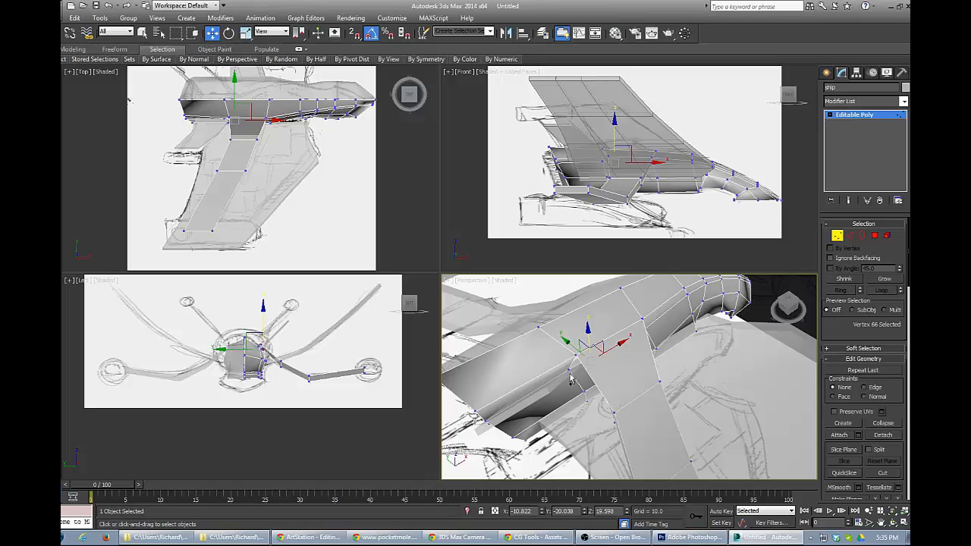
left_click(576, 356)
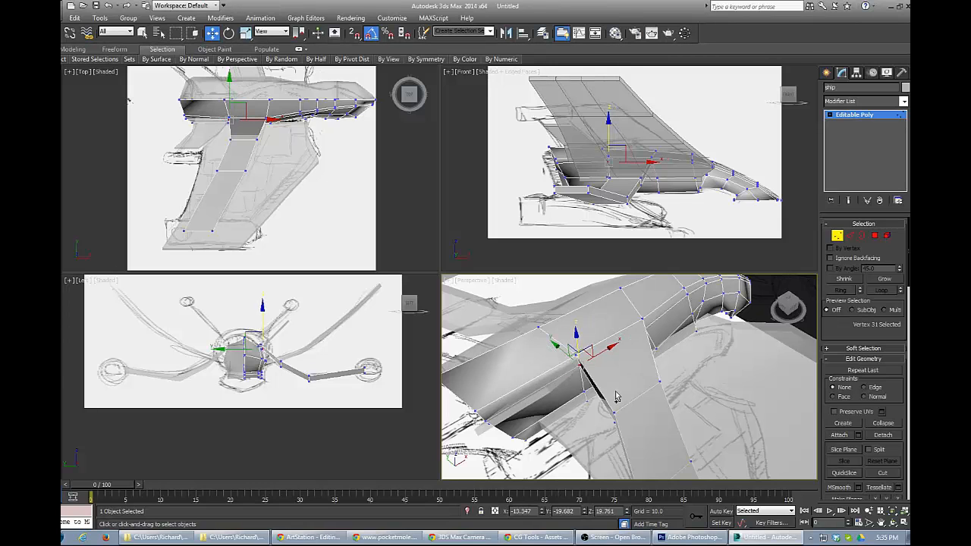
Move the merged lower rear vertex of the strut joint slightly outward and down to about Z 19.4.
middle_click_drag(597, 389, 645, 347, "alt")
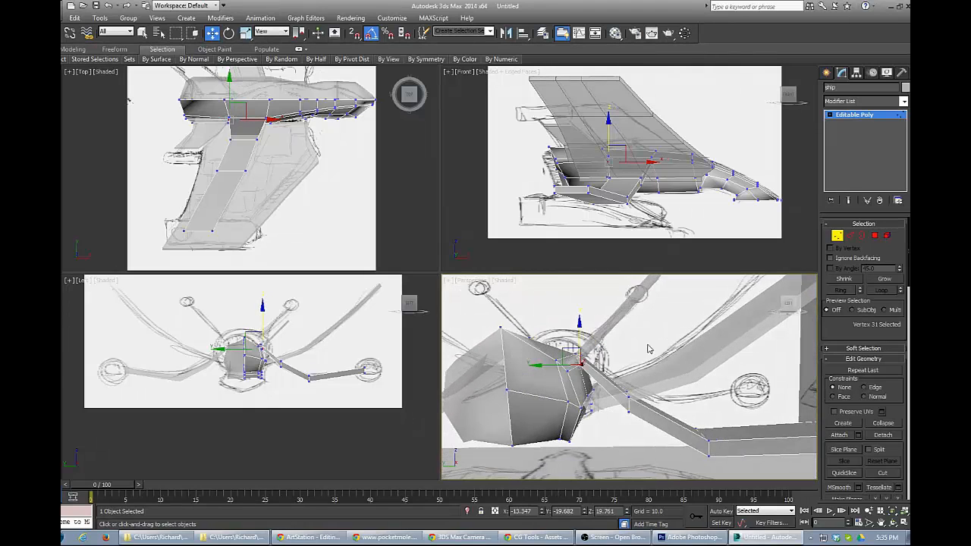
scroll(585, 365, "up", 2)
middle_click_drag(585, 365, 553, 376, "alt")
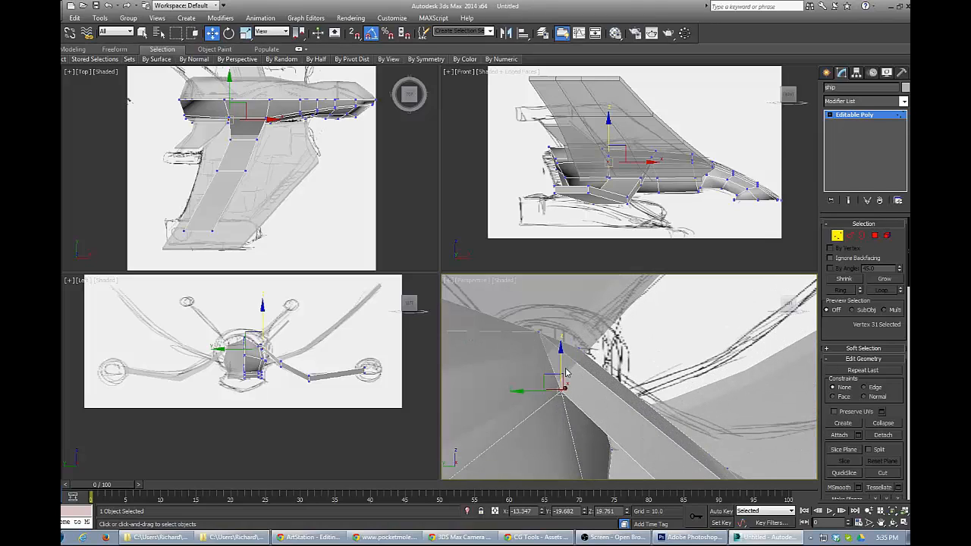
left_click_drag(552, 378, 564, 391)
middle_click_drag(717, 363, 698, 418, "alt")
scroll(716, 418, "down", 2)
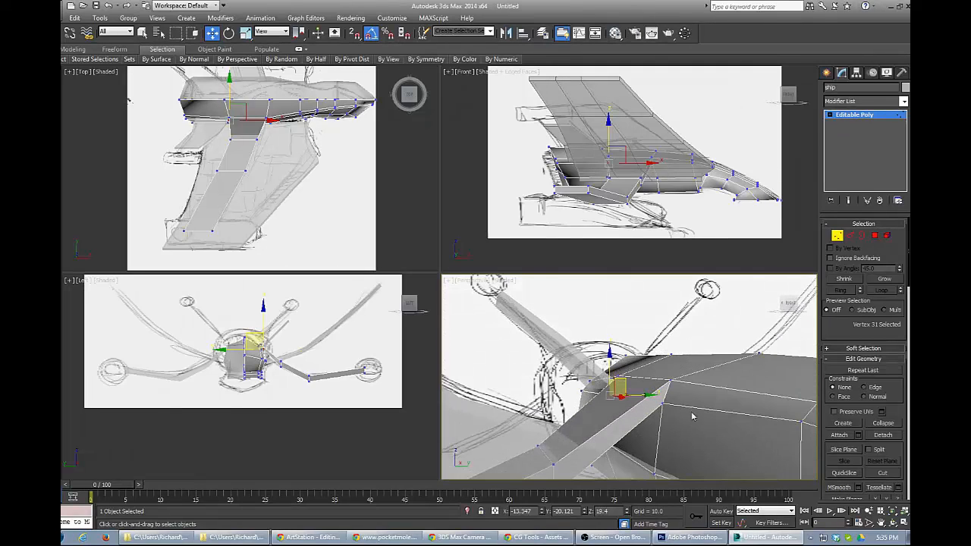
Lower the strut joint's lower front vertex to about Z 18.6 and the next hull vertex ahead of it to about Z 18.1.
left_click(663, 403)
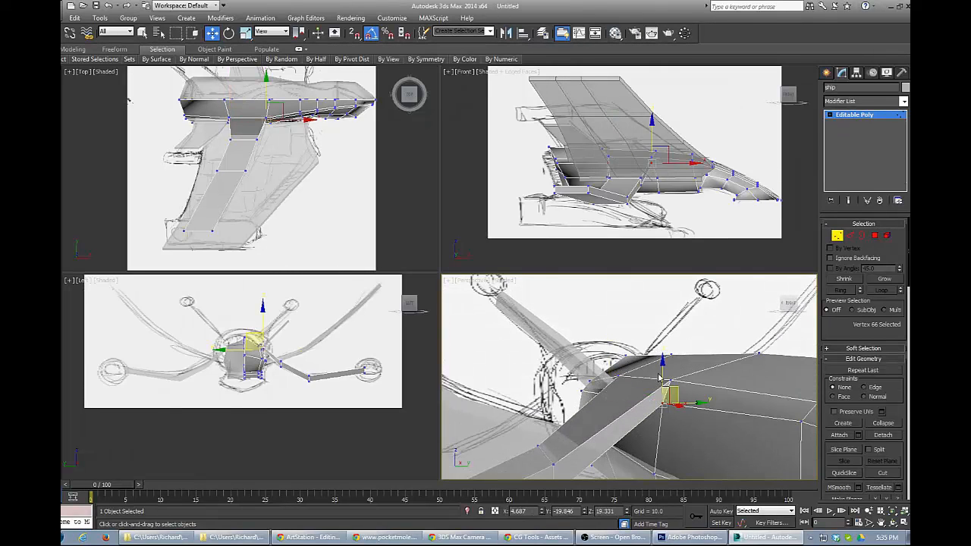
left_click_drag(661, 372, 673, 393)
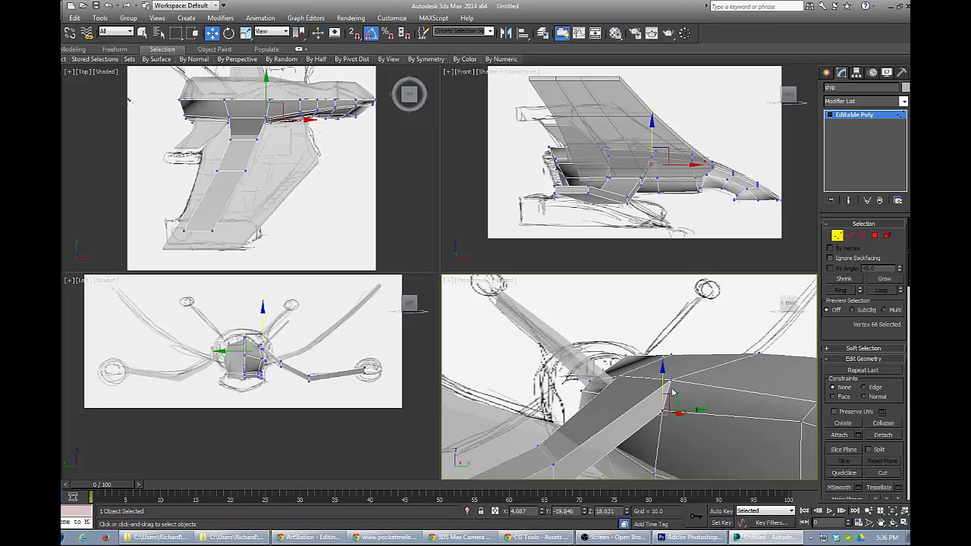
middle_click_drag(672, 392, 709, 395, "alt")
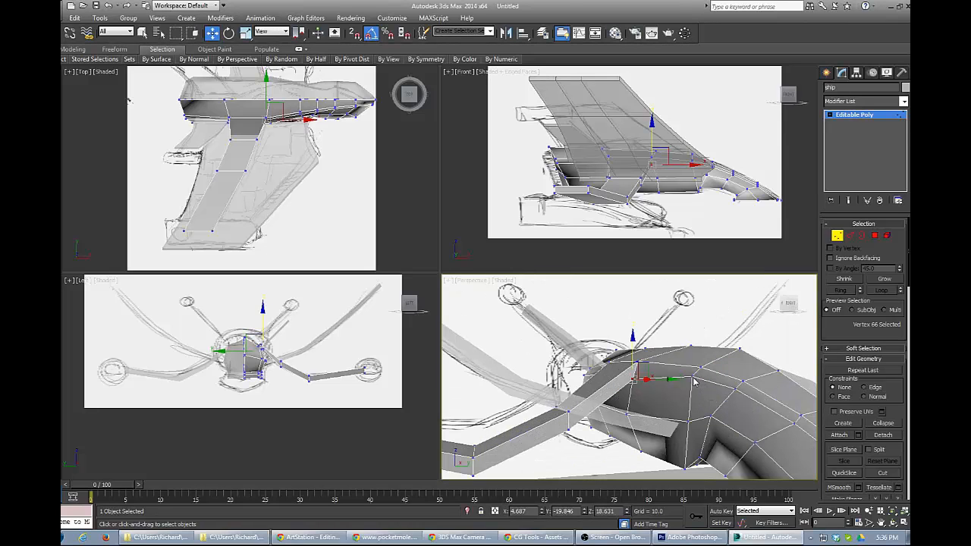
left_click(691, 348)
left_click_drag(692, 346, 692, 356)
left_click_drag(727, 383, 722, 385)
middle_click_drag(721, 386, 641, 406, "alt")
scroll(641, 384, "down", 6)
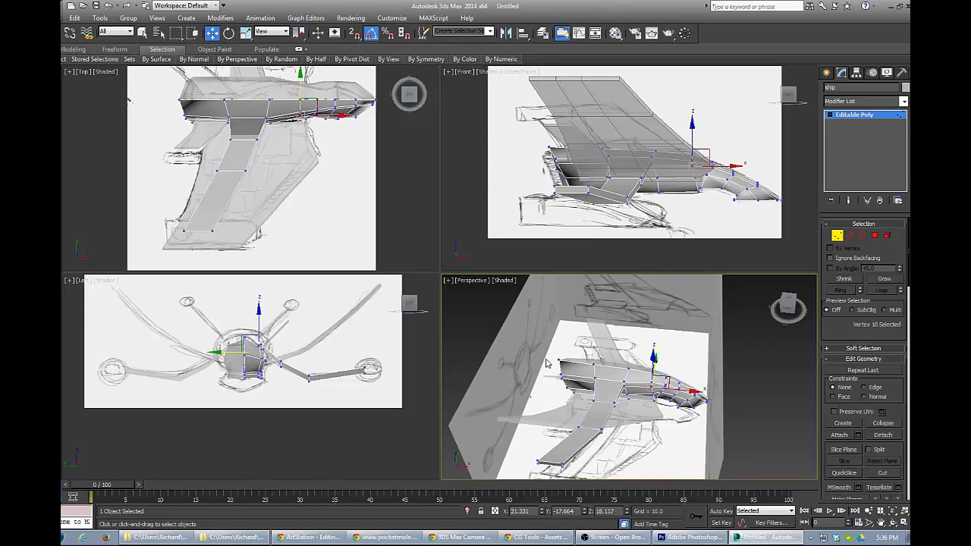
Lower the joint's lower rear vertex in the Left view to about Z 18.5, inspect the joint and clear the vertex selection.
scroll(193, 342, "up", 5)
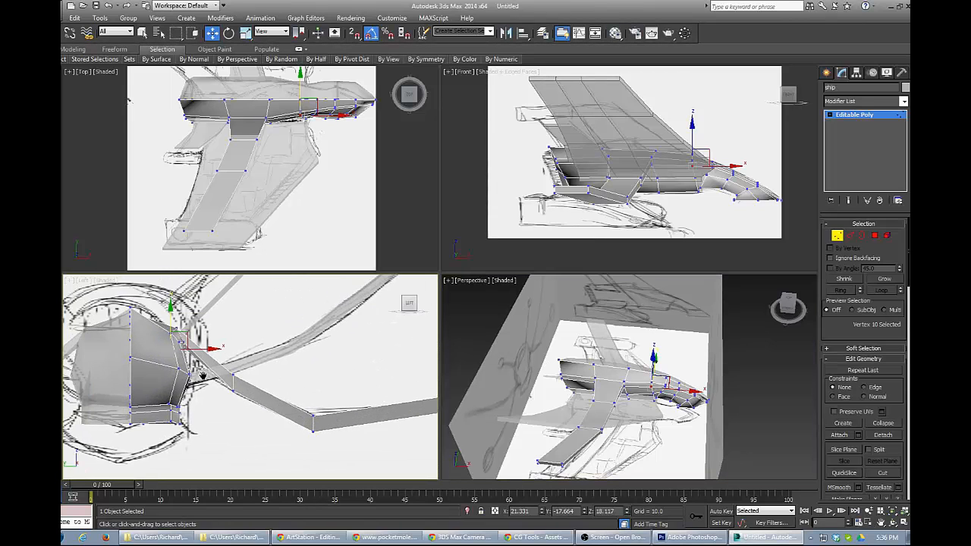
scroll(202, 375, "up", 4)
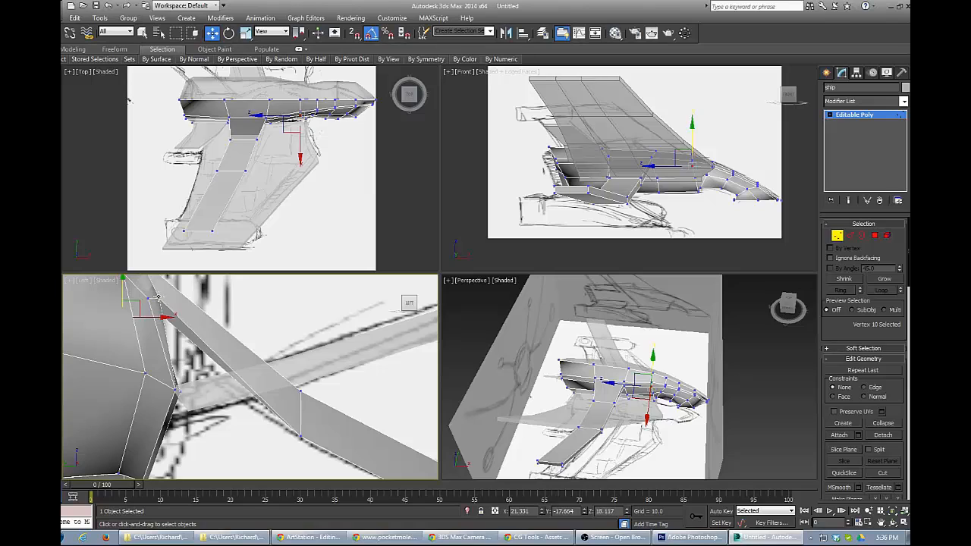
left_click(159, 296)
left_click_drag(175, 291, 174, 314)
scroll(620, 367, "down", 3)
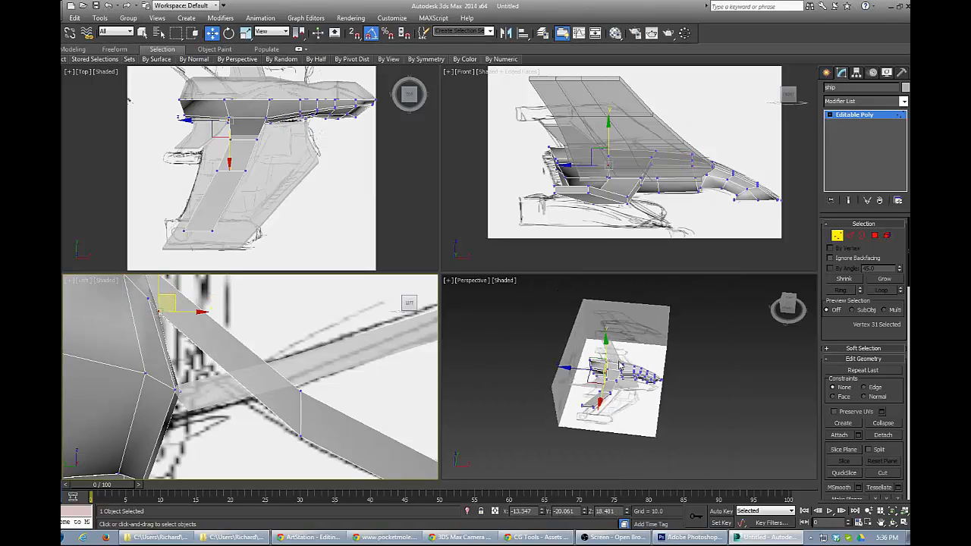
mouse_move(622, 386)
middle_mouse_down("alt")
mouse_move(561, 381)
mouse_move(595, 374)
mouse_move(620, 383)
mouse_move(613, 364)
mouse_move(596, 375)
mouse_move(622, 393)
mouse_move(656, 380)
mouse_move(631, 376)
mouse_move(625, 387)
middle_mouse_up("alt")
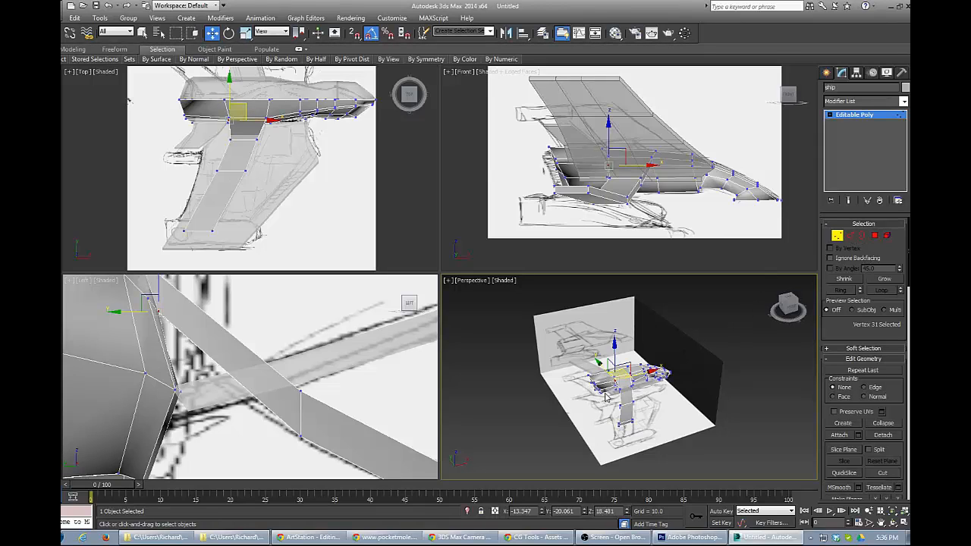
scroll(609, 388, "up", 1)
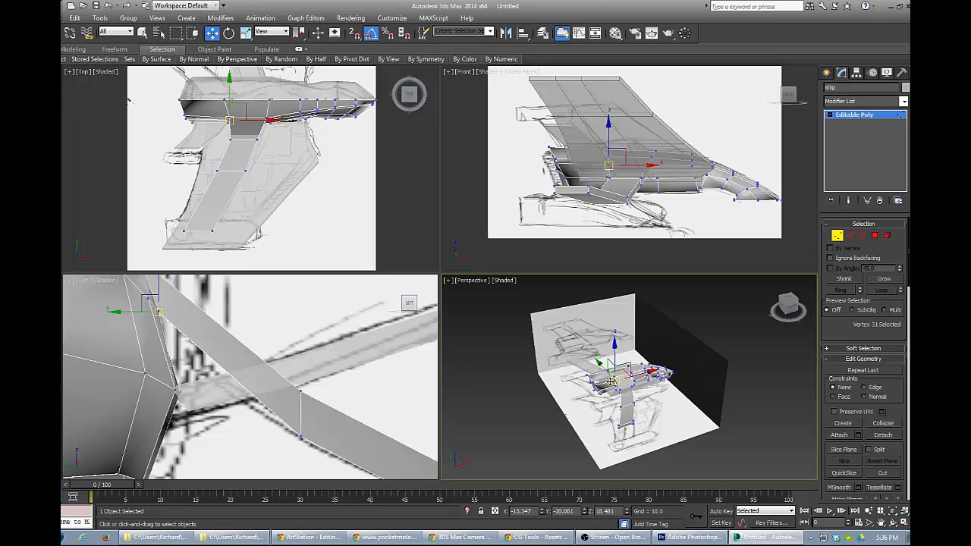
scroll(611, 381, "up", 6)
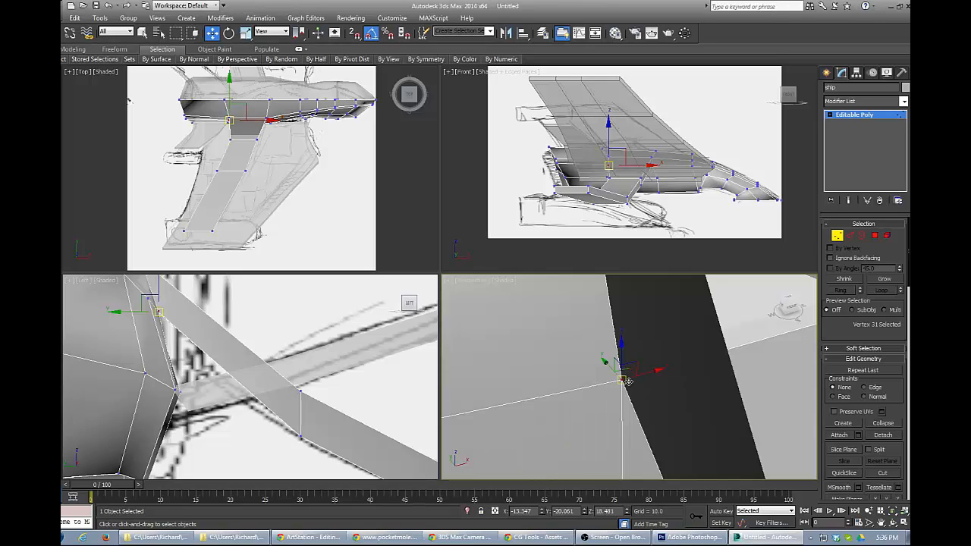
left_click(641, 388)
scroll(641, 387, "down", 7)
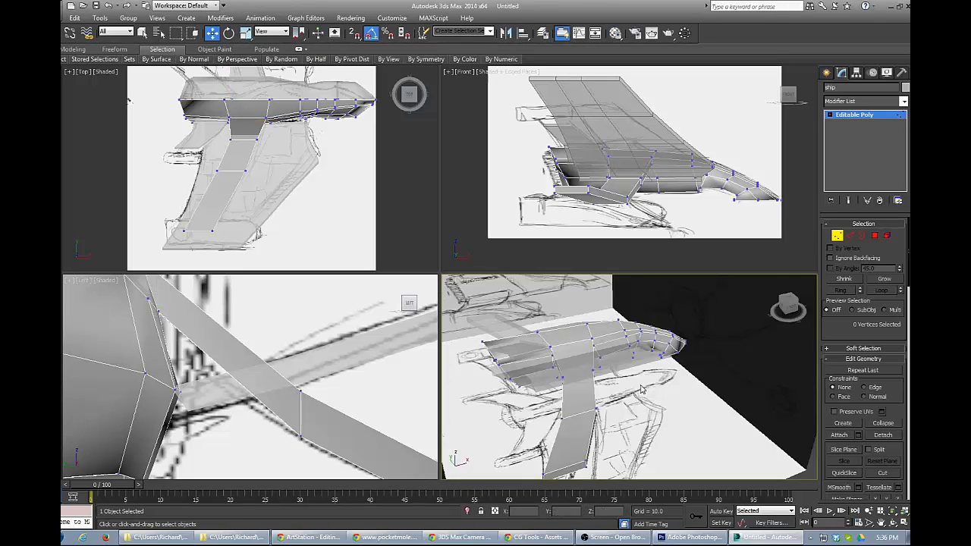
Connect the ring of lengthwise edges on the rear hull section with two edge loops, spread apart toward the rear end and the strut.
scroll(525, 386, "up", 4)
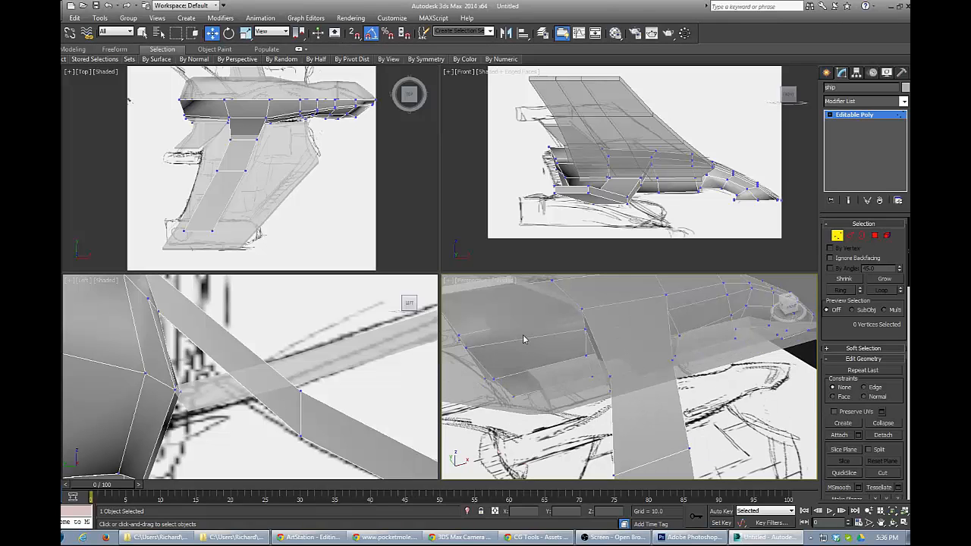
middle_click_drag(521, 333, 519, 372, "alt")
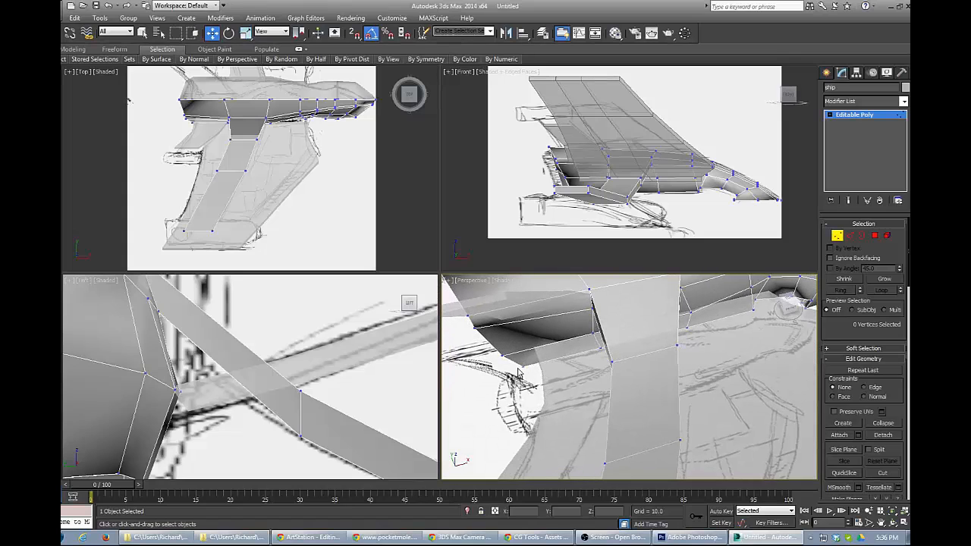
key("3")
left_click(531, 323)
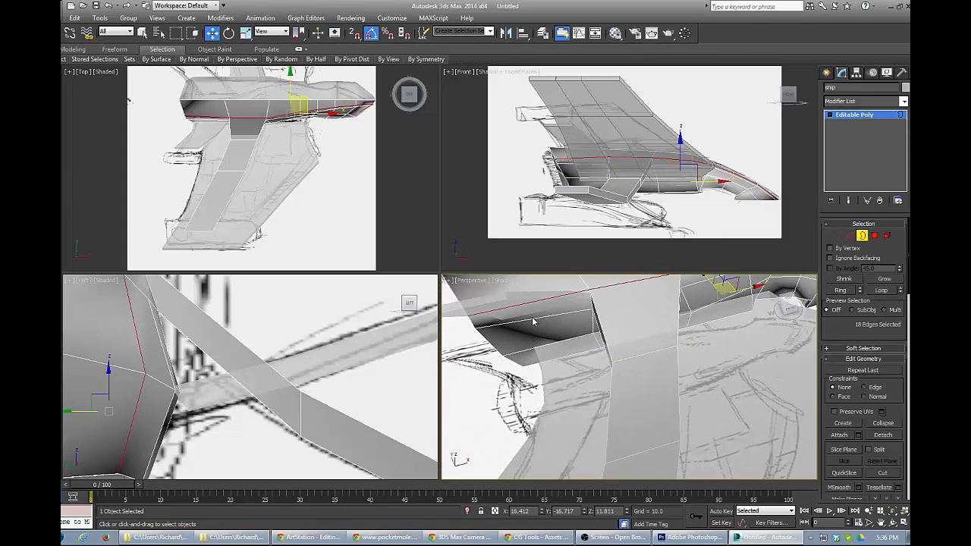
key("2")
left_click(535, 319)
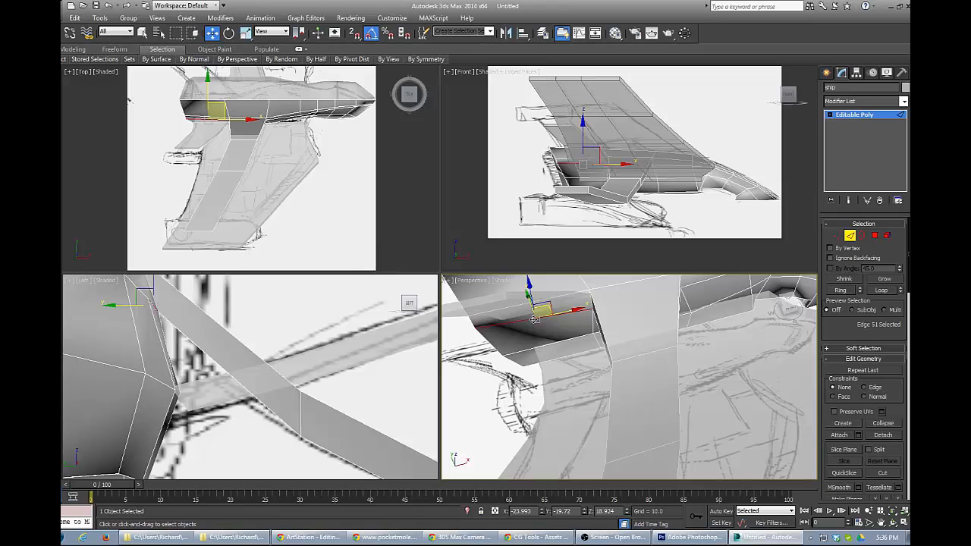
double_click(534, 320)
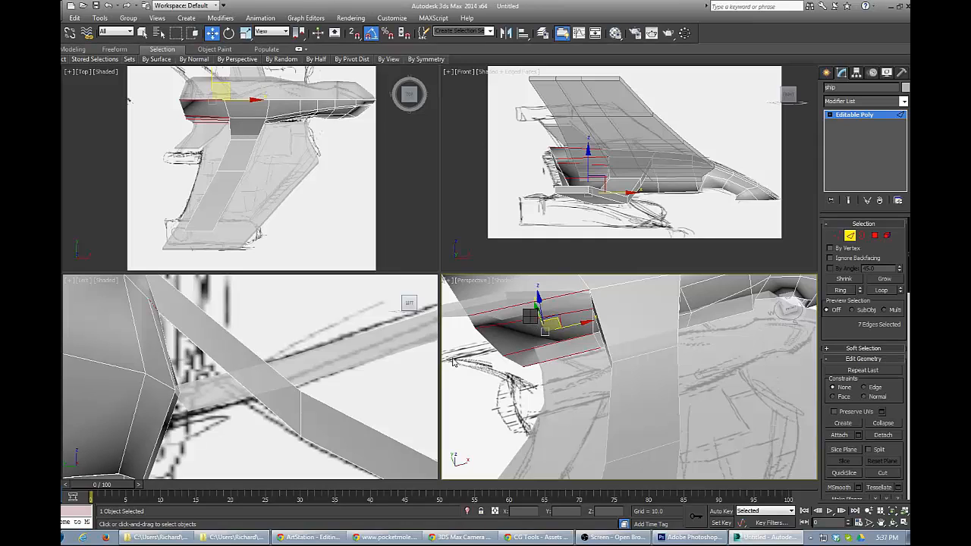
left_click_drag(529, 315, 664, 393)
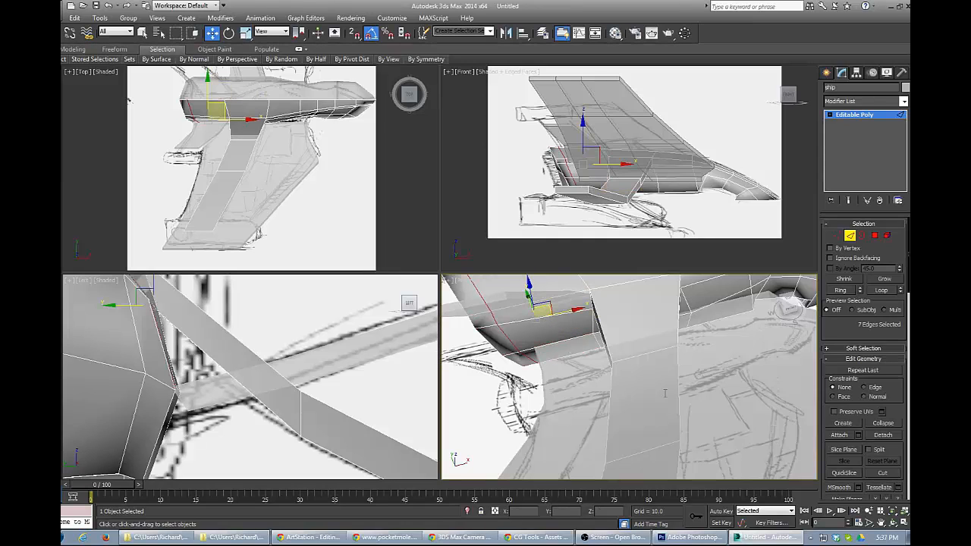
key("ctrl+z")
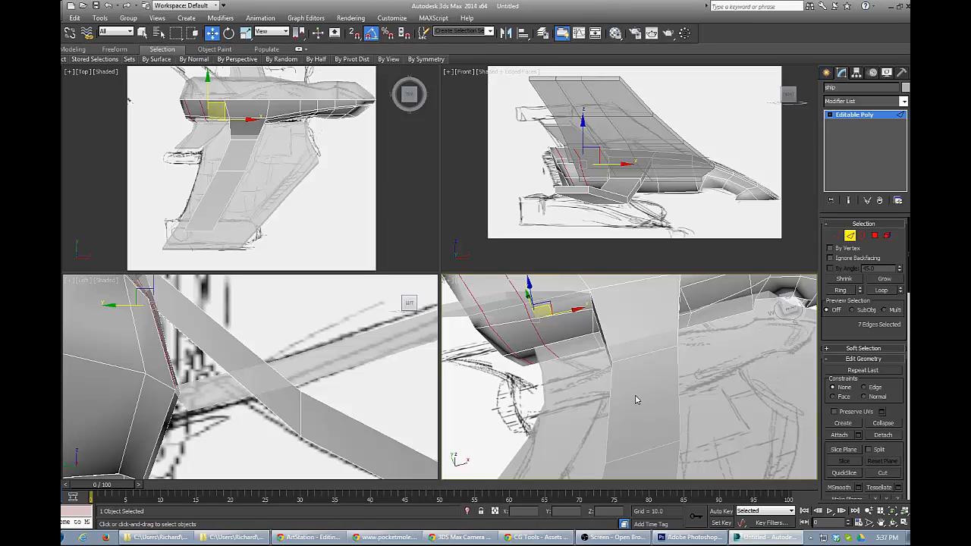
left_click_drag(635, 399, 602, 249)
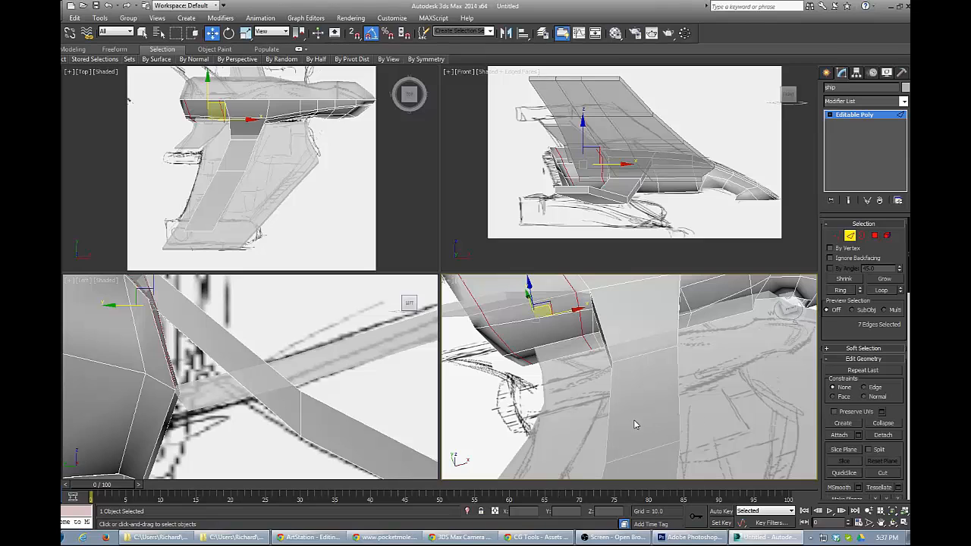
key("alt+l")
middle_click_drag(555, 316, 495, 395)
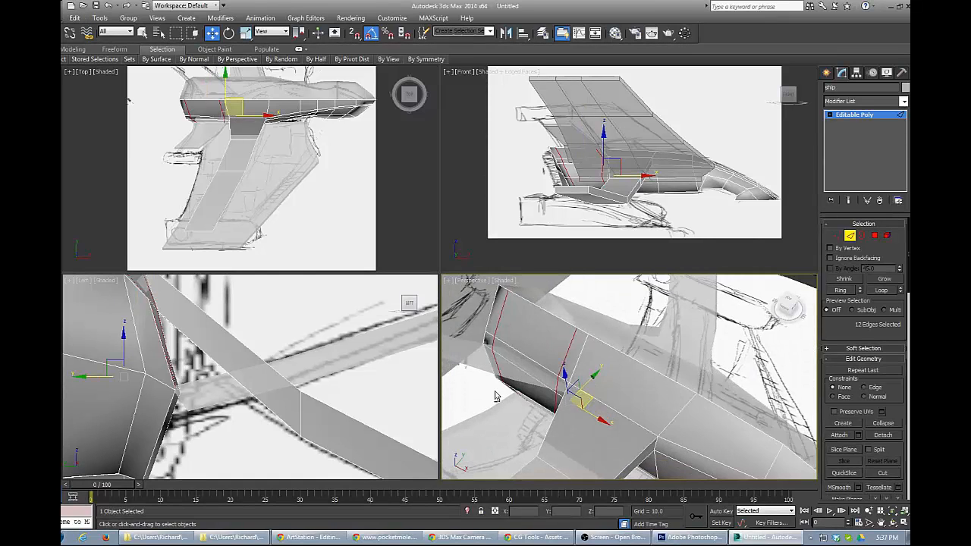
left_click(514, 376)
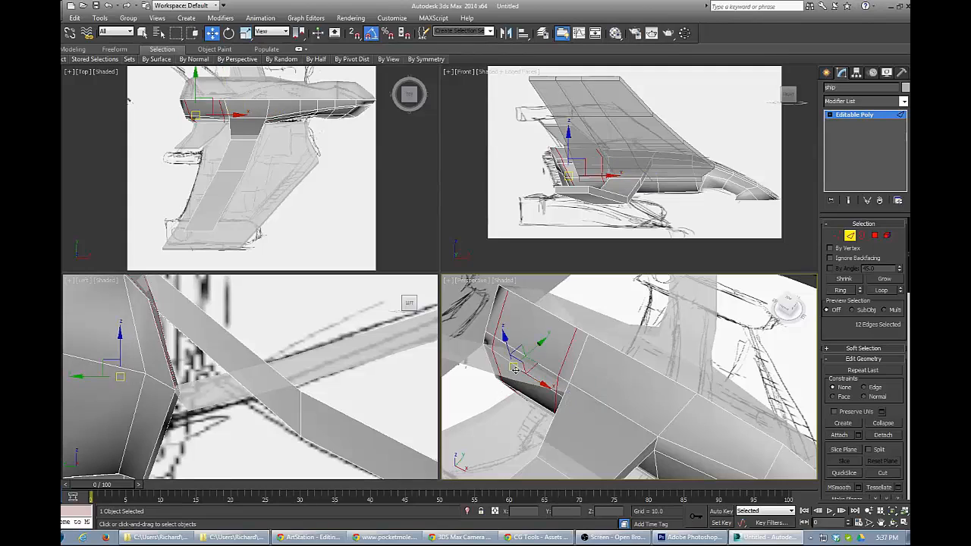
left_click(850, 236)
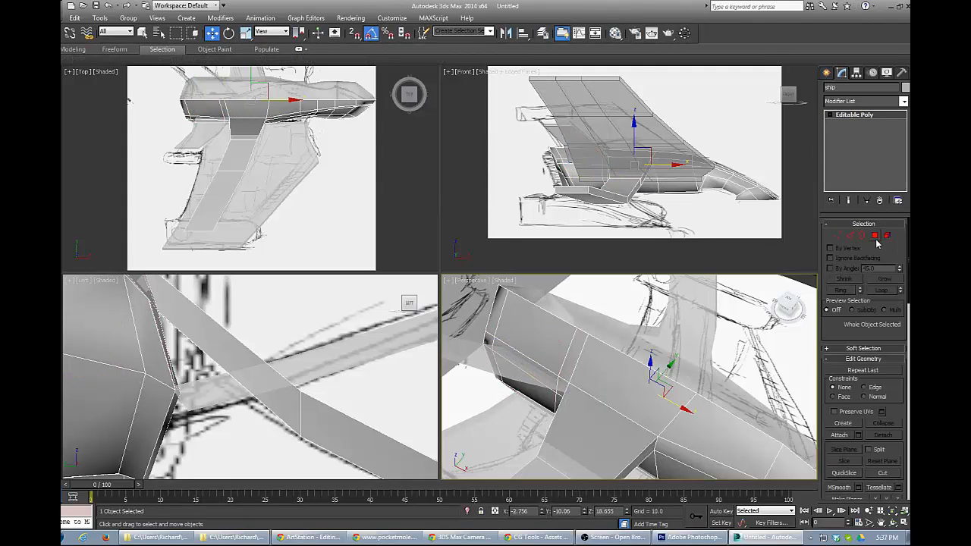
Delete the hull's side shoulder polygon between the two new edge loops and leave polygon editing.
key("4")
left_click(537, 368)
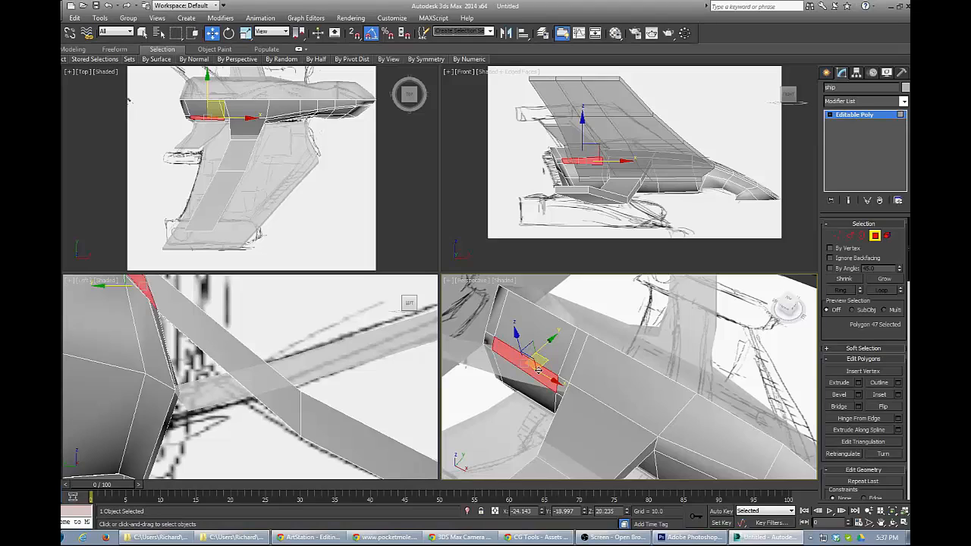
key("Delete")
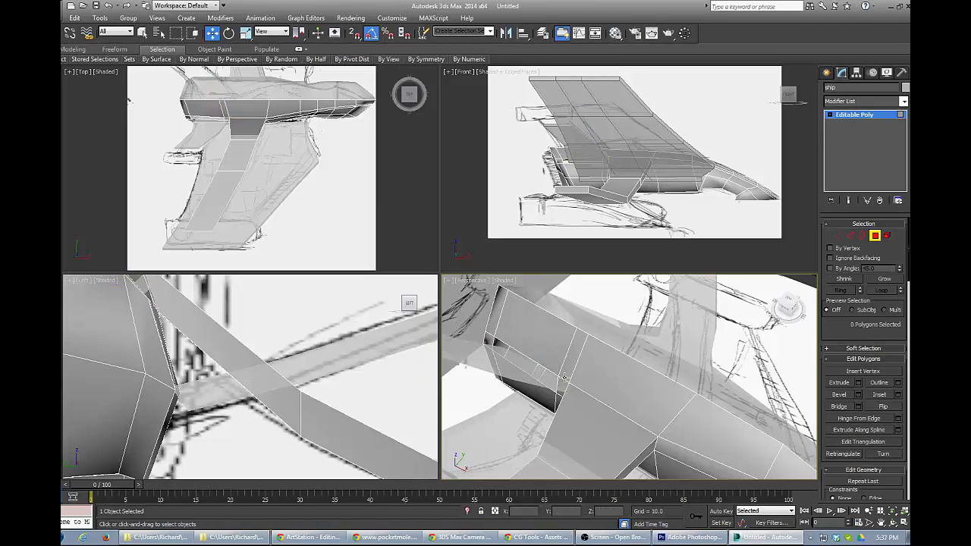
left_click(875, 236)
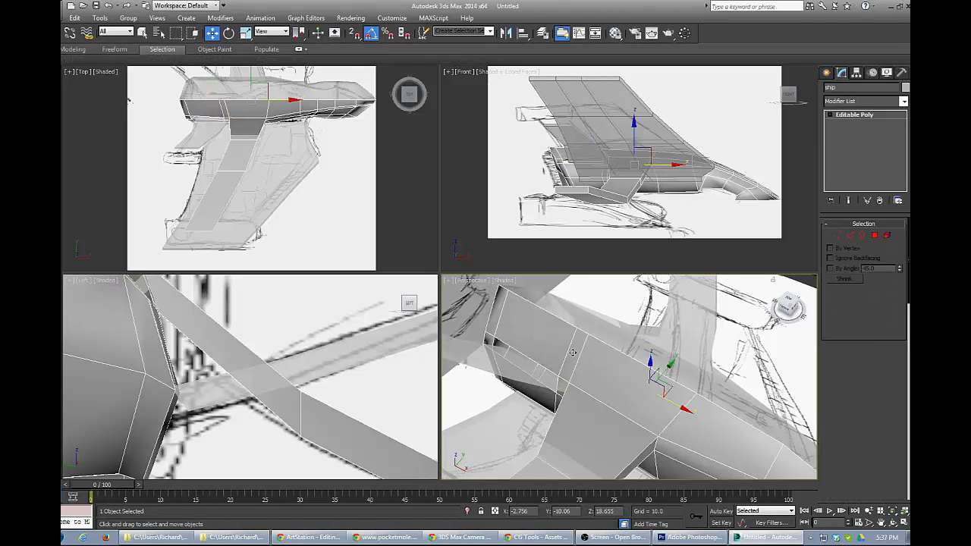
Delete the rear strut's end polygon that faces the hull and leave polygon editing.
left_click(494, 372)
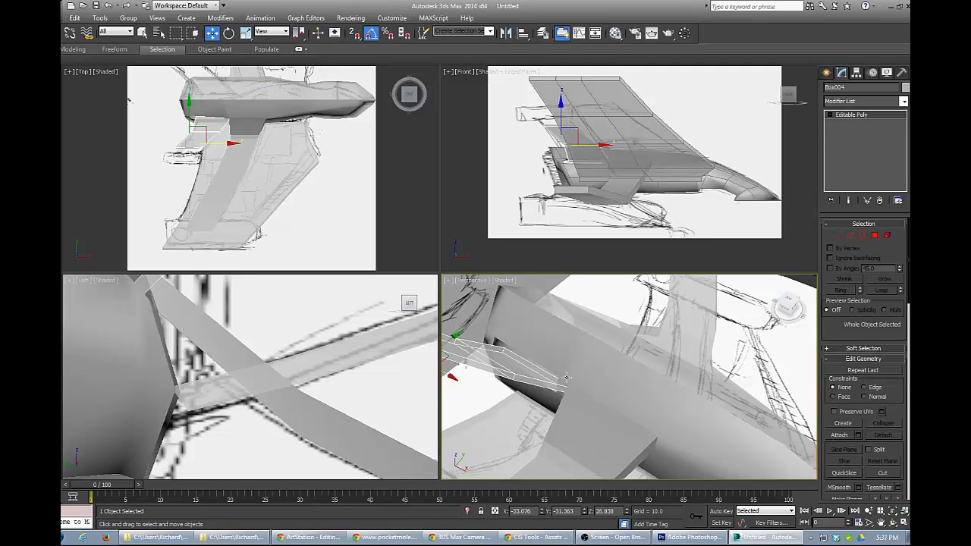
left_click(875, 236)
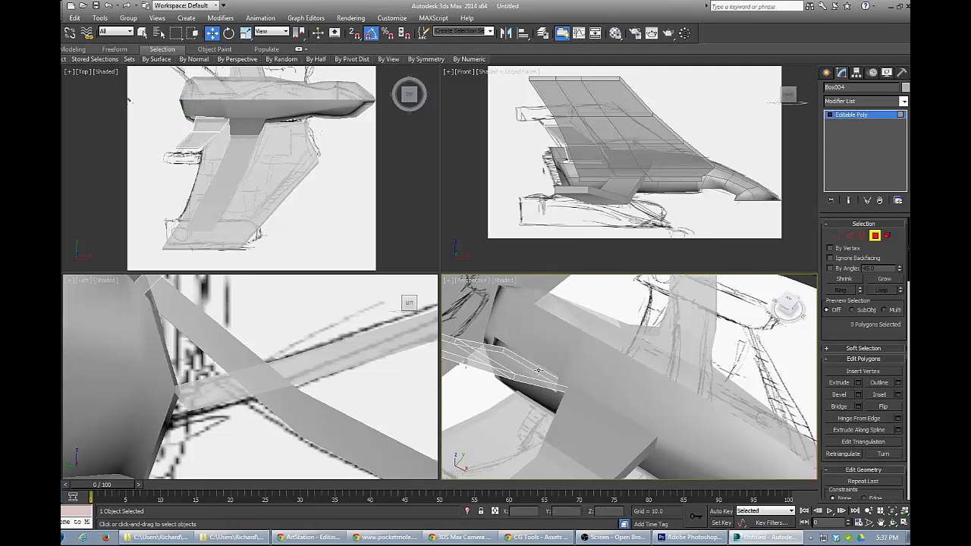
left_click(537, 370)
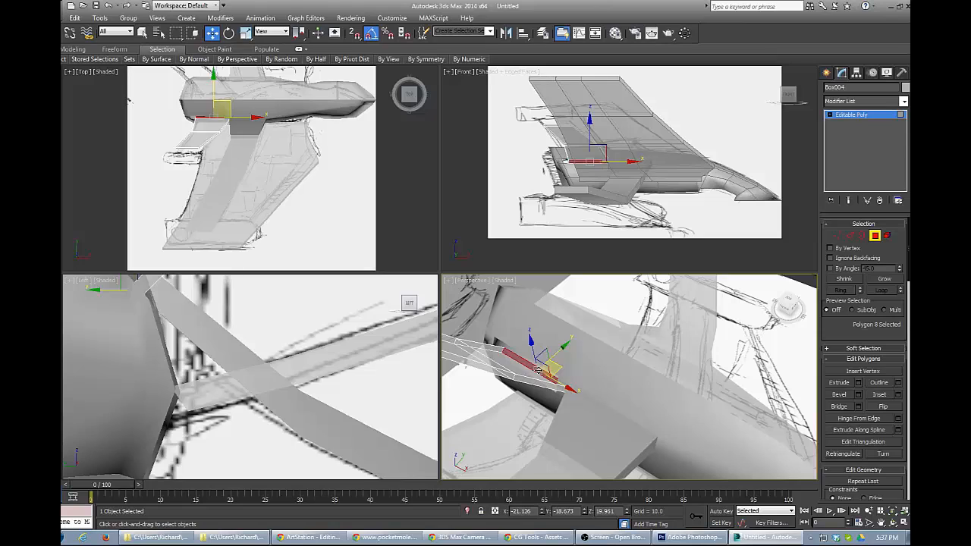
key("Delete")
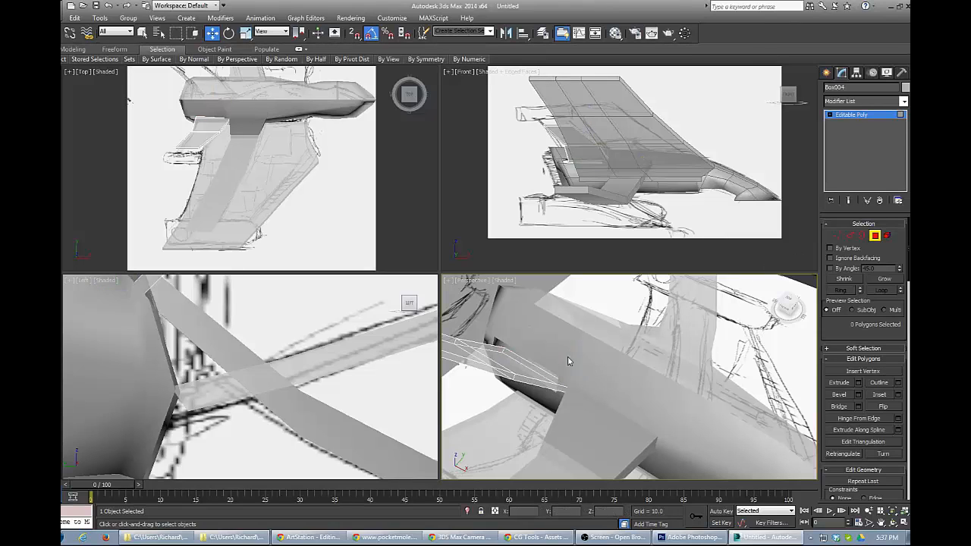
left_click(876, 236)
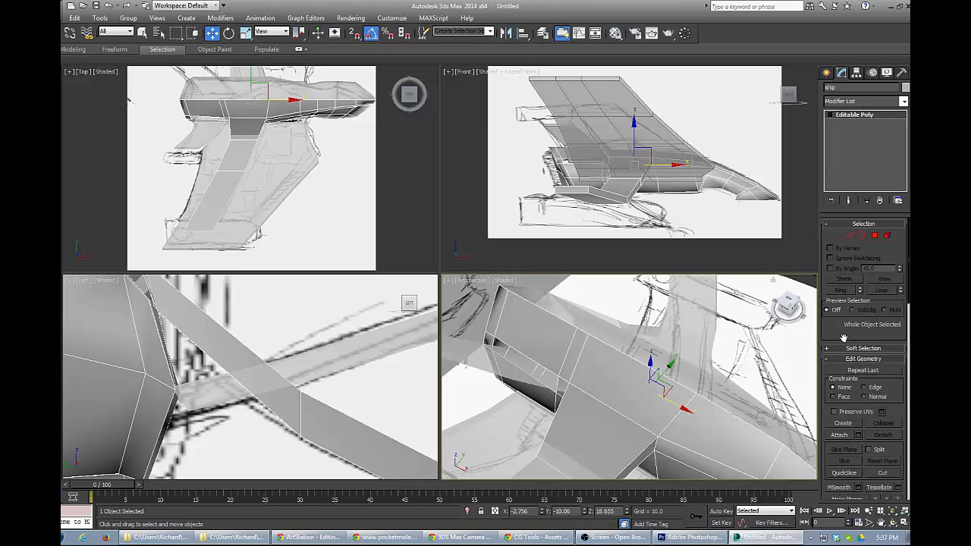
Attach the rear strut to the ship object and end the Attach command.
scroll(853, 307, "down", 2)
left_click(840, 405)
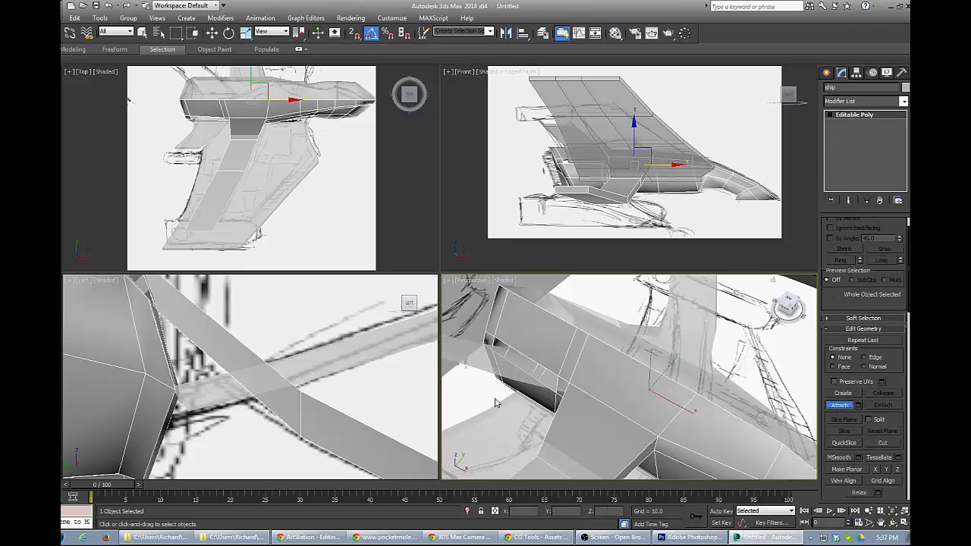
left_click(495, 368)
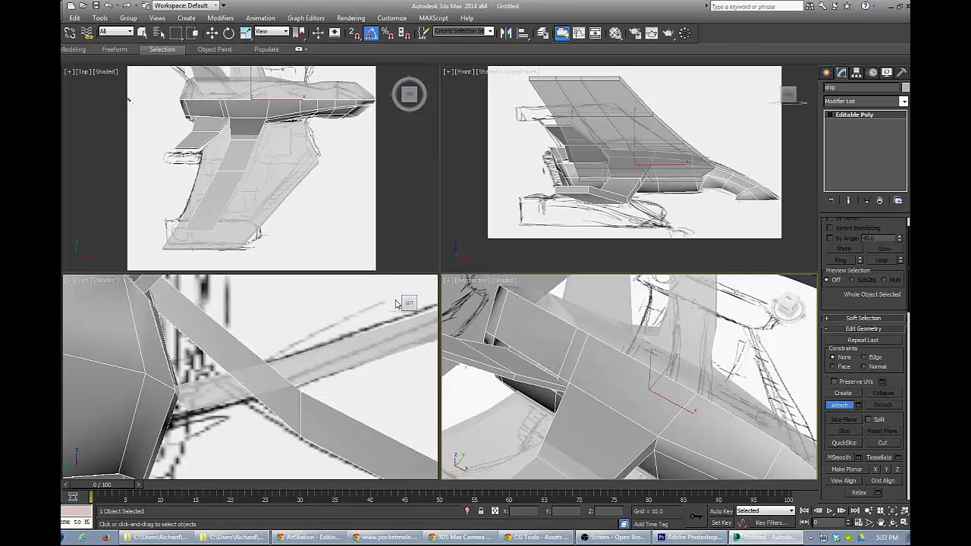
left_click(226, 151)
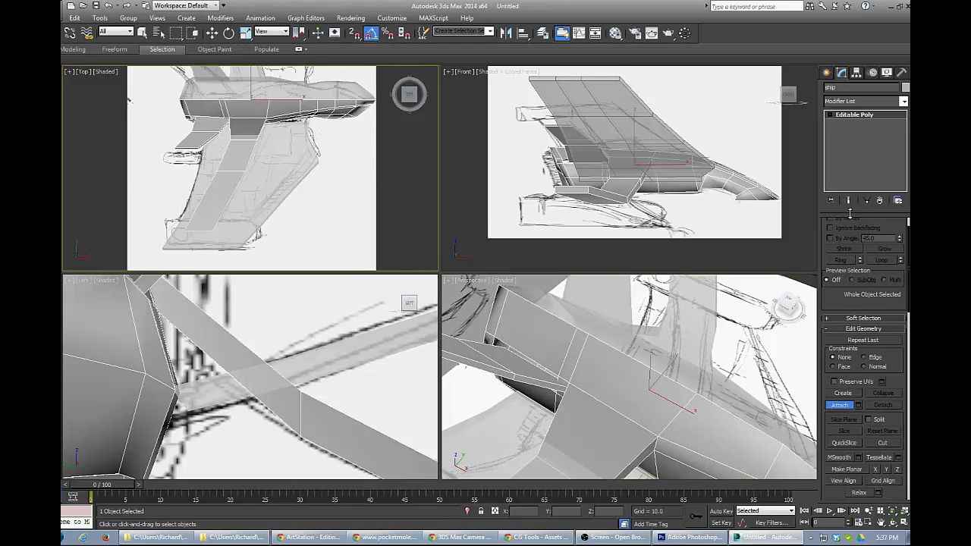
left_click(702, 375)
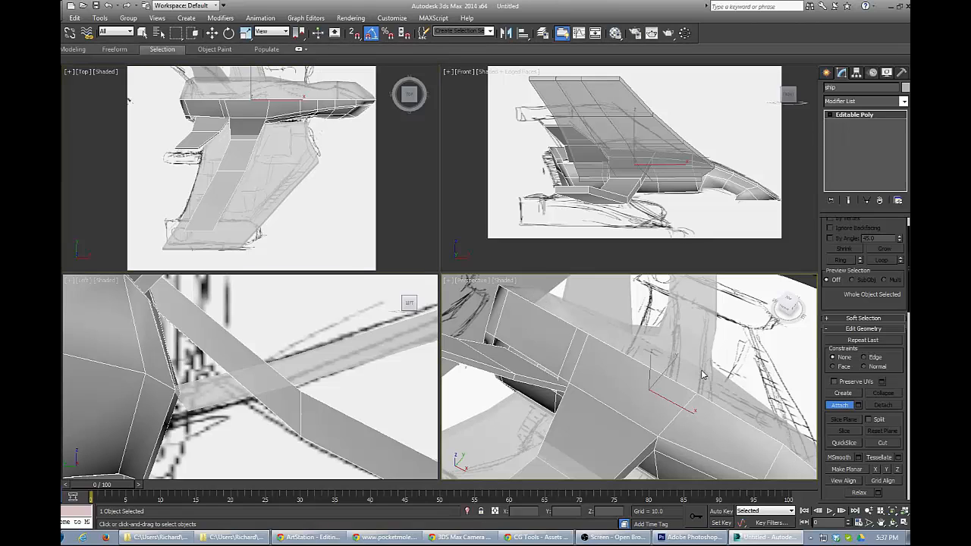
key("w")
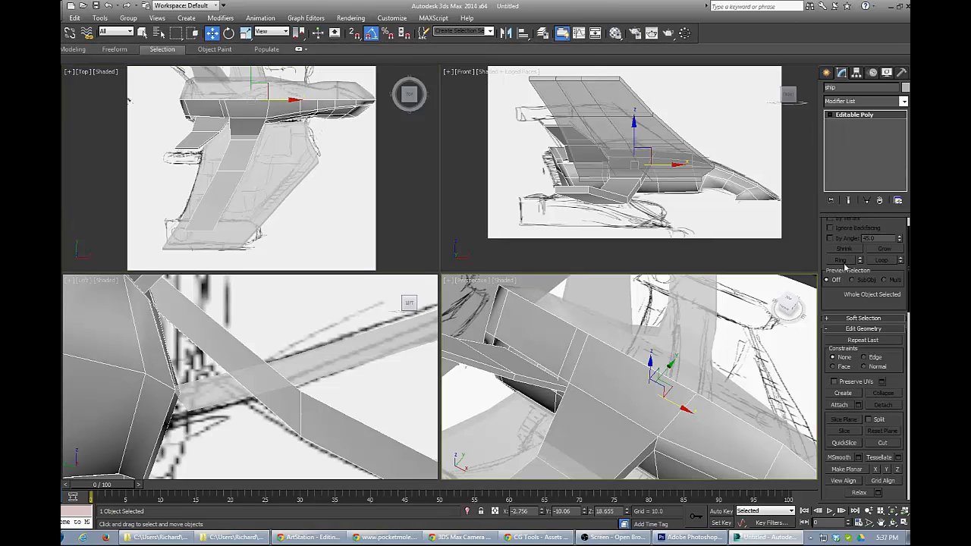
Select the rear strut as an element and shift it backward along X to about -30.2, in line with the hull opening.
key("4")
left_click(510, 372)
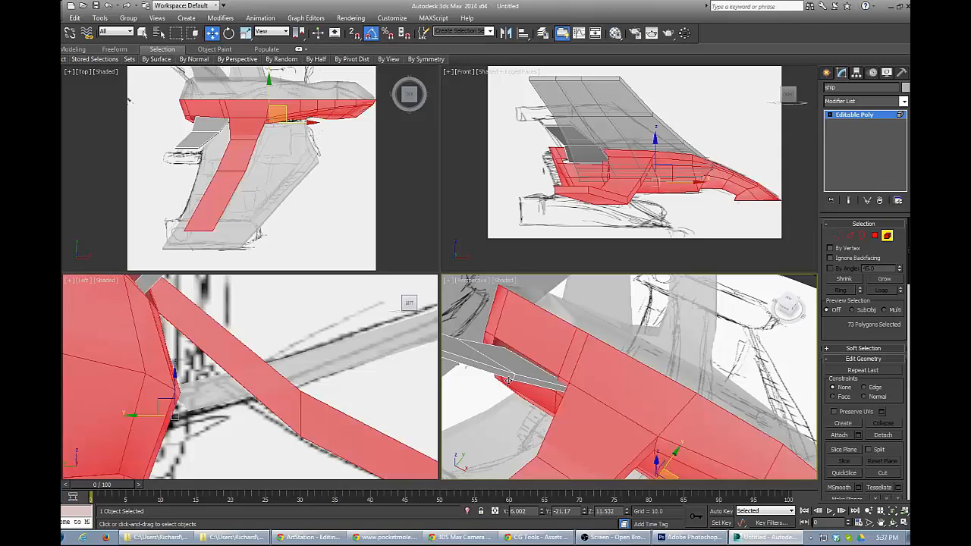
left_click(505, 375, "shift")
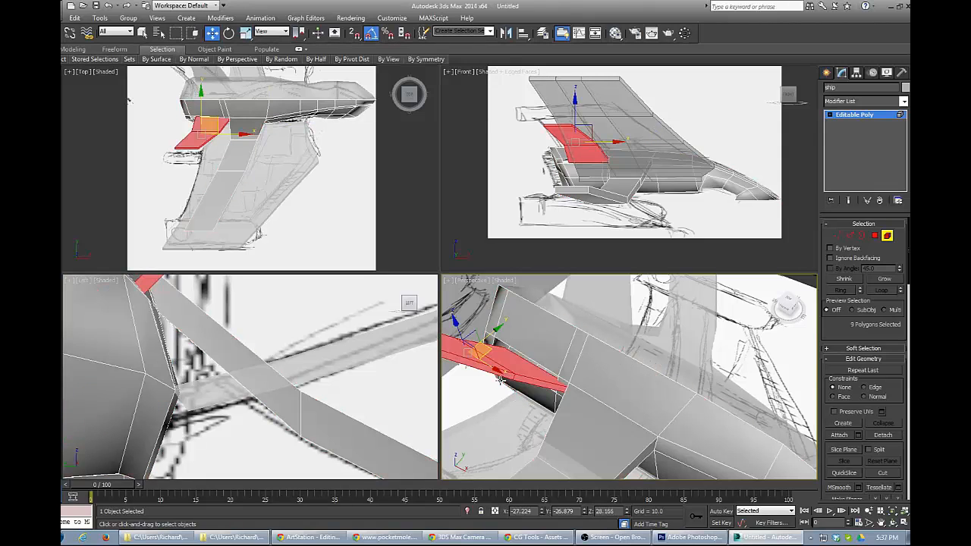
left_click_drag(499, 371, 485, 358)
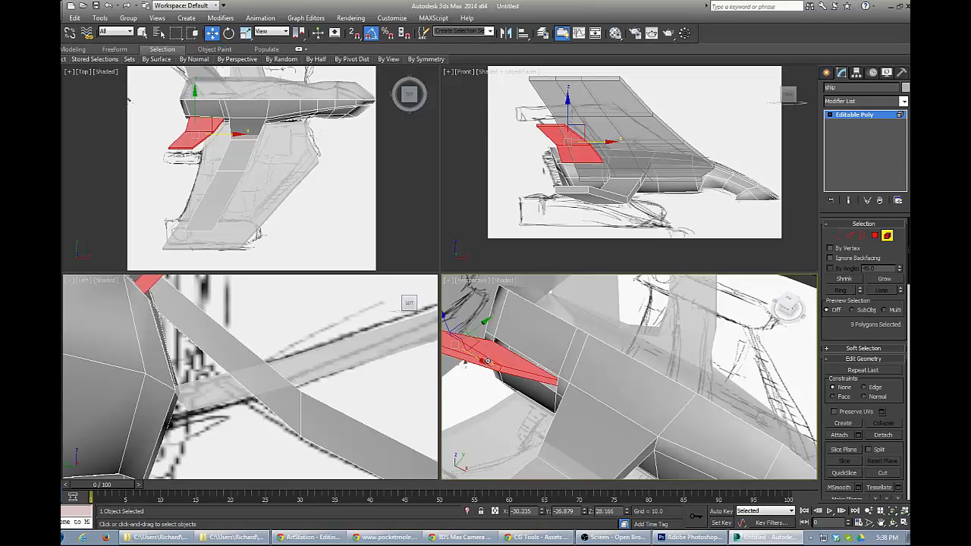
Collapse the upper and lower front corner vertices of the rear strut into the matching vertices of the hull opening.
key("1")
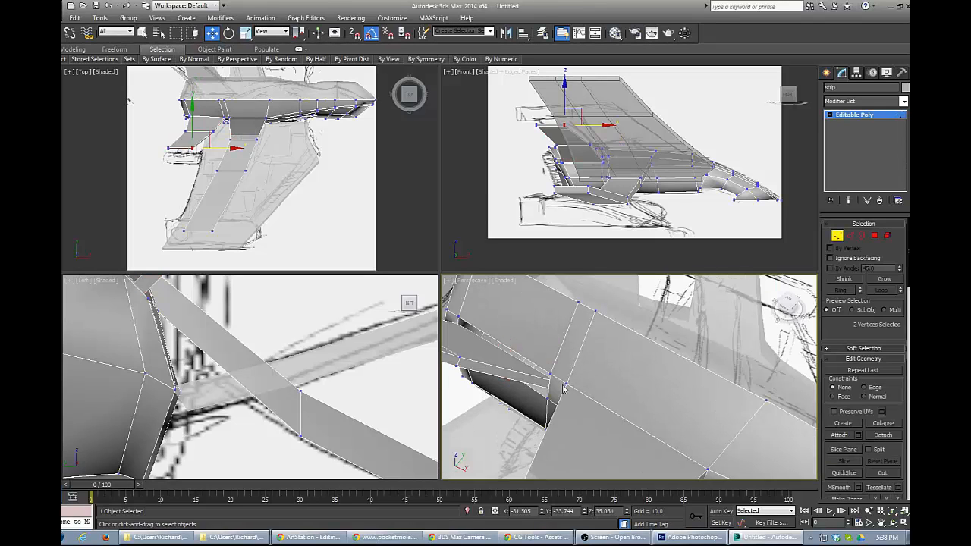
left_click(554, 381)
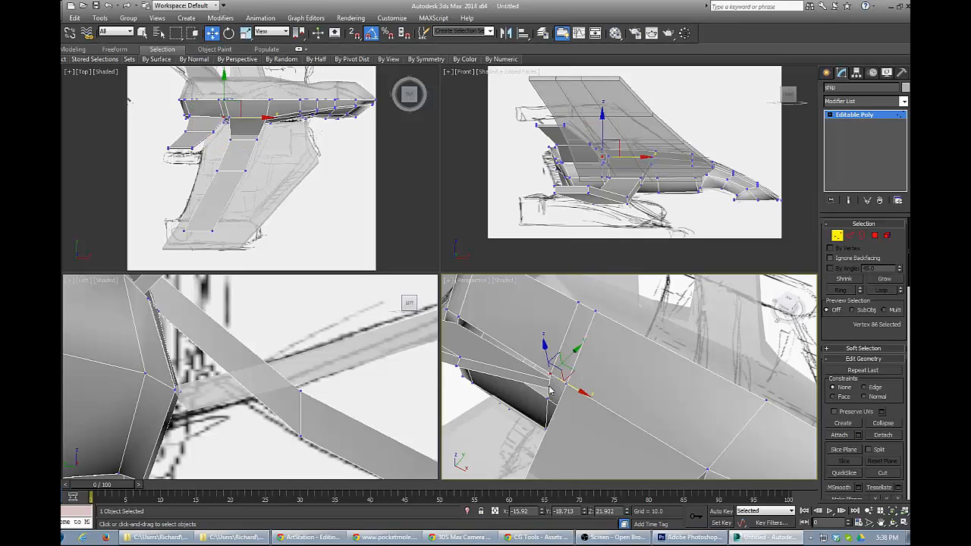
key("alt+x")
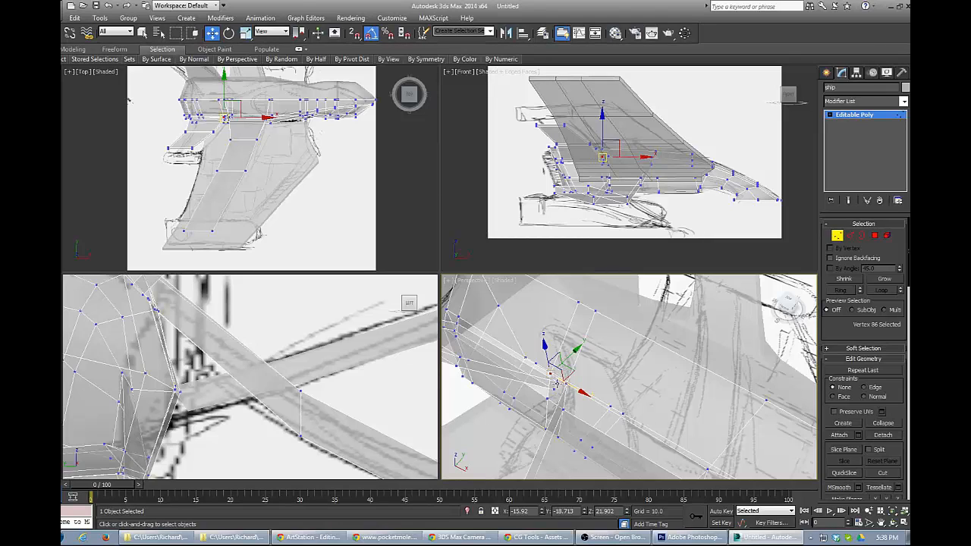
left_click(557, 382, "ctrl")
left_click(564, 408)
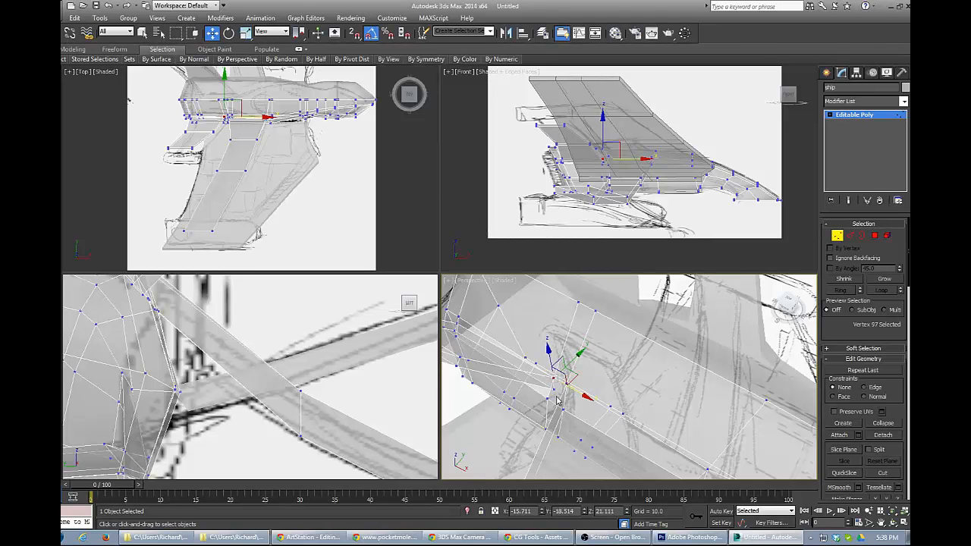
left_click(554, 389)
left_click(547, 399, "ctrl")
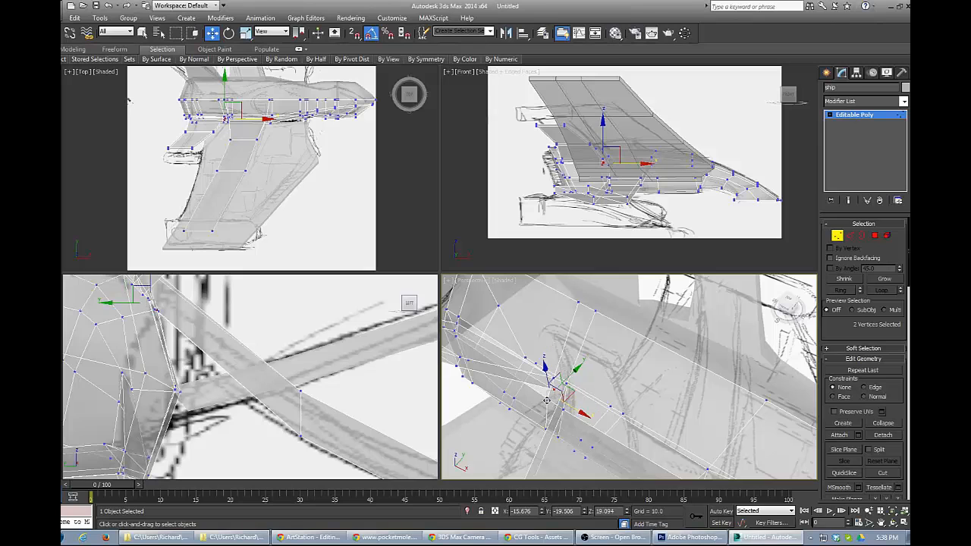
key("ctrl+alt+c")
Collapse the rear strut's upper and lower rear corner vertices into the hull opening's matching vertices with see-through display, then turn see-through off.
middle_click_drag(476, 393, 690, 430, "alt")
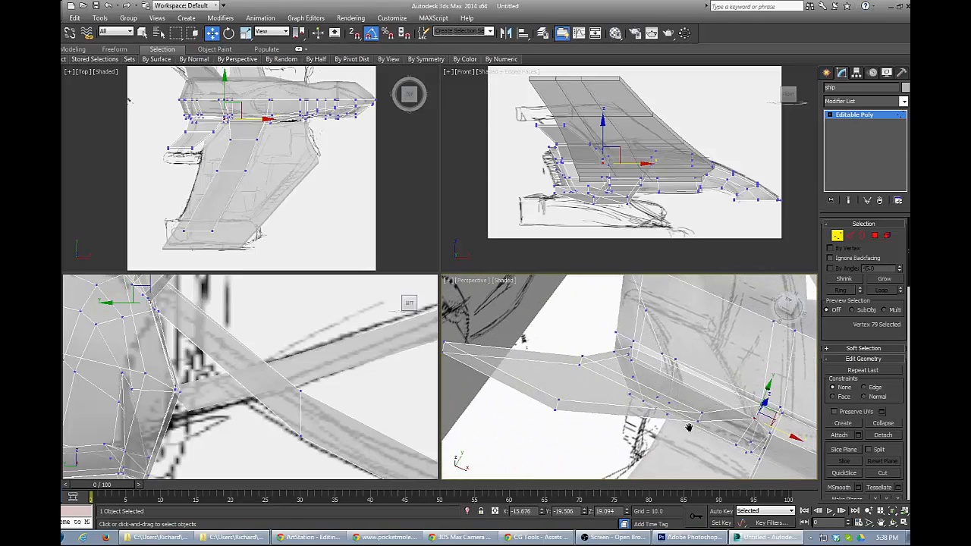
left_click(638, 349)
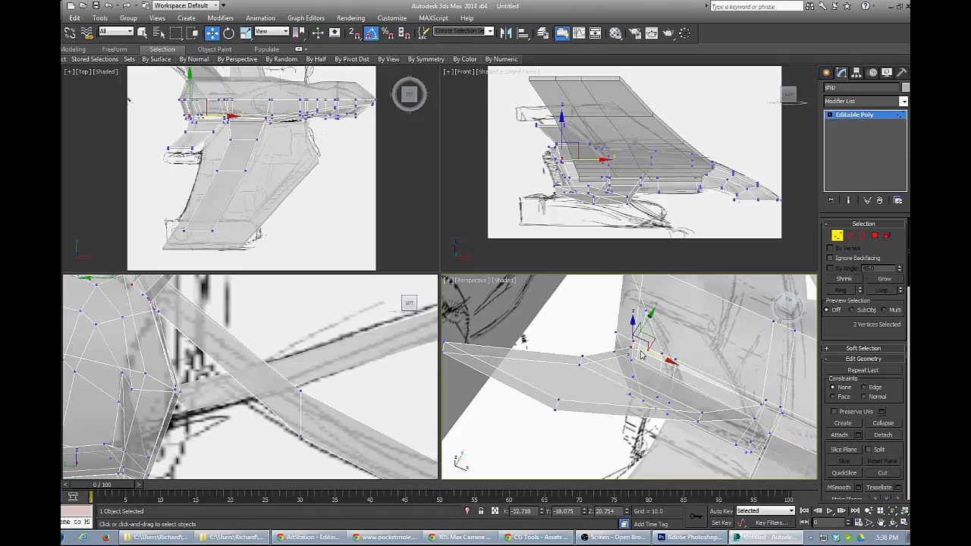
left_click(643, 361)
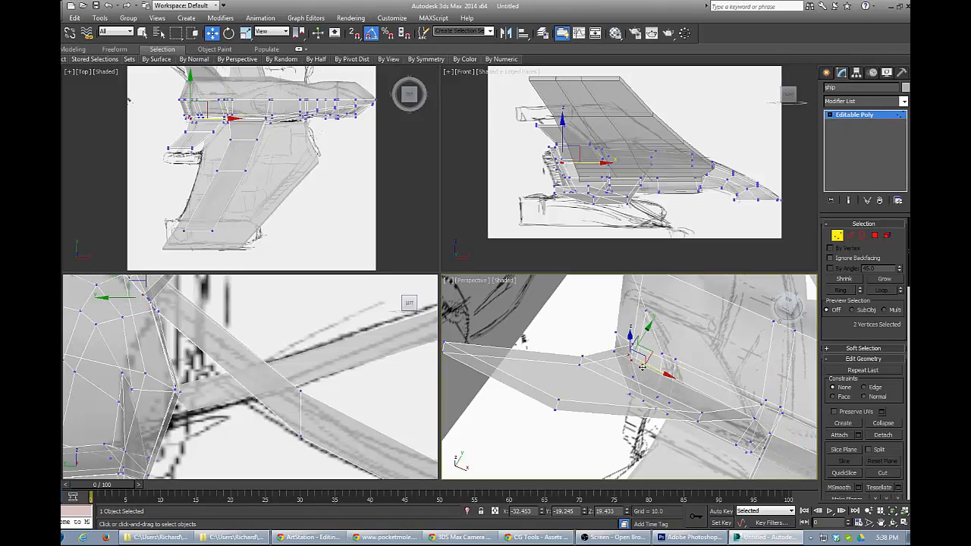
key("alt+x")
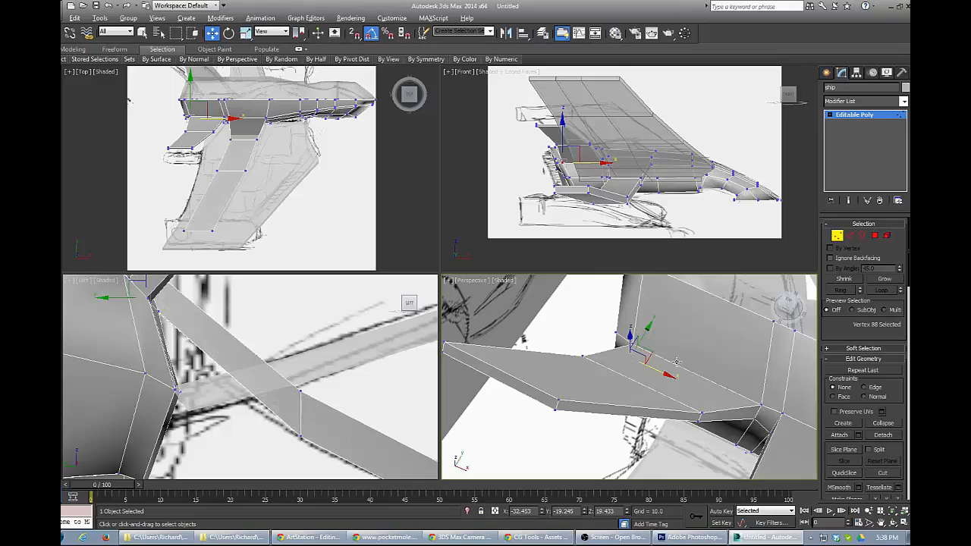
Move the two front vertices of the rear strut joint up and outward to about Y -19.5, Z 21.6.
mouse_move(673, 358)
middle_mouse_down("alt")
mouse_move(529, 375)
mouse_move(639, 334)
middle_mouse_up("alt")
scroll(639, 318, "down", 3)
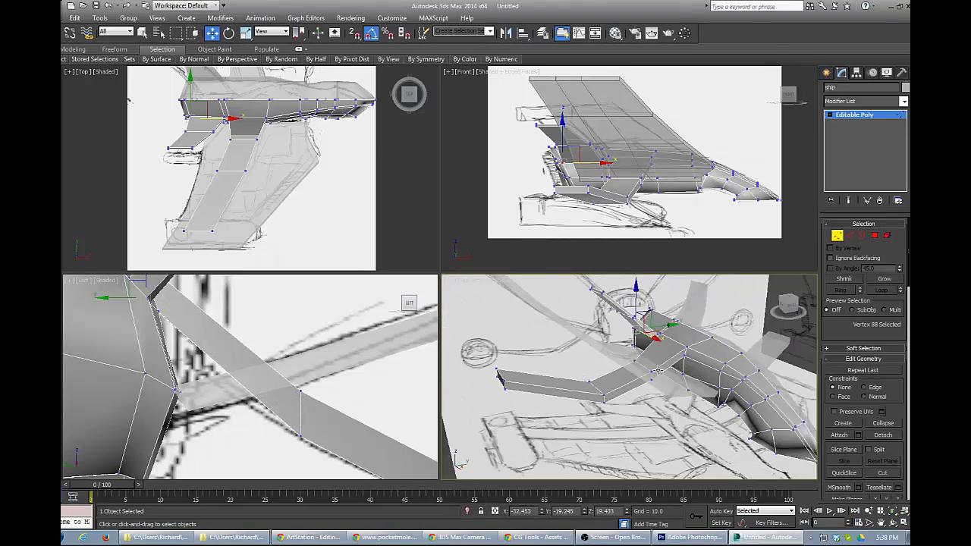
middle_click_drag(657, 371, 689, 330, "alt")
scroll(690, 330, "up", 5)
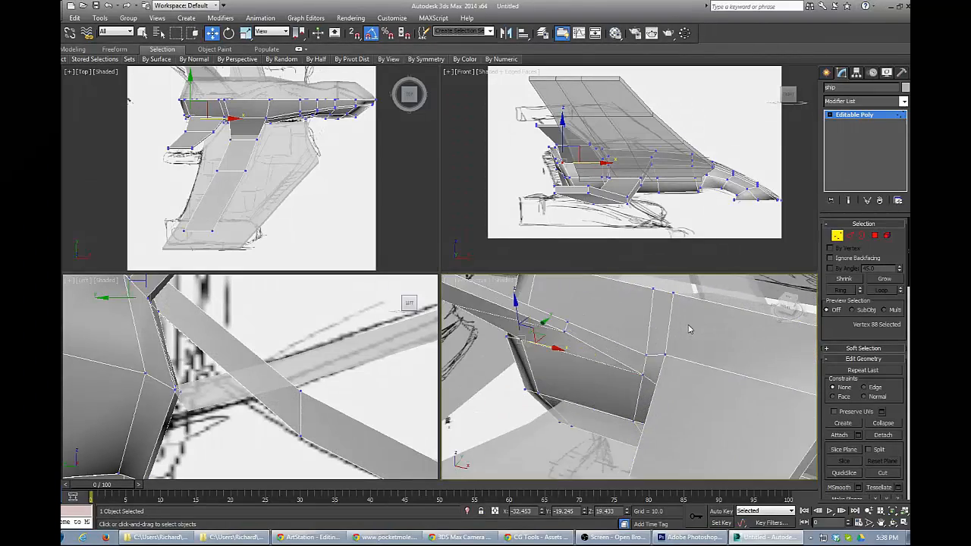
scroll(690, 329, "up", 2)
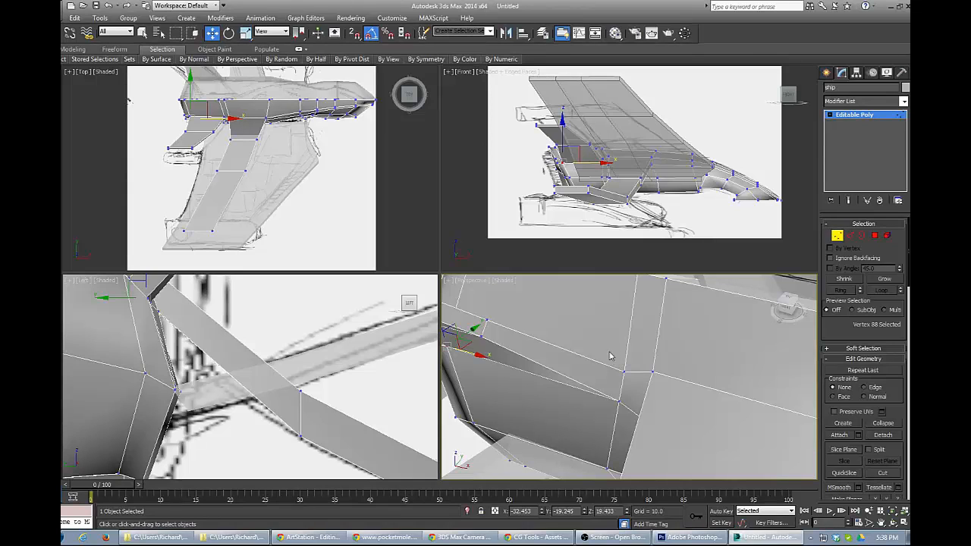
left_click_drag(610, 361, 629, 413)
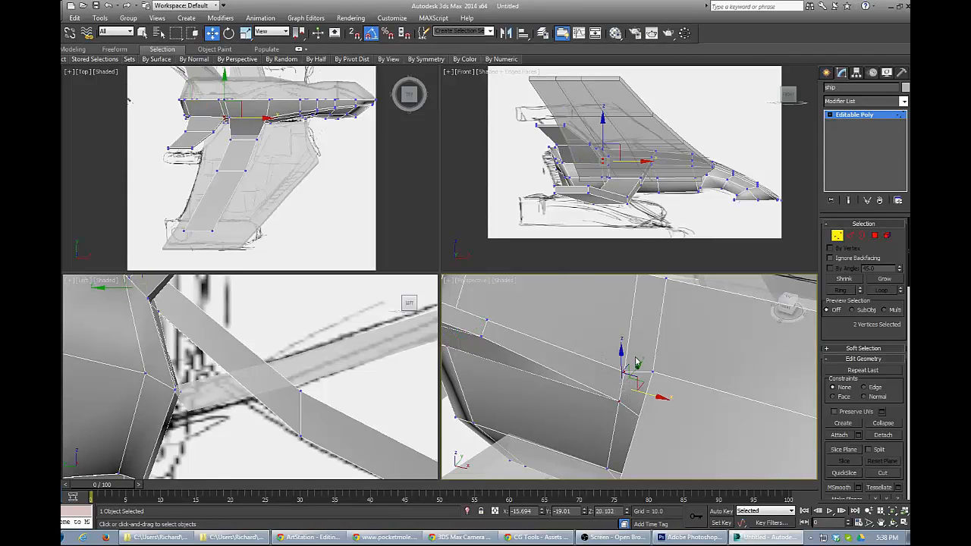
middle_click_drag(697, 412, 622, 386, "alt")
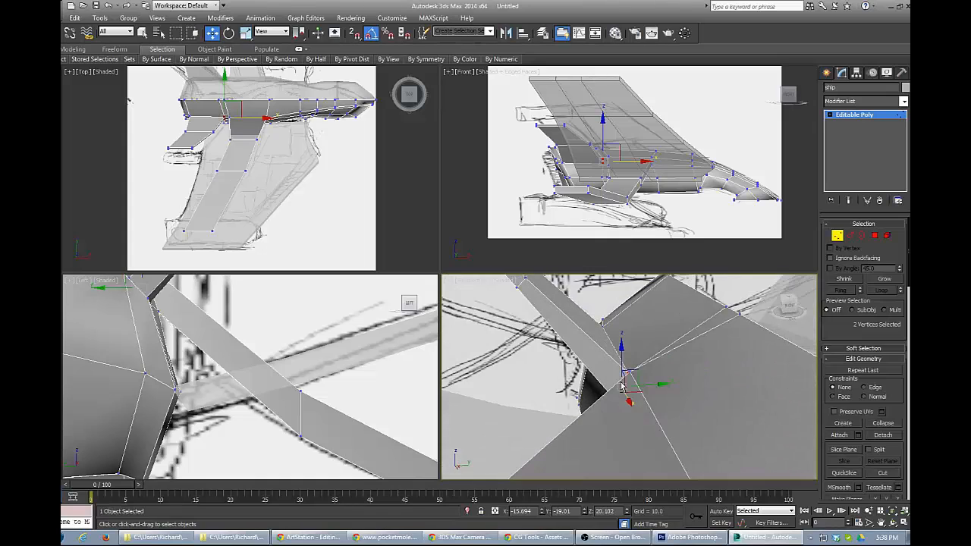
left_click_drag(621, 353, 620, 345)
left_click_drag(656, 373, 625, 352)
middle_click_drag(625, 352, 621, 295, "alt")
scroll(621, 297, "down", 5)
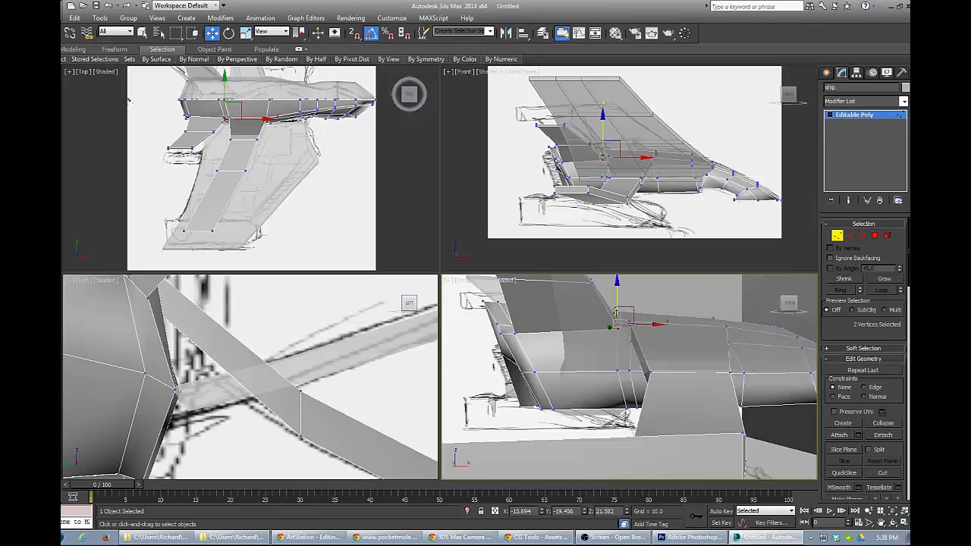
Move the side vertex at the hull's rear end inward and backward to about X -33.0, Y -17.2, and inspect the hull and struts.
middle_click_drag(616, 336, 576, 402, "alt")
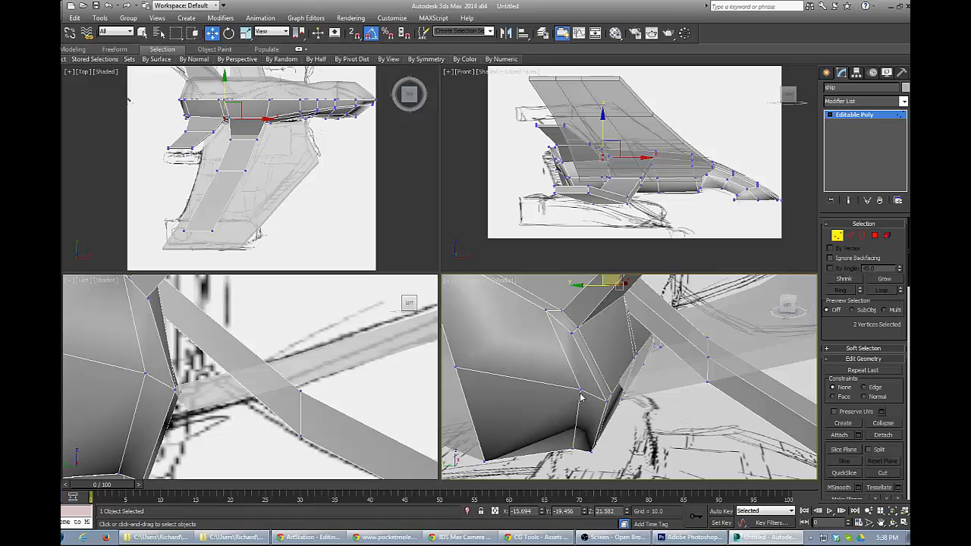
left_click_drag(581, 388, 523, 395)
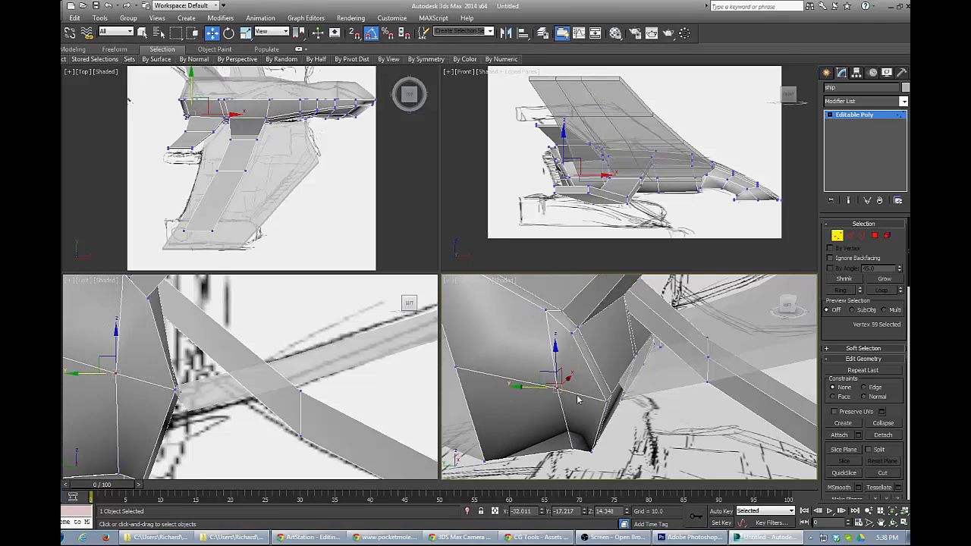
middle_click_drag(579, 397, 522, 388, "alt")
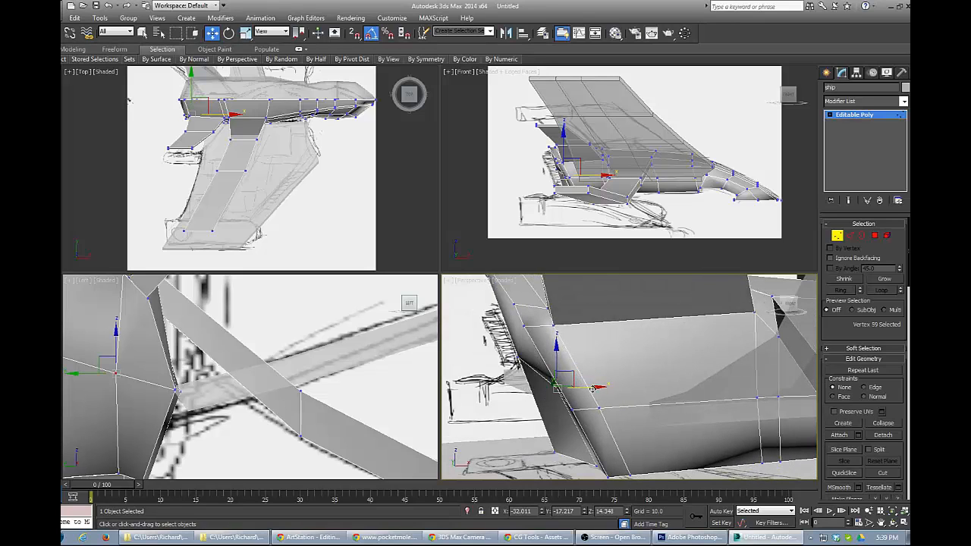
left_click_drag(582, 390, 573, 395)
scroll(637, 360, "down", 8)
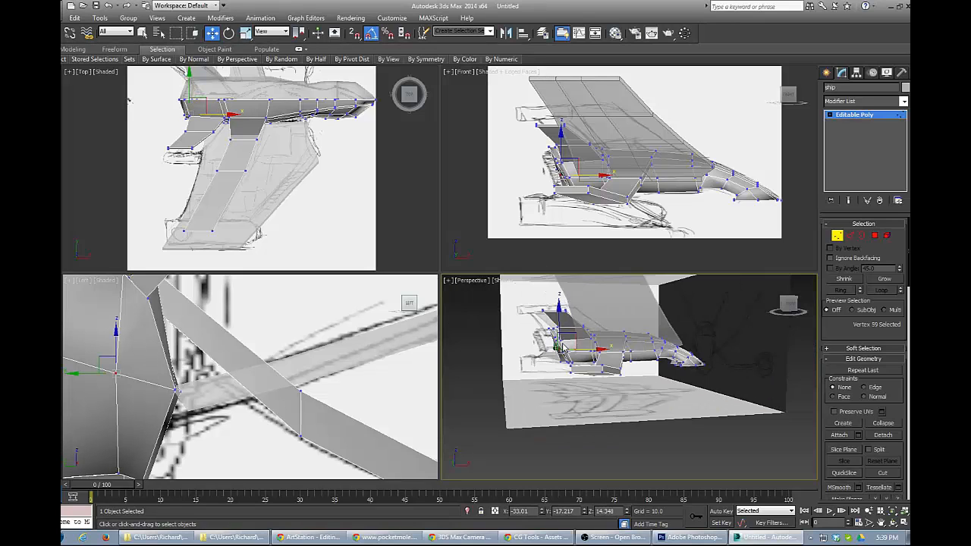
middle_click_drag(639, 361, 560, 403, "alt")
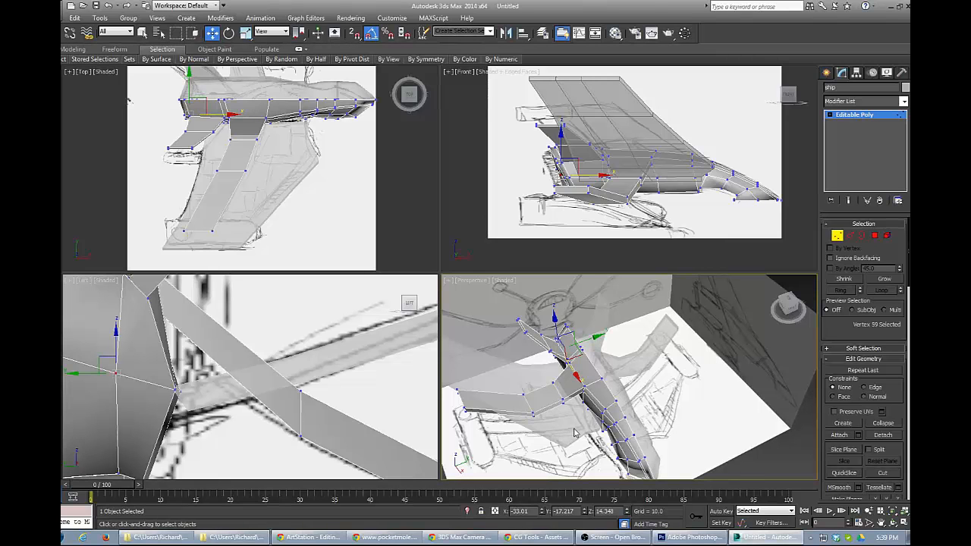
middle_click_drag(577, 434, 615, 357, "alt")
scroll(615, 357, "up", 3)
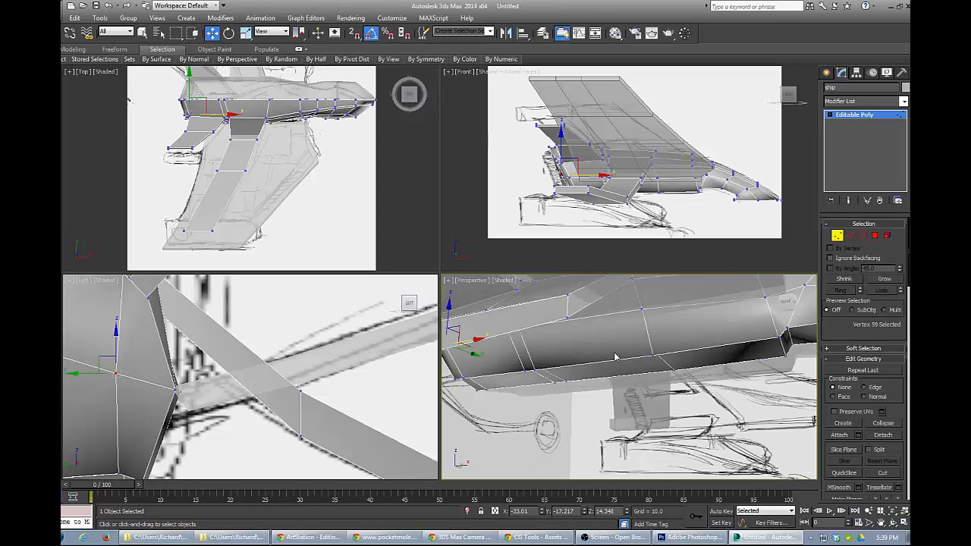
middle_click(276, 411)
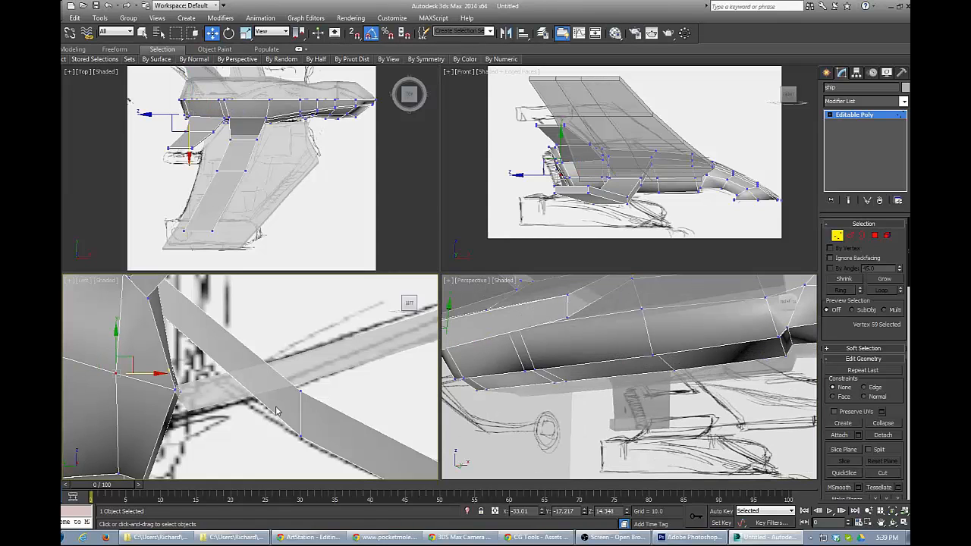
Select the lengthwise edge loop along the hull's side and chamfer it into two closely spaced parallel loops.
middle_click_drag(589, 314, 631, 332, "alt")
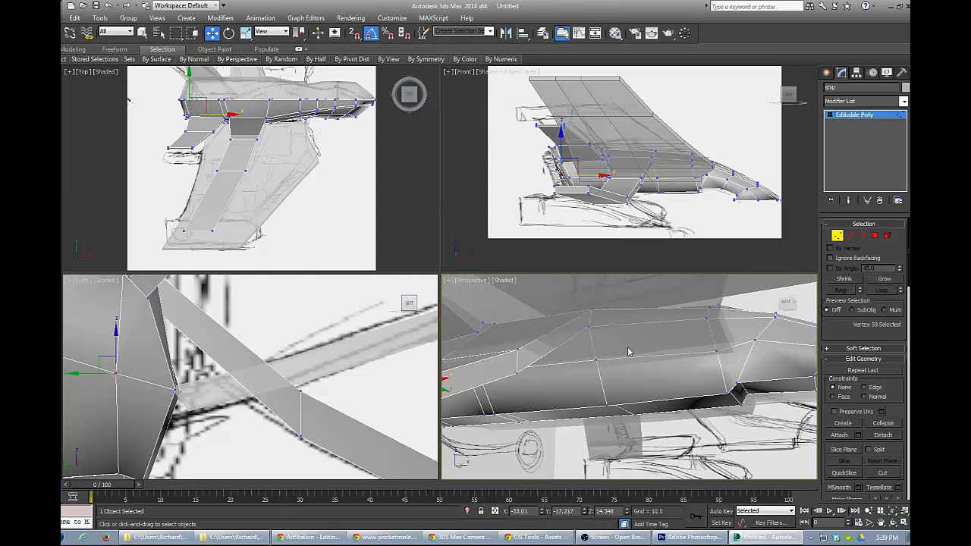
key("2")
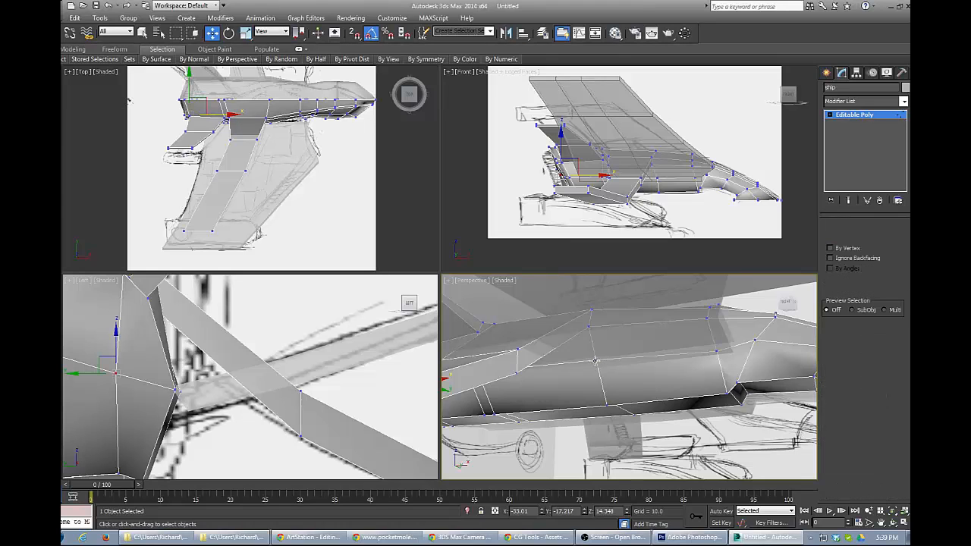
left_click(633, 356)
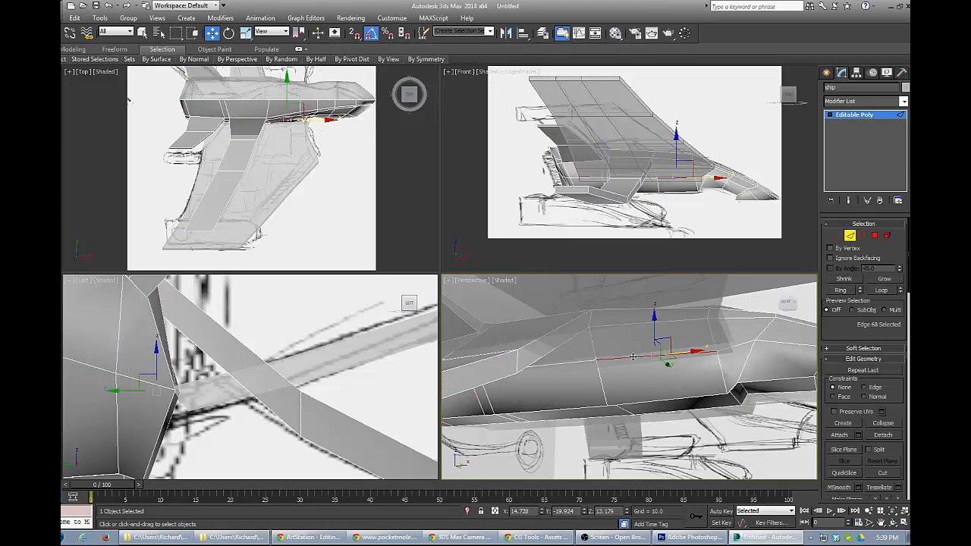
middle_click_drag(632, 357, 576, 380, "alt")
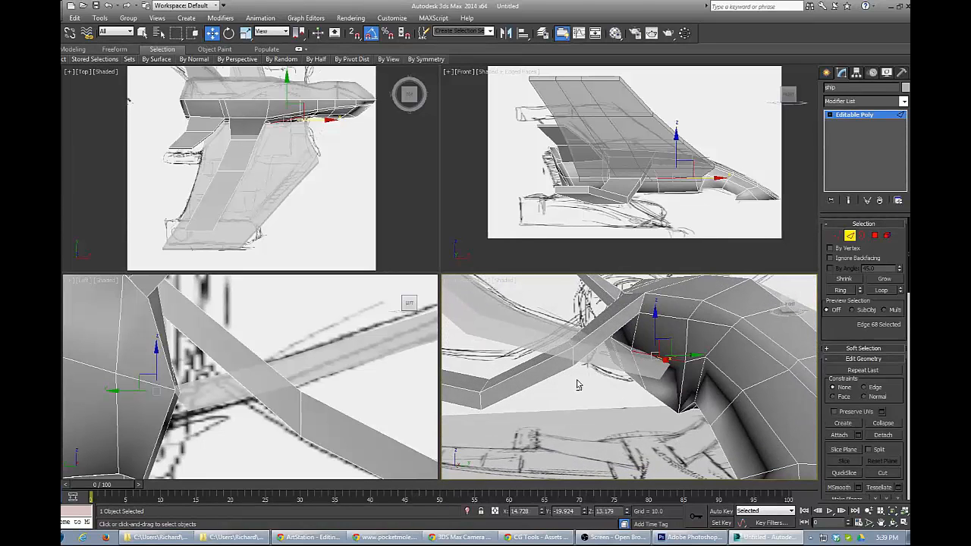
key("alt+l")
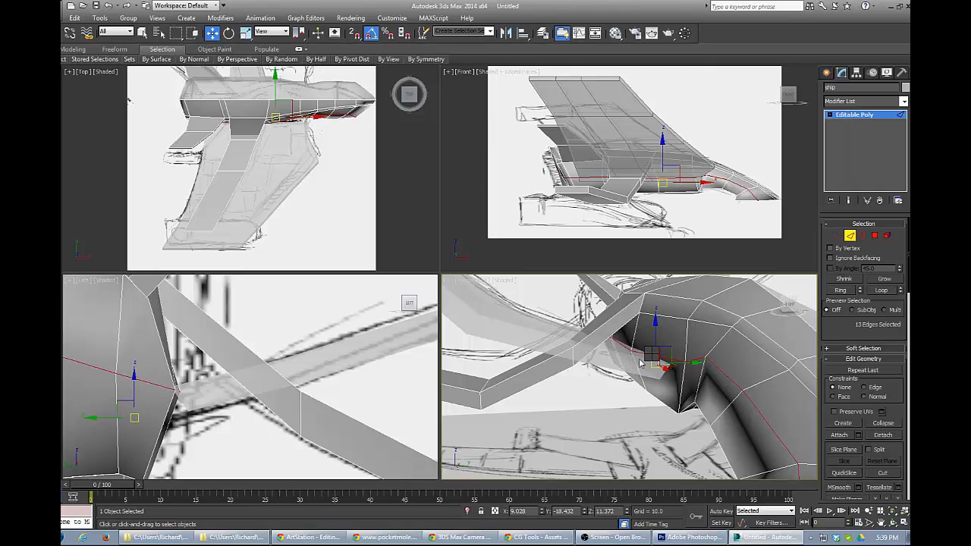
key("q")
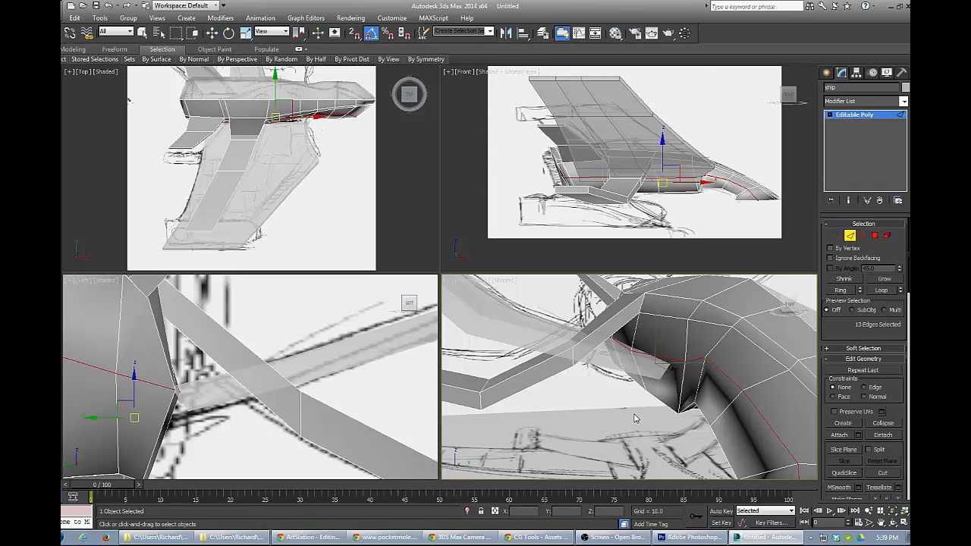
key("w")
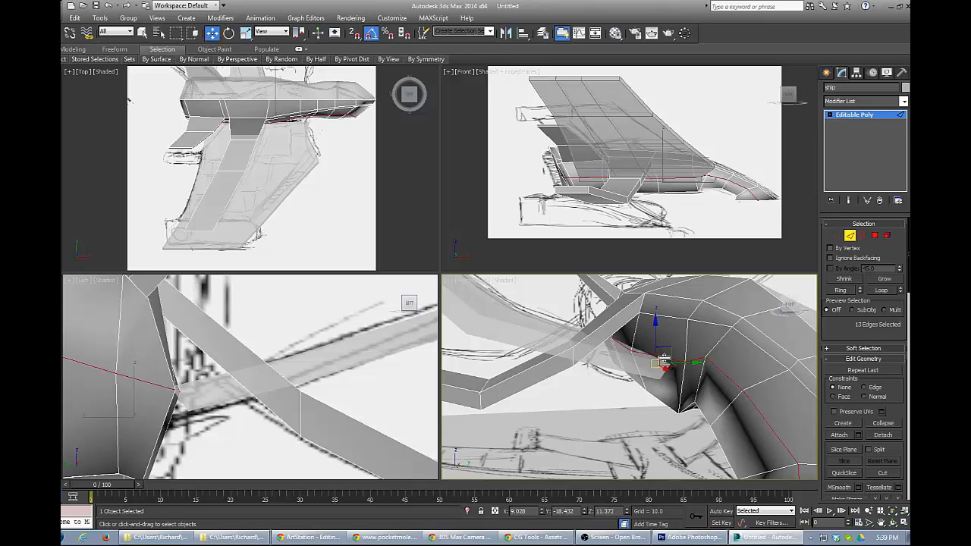
left_click(572, 421)
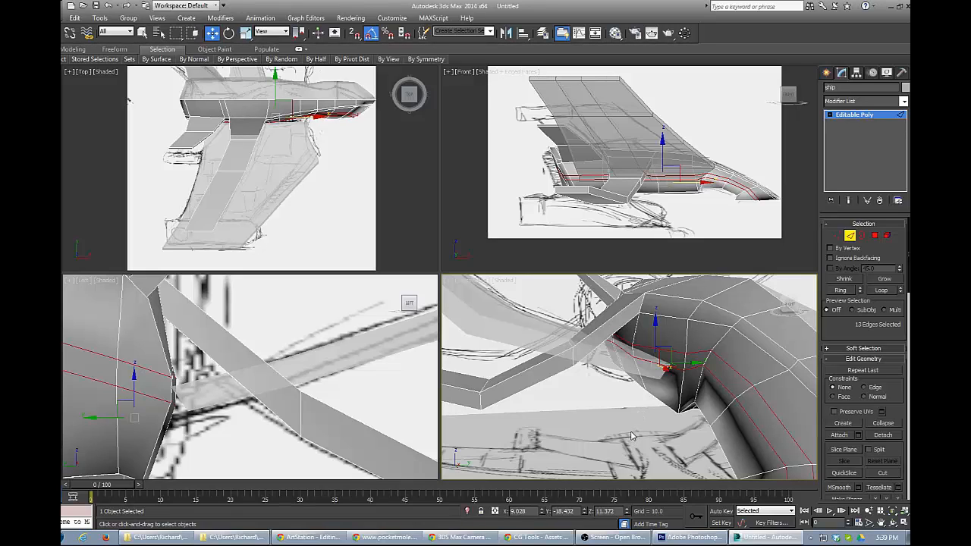
middle_click_drag(610, 397, 643, 428, "alt")
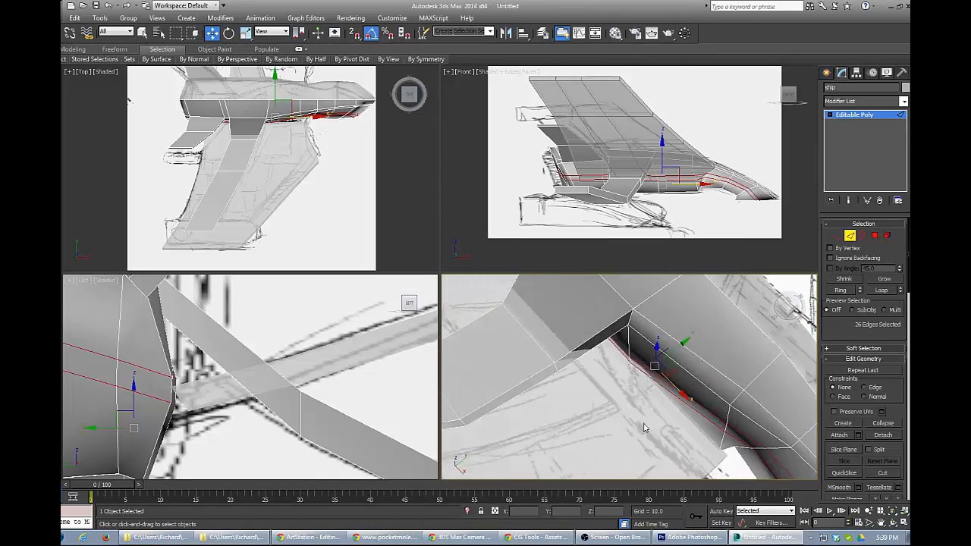
Switch to the wing object and delete the two polygons of its middle strip nearest the hull on the facing surface.
key("2")
left_click(625, 387)
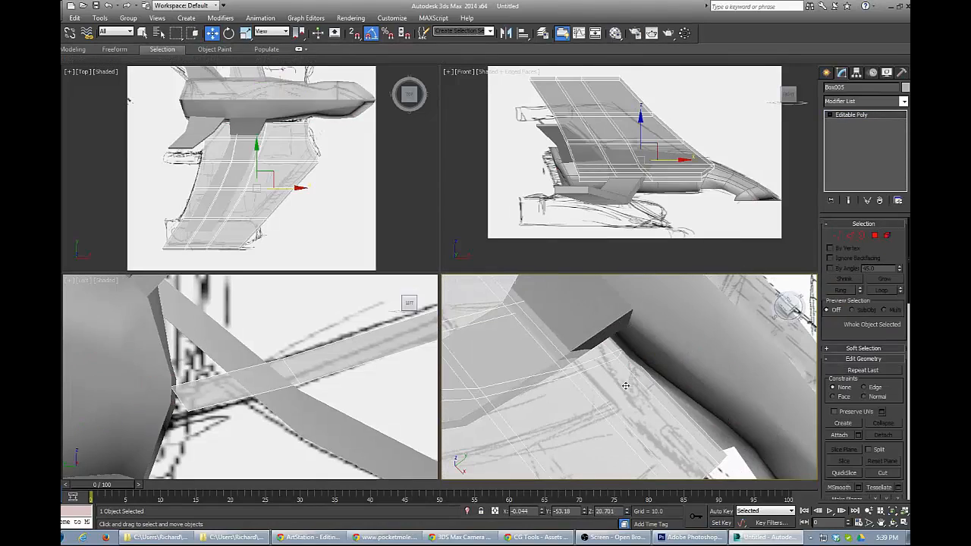
key("z")
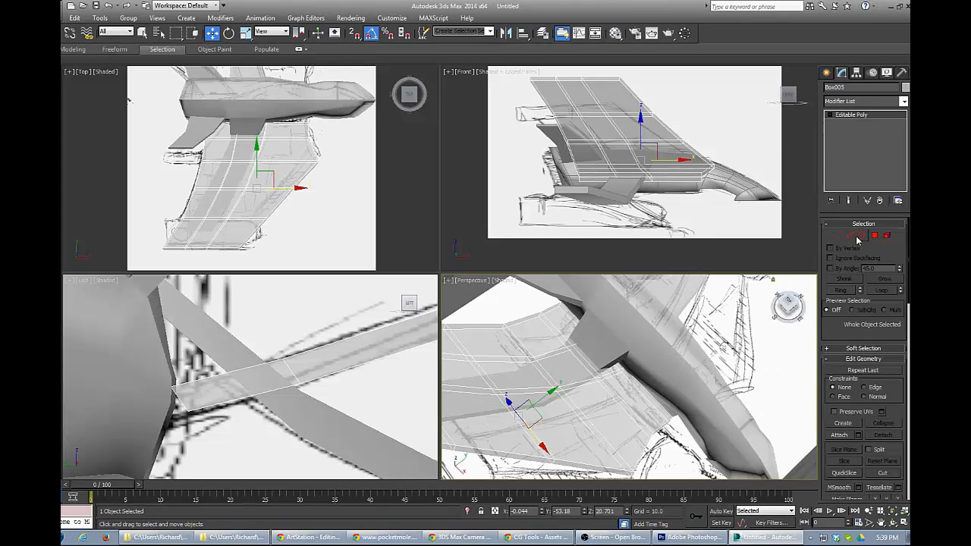
left_click(875, 235)
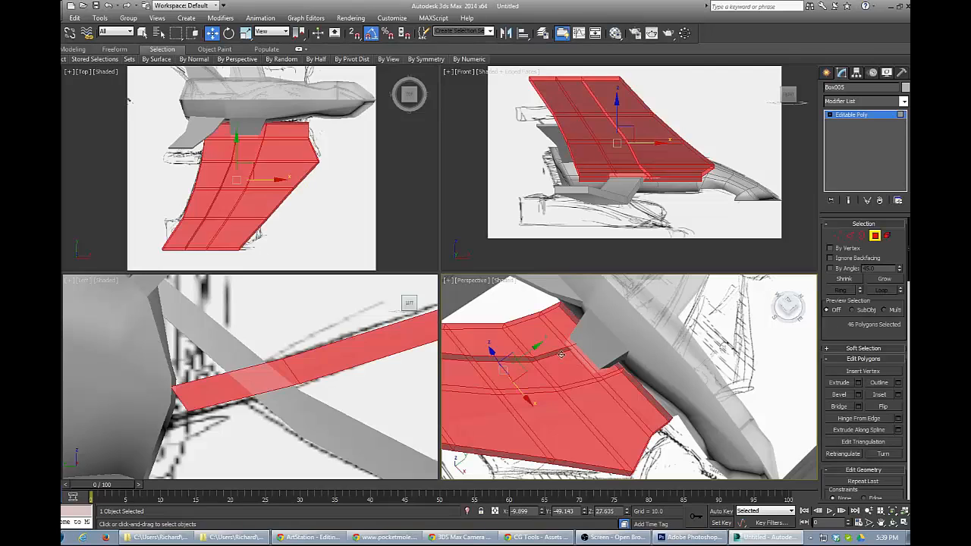
left_click(562, 368)
middle_click_drag(561, 368, 619, 396, "alt")
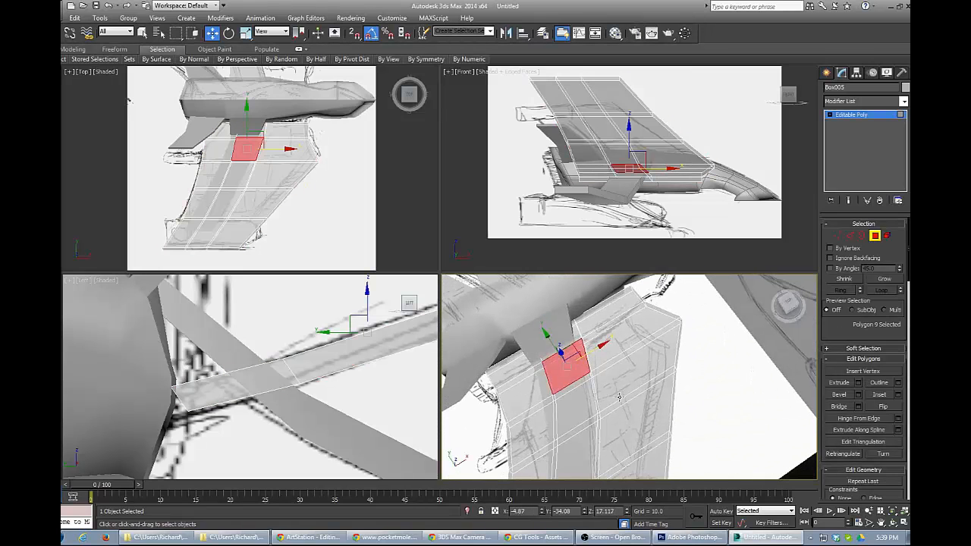
left_click(566, 406, "ctrl")
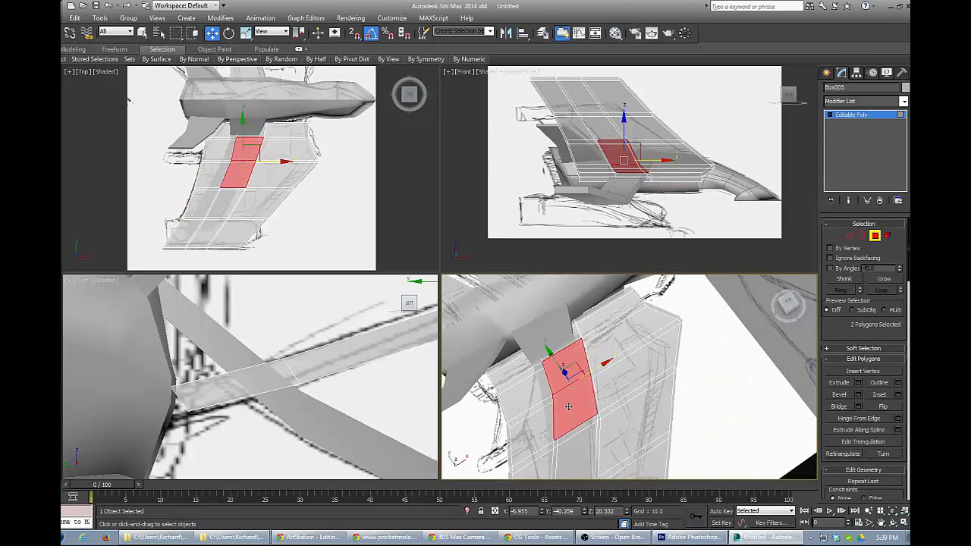
key("Delete")
Delete the opposite-side polygons behind the new wing opening, together with the adjoining narrow polygons toward the hull.
left_click(569, 406)
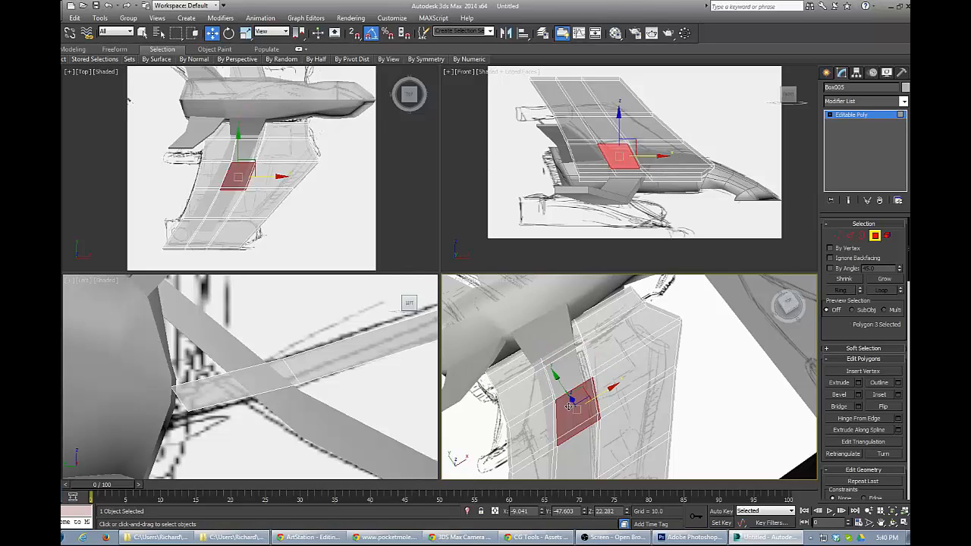
left_click(570, 361, "ctrl")
left_click(568, 350, "ctrl")
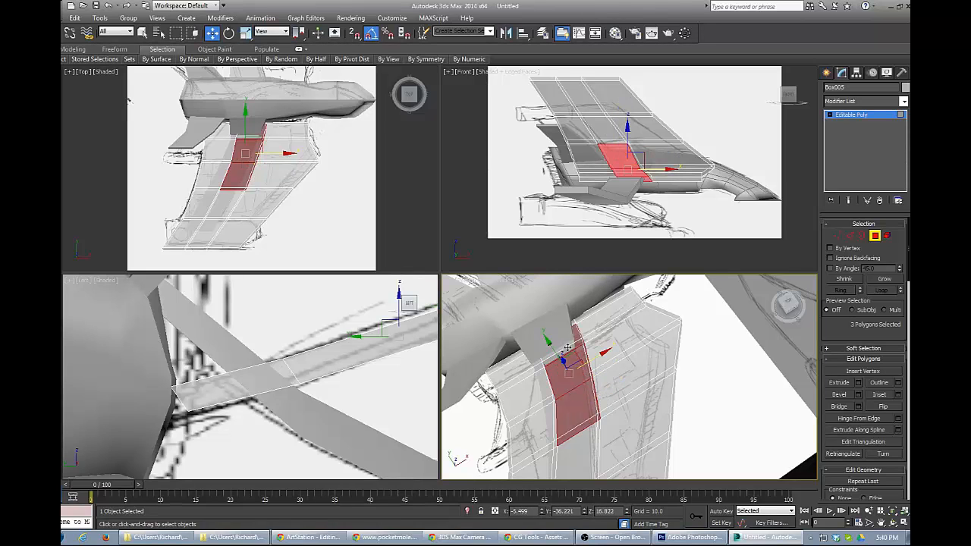
left_click(571, 332, "ctrl")
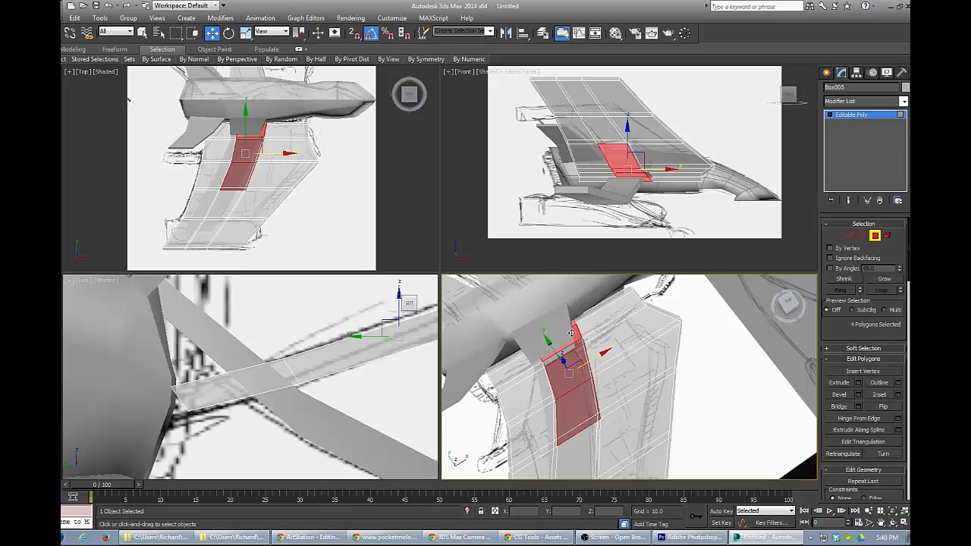
key("Delete")
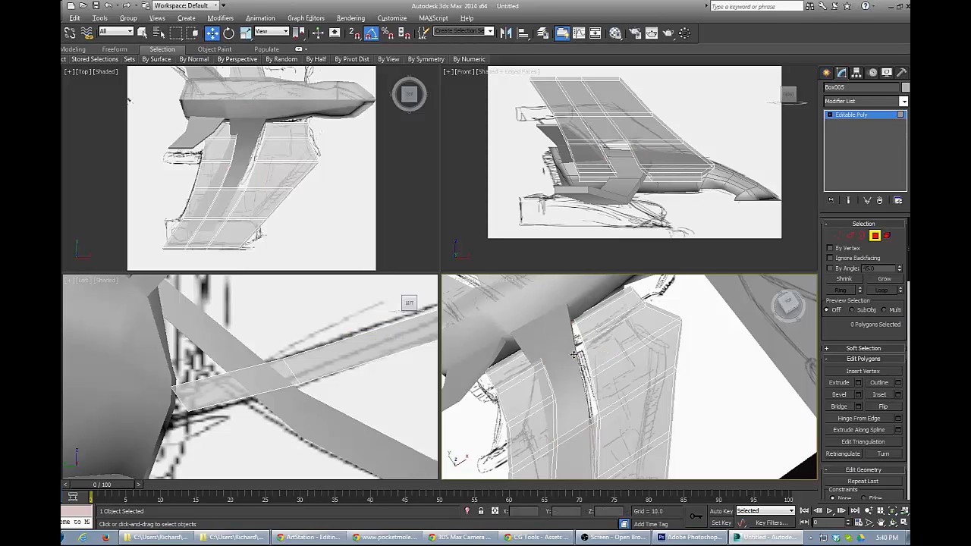
Isolate the wing and delete the remaining thin polygon closing the opening at the wing root.
key("alt+q")
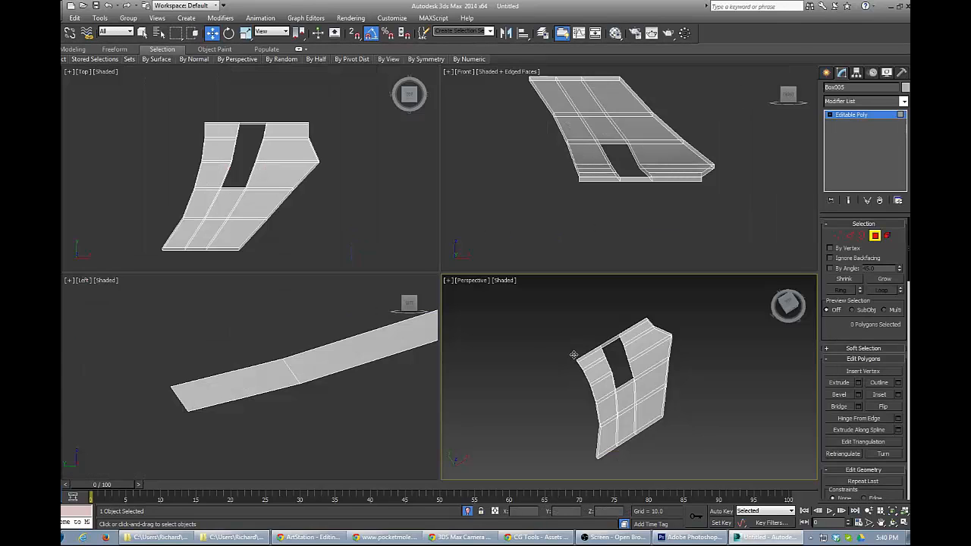
left_click(631, 177)
key("Delete")
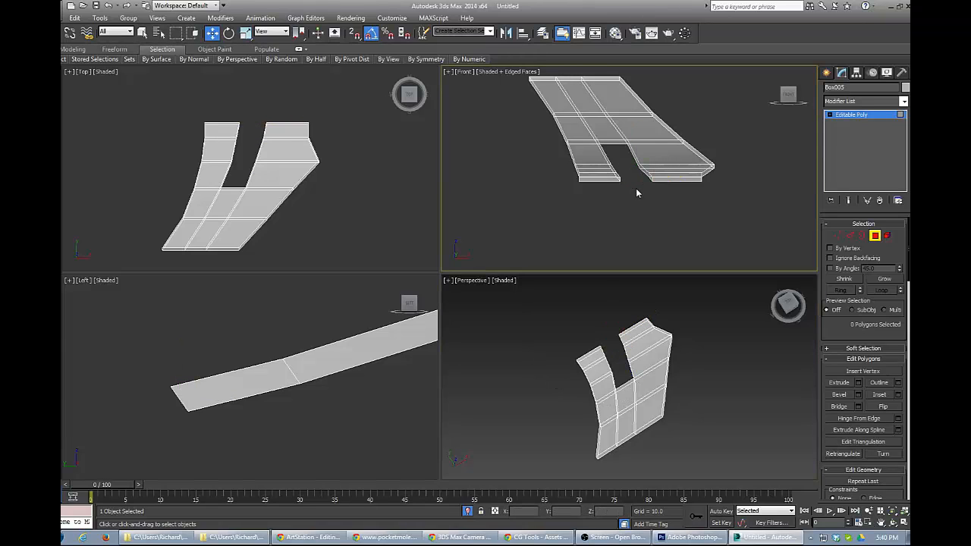
left_click_drag(569, 73, 575, 87)
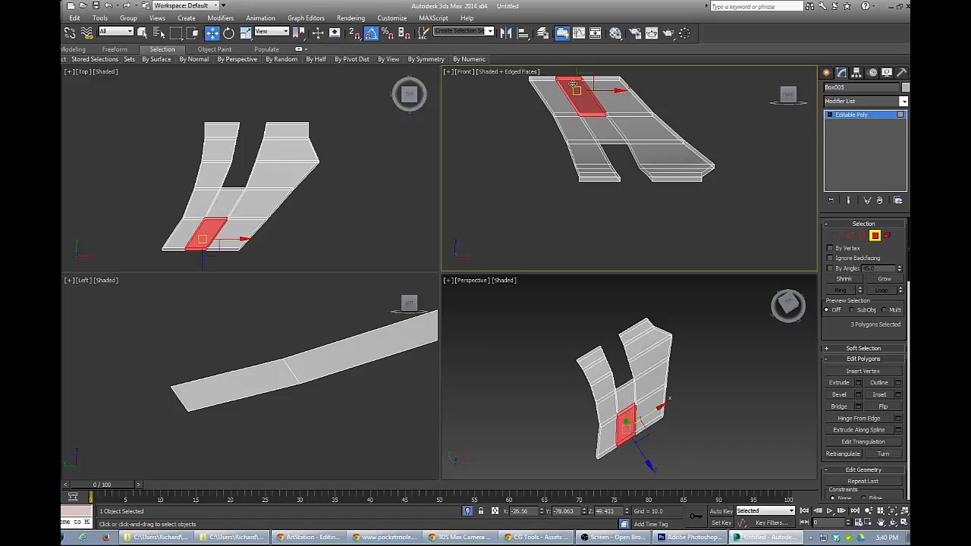
left_click(609, 138, "ctrl")
key("Delete")
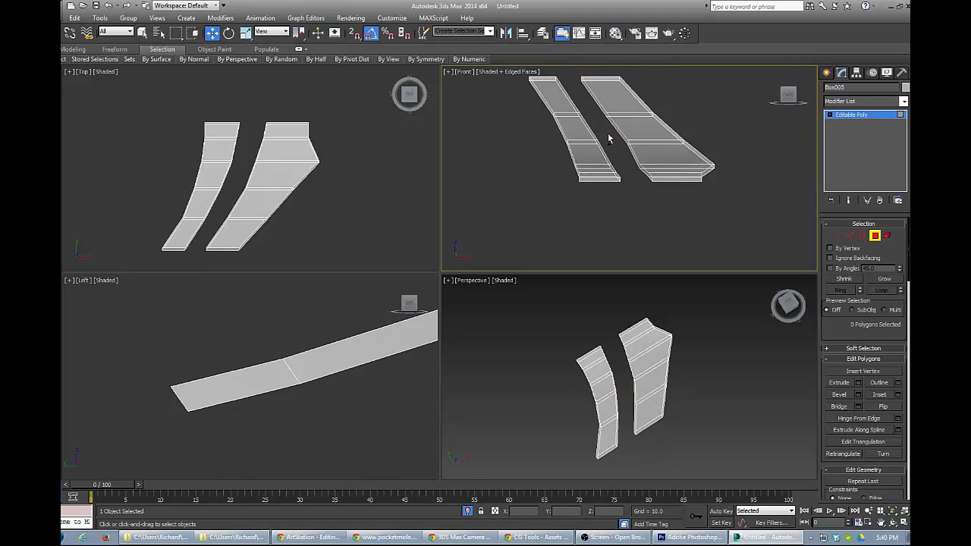
key("ctrl+z")
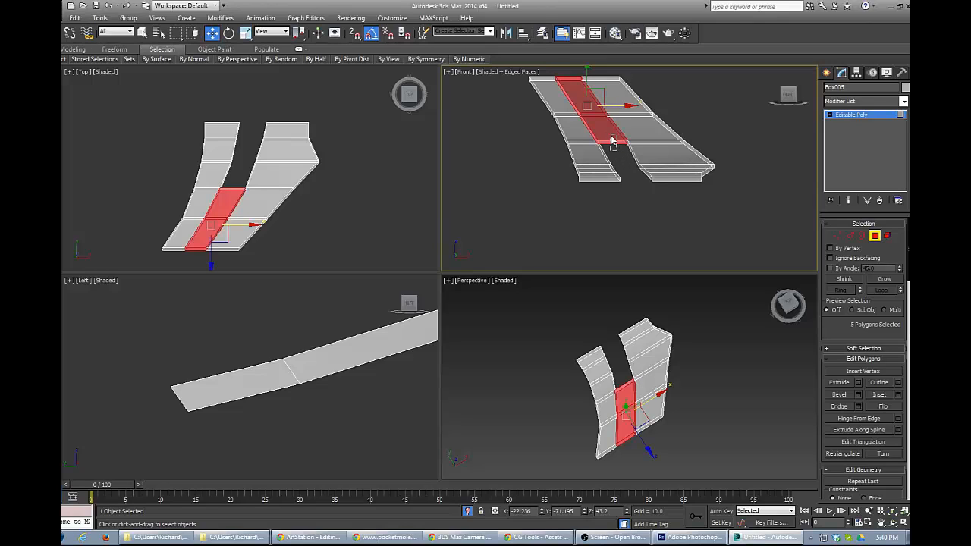
Delete the next segment of the wing's middle strip toward the tip, and collapse the slot's two short end edges to make it pointed.
left_click(613, 141)
key("Delete")
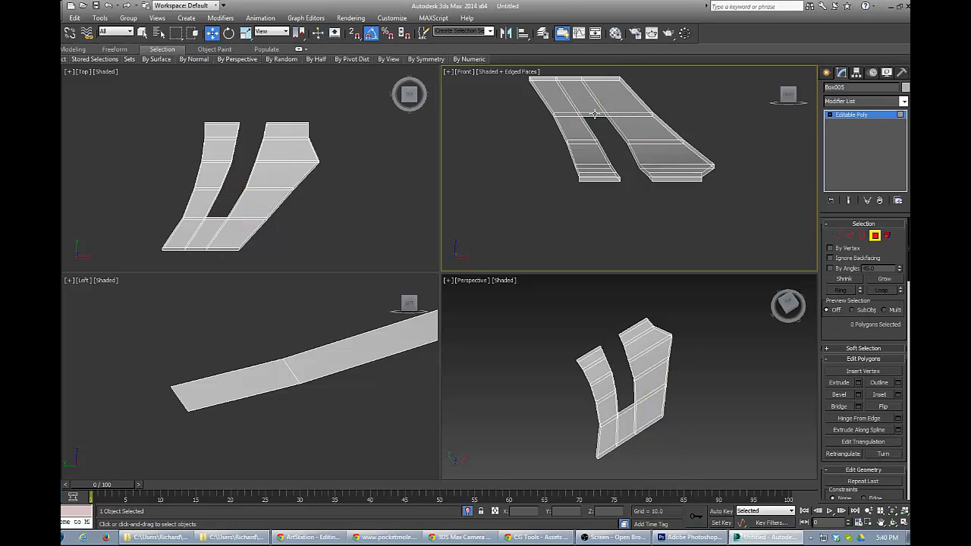
left_click(594, 112)
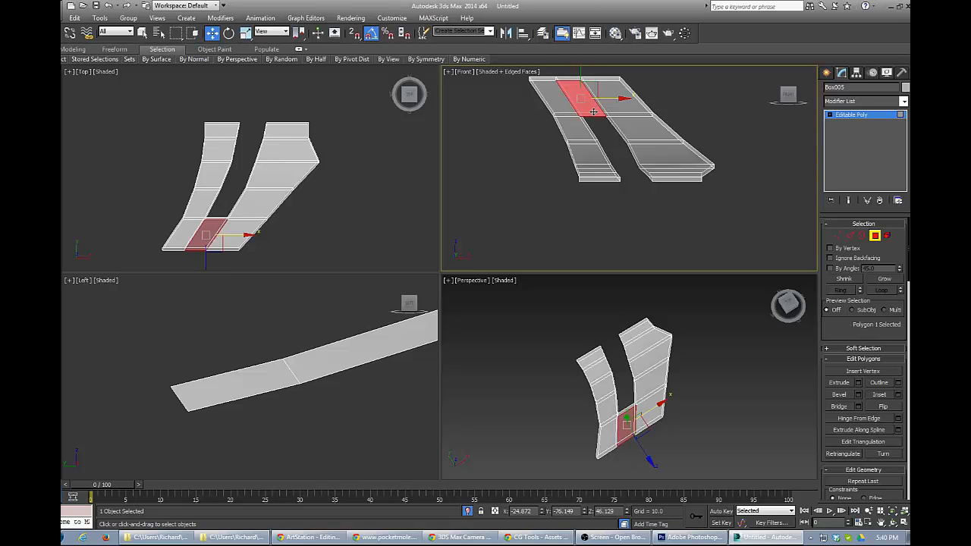
key("2")
left_click(594, 116)
key("ctrl+alt+c")
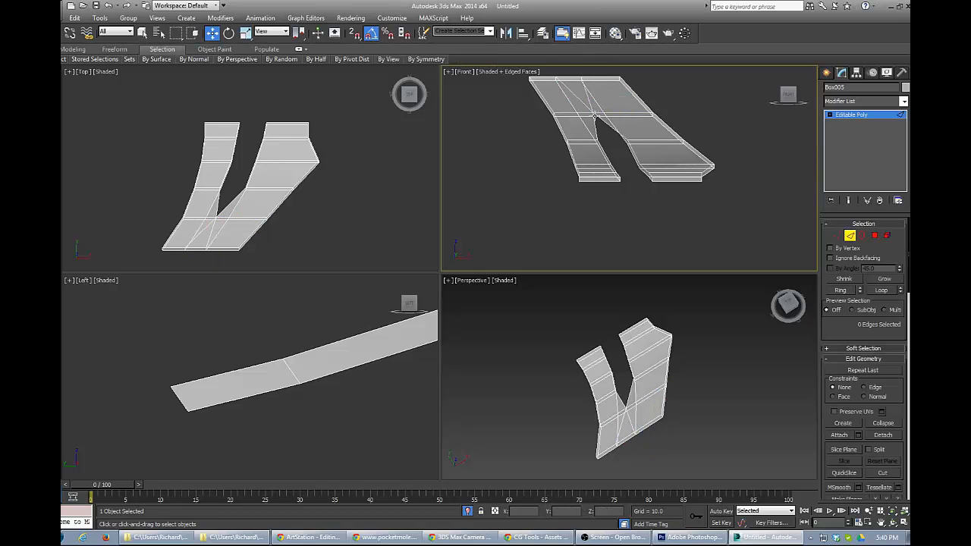
left_click(610, 125)
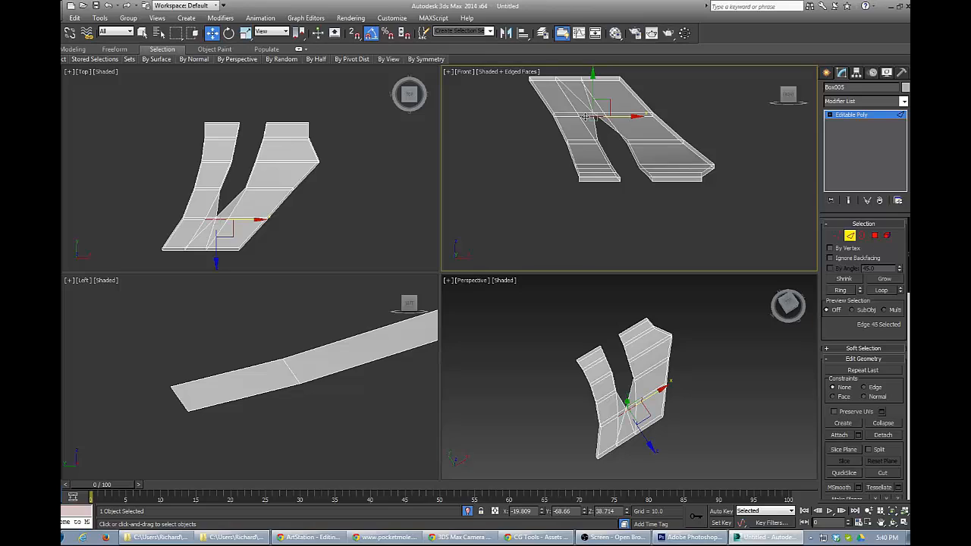
key("ctrl+alt+c")
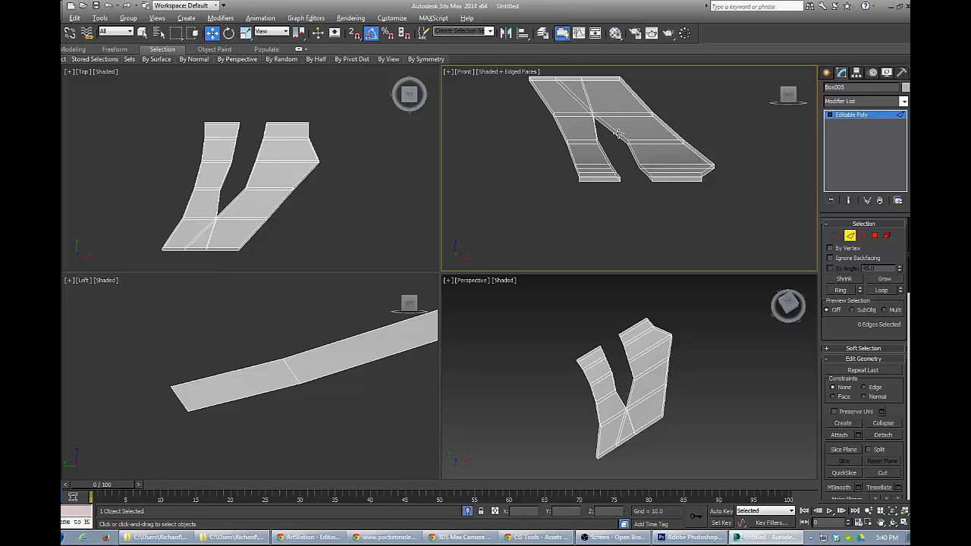
Collapse the middle strip's short edges at the wing tip, merging its two lengthwise edge lines into one.
left_click(573, 81)
key("ctrl+alt+c")
left_click(570, 79)
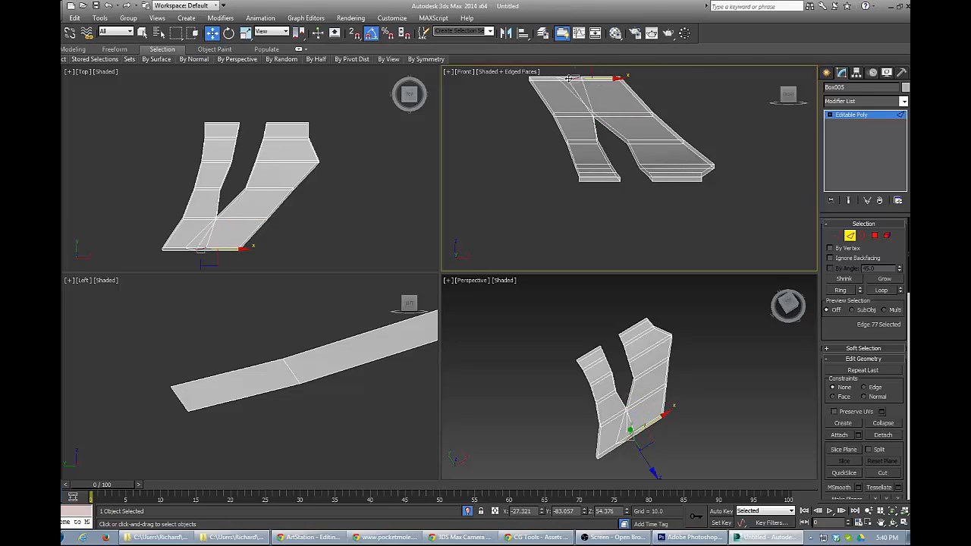
key("ctrl+alt+c")
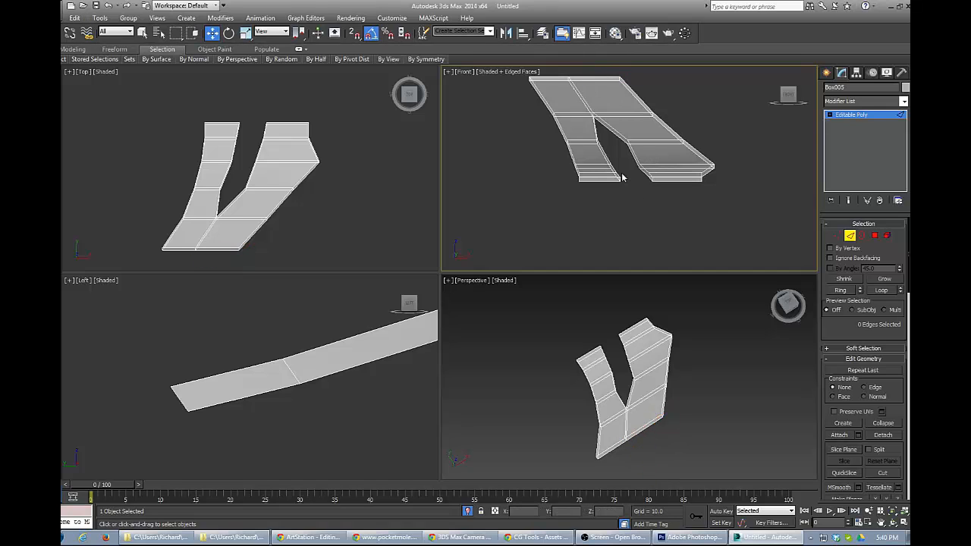
Bridge the open edges along the slot side of the wing's narrower rear arm, segment by segment from the slot's point to the wing root.
middle_click_drag(622, 178, 692, 111, "alt")
scroll(578, 167, "up", 3)
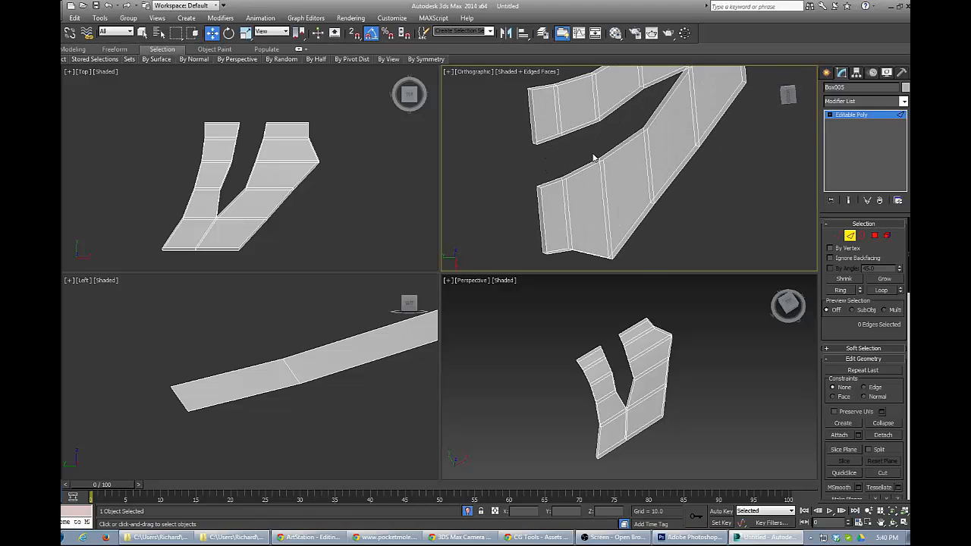
scroll(595, 158, "up", 4)
key("alt+w")
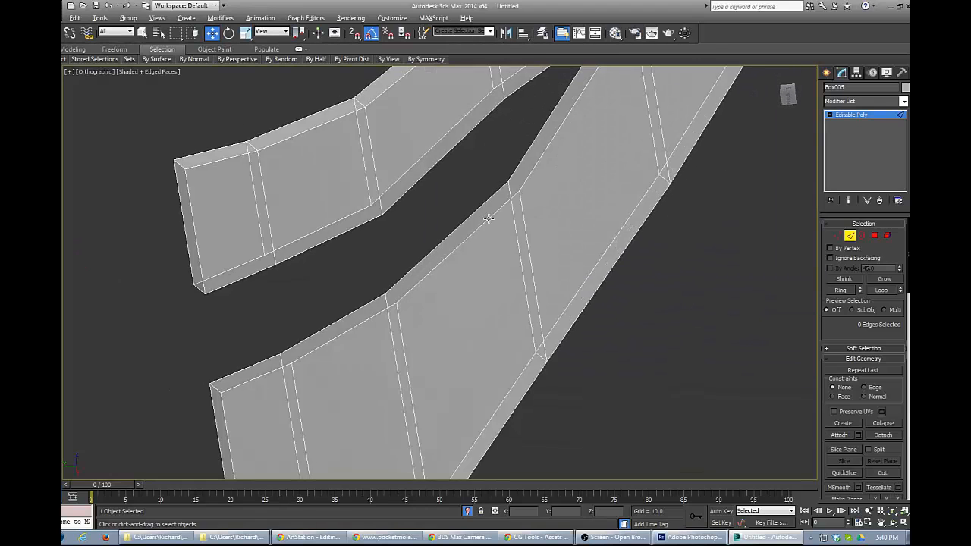
scroll(489, 218, "down", 4)
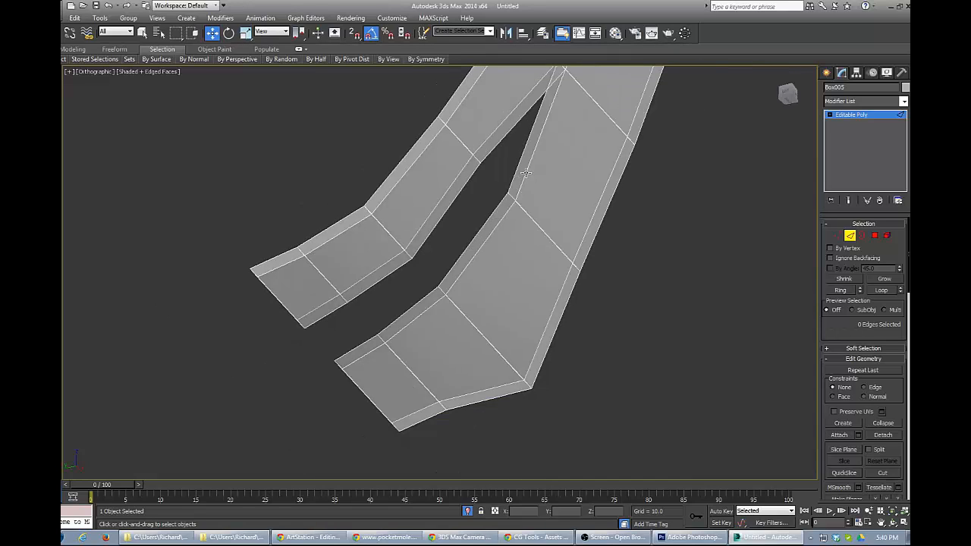
left_click(526, 173)
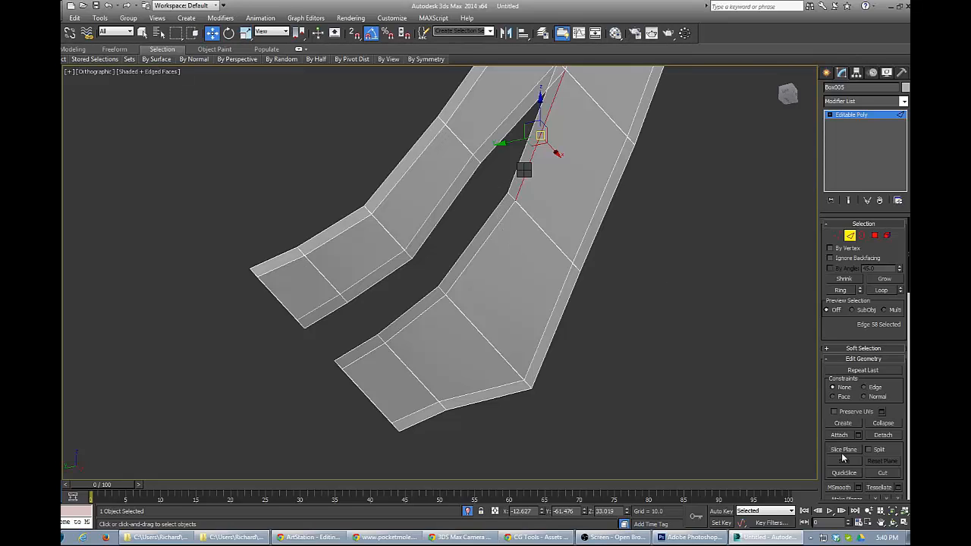
left_click_drag(882, 408, 885, 190)
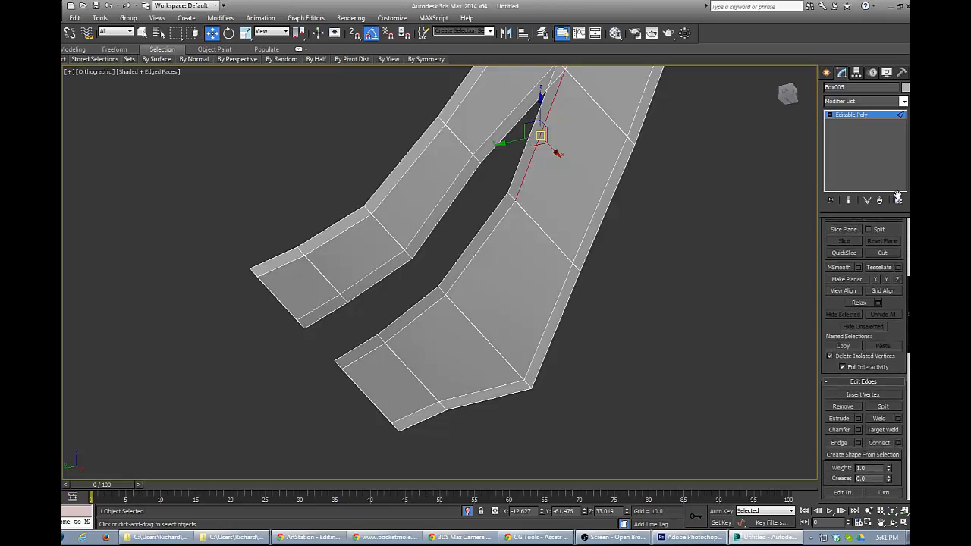
left_click(839, 441)
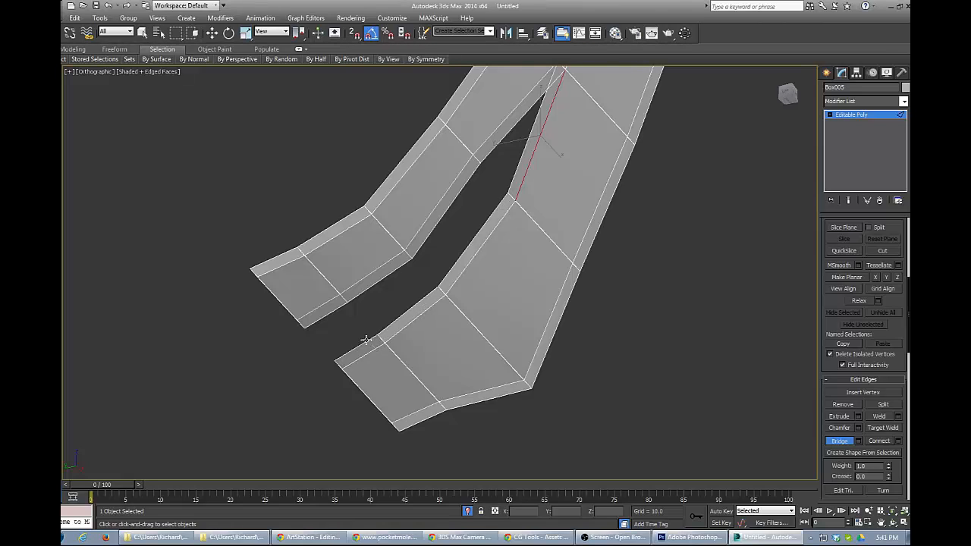
middle_click_drag(452, 295, 324, 296, "alt")
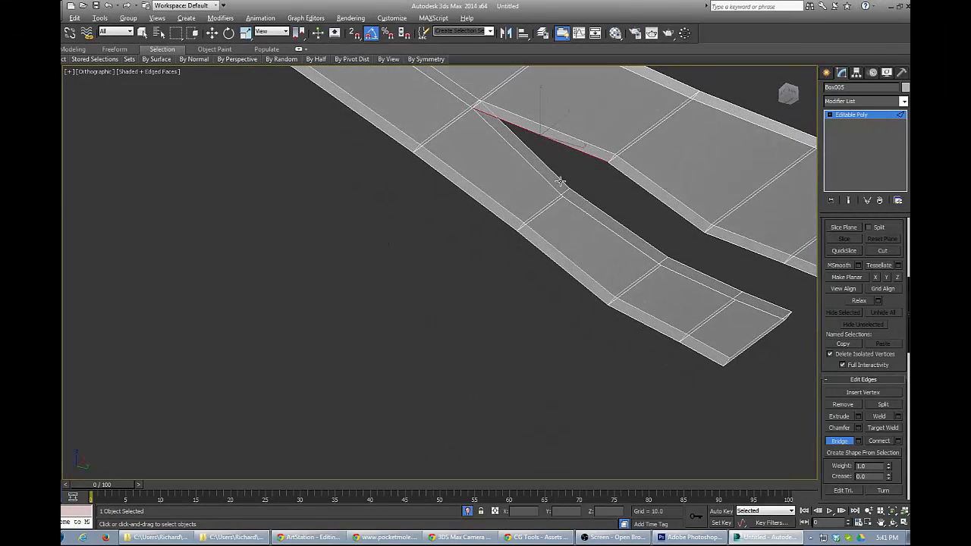
key("alt+x")
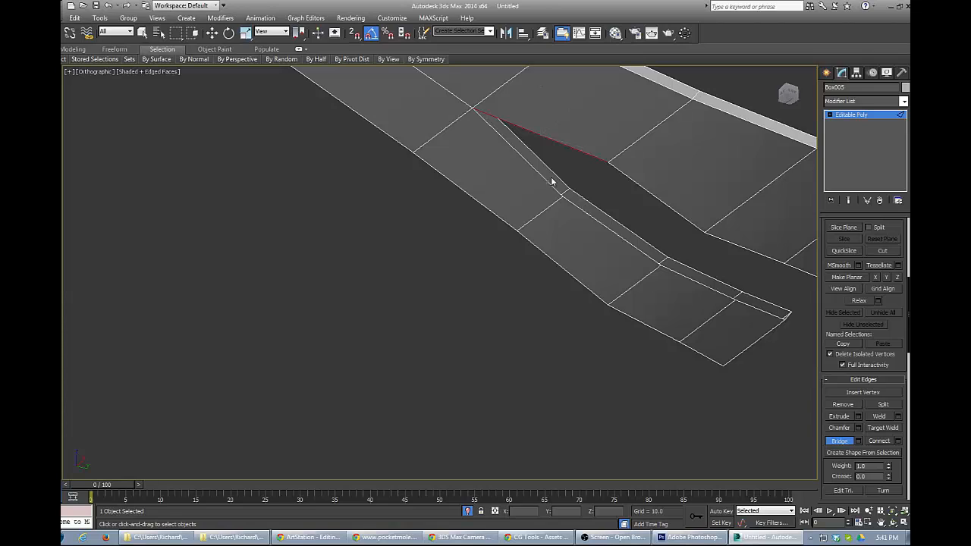
left_click(553, 173)
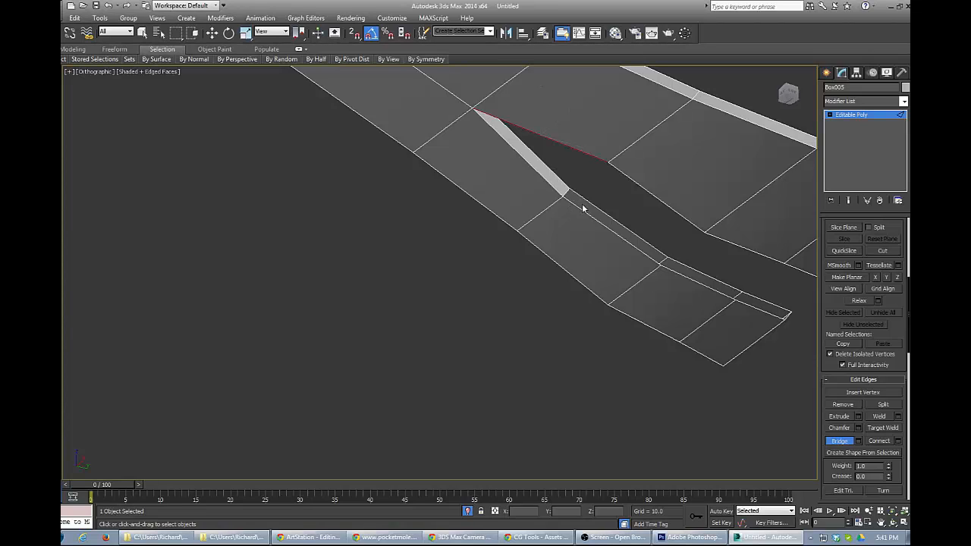
left_click(588, 203)
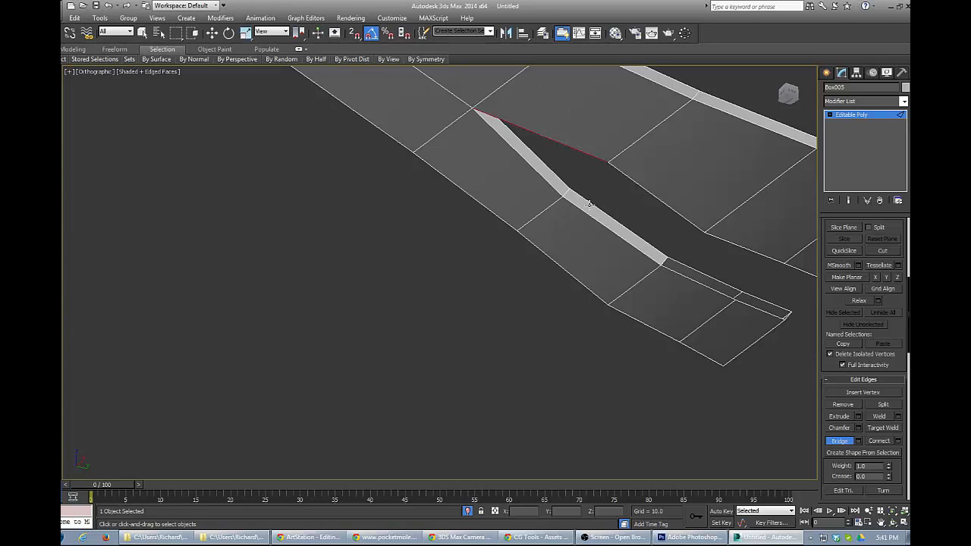
left_click(698, 271)
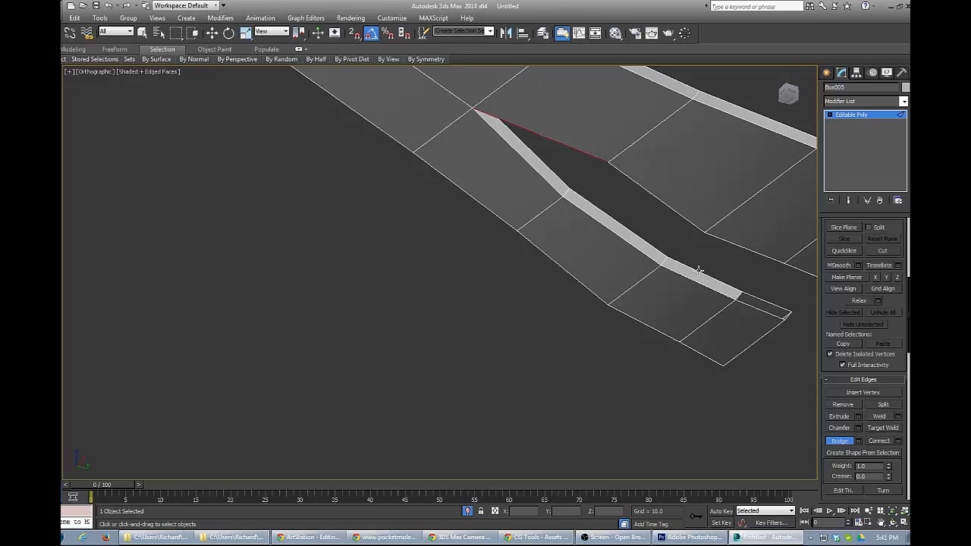
left_click(760, 301)
key("w")
Exit isolation to bring back the hull and reference planes, leave the wing's edge editing, and select the ship hull.
middle_click_drag(643, 239, 569, 206, "alt")
scroll(547, 204, "down", 4)
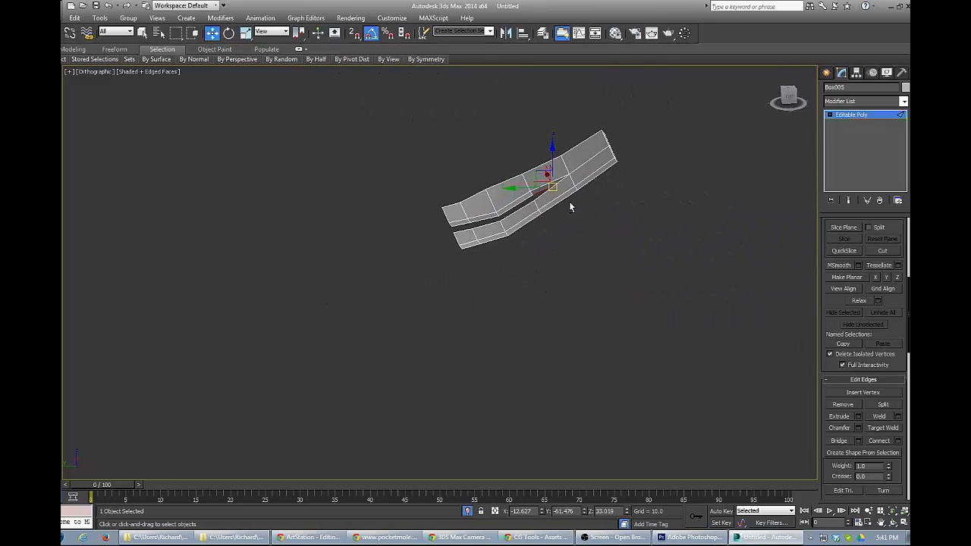
key("alt+w")
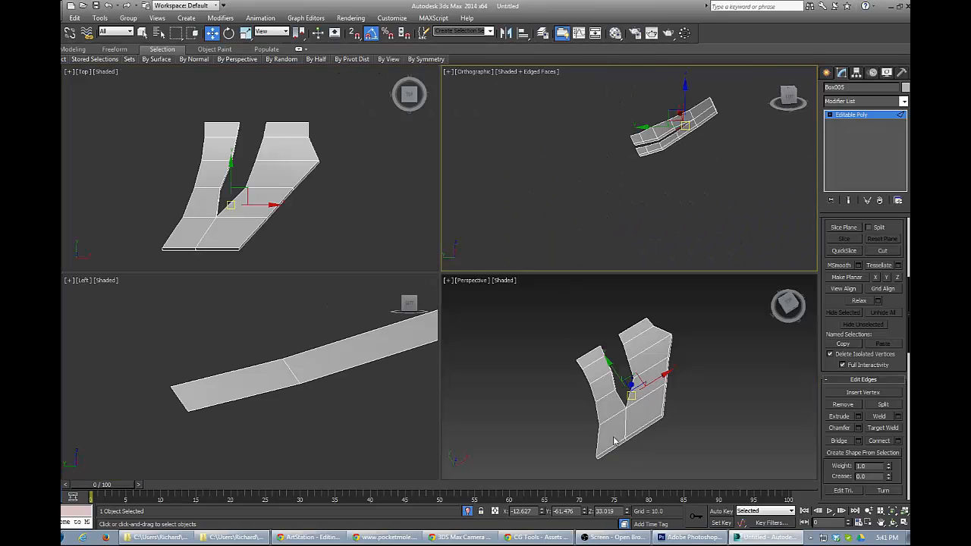
left_click(467, 513)
middle_click_drag(606, 390, 596, 366, "alt")
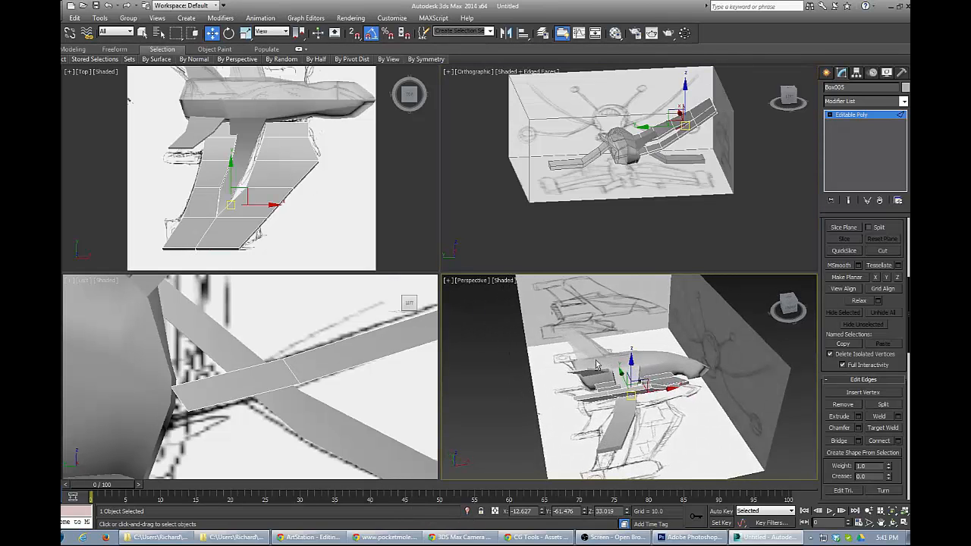
middle_click_drag(691, 365, 665, 373, "alt")
left_click(648, 375)
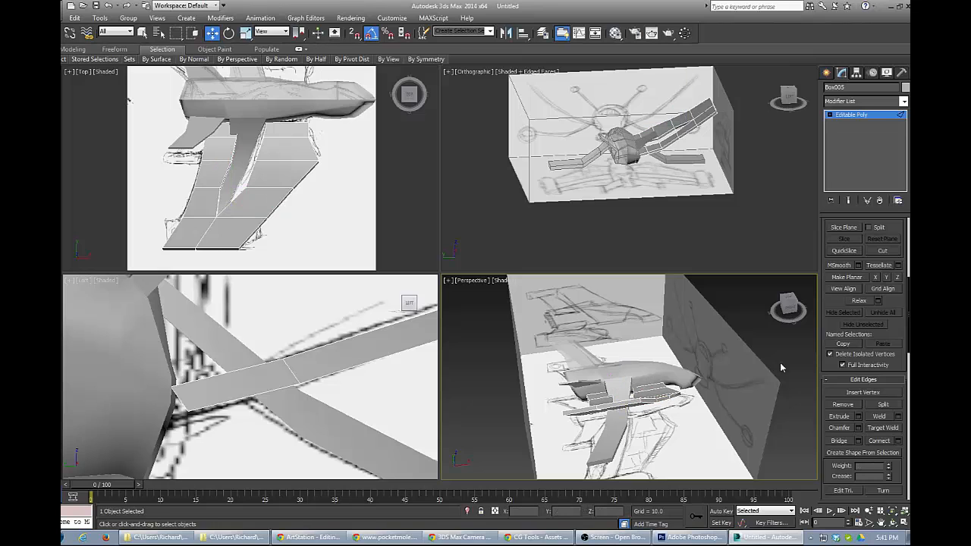
left_click(865, 114)
left_click(661, 392)
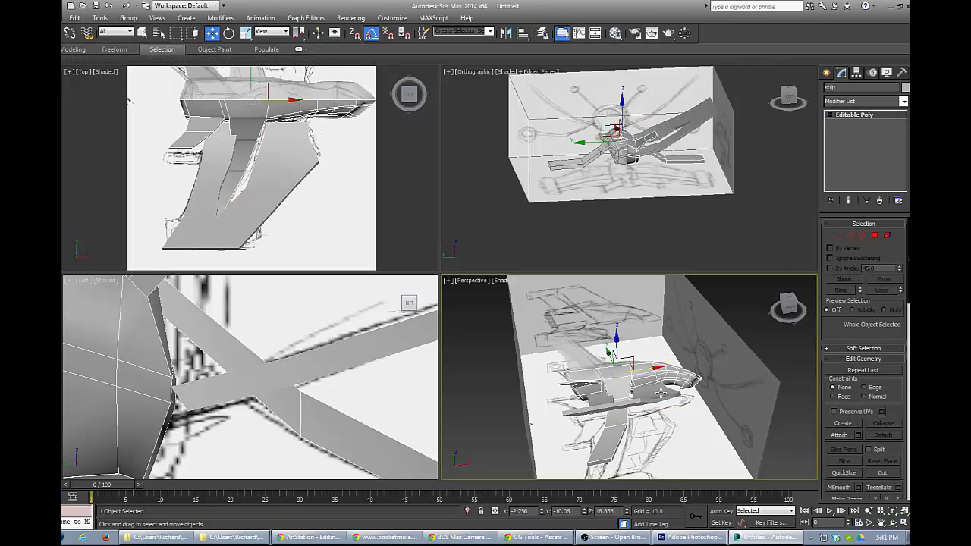
Delete the hull side polygon where the wing's front arm meets the fuselage.
middle_click_drag(661, 388, 568, 369, "alt")
scroll(568, 369, "up", 3)
scroll(590, 362, "up", 3)
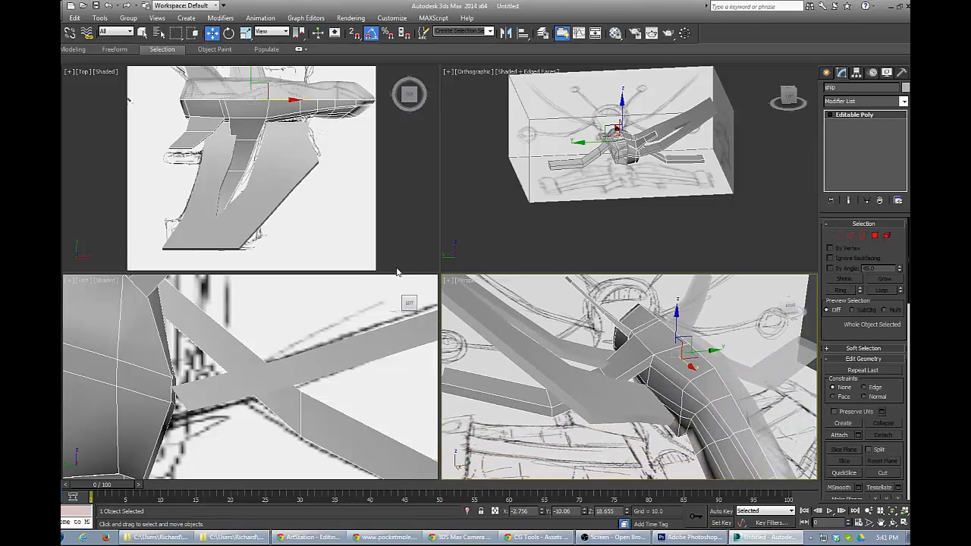
scroll(397, 270, "up", 2)
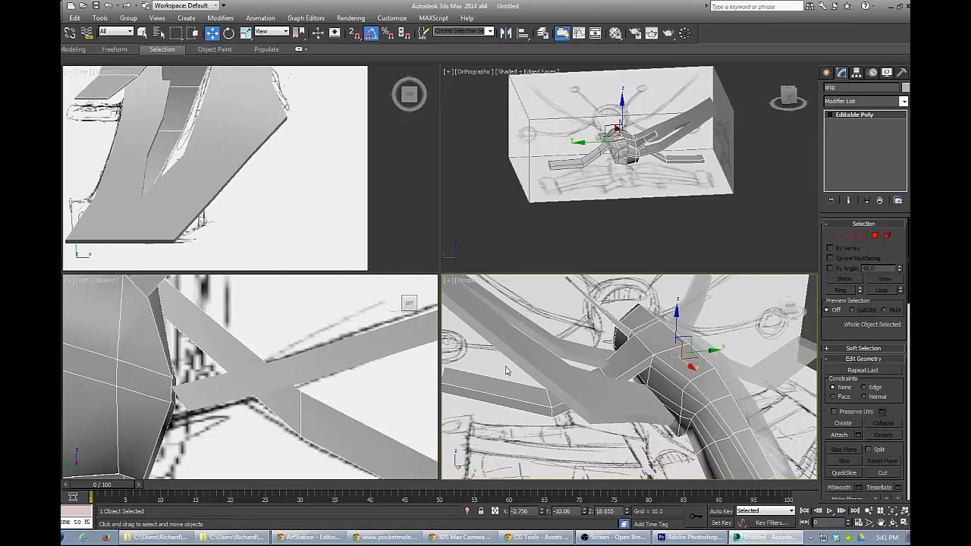
key("4")
left_click(674, 409)
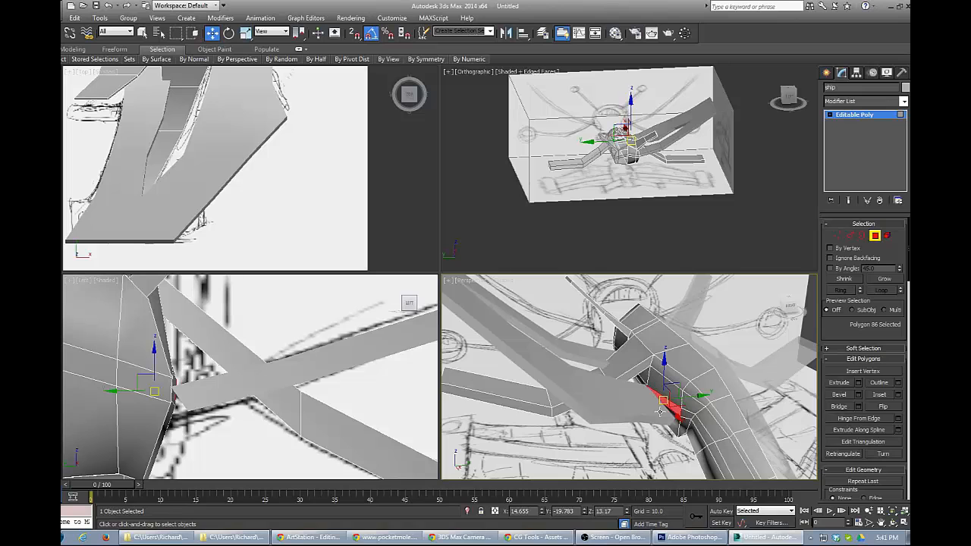
key("Delete")
Delete the hull side polygon where the wing's rear arm meets the fuselage.
middle_click_drag(535, 403, 740, 477, "alt")
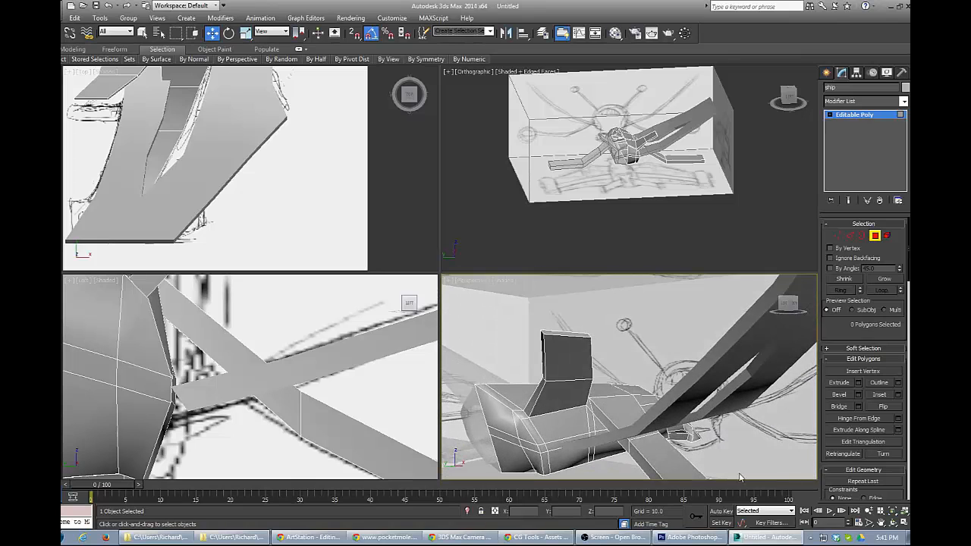
left_click(563, 441)
key("Delete")
middle_click_drag(607, 418, 572, 416, "alt")
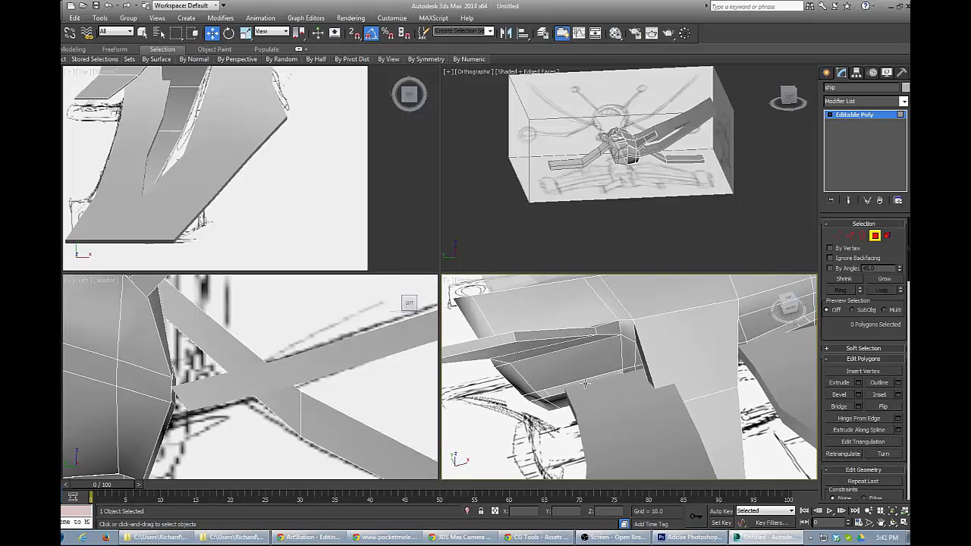
Attach the wing to the ship mesh and check the open border of the rear hull opening.
key("3")
left_click(585, 383)
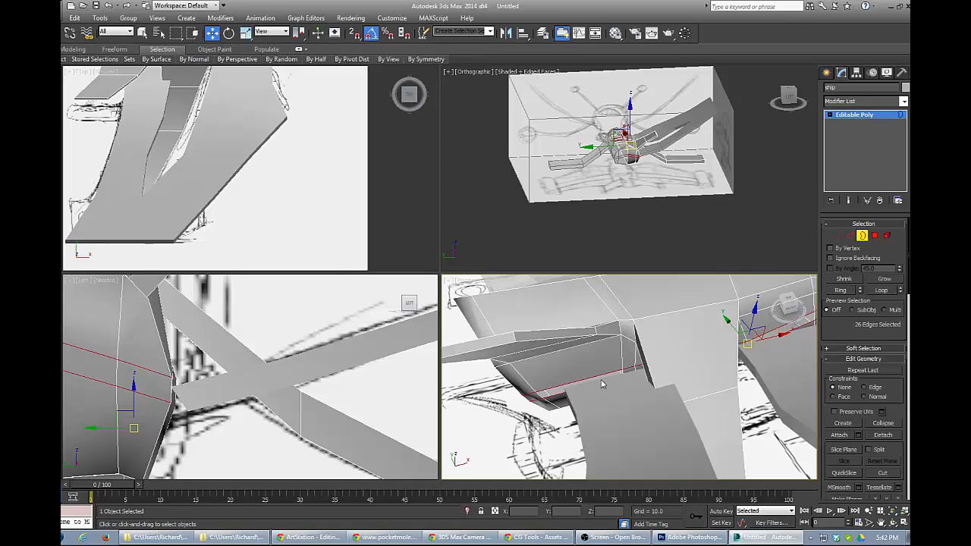
left_click(603, 384)
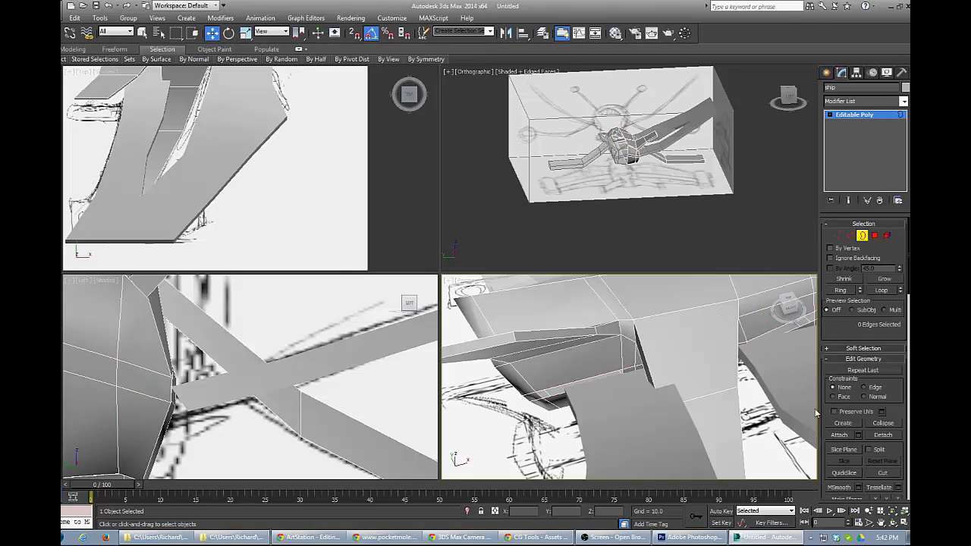
left_click(839, 435)
left_click(592, 436)
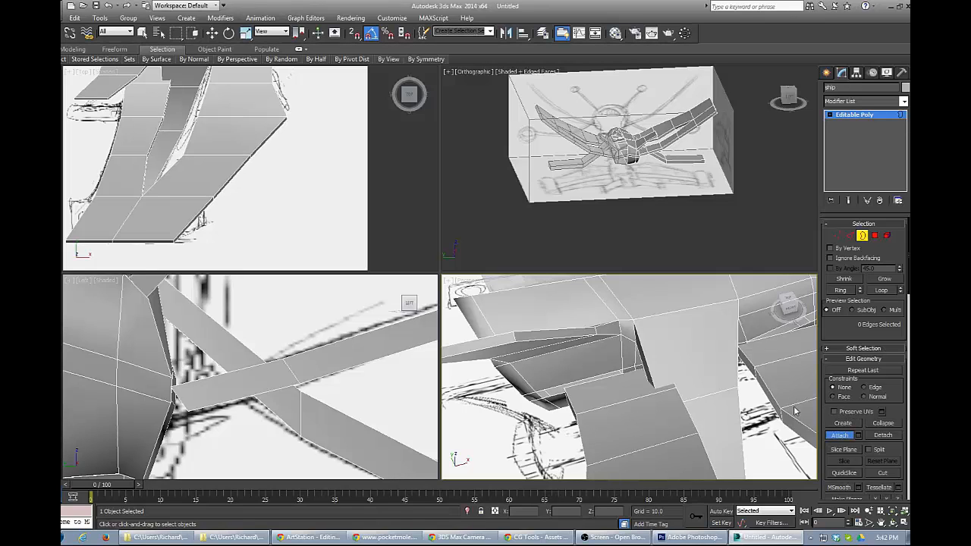
right_click(601, 388)
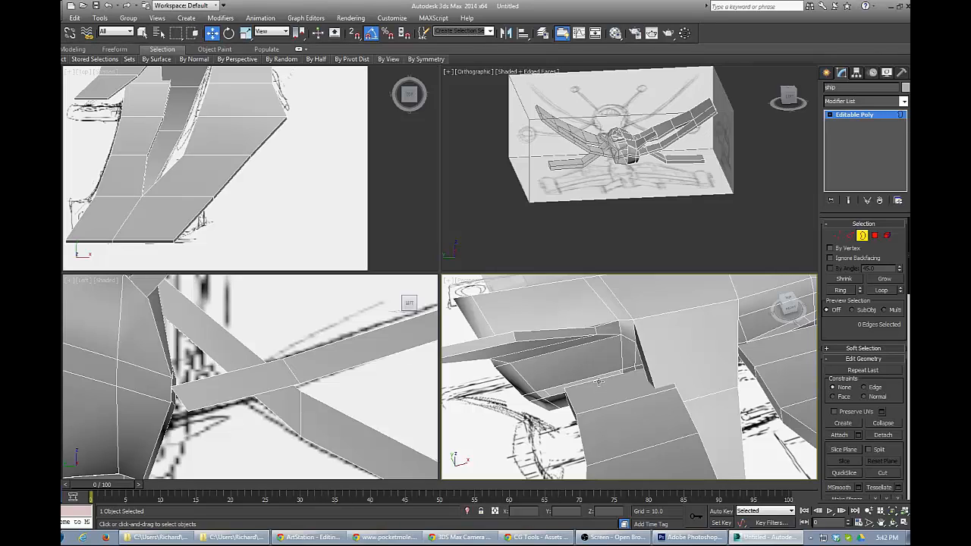
double_click(598, 381)
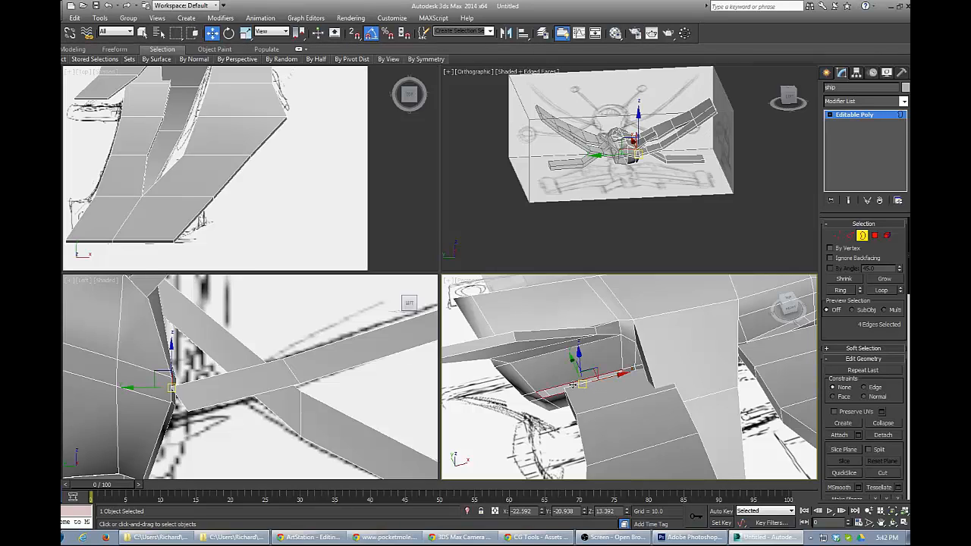
left_click(661, 355)
Turn on see-through display and delete the root end polygon of the wing's front arm facing the hull.
mouse_move(661, 355)
middle_mouse_down("alt")
mouse_move(635, 359)
mouse_move(608, 399)
middle_mouse_up("alt")
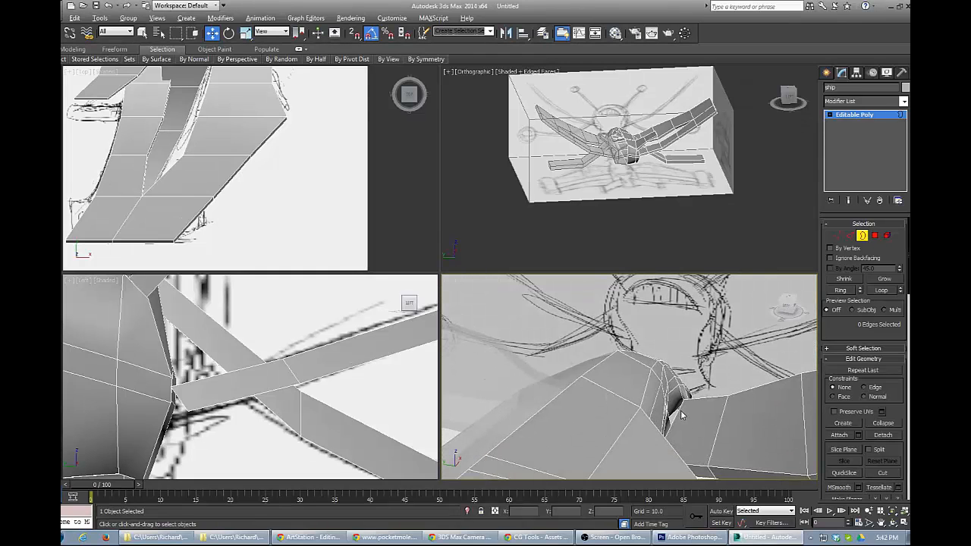
key("alt+x")
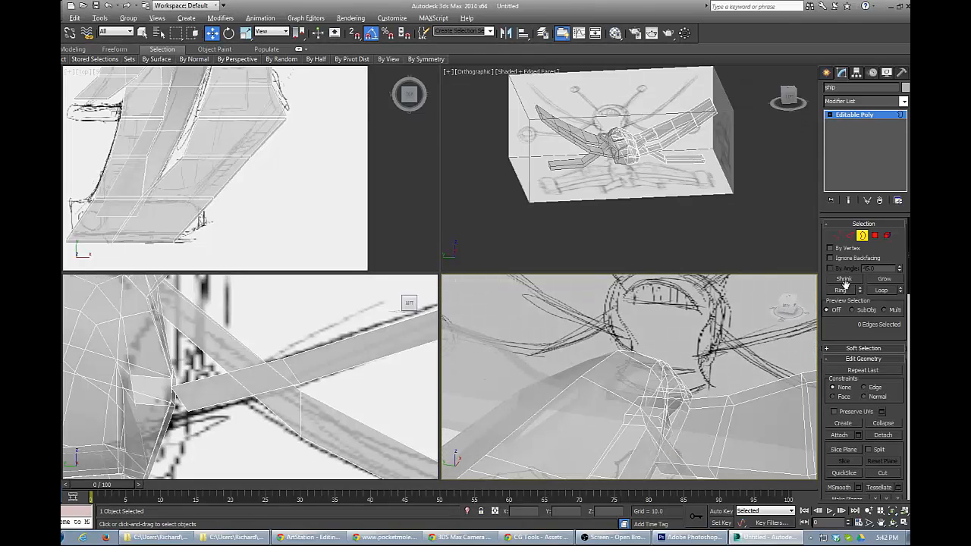
key("4")
left_click(678, 420)
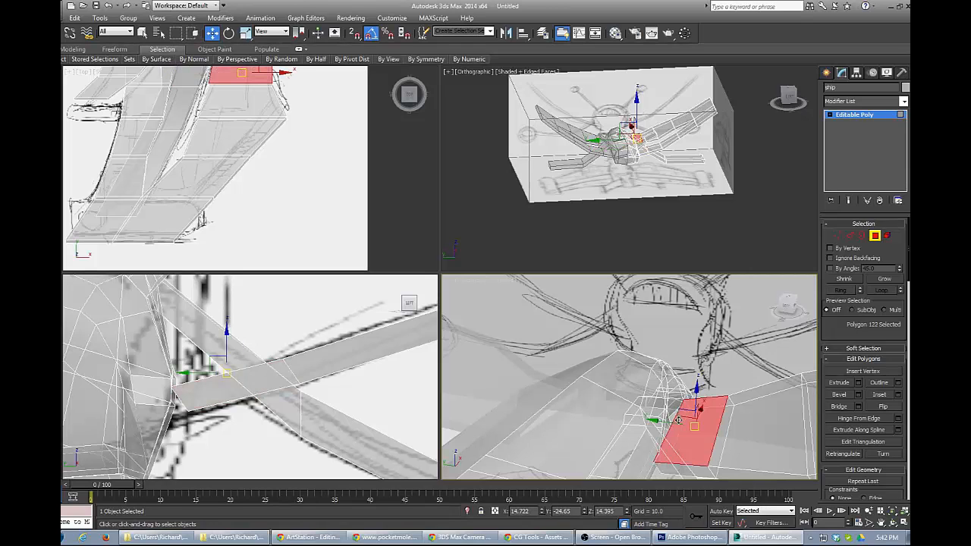
key("Delete")
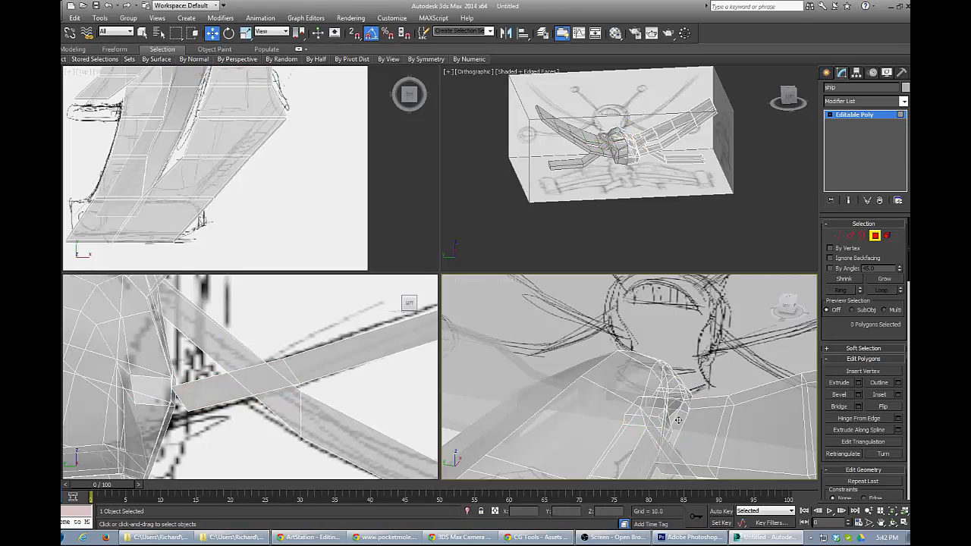
Delete the root end polygon of the wing's rear arm facing the hull, and switch to border selection.
middle_click_drag(679, 420, 604, 386, "alt")
scroll(630, 469, "up", 4)
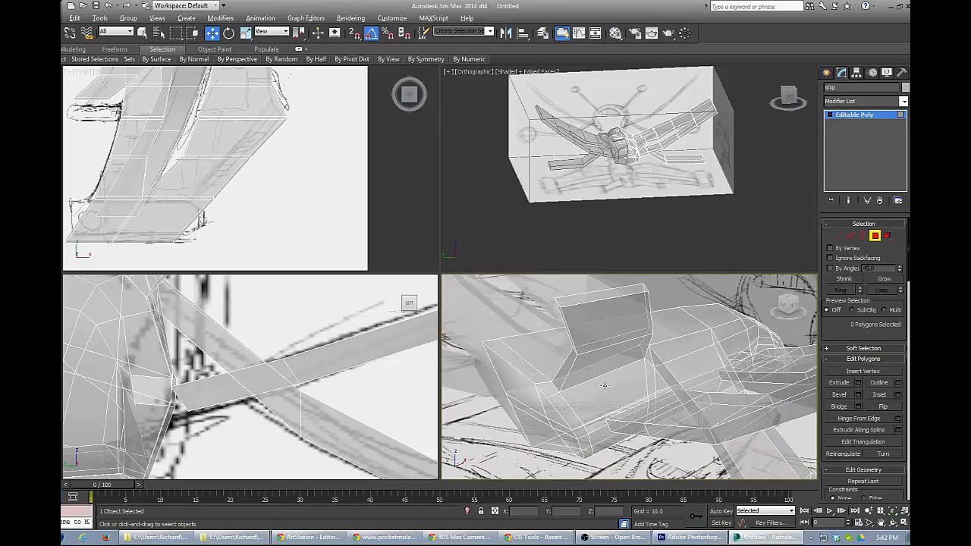
key("alt+w")
left_click(432, 348)
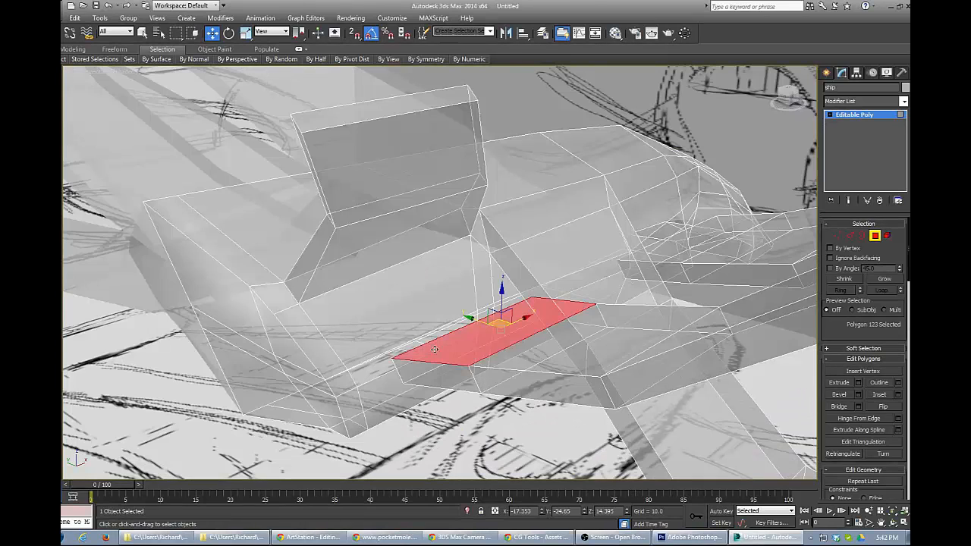
key("Delete")
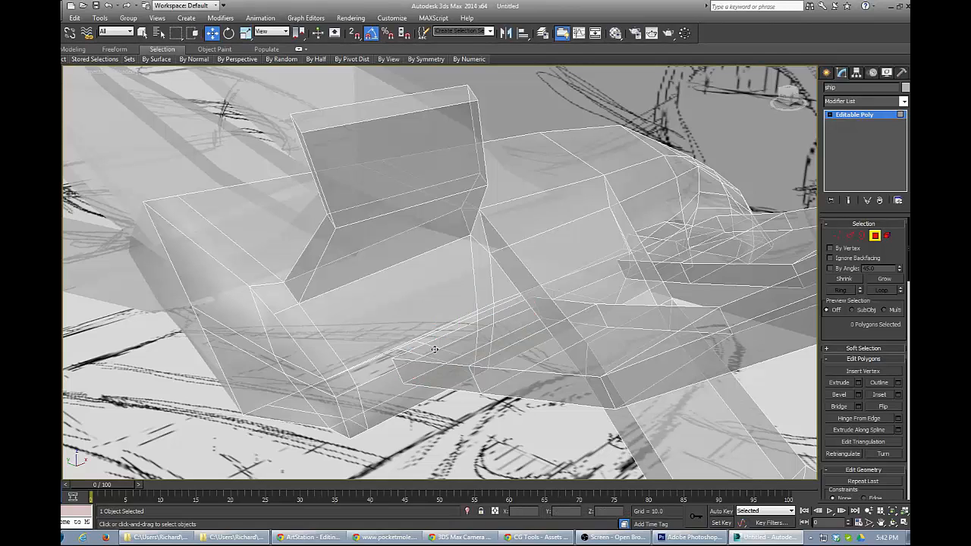
key("1")
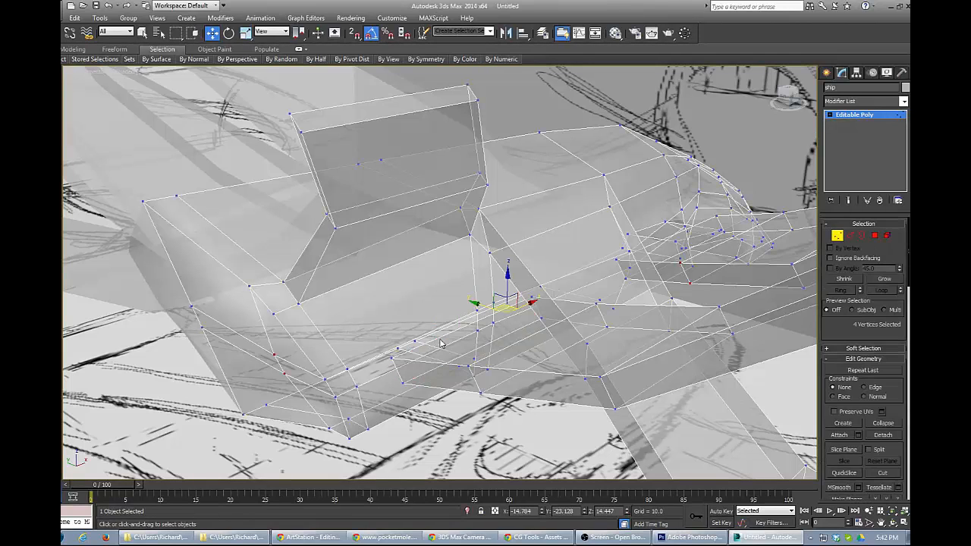
key("3")
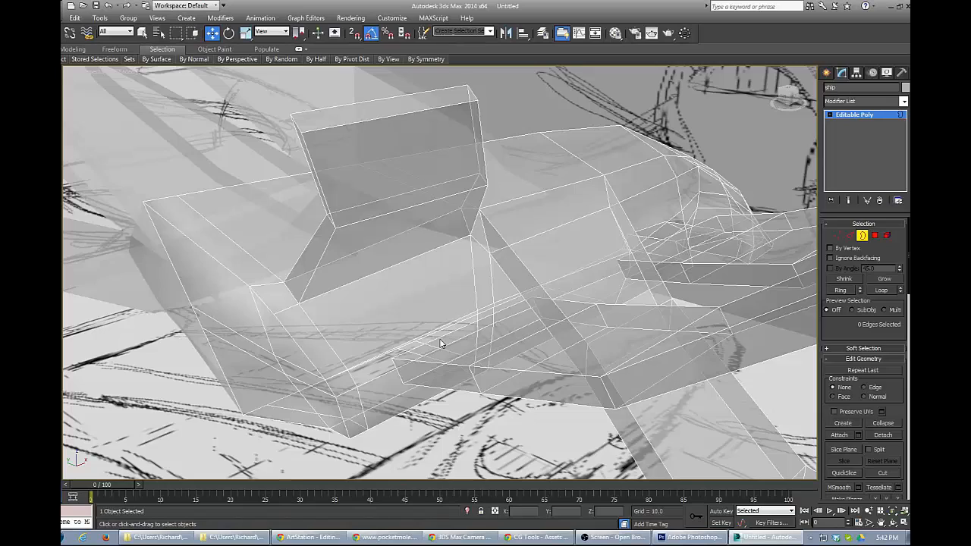
Turn off see-through display and slide the rear arm's open root border toward the tail along X, to about X -20.96.
key("z")
key("alt+z")
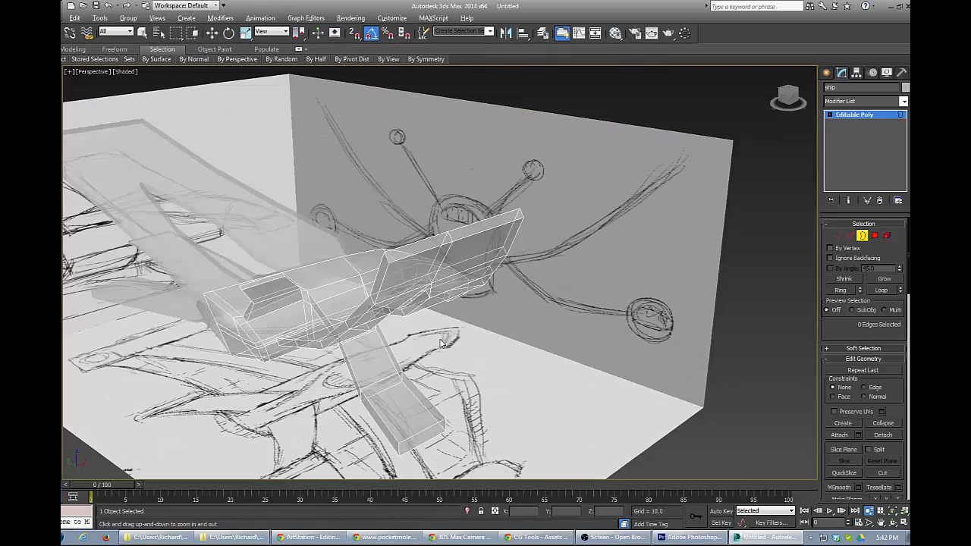
middle_click_drag(419, 290, 410, 301, "alt")
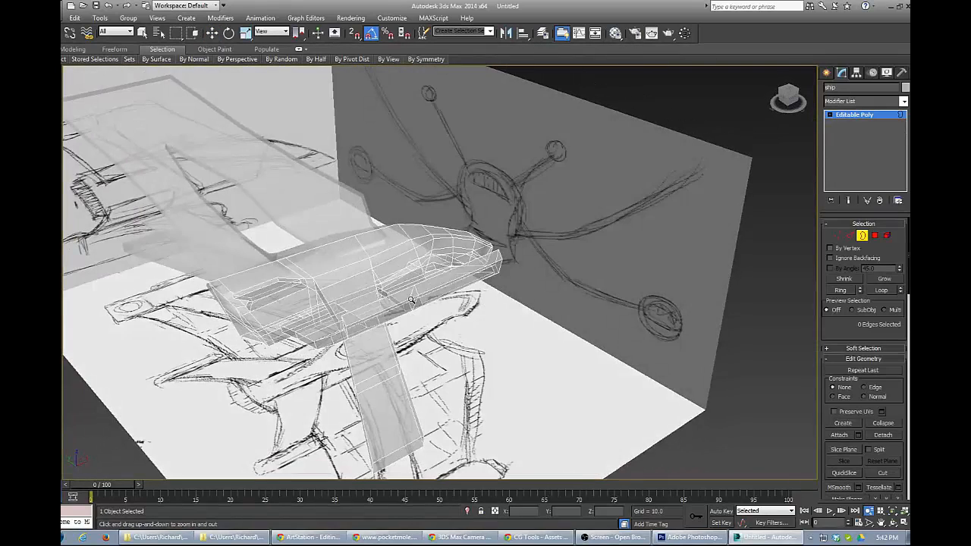
key("alt+x")
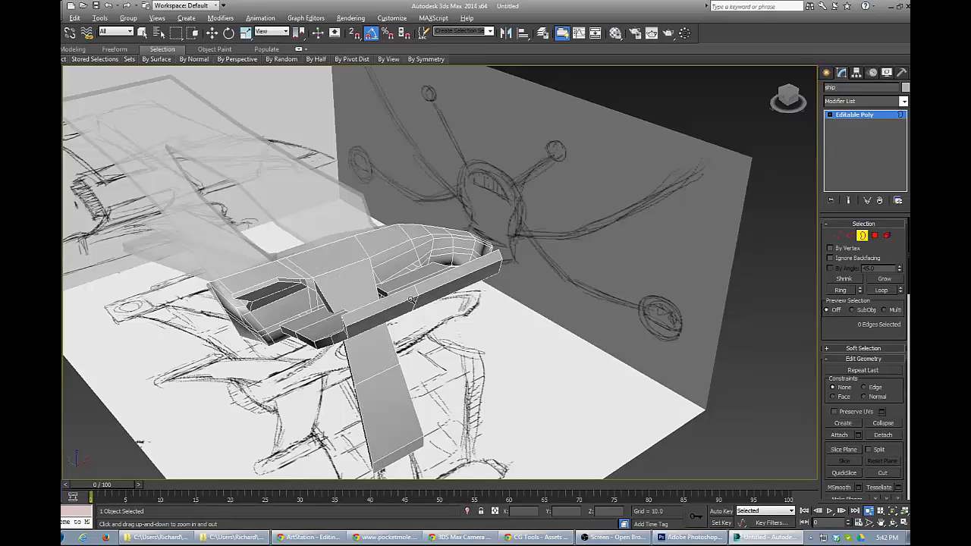
key("w")
double_click(300, 317)
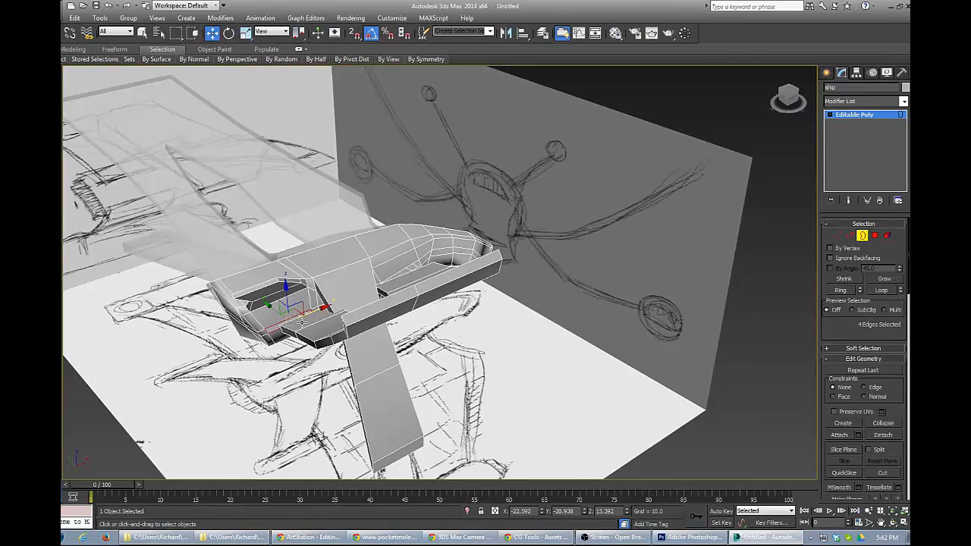
double_click(299, 319)
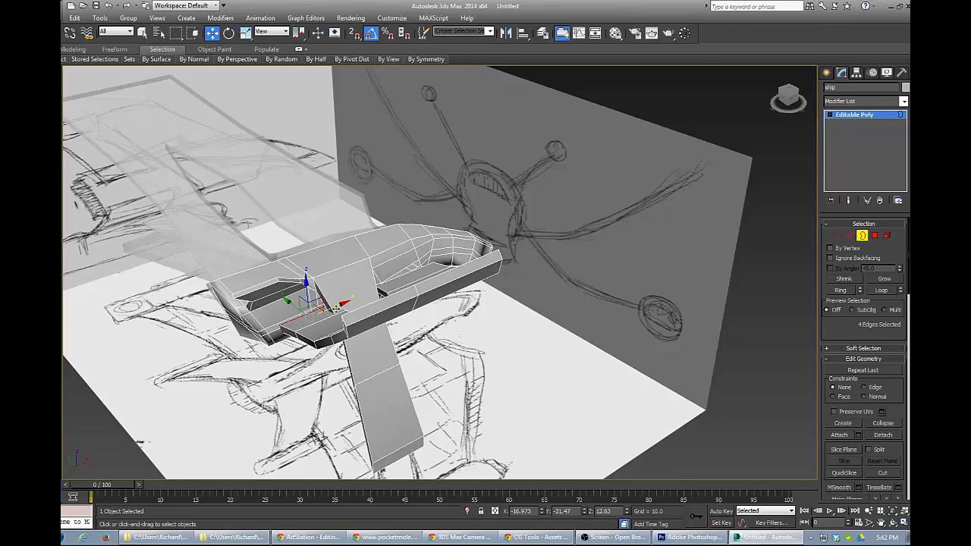
left_click_drag(329, 313, 283, 319)
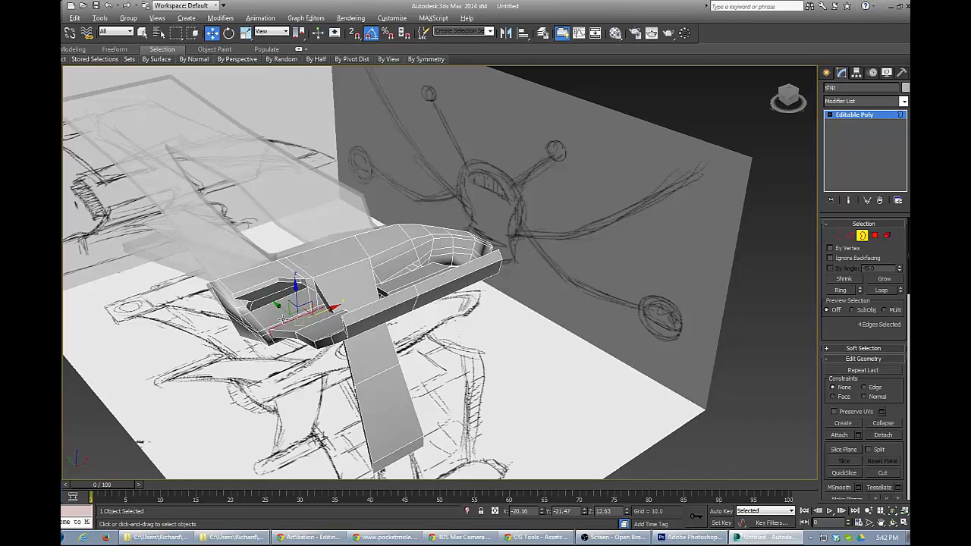
middle_click_drag(282, 319, 255, 371, "alt")
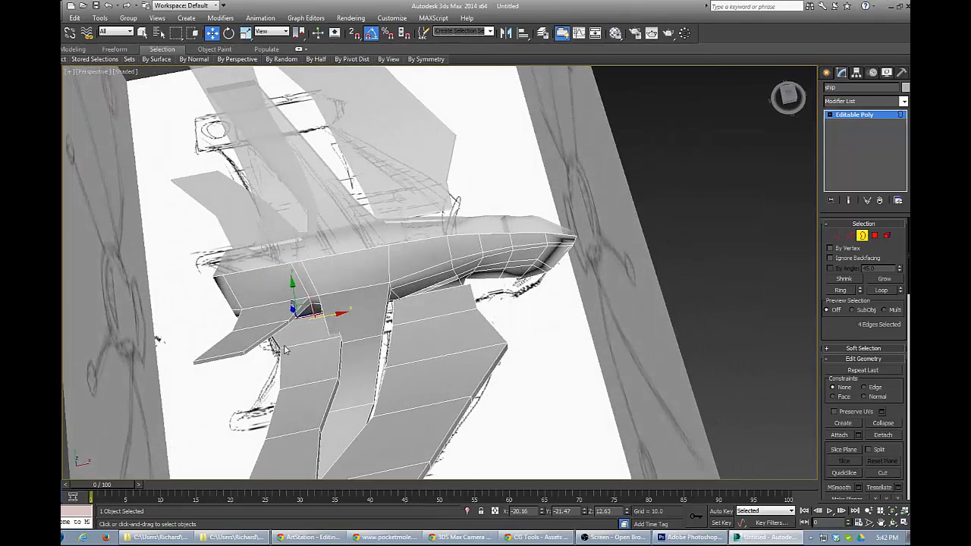
left_click_drag(335, 315, 332, 316)
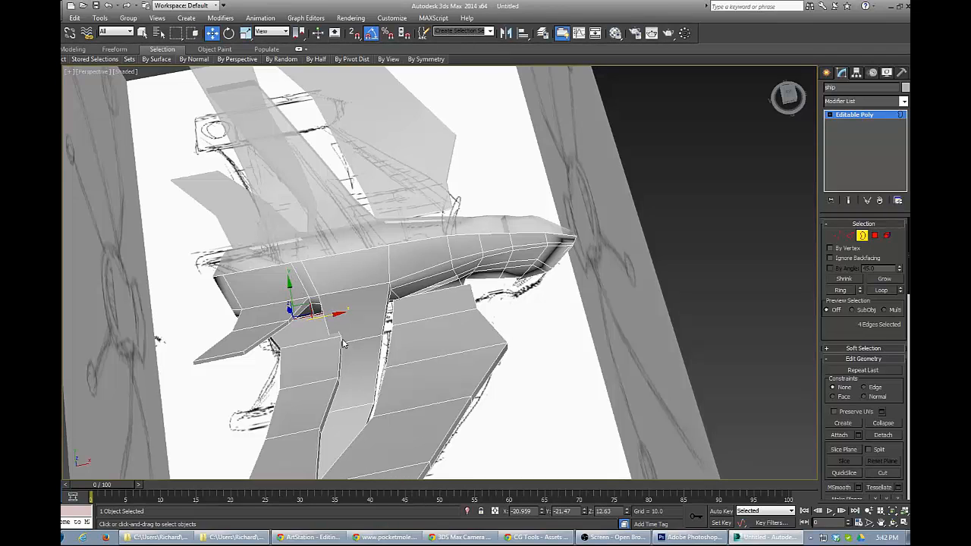
Move the rear arm's slot-side thickness edge at the first section from the root toward the tail, to about X -12.9.
key("2")
left_click(341, 341)
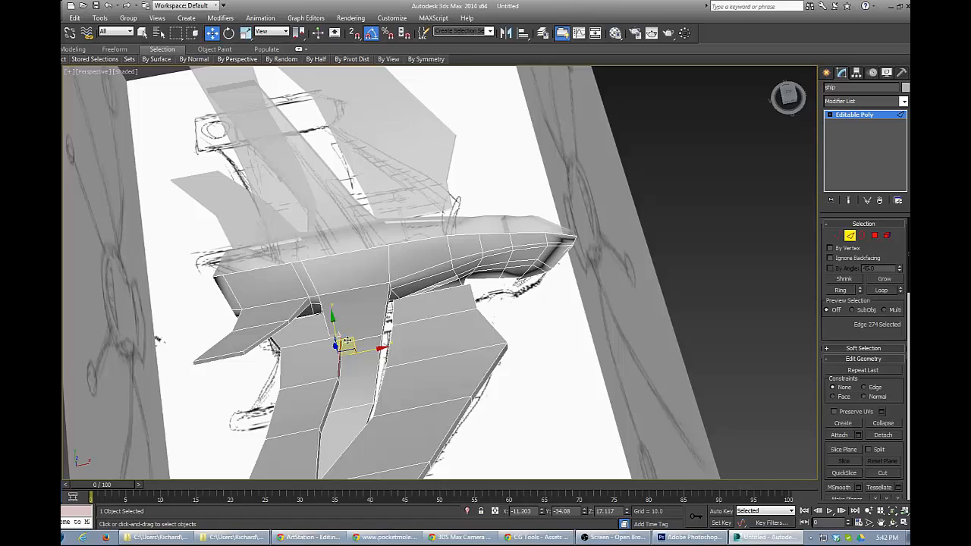
scroll(343, 345, "up", 5)
left_click(296, 336)
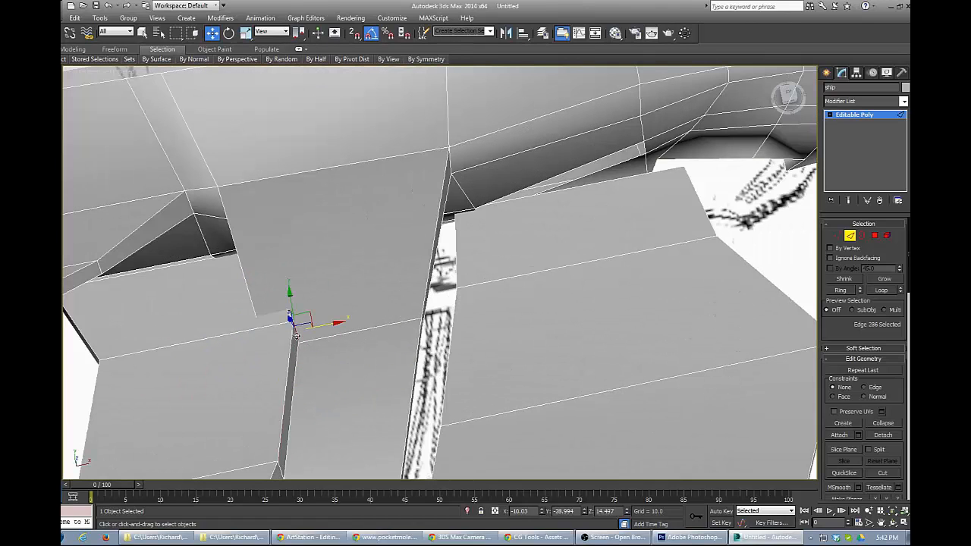
left_click_drag(327, 326, 292, 328)
scroll(291, 329, "down", 5)
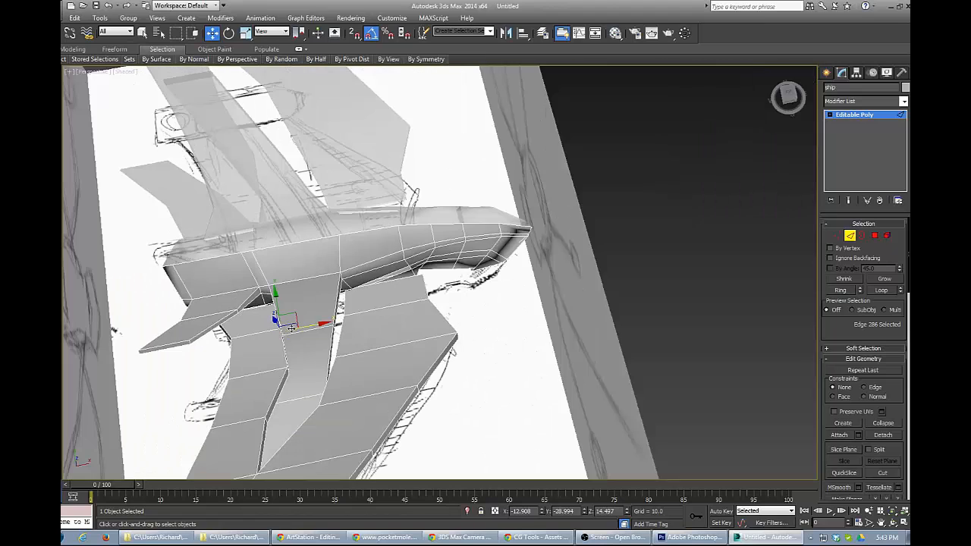
Move the slot-side thickness edge at the rear arm's second section toward the tail along X, to about X -15.6.
left_click(288, 368)
left_click(290, 372)
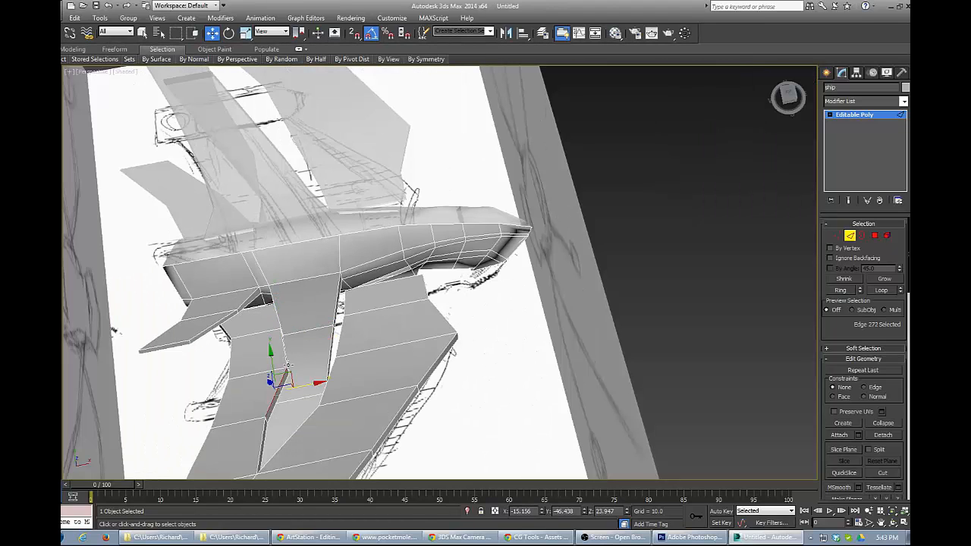
left_click(288, 369)
scroll(308, 392, "up", 5)
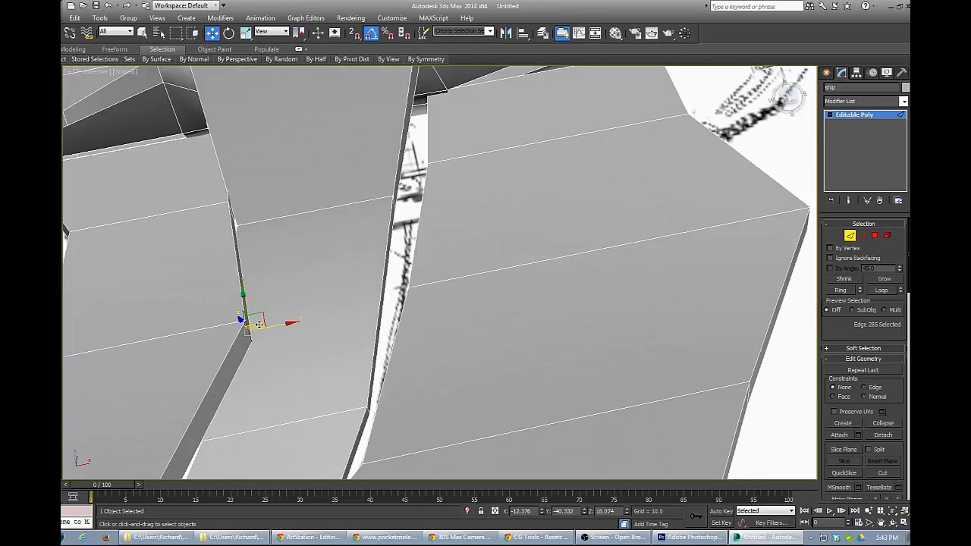
scroll(265, 325, "down", 8)
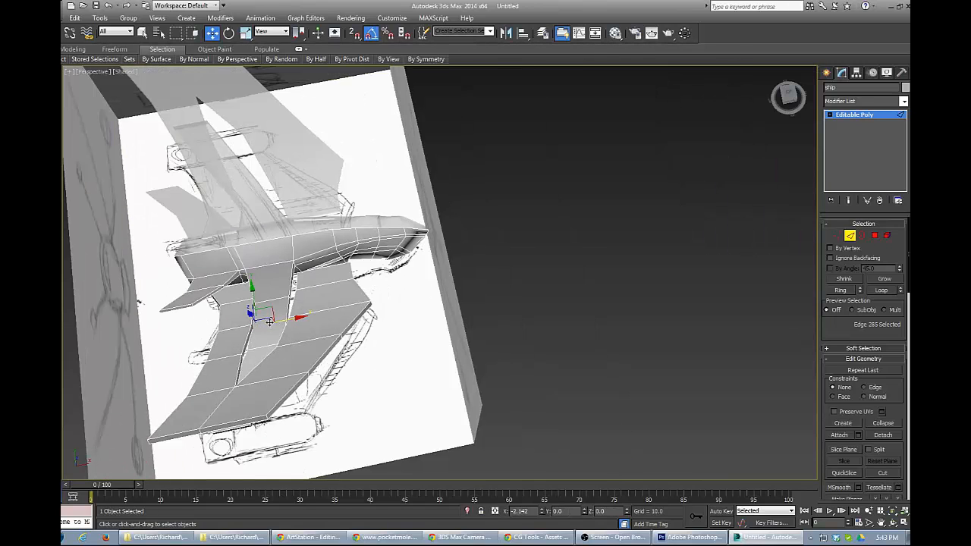
middle_click_drag(286, 313, 280, 351, "alt")
scroll(340, 390, "up", 4)
middle_click_drag(341, 389, 445, 331, "alt")
scroll(439, 417, "up", 3)
scroll(424, 326, "up", 2)
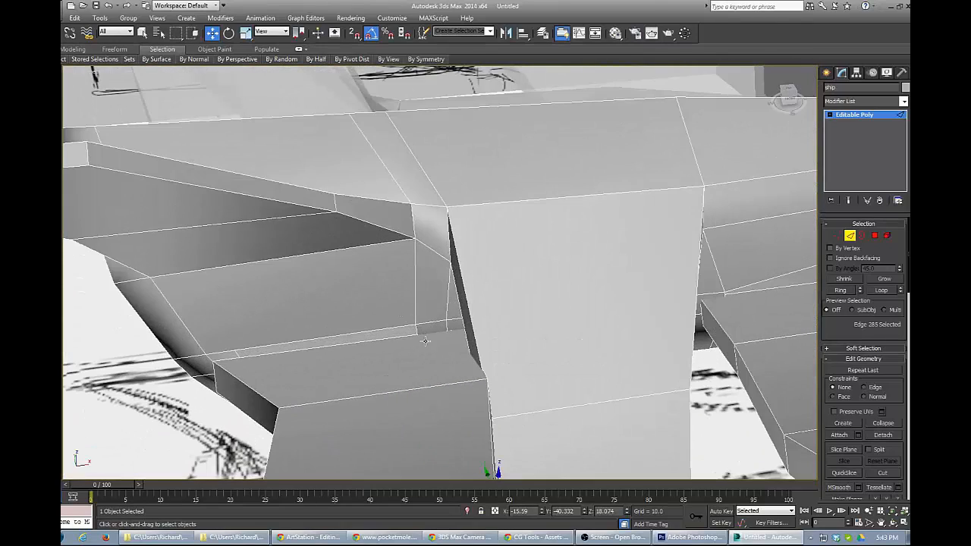
left_click(358, 340)
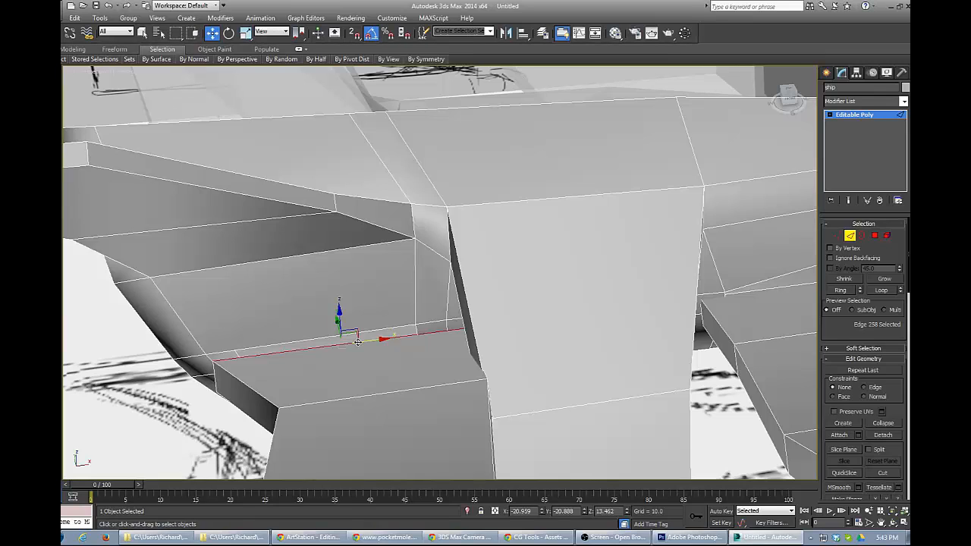
key("3")
key("e")
key("r")
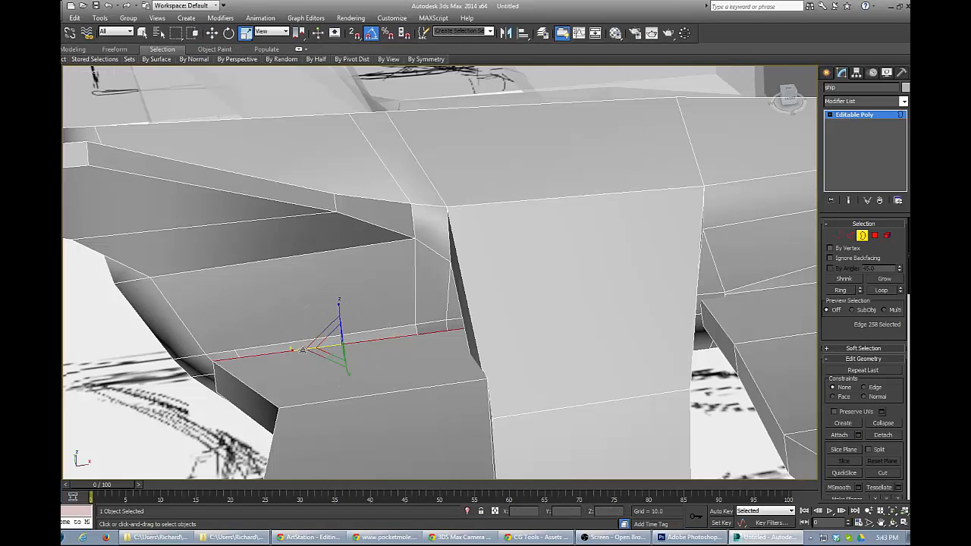
left_click_drag(293, 351, 307, 344)
key("ctrl+z")
Scale down the rear arm's open root border and shift it toward the tail along X to match the hull opening.
left_click(276, 351)
left_click(271, 352)
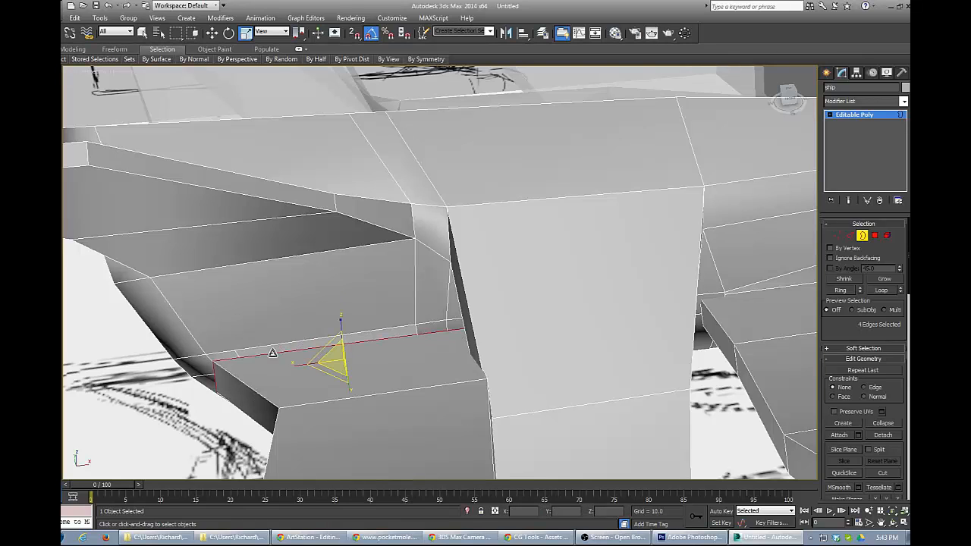
left_click_drag(320, 362, 310, 363)
key("w")
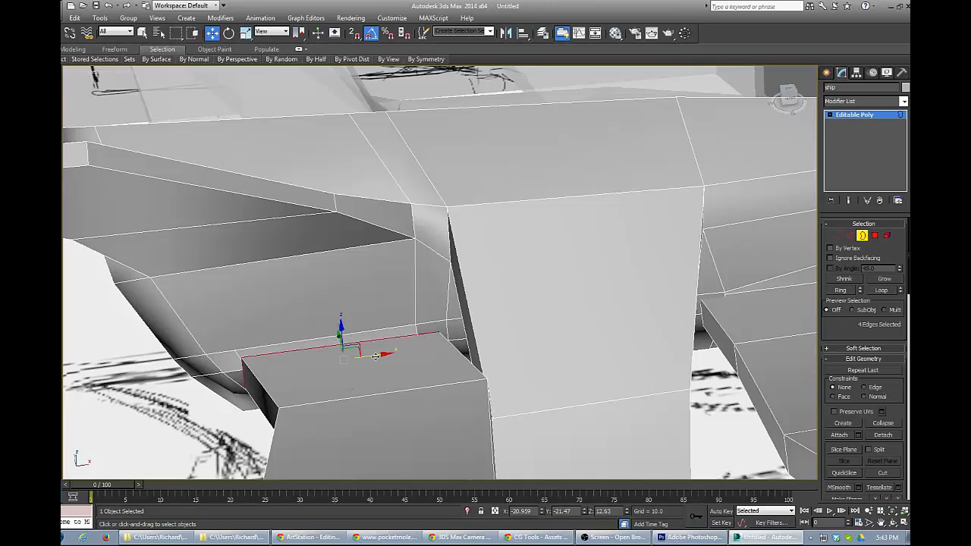
left_click_drag(373, 355, 354, 368)
Target-weld the four root corner vertices of the rear arm to the matching corners of the rear hull opening.
key("1")
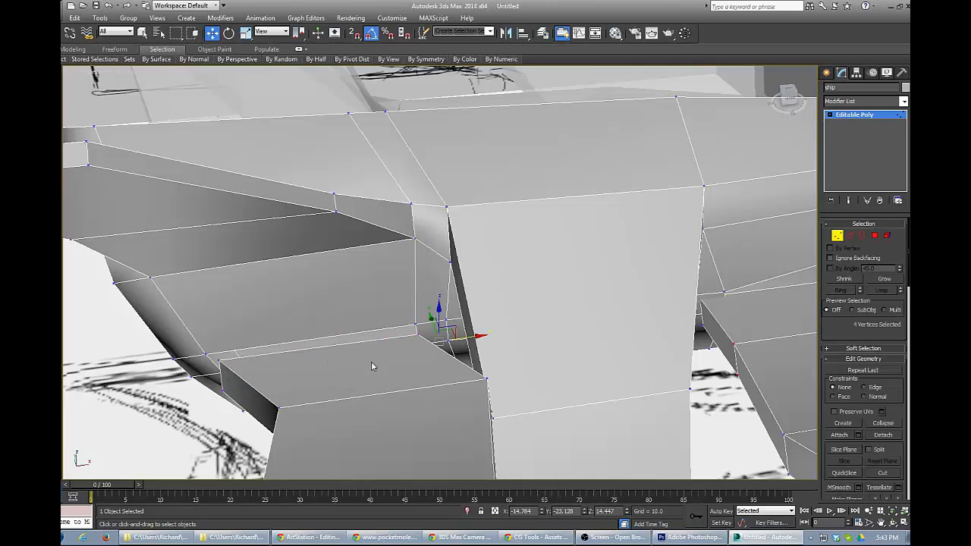
left_click(417, 340)
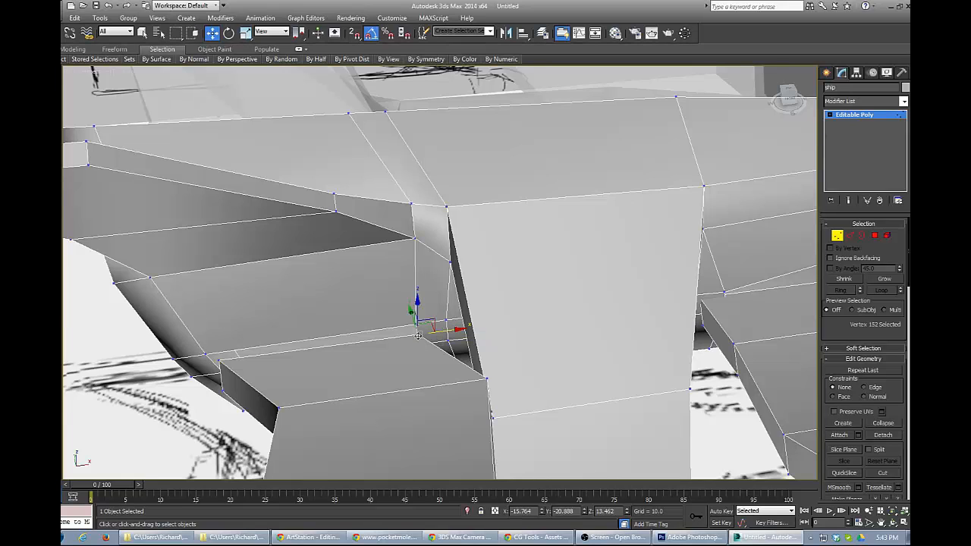
key("ctrl+shift+w")
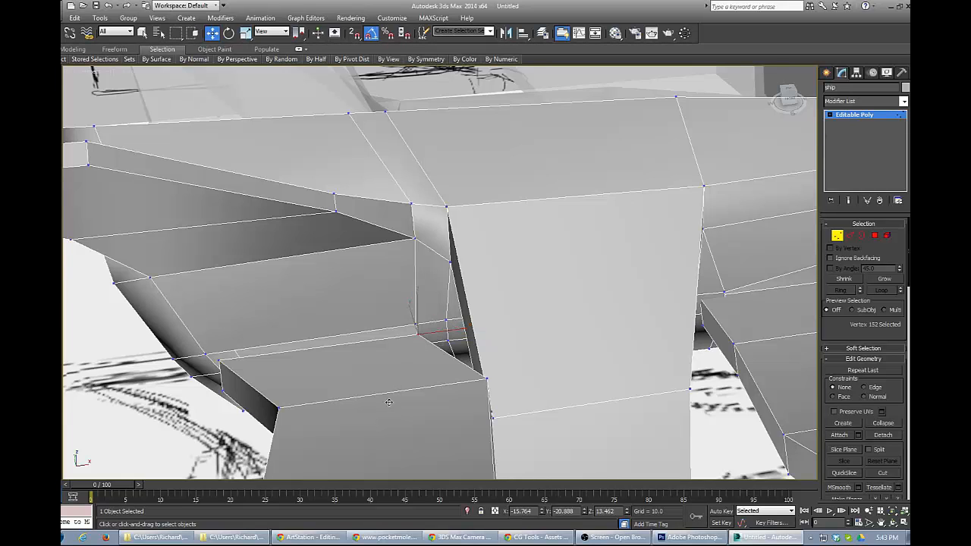
left_click(415, 326)
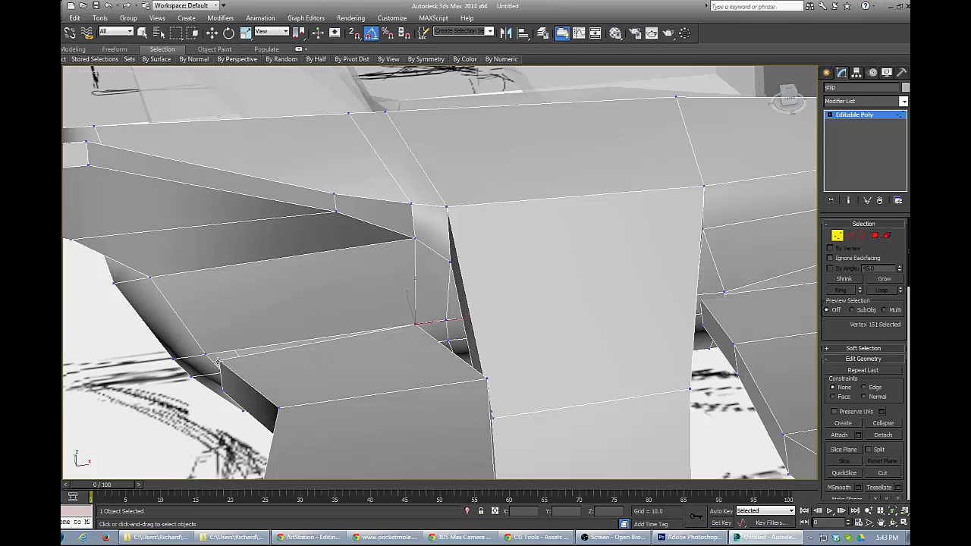
left_click(217, 361)
left_click(206, 355)
middle_click_drag(229, 395, 255, 363, "alt")
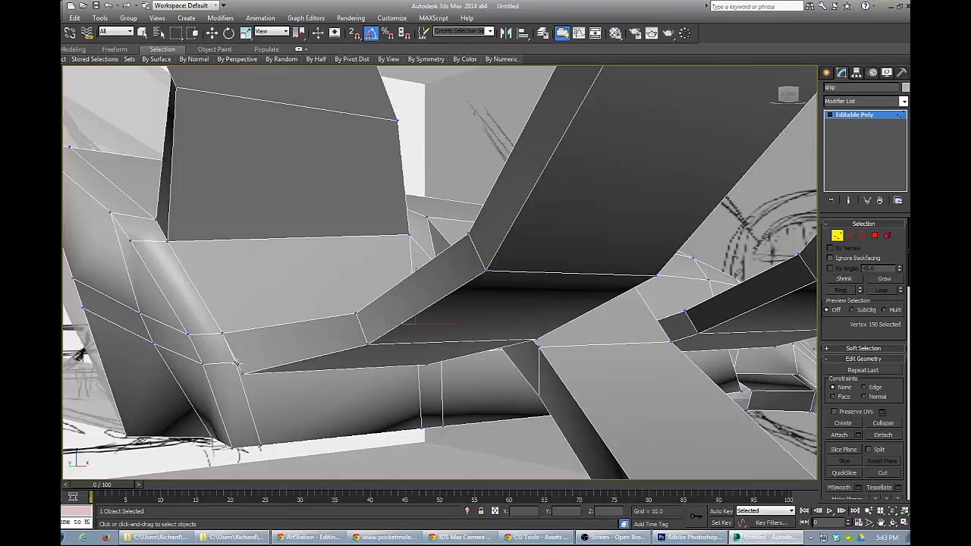
left_click(237, 363)
middle_click_drag(422, 392, 440, 349, "alt")
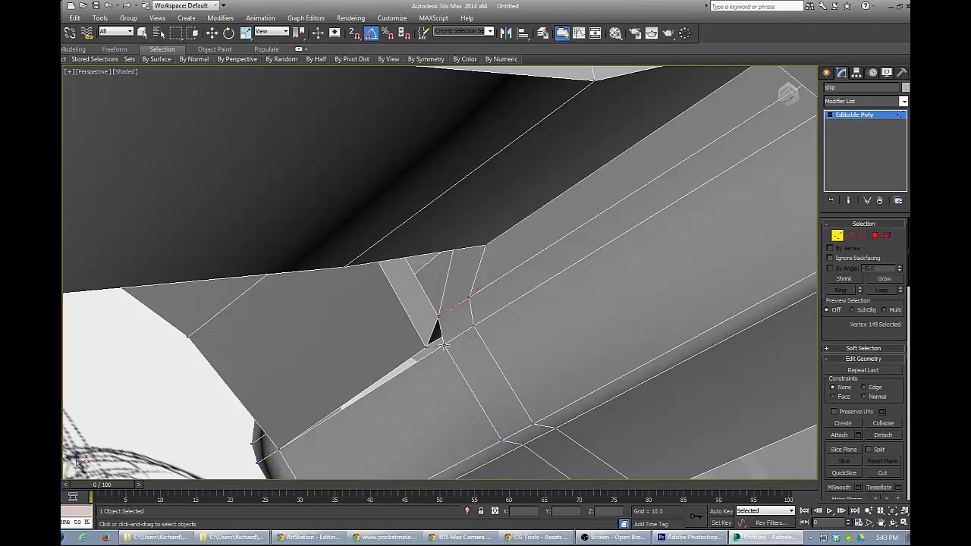
left_click(444, 345)
middle_click_drag(505, 209, 64, 425, "alt")
Turn on see-through display and target-weld the front arm's two rearward root vertices to the front hull opening.
key("alt+Tab")
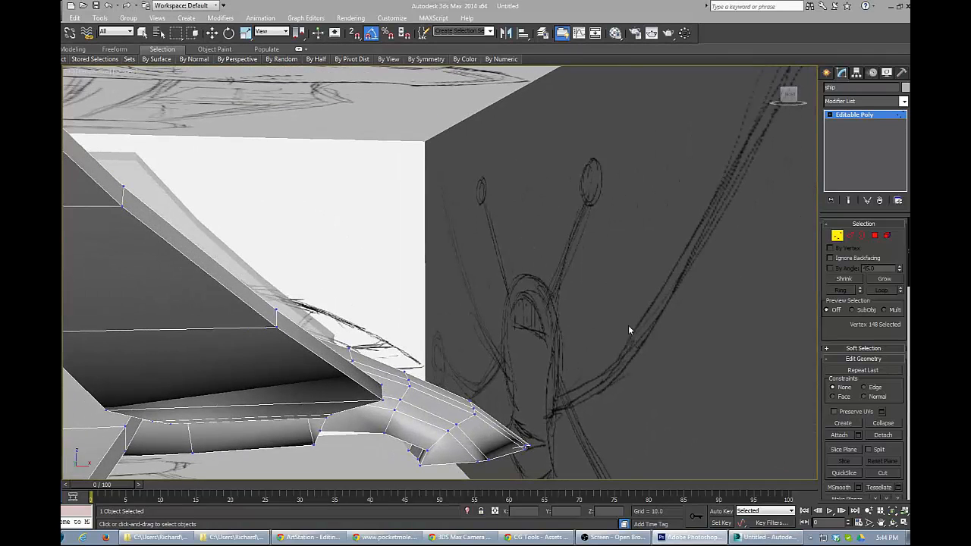
middle_click_drag(271, 317, 437, 226, "alt")
scroll(437, 225, "up", 2)
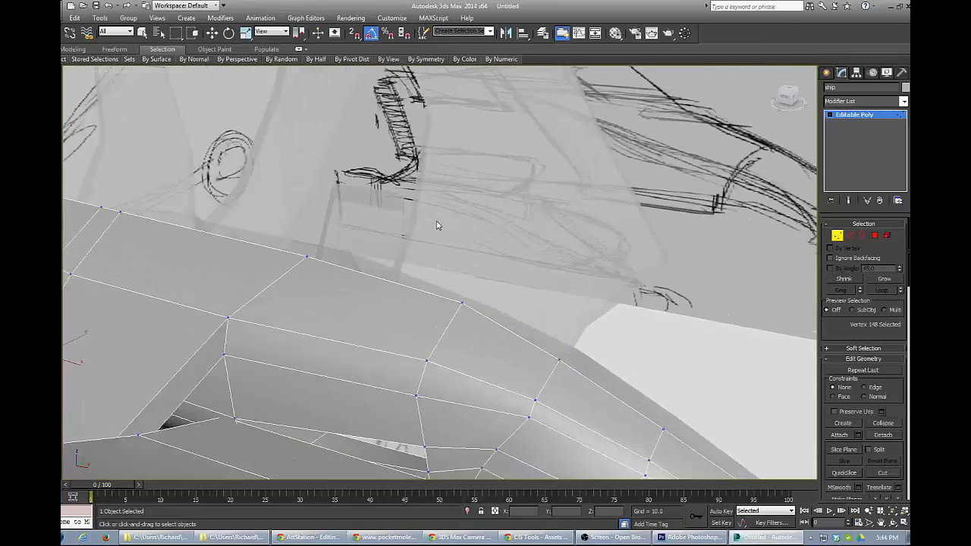
scroll(437, 226, "up", 2)
middle_click_drag(297, 433, 371, 320)
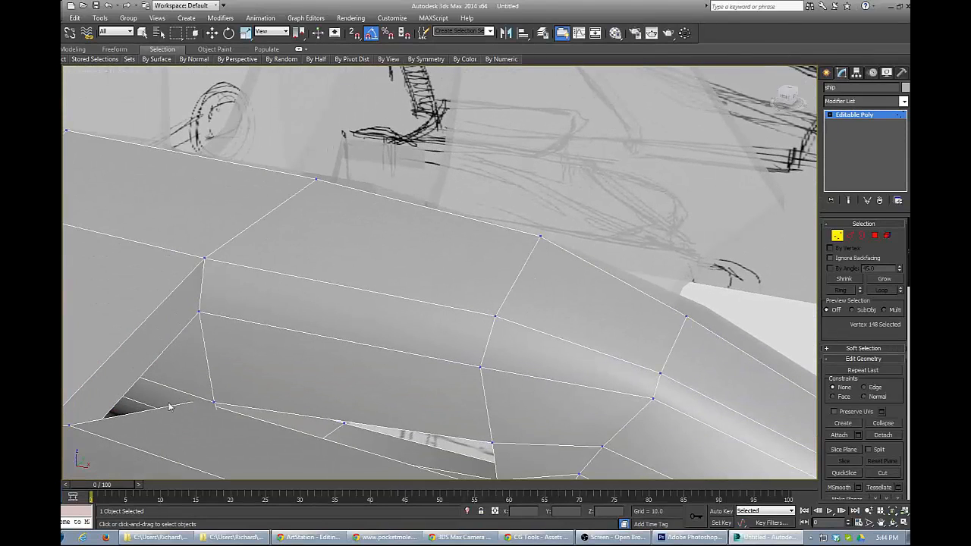
key("alt+x")
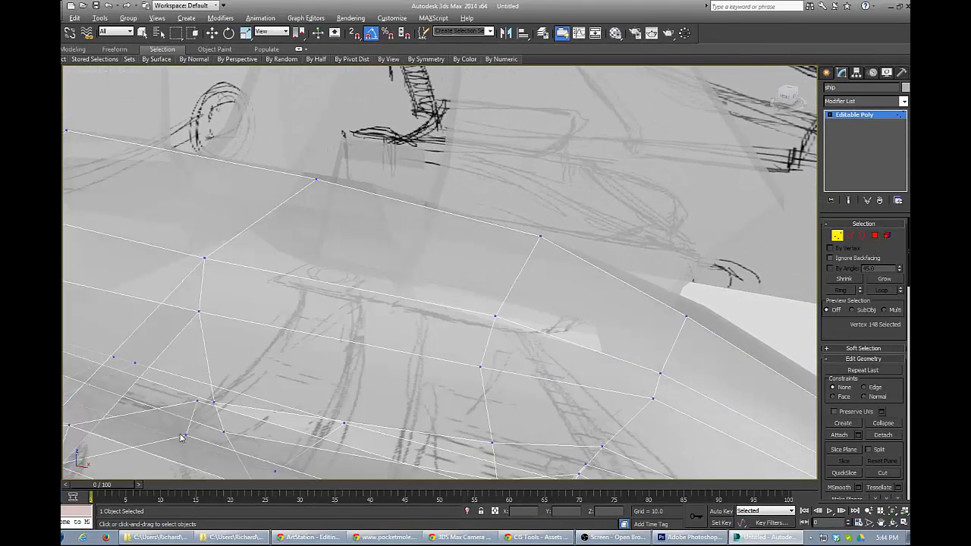
left_click(215, 402)
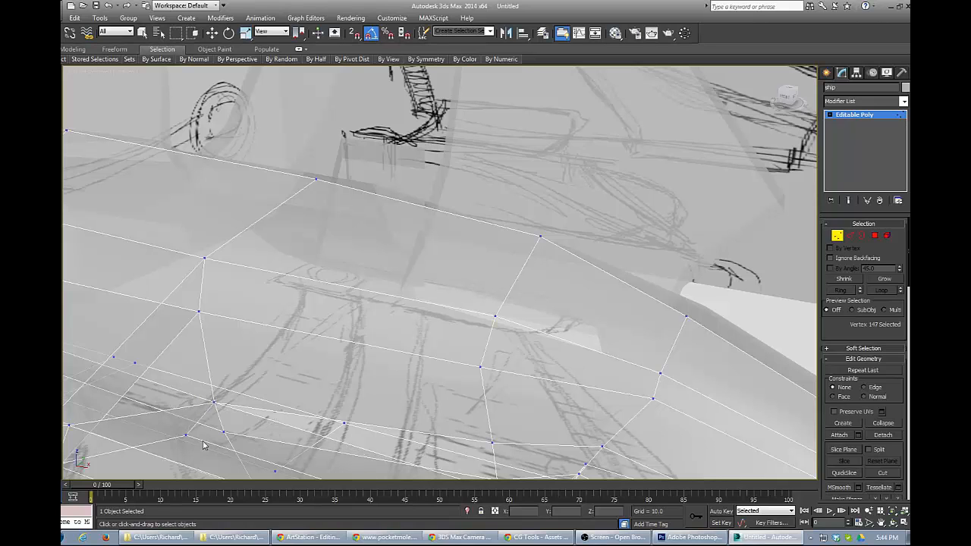
left_click(186, 434)
left_click(223, 433)
Turn off see-through display and target-weld the front arm's two forward root vertices to the front hull opening.
middle_click_drag(222, 433, 239, 314)
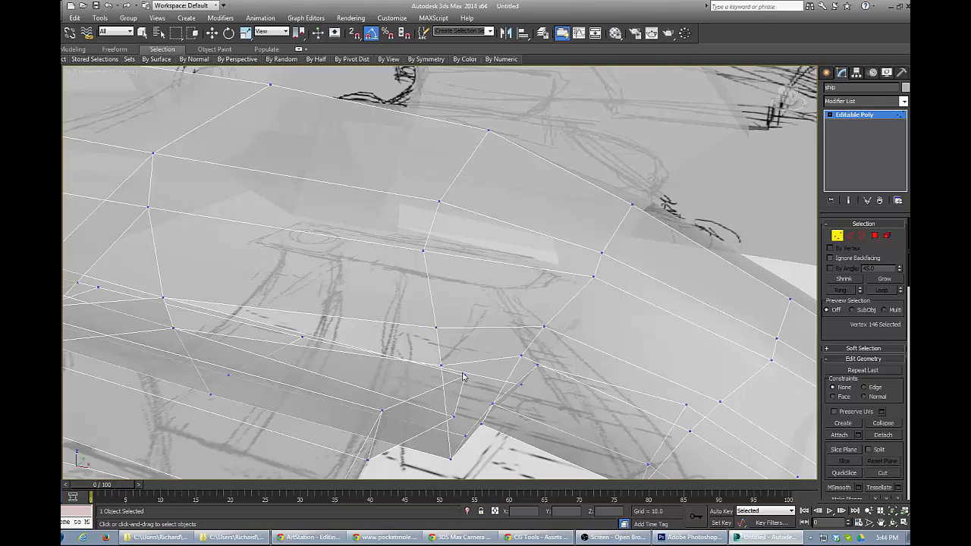
key("alt+x")
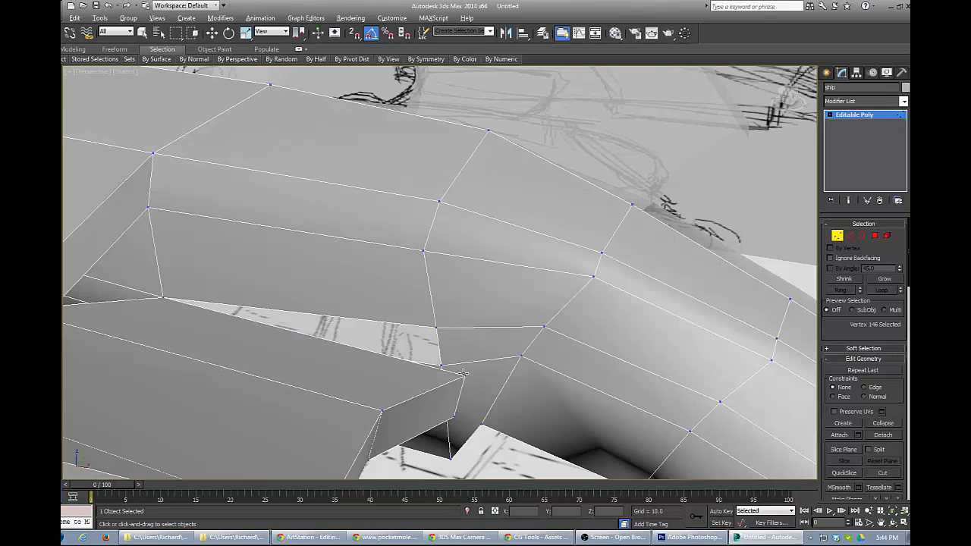
left_click(434, 328)
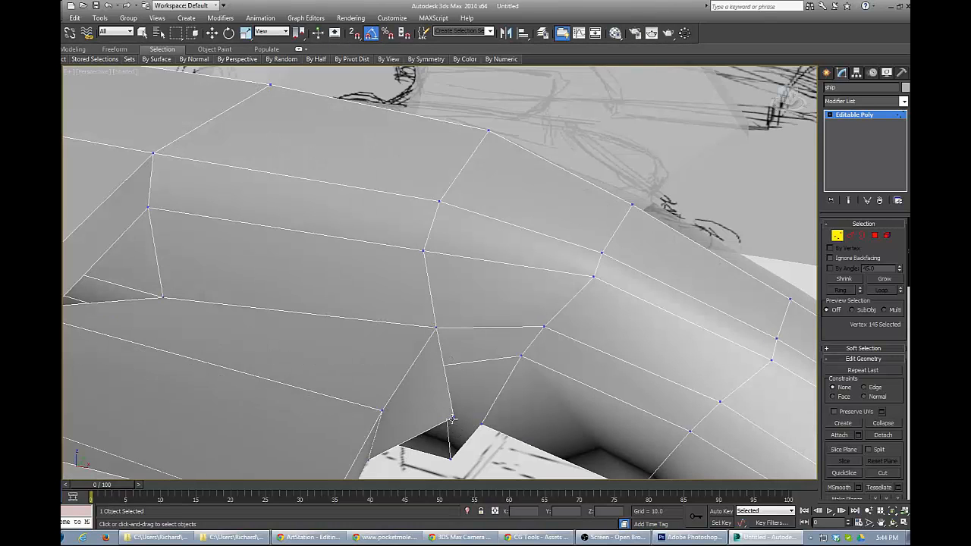
left_click(440, 365)
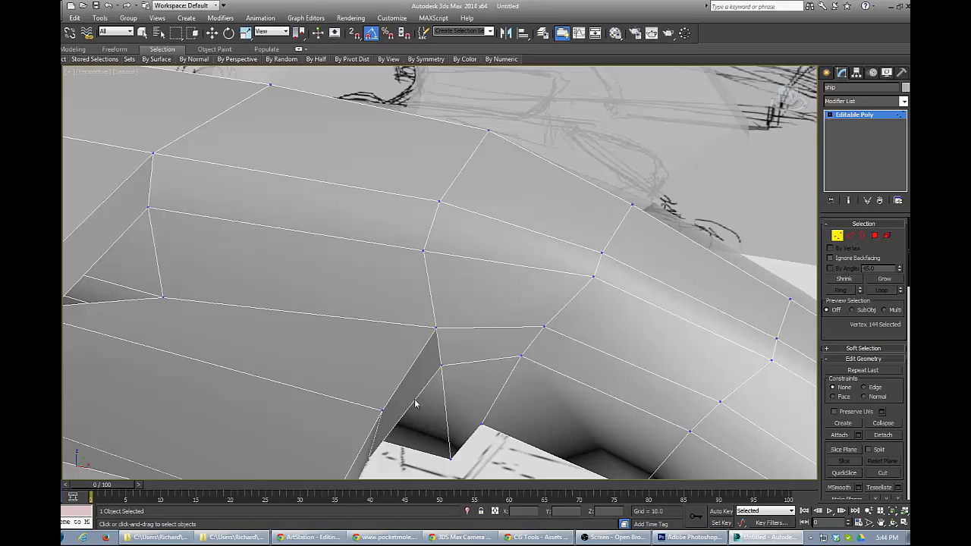
Leave vertex editing and inspect the joined wing and hull from several angles.
middle_click_drag(417, 403, 299, 302, "alt")
scroll(340, 354, "down", 5)
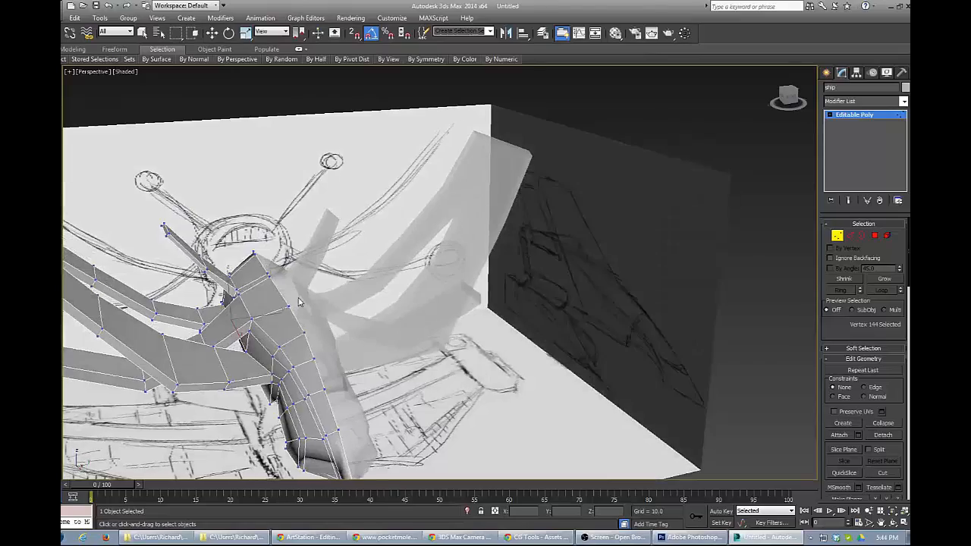
middle_click_drag(240, 366, 256, 381, "alt")
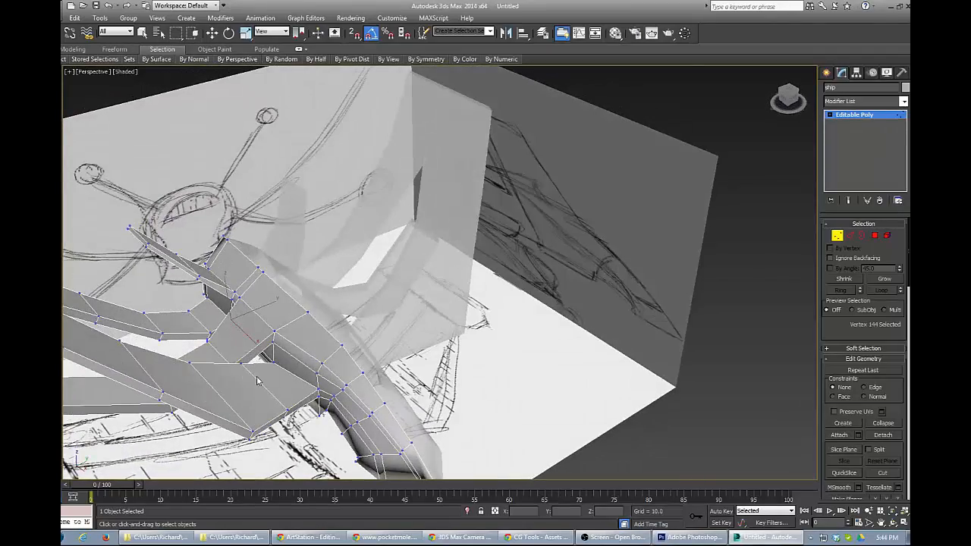
scroll(256, 282, "down", 10)
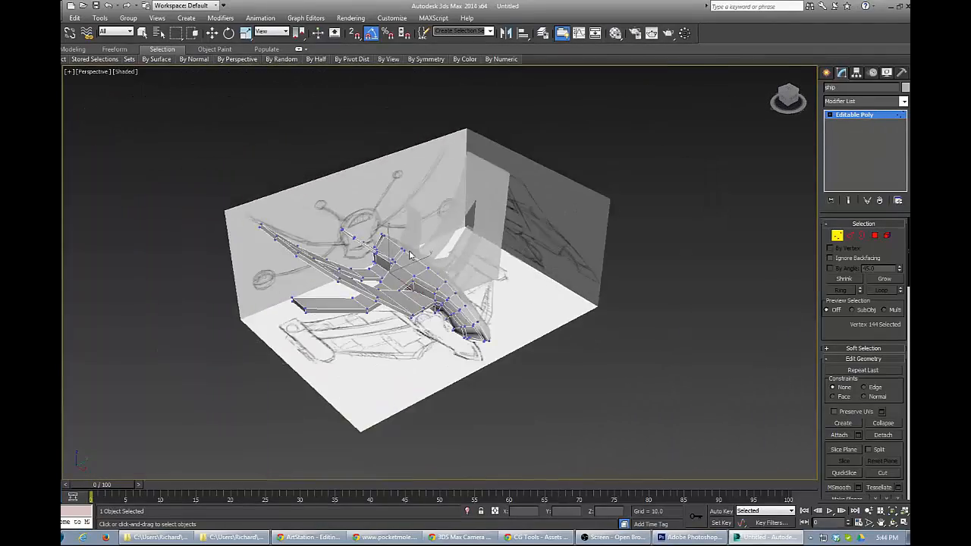
left_click(837, 235)
key("w")
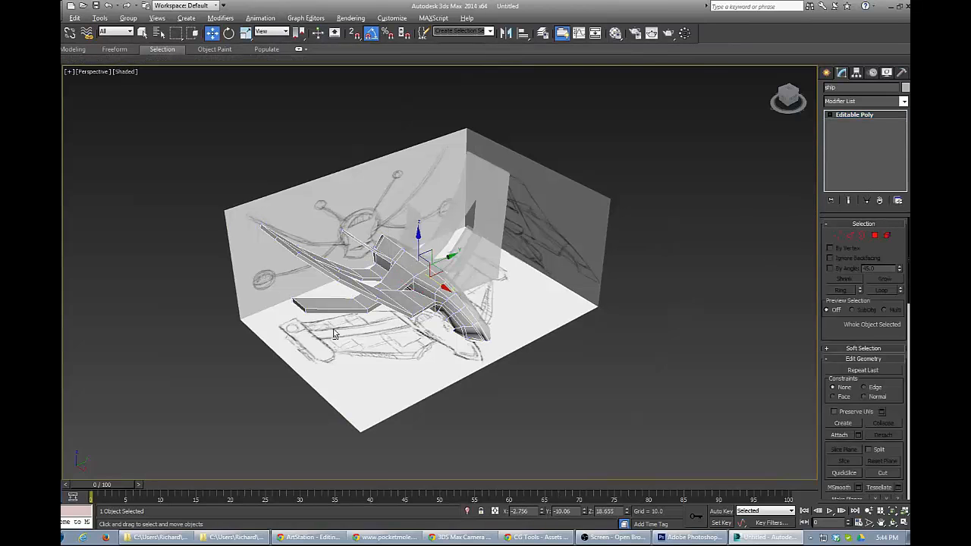
middle_click_drag(339, 340, 309, 335, "alt")
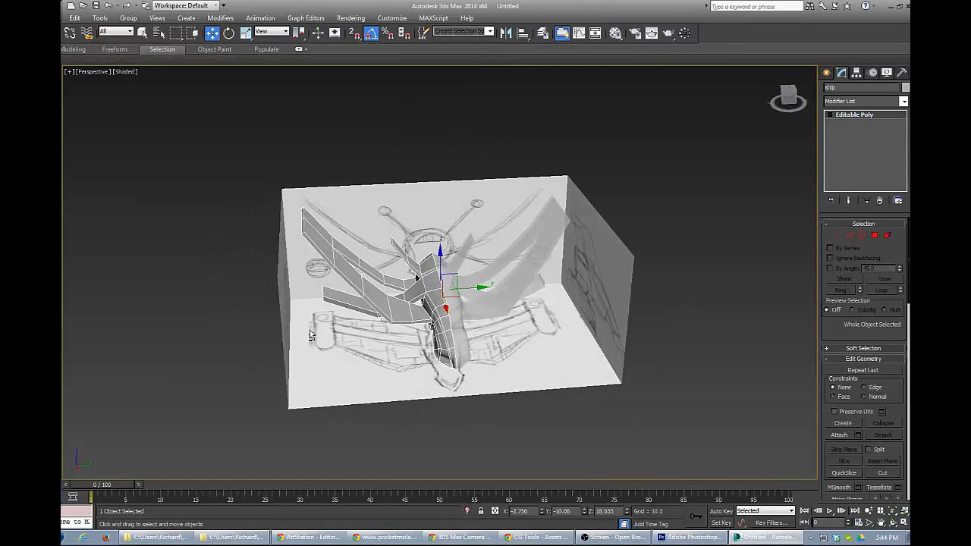